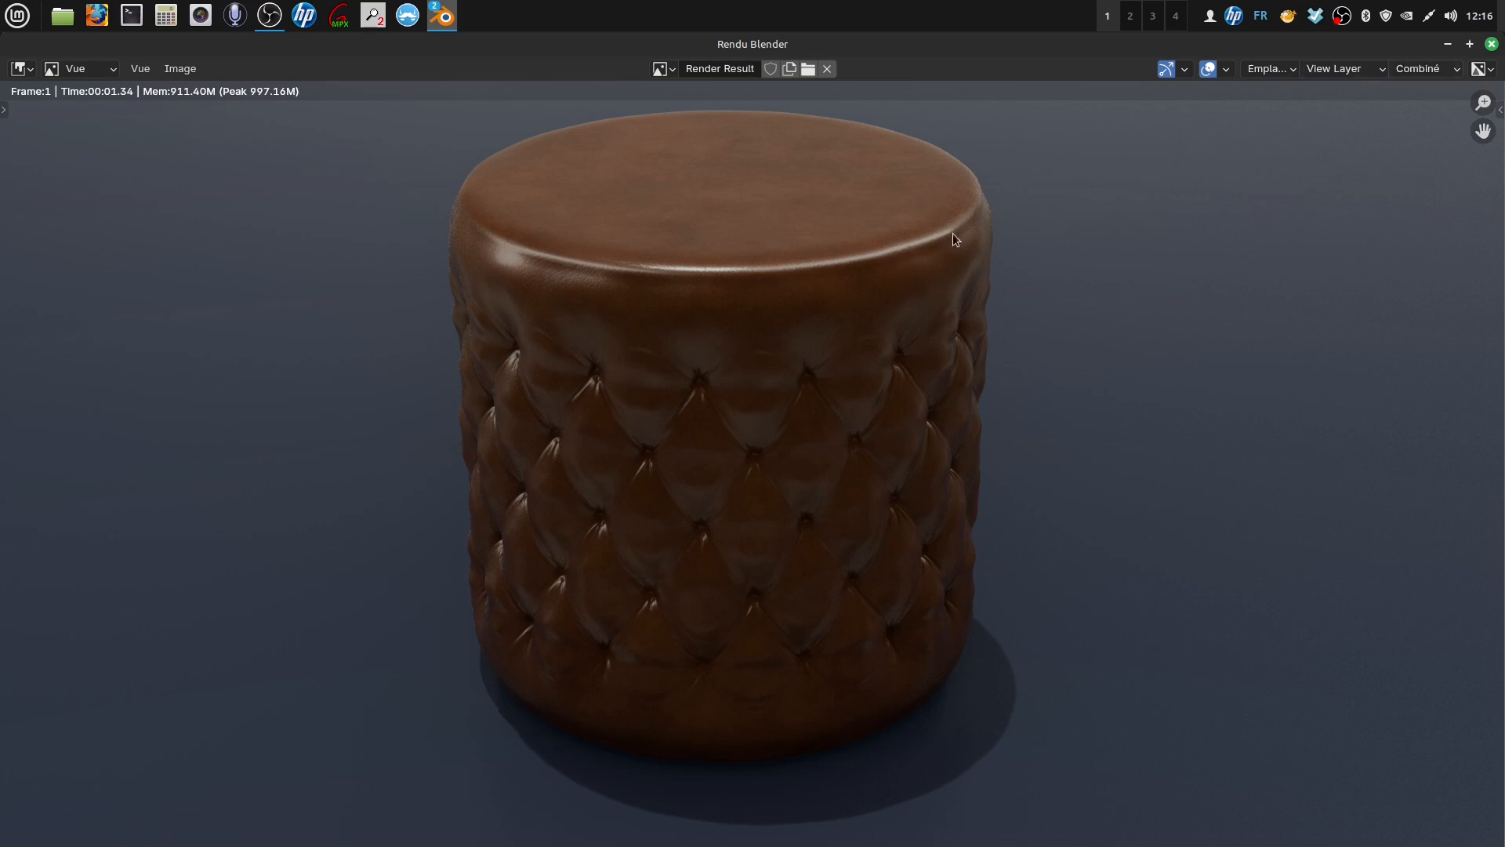
# Close the render result and examine the finished tufted pouf in solid shading, including its side wall and diamond pattern
pyautogui.click(1492, 44)
pyautogui.moveTo(572, 346)
pyautogui.mouseDown(button='middle')
pyautogui.moveTo(611, 299)
pyautogui.moveTo(587, 365)
pyautogui.moveTo(566, 368)
pyautogui.moveTo(580, 369)
pyautogui.mouseUp(button='middle')
pyautogui.scroll(4, 581, 454)
pyautogui.scroll(-1, 547, 378)
pyautogui.click(807, 93)
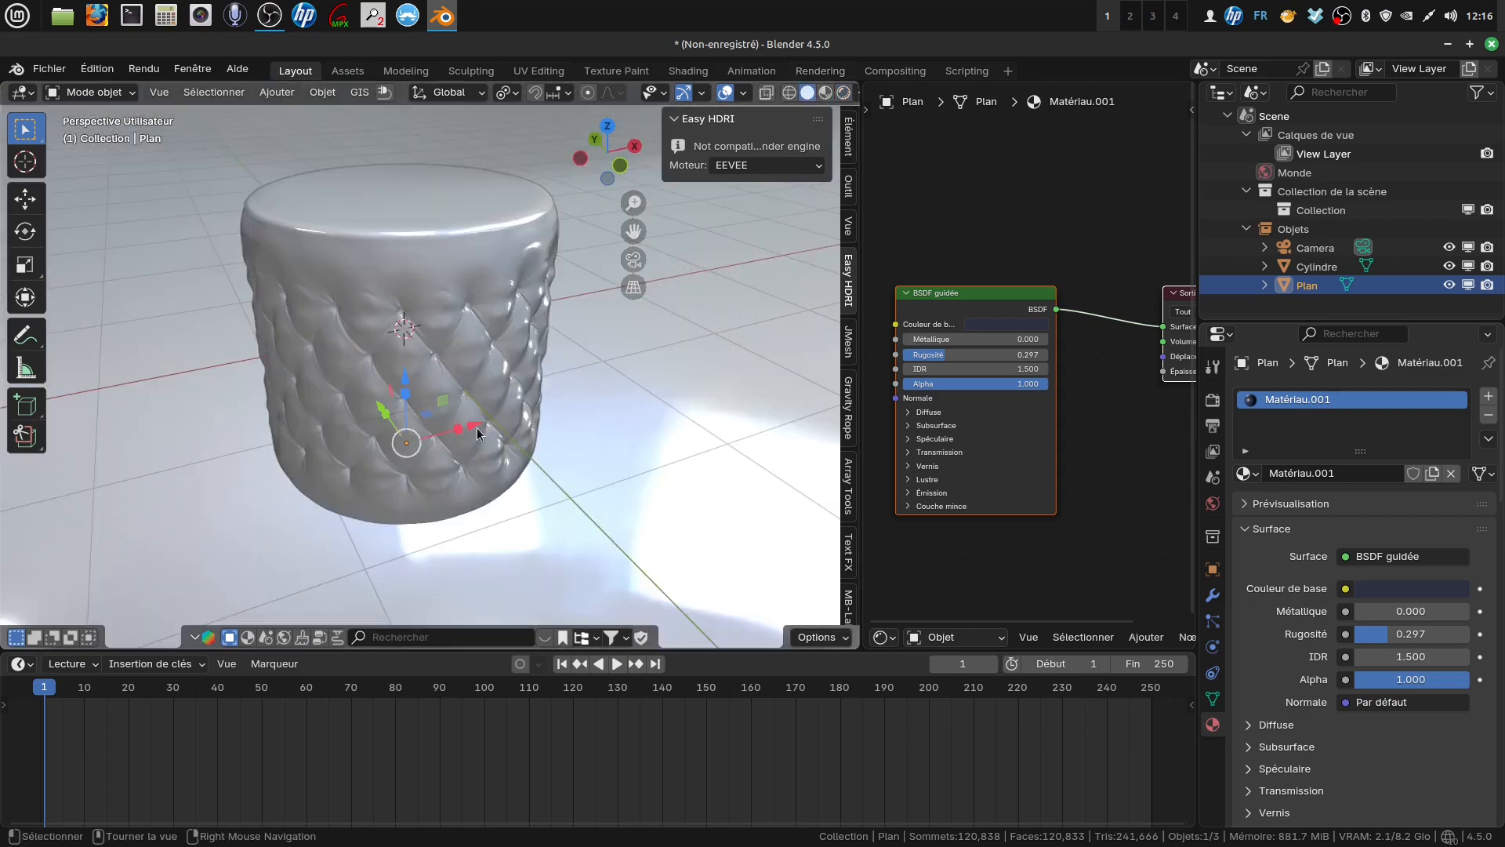
pyautogui.scroll(2, 479, 418)
pyautogui.moveTo(482, 414); pyautogui.dragTo(489, 286, button='middle')
pyautogui.moveTo(424, 345); pyautogui.dragTo(491, 317, button='middle')
pyautogui.scroll(-4, 504, 335)
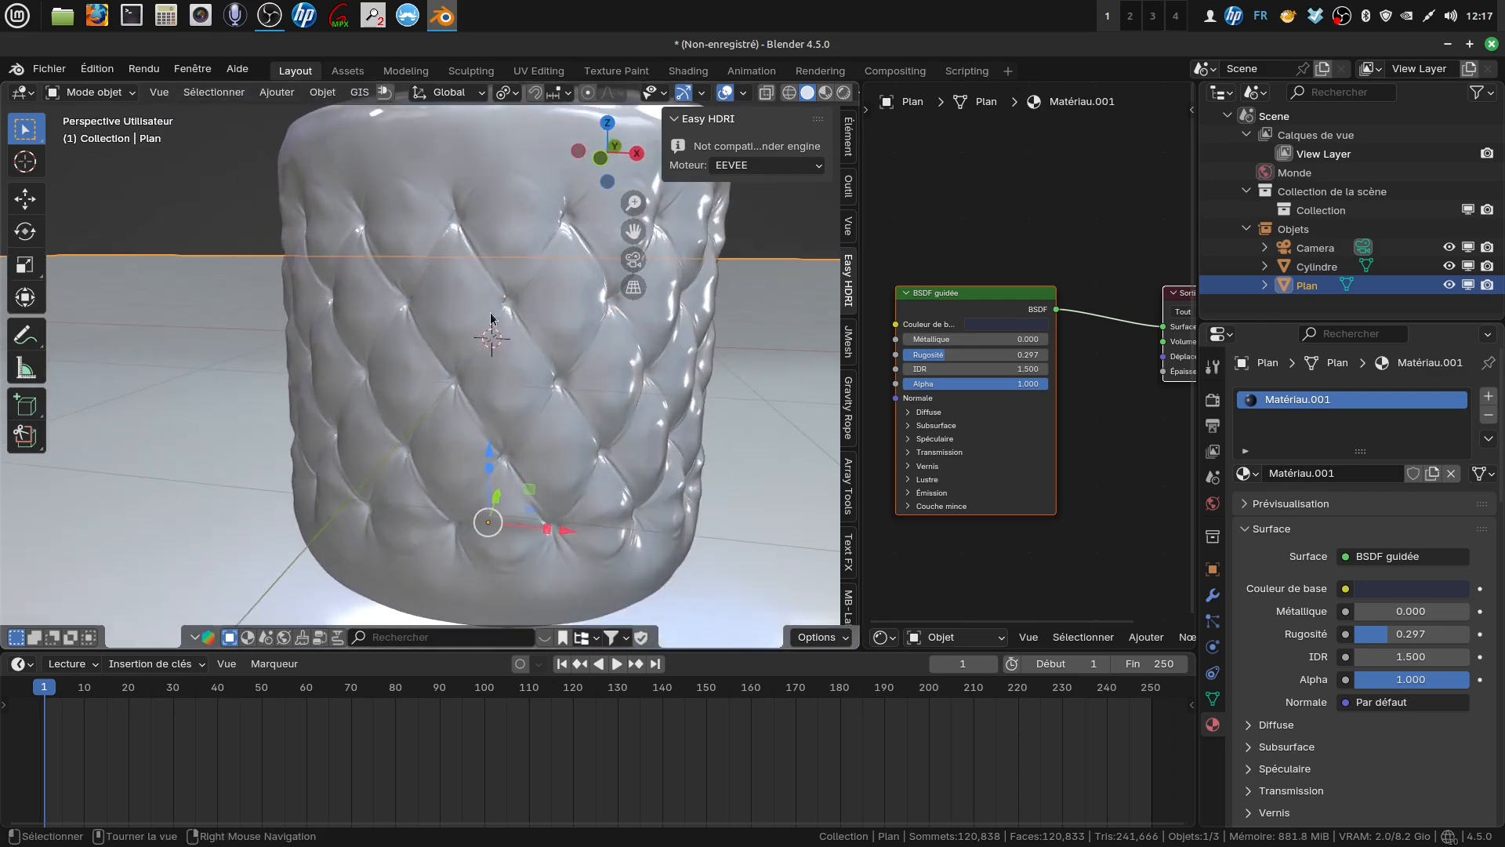
pyautogui.moveTo(420, 258); pyautogui.dragTo(515, 264, button='middle')
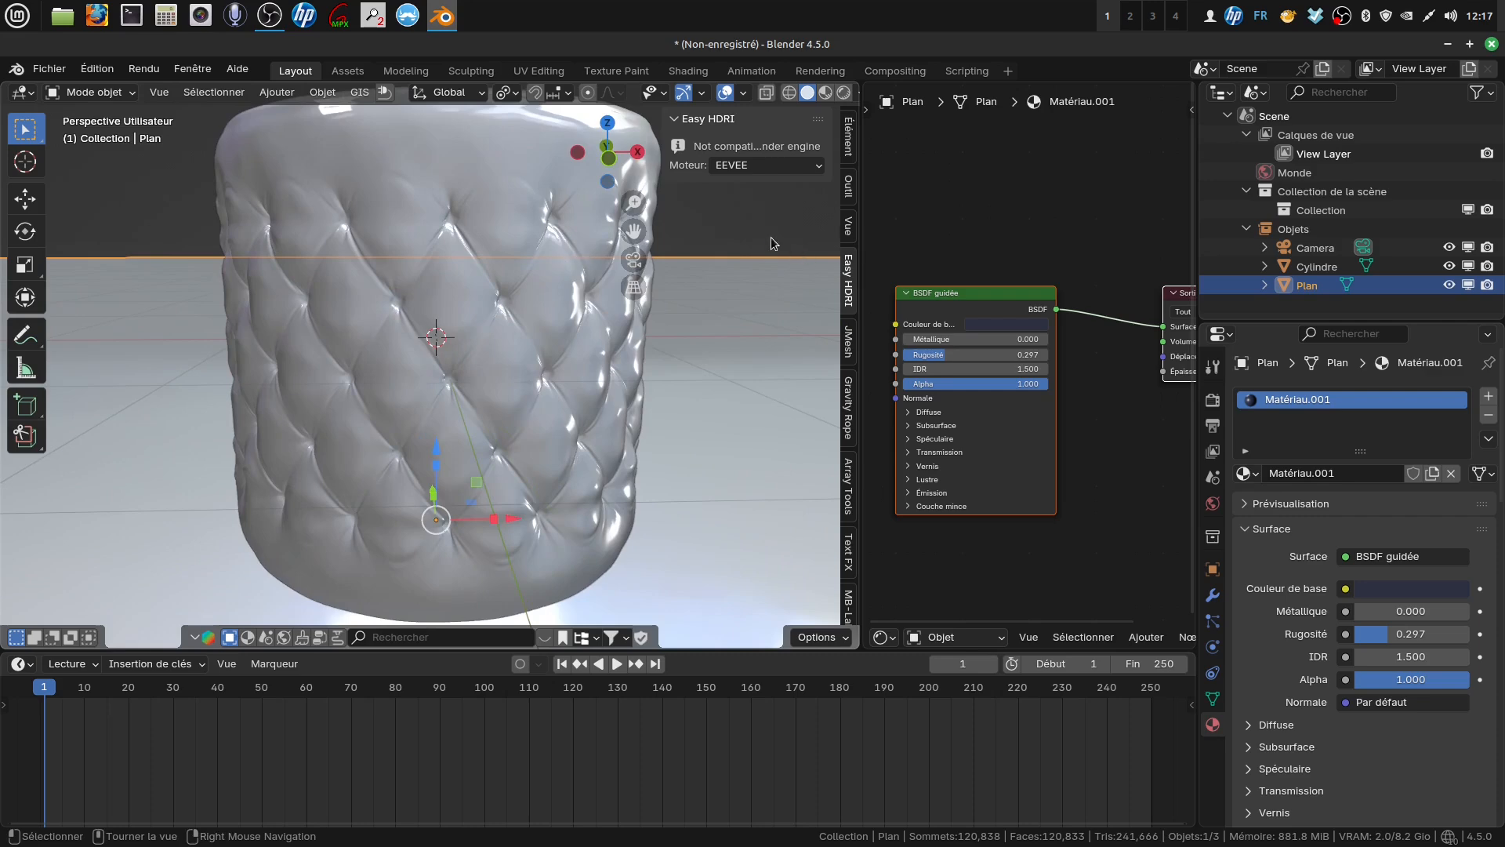
pyautogui.moveTo(528, 413); pyautogui.dragTo(503, 315, button='middle')
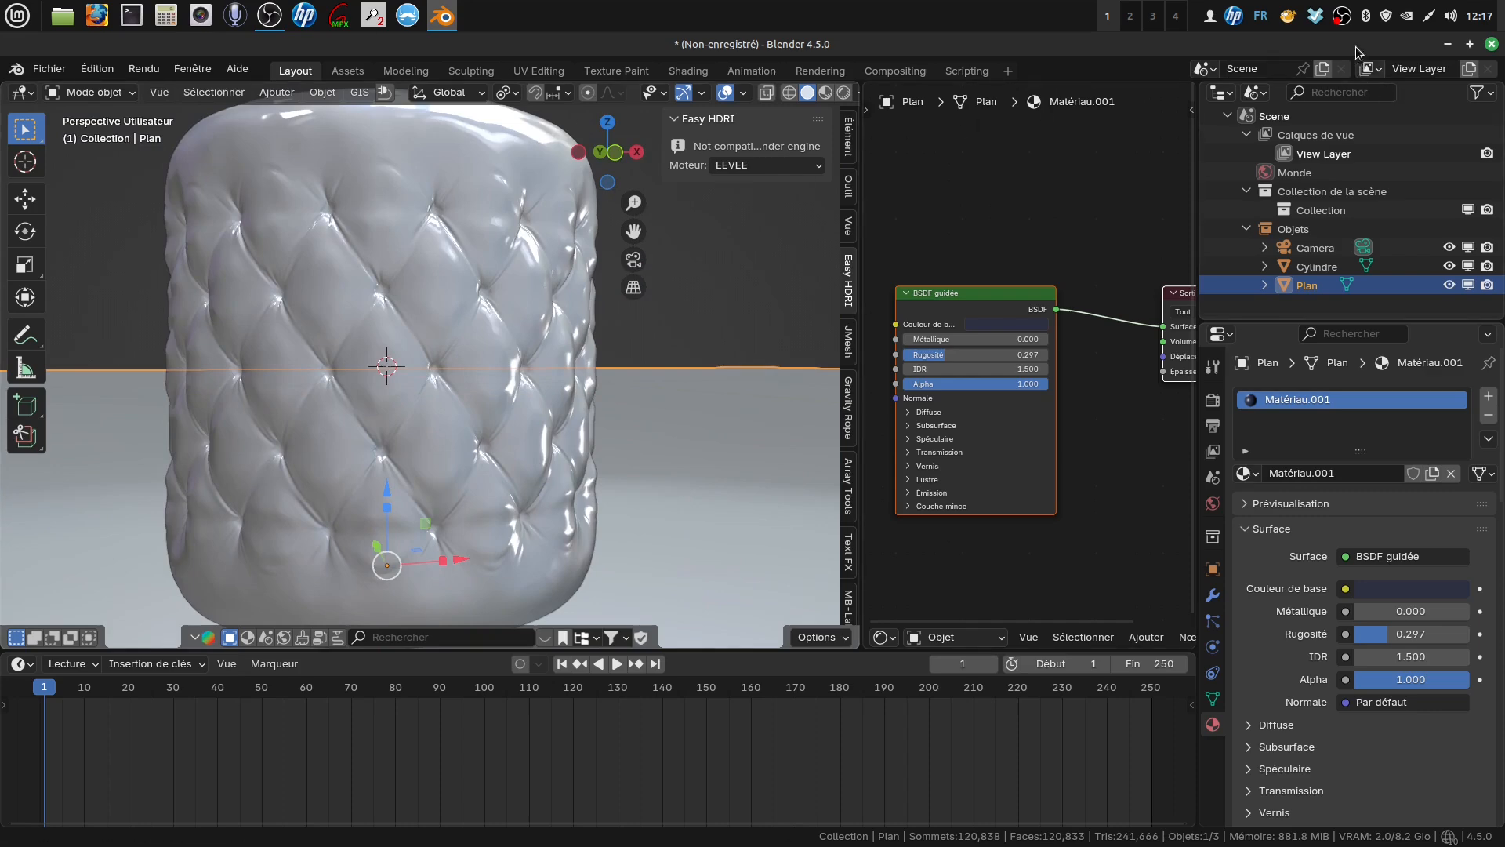
pyautogui.rightClick(1341, 15)
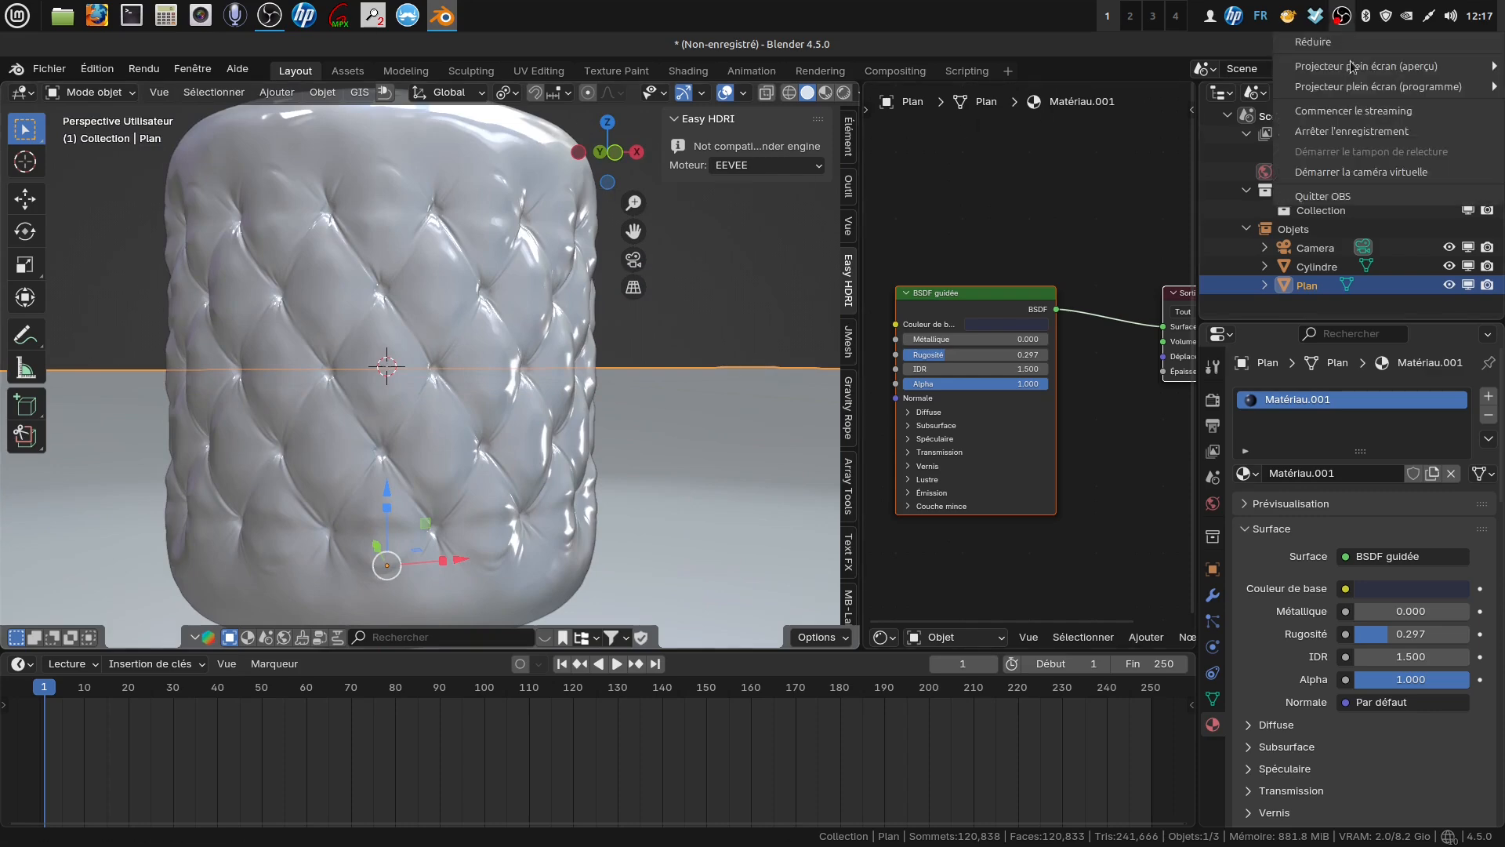
pyautogui.click(1345, 132)
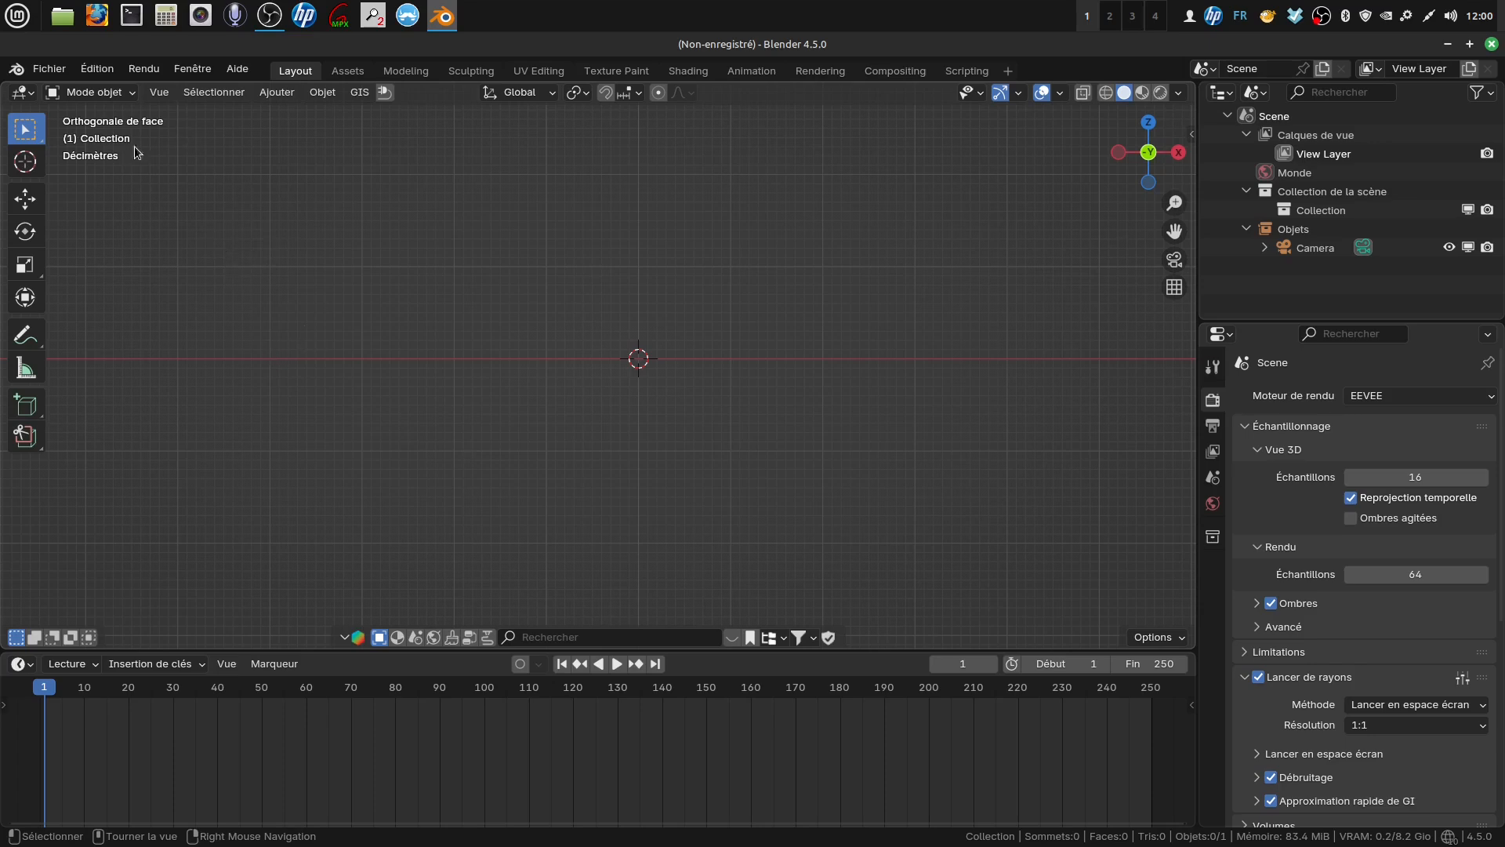
pyautogui.click(97, 69)
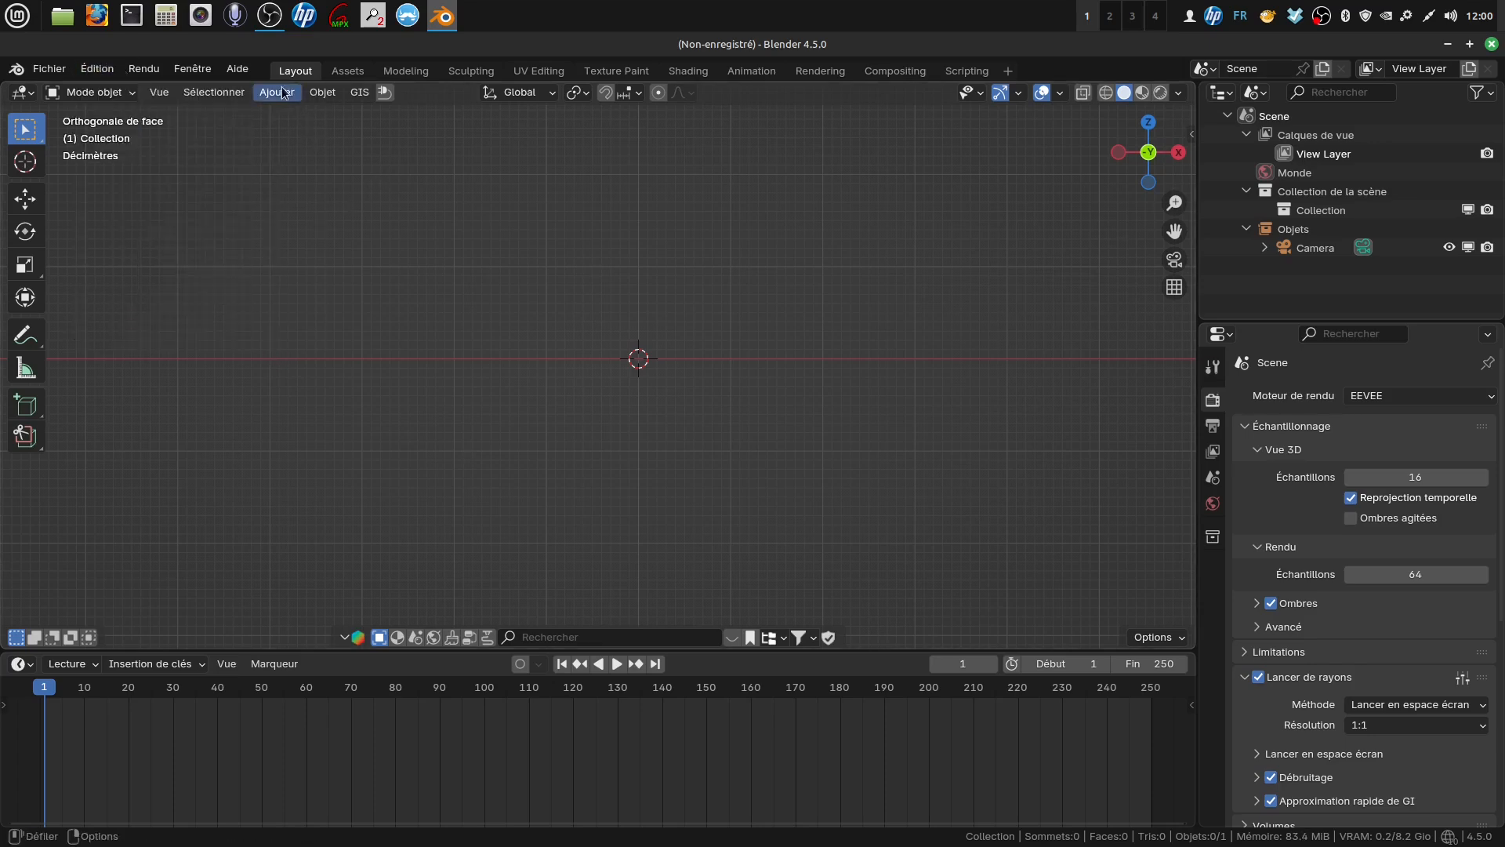
# Add a cylinder mesh at the world origin with 32 vertices, a 1 m radius and a 2 m depth
pyautogui.click(279, 93)
pyautogui.moveTo(314, 114)
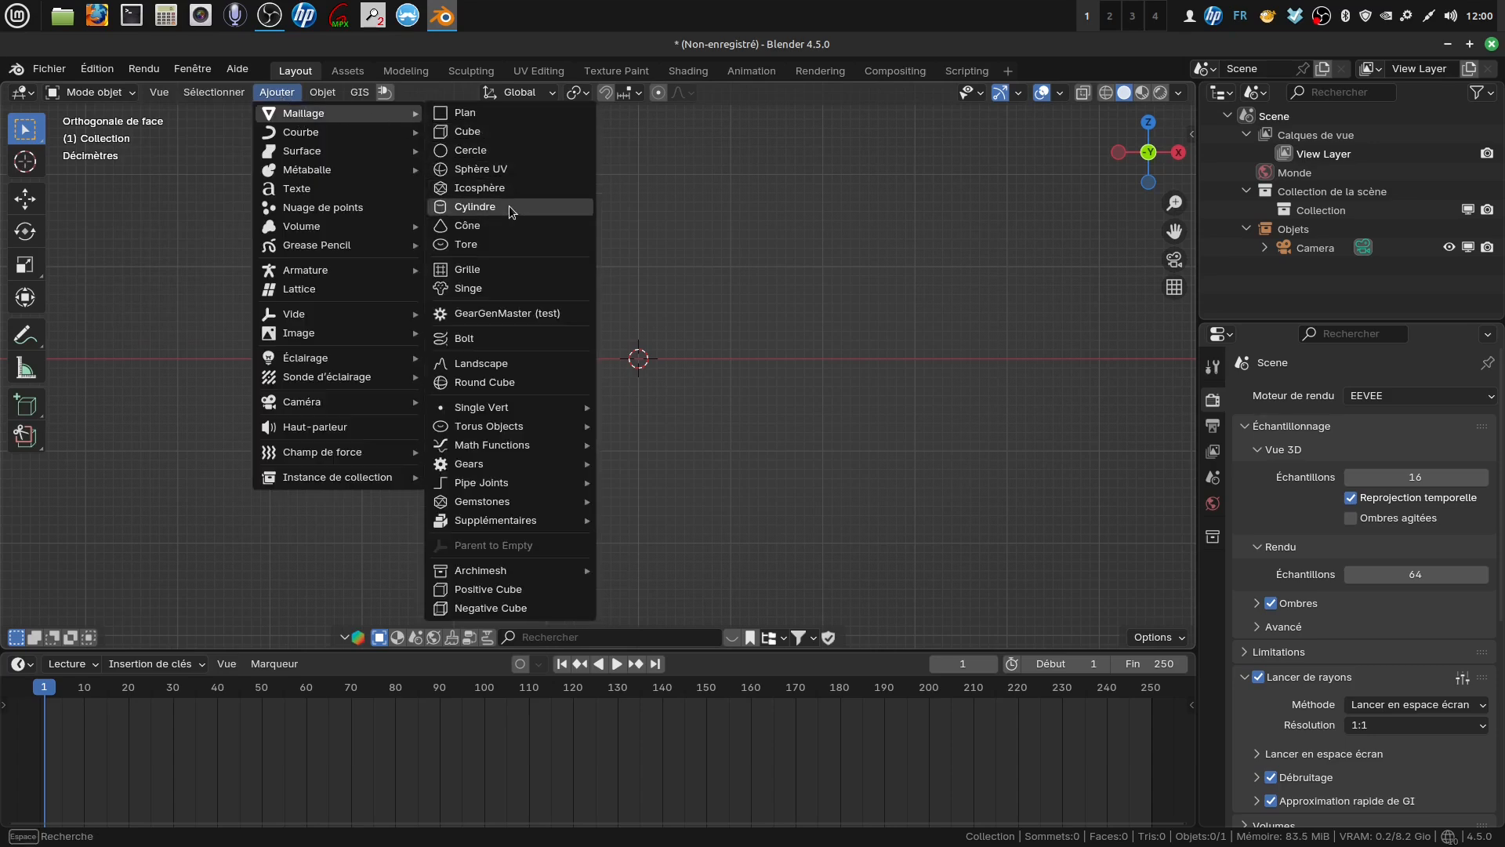
pyautogui.click(511, 209)
pyautogui.scroll(3, 716, 460)
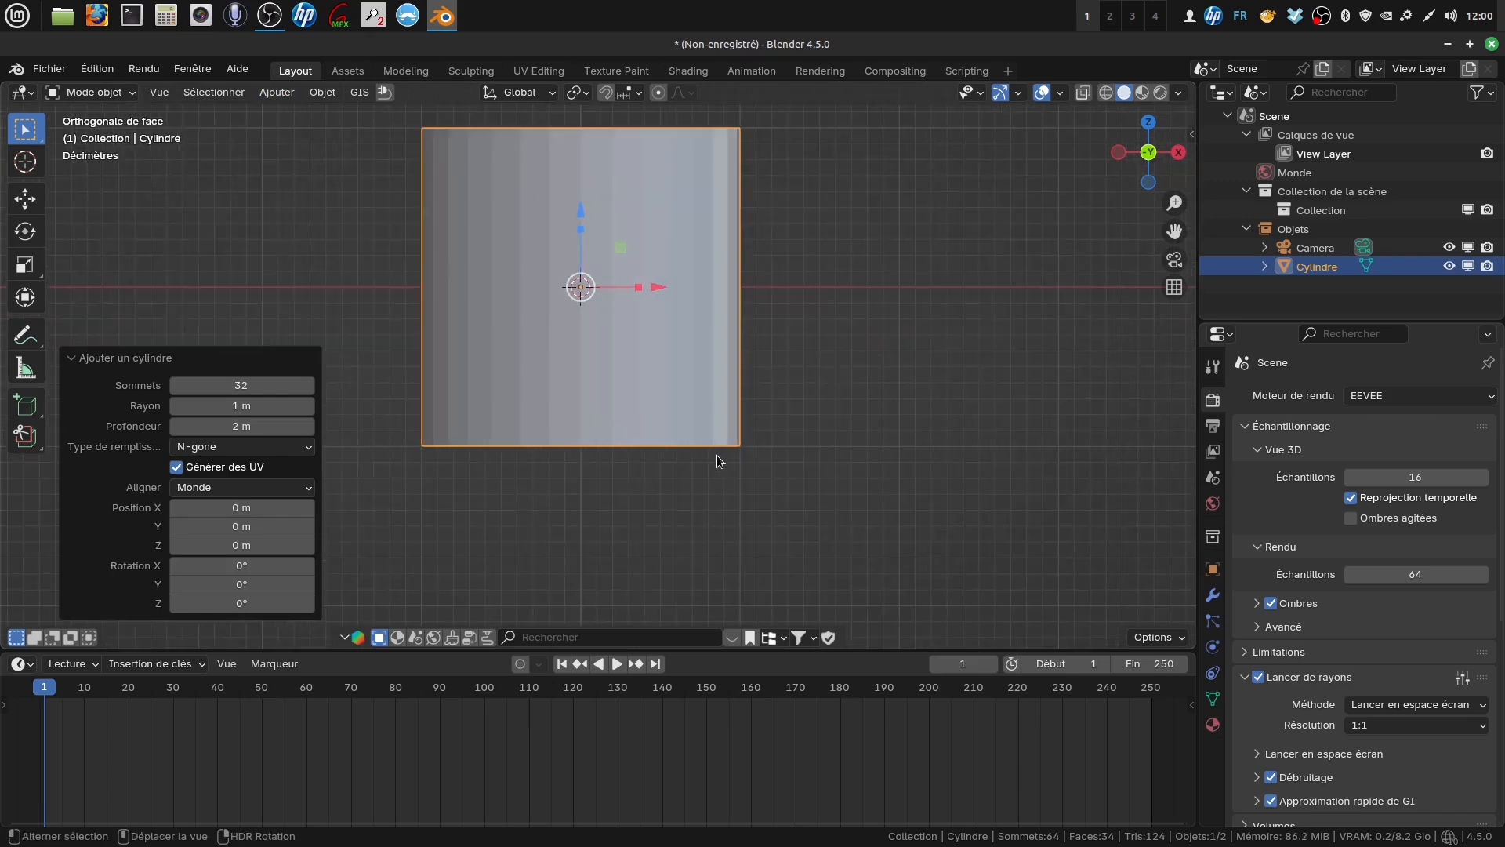
pyautogui.keyDown('shift'); pyautogui.moveTo(666, 392); pyautogui.dragTo(679, 473, button='middle'); pyautogui.keyUp('shift')
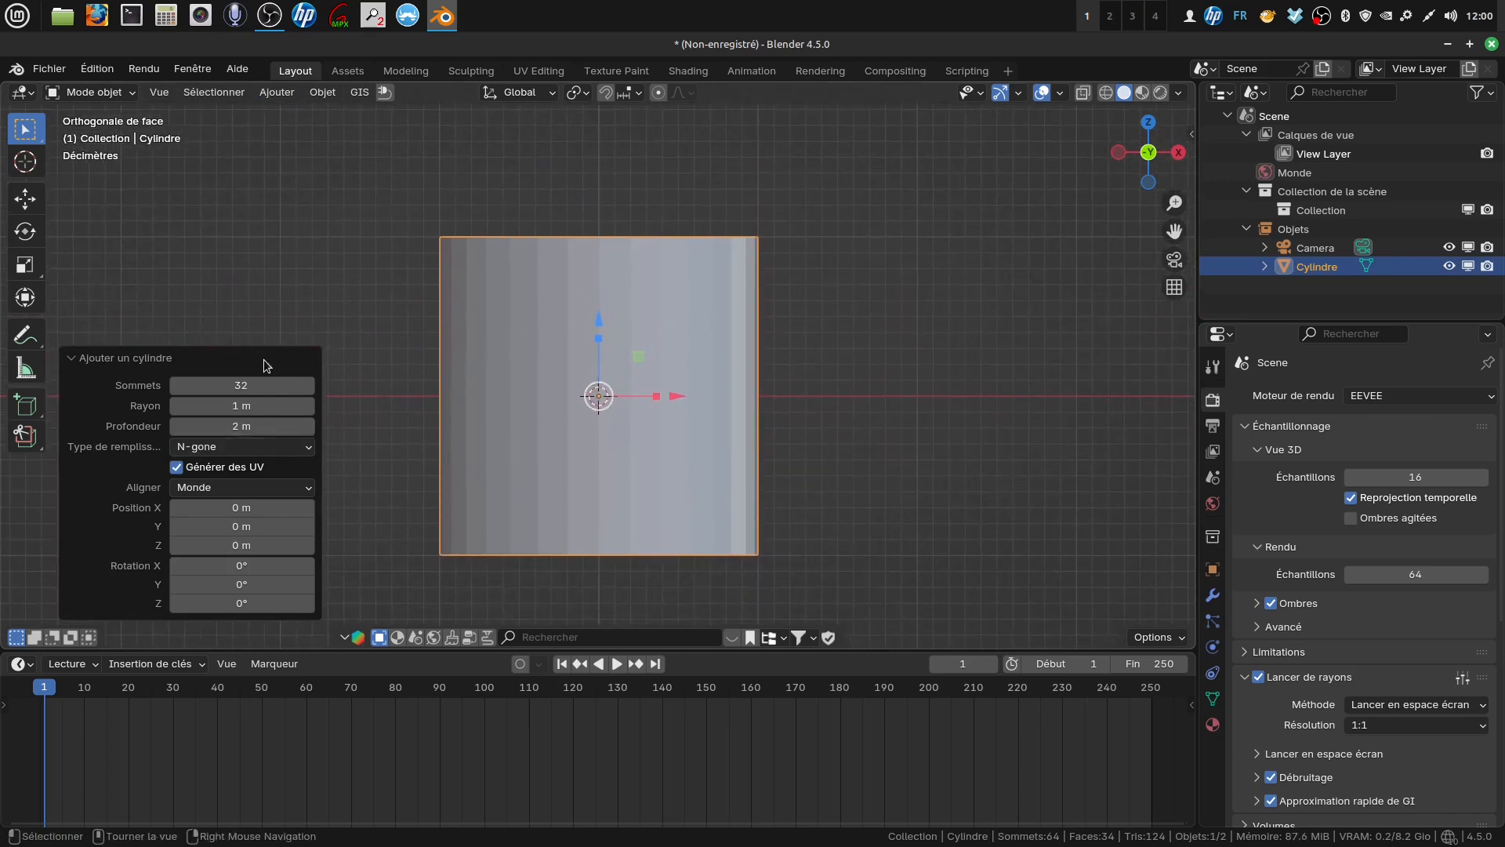
# Enter edit mode on the cylinder and select both its top and bottom cap faces
pyautogui.moveTo(540, 356); pyautogui.dragTo(544, 447, button='middle')
pyautogui.press('Tab')
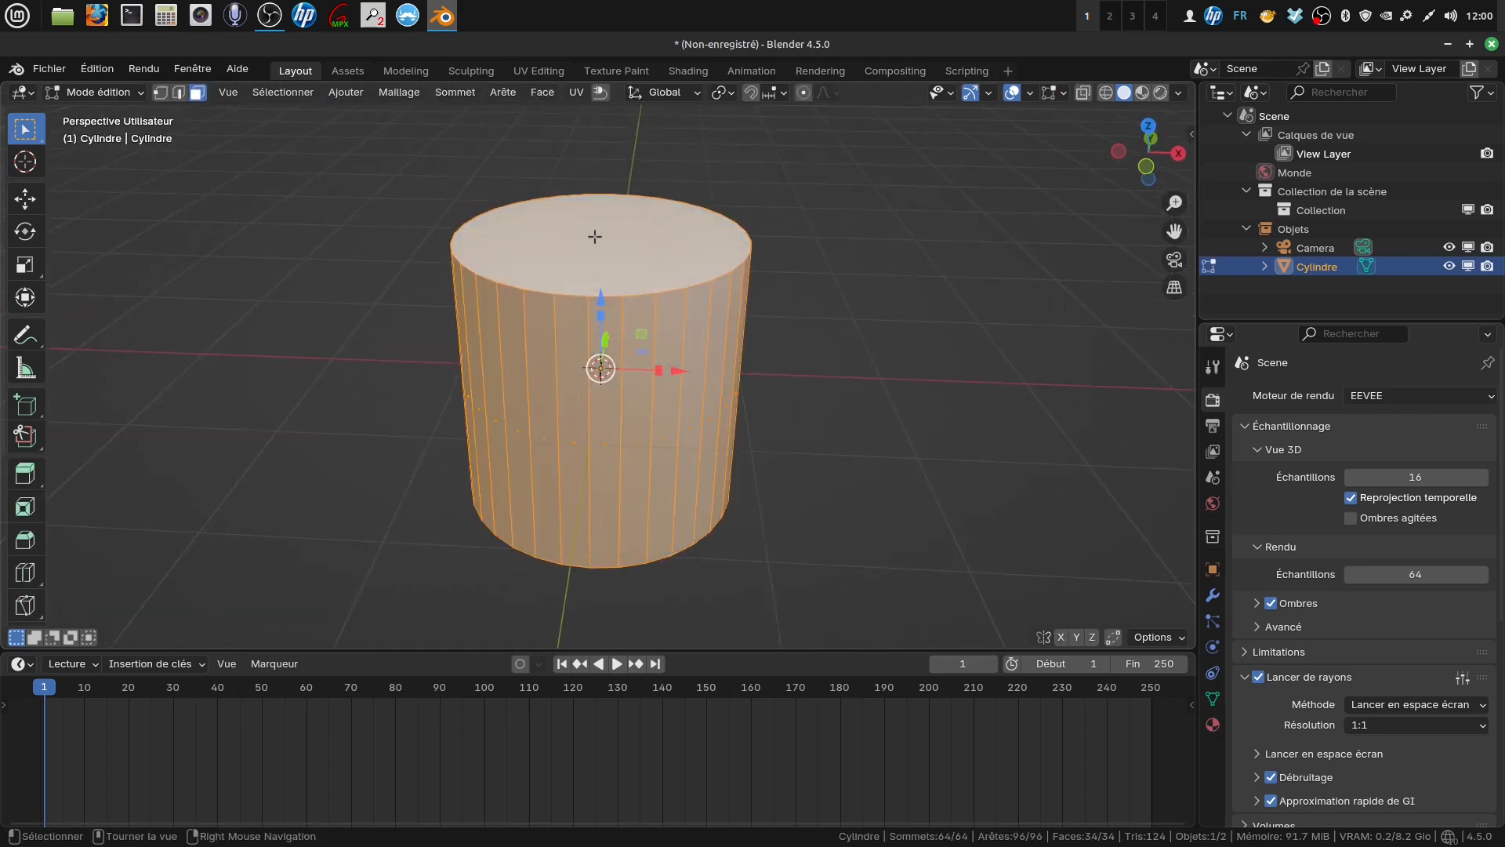
pyautogui.click(604, 267)
pyautogui.moveTo(656, 366); pyautogui.dragTo(619, 463, button='middle')
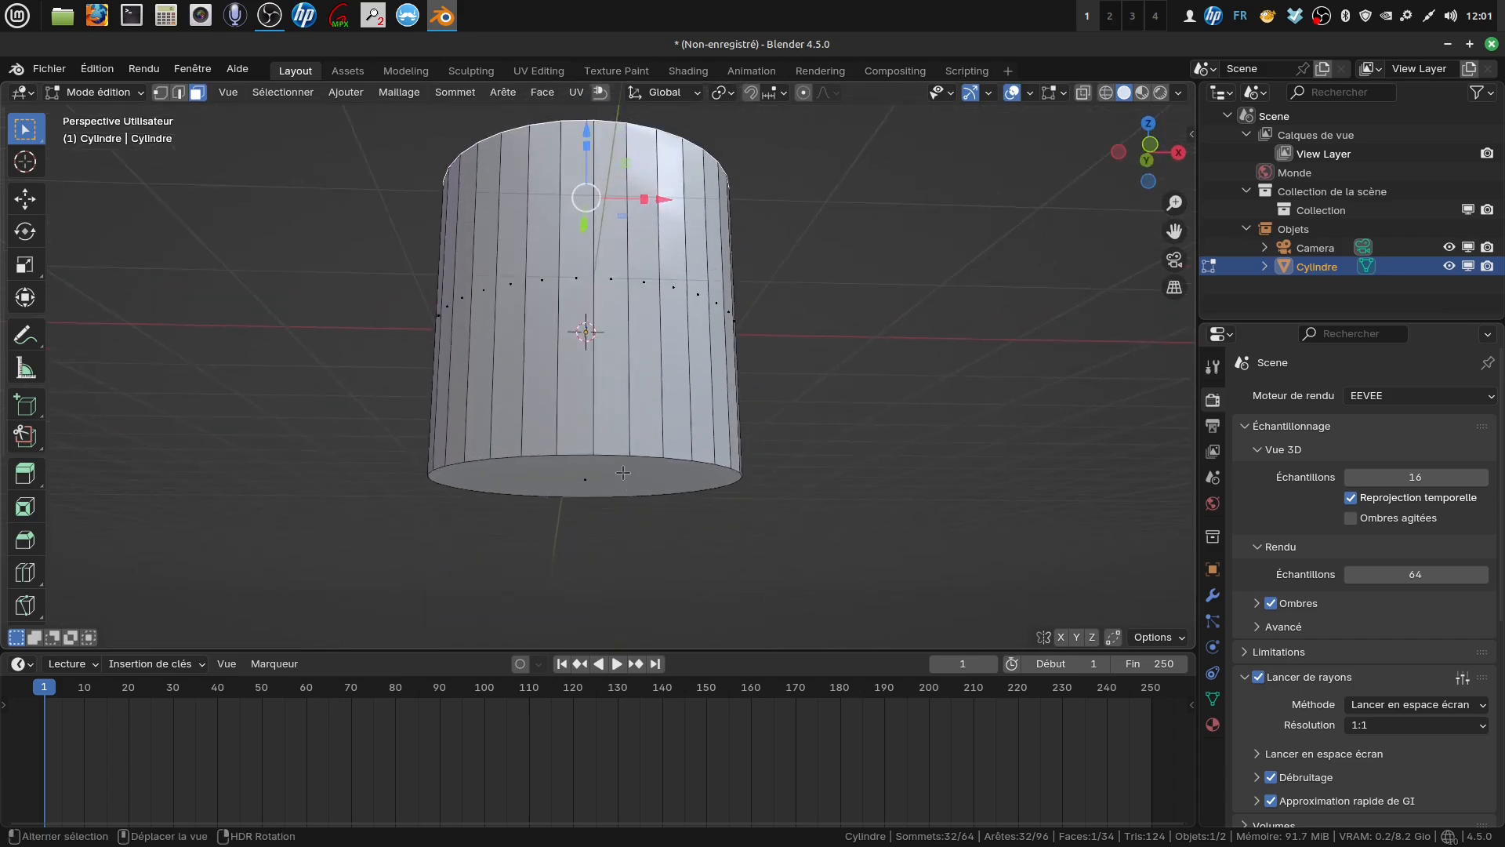
pyautogui.keyDown('shift'); pyautogui.click(623, 473); pyautogui.keyUp('shift')
pyautogui.moveTo(658, 384); pyautogui.dragTo(627, 309, button='middle')
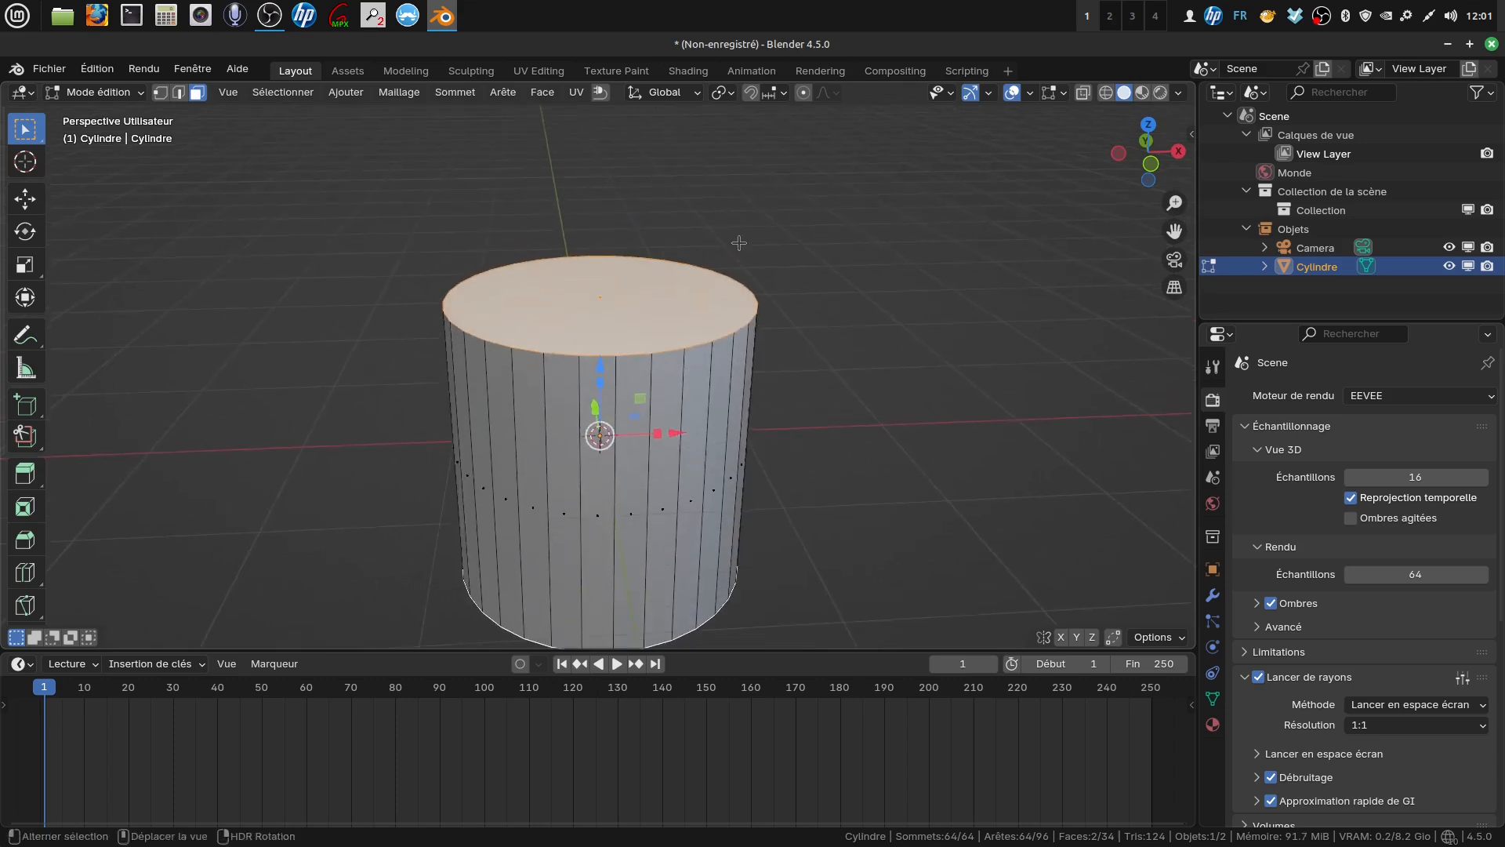
# Inset both cap faces by about 0.21 m and delete the resulting inner faces
pyautogui.click(733, 97)
pyautogui.click(819, 177)
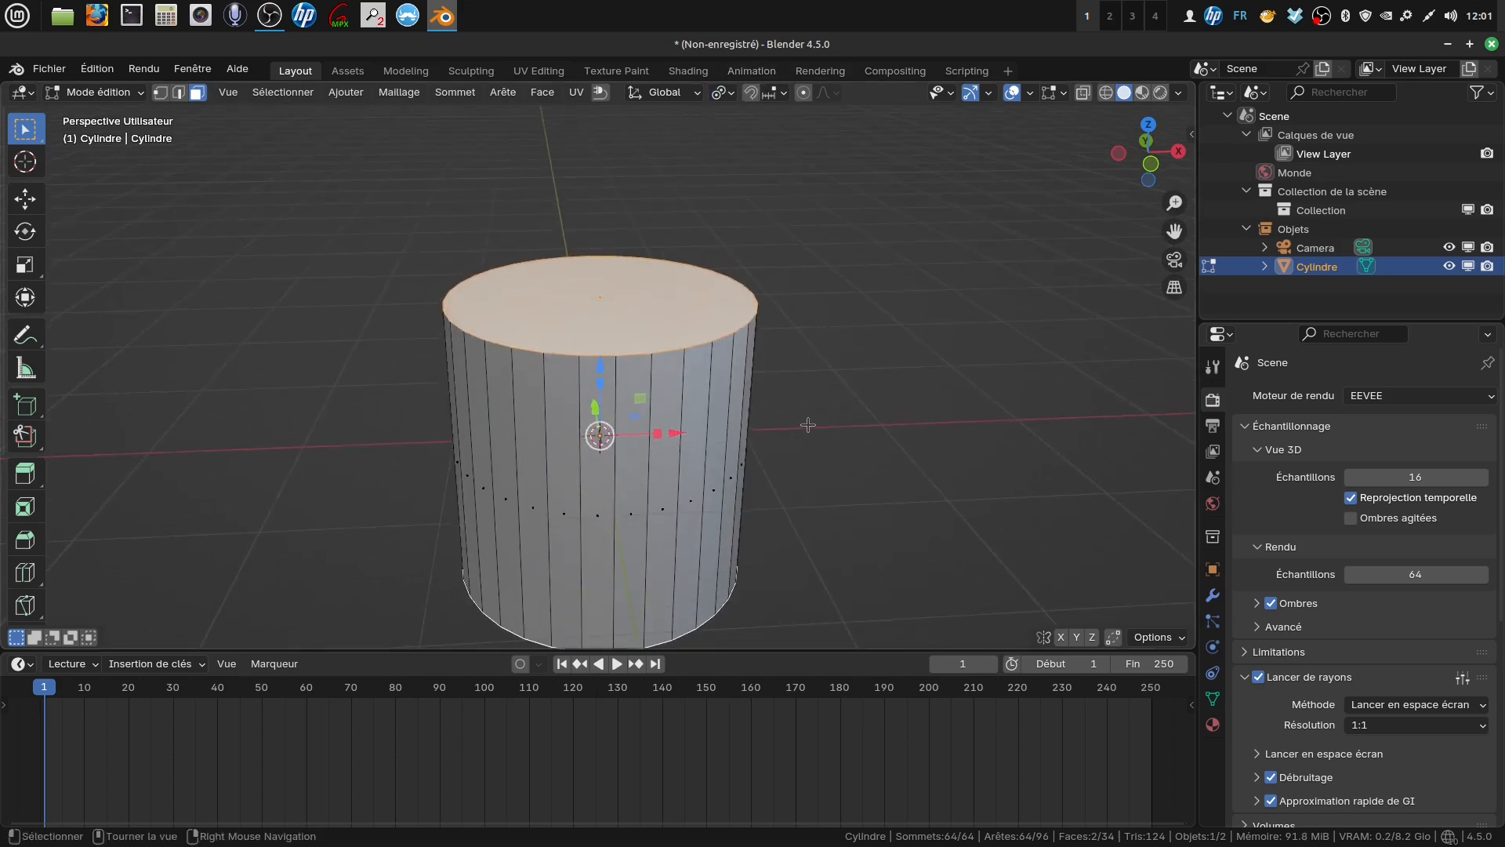
pyautogui.moveTo(868, 362); pyautogui.dragTo(892, 395, button='middle')
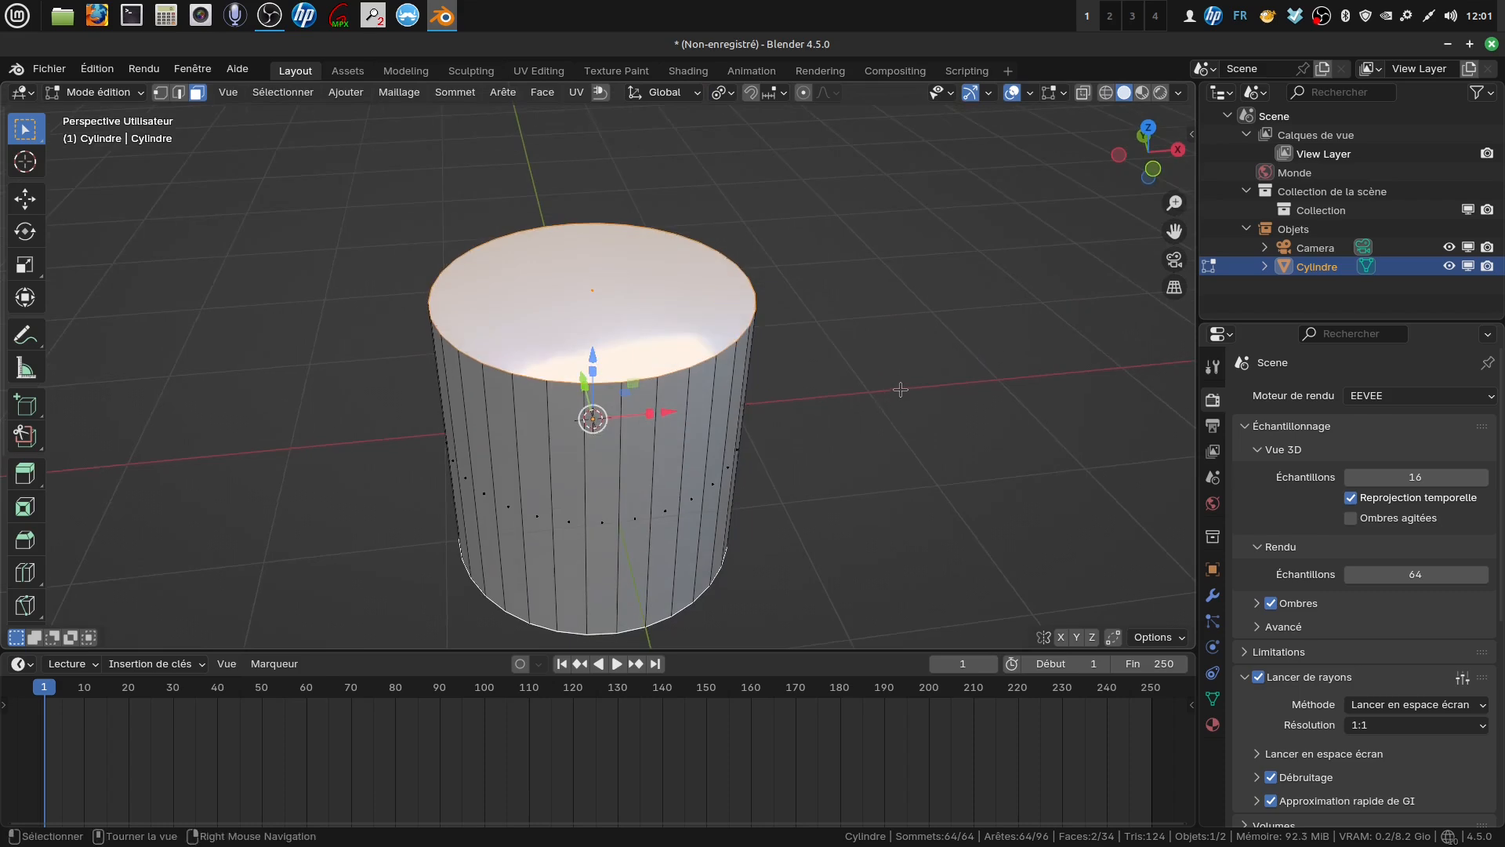
pyautogui.press('i')
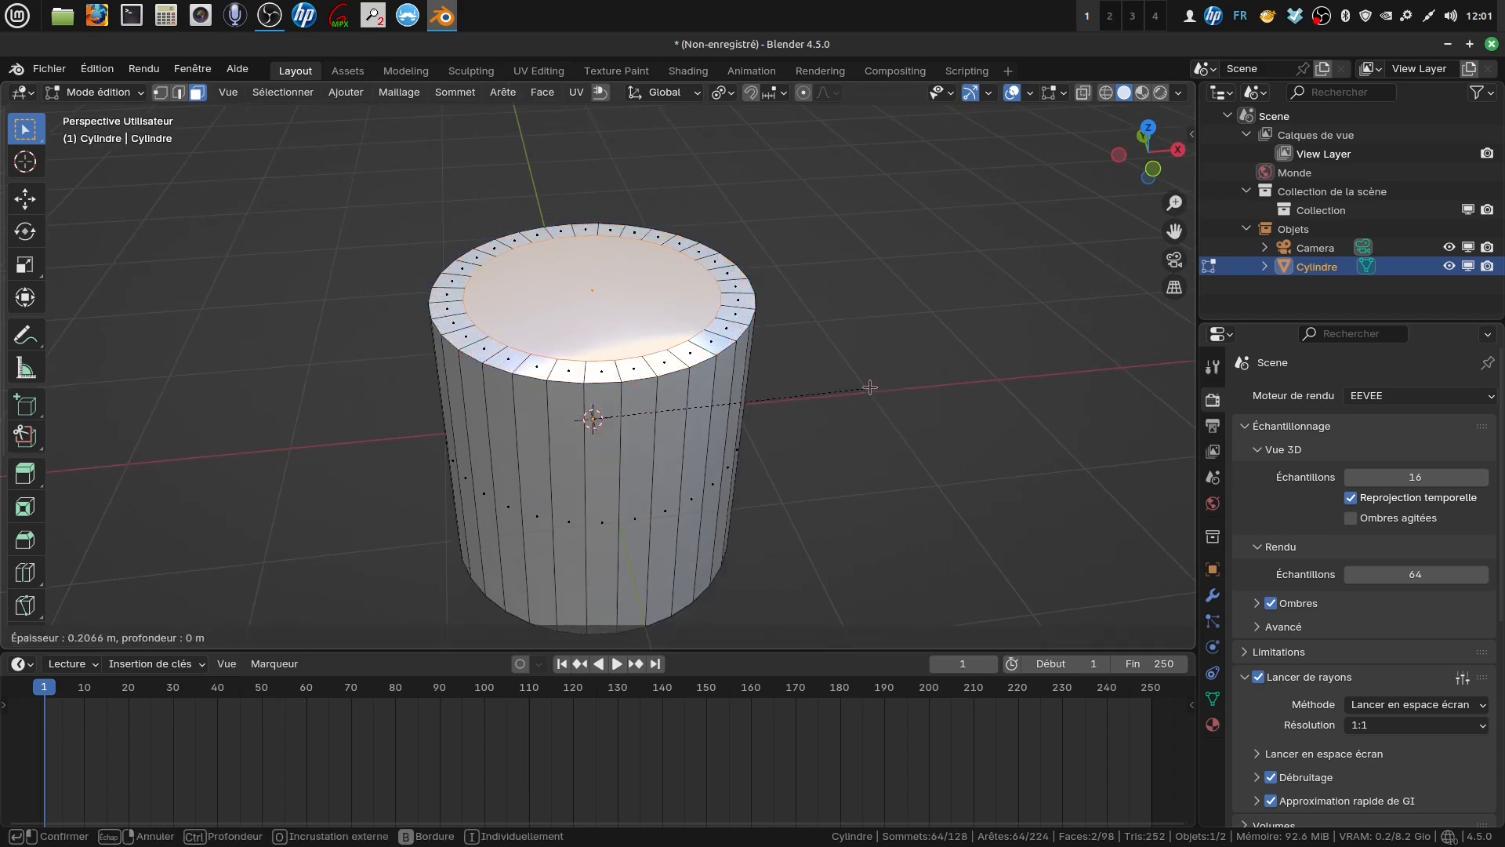
pyautogui.click(870, 387)
pyautogui.press('x')
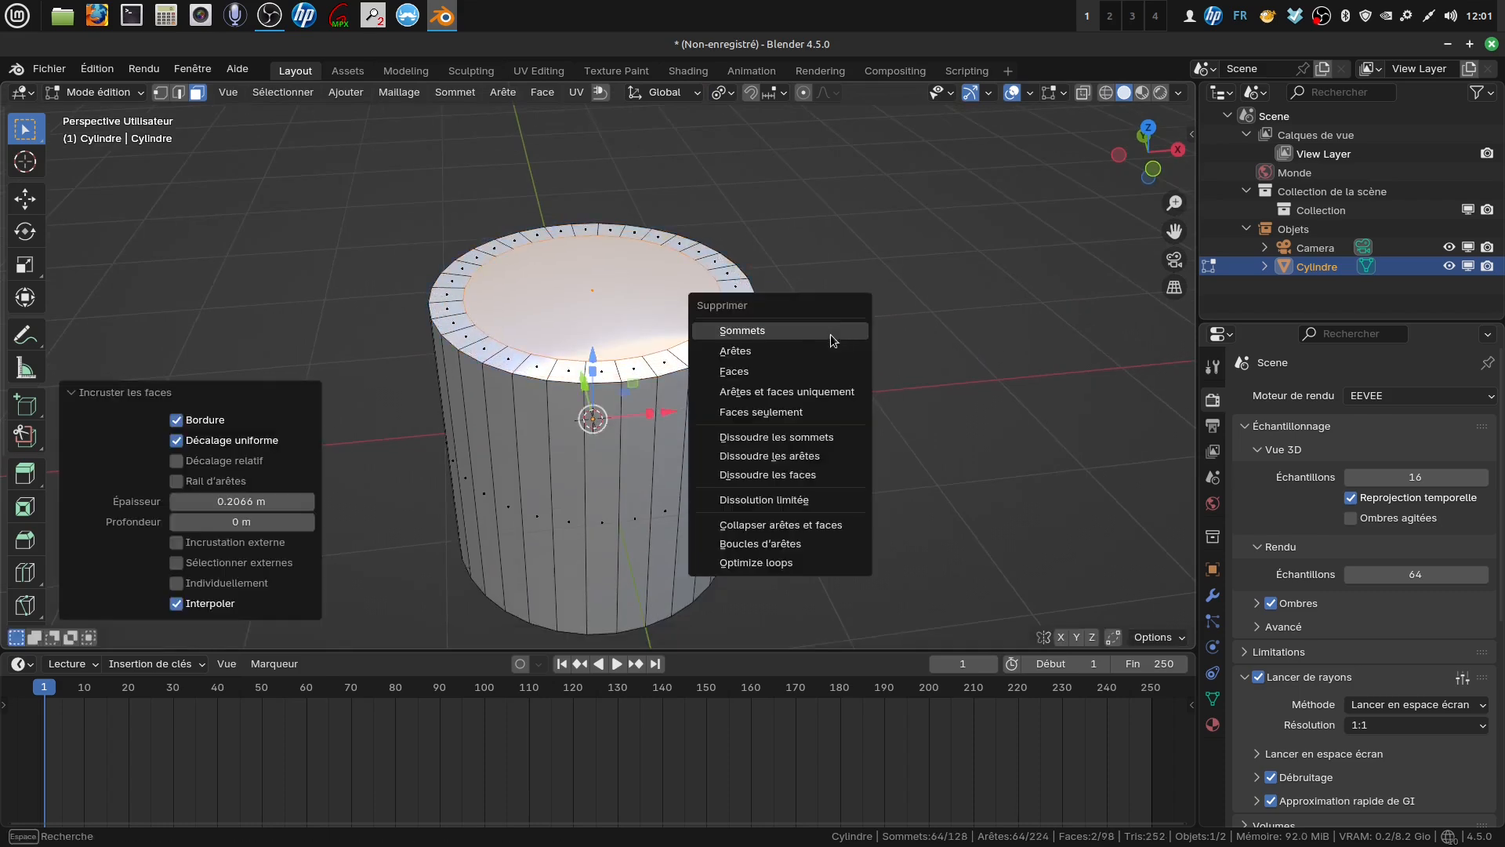
pyautogui.click(768, 373)
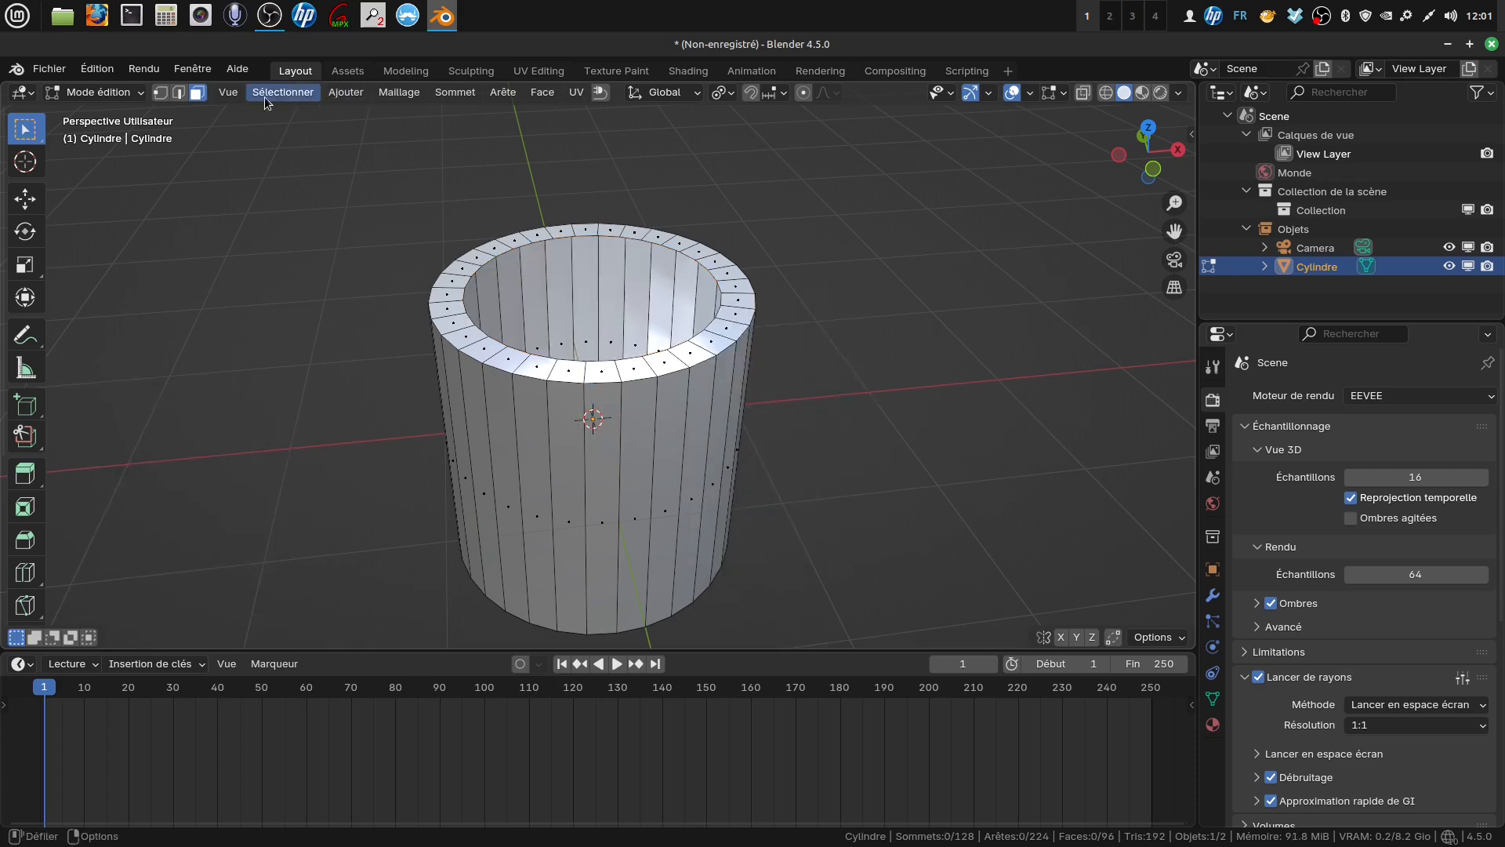
# Switch to edge selection and close the top opening with a grid fill on its inner edge loop
pyautogui.click(179, 93)
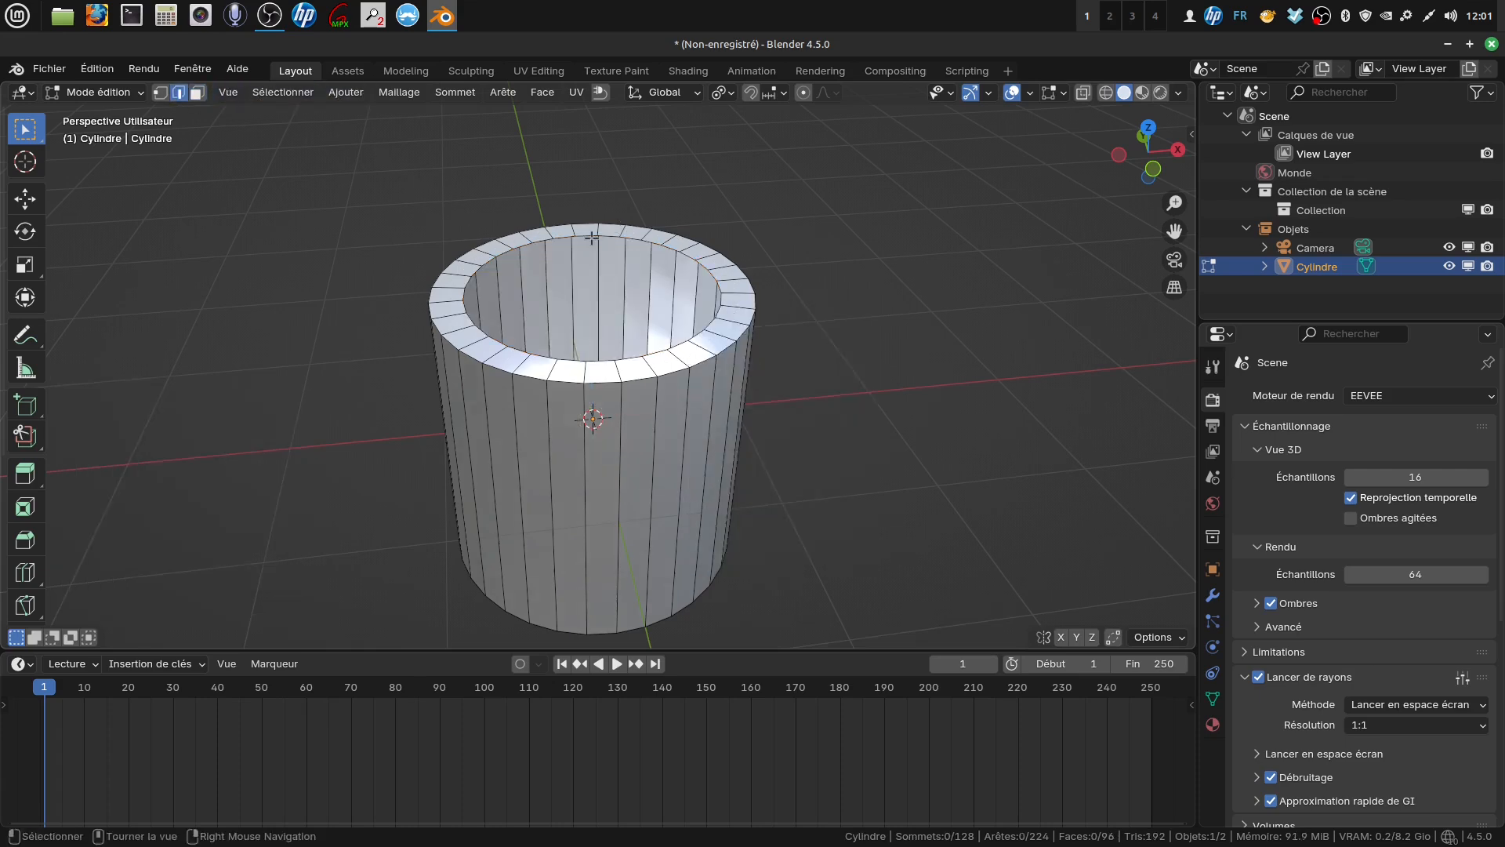
pyautogui.keyDown('alt'); pyautogui.click(589, 237); pyautogui.keyUp('alt')
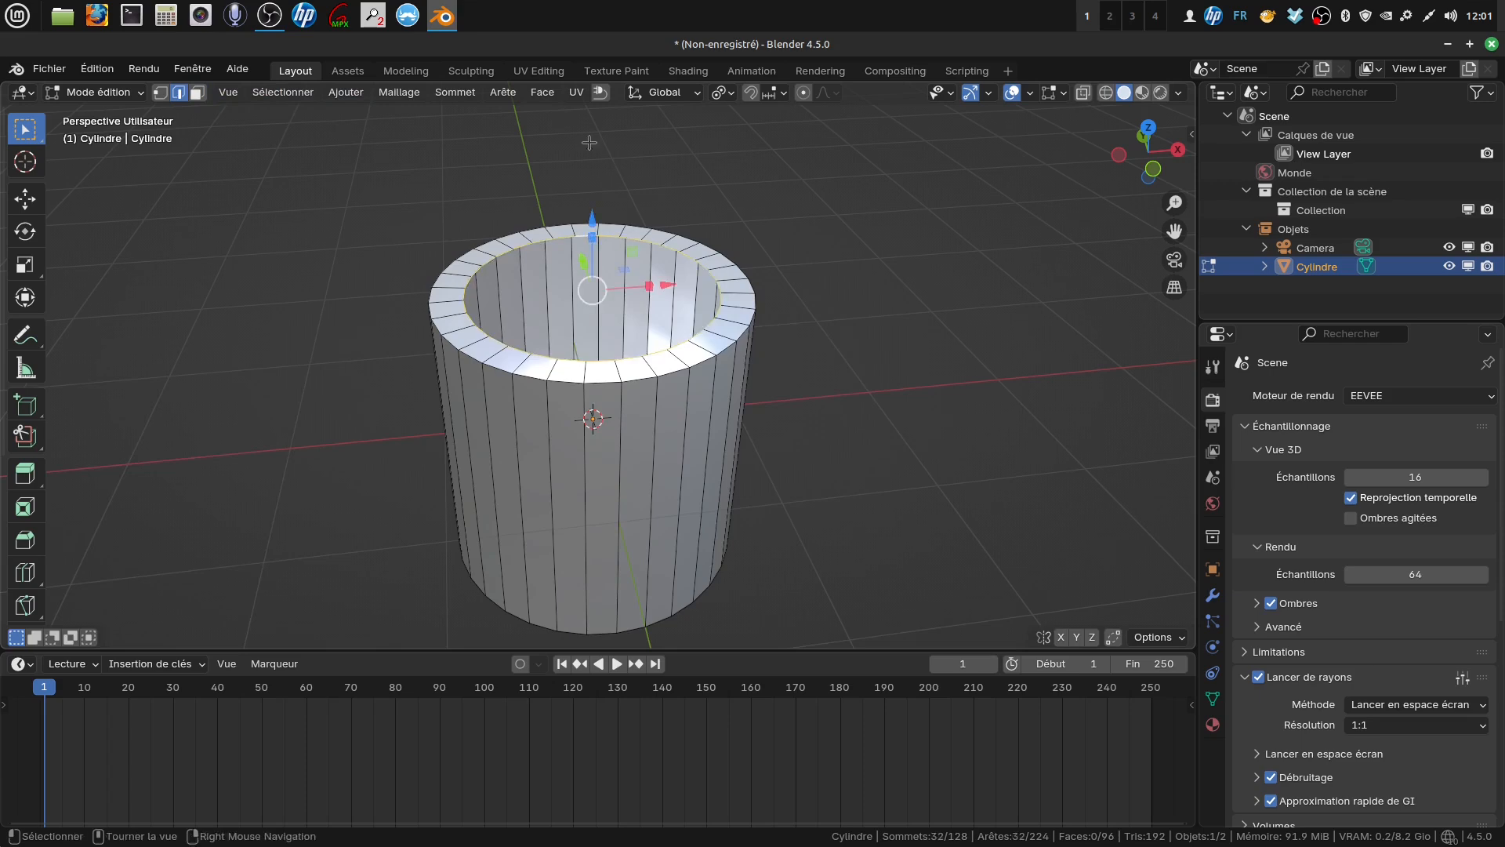
pyautogui.click(542, 92)
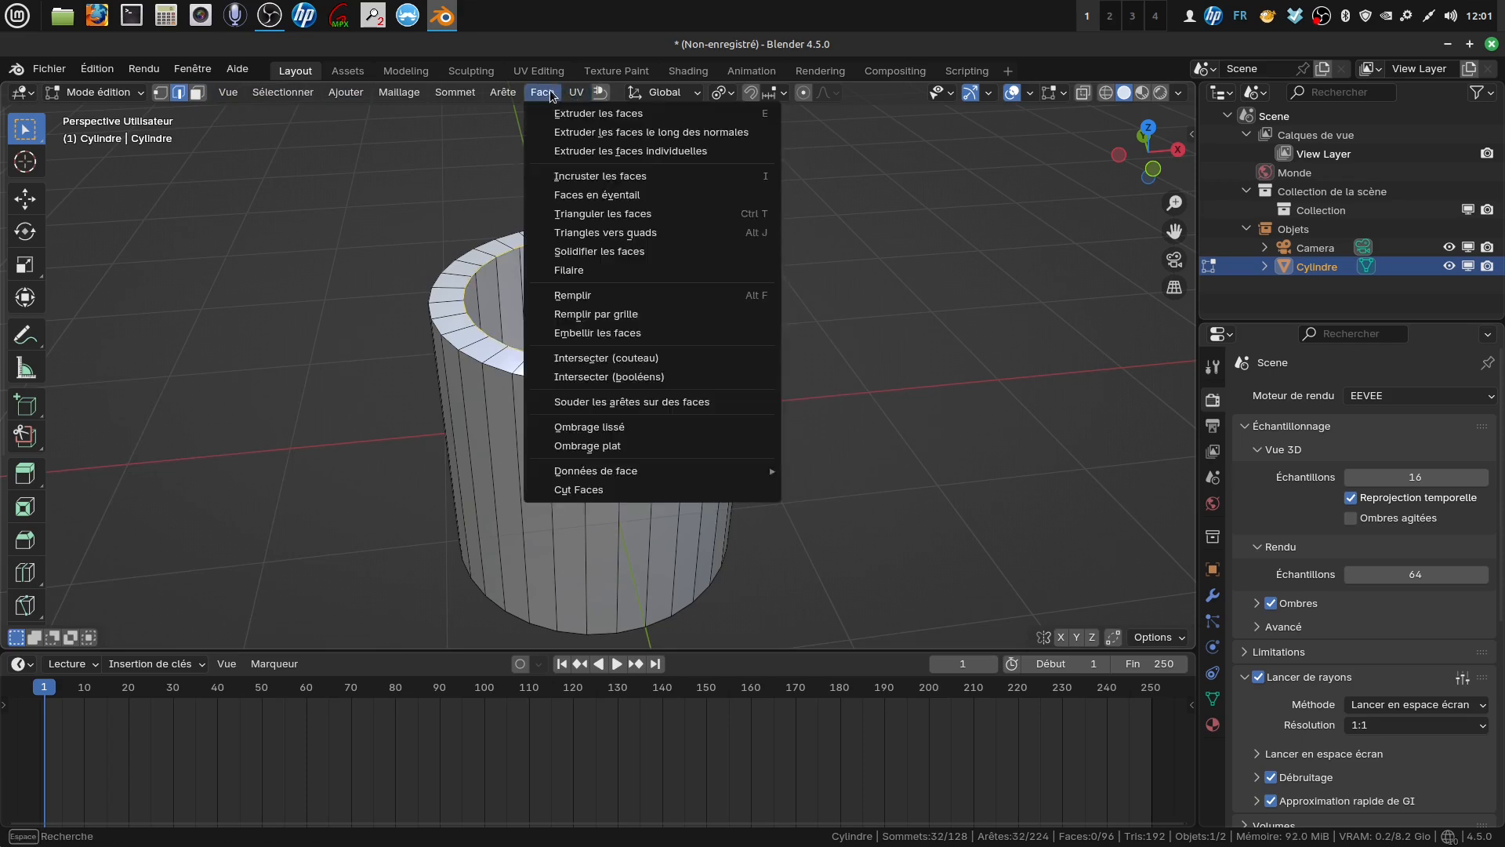
pyautogui.click(647, 313)
# Close the bottom opening with a grid fill on its inner edge loop, using a span of 8 and offset 0
pyautogui.moveTo(643, 366); pyautogui.dragTo(628, 444, button='middle')
pyautogui.keyDown('alt'); pyautogui.click(629, 439); pyautogui.keyUp('alt')
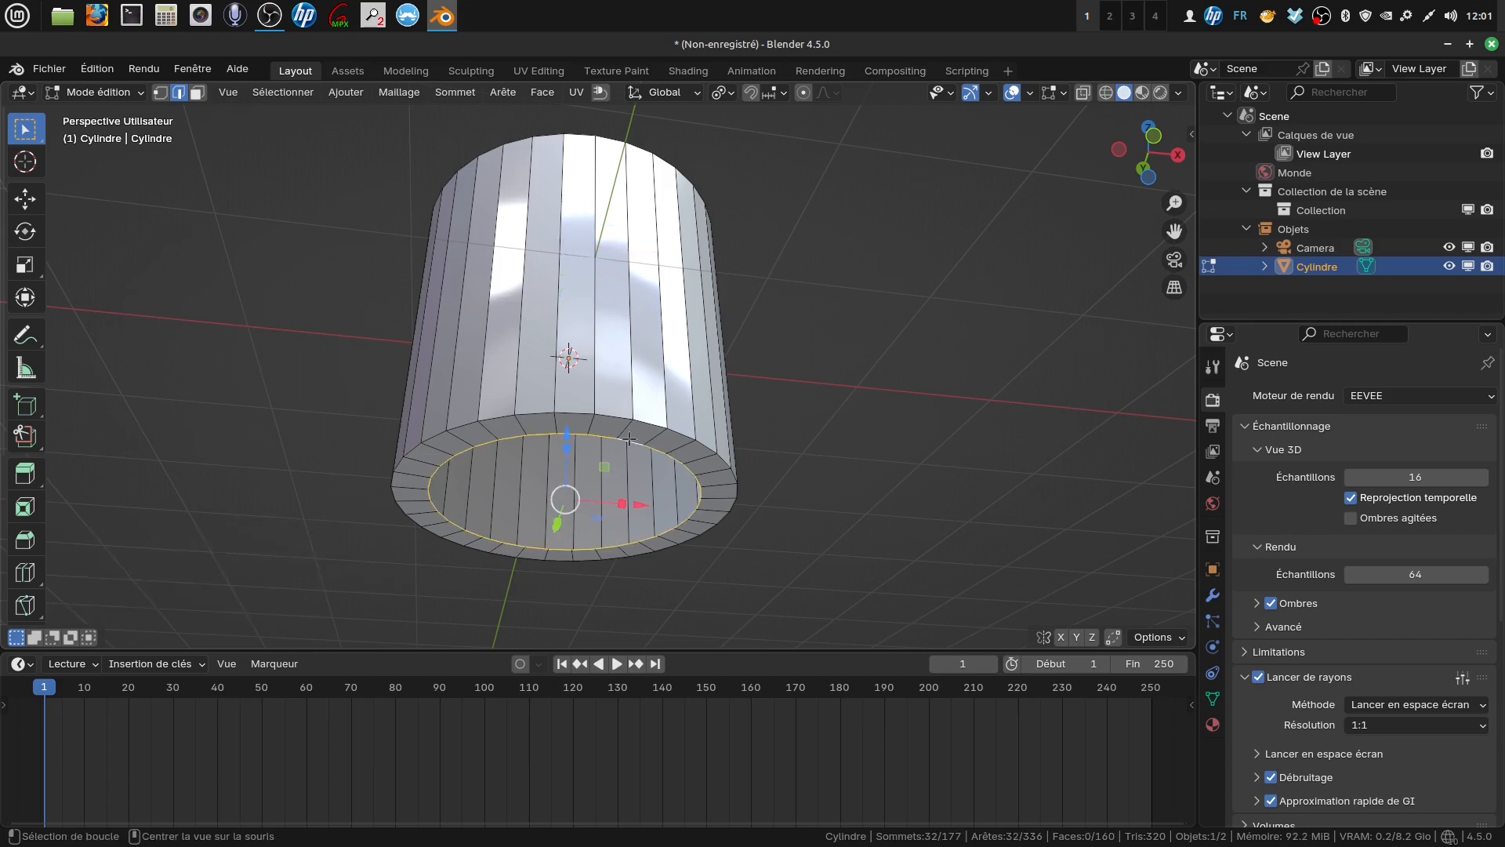
pyautogui.click(543, 92)
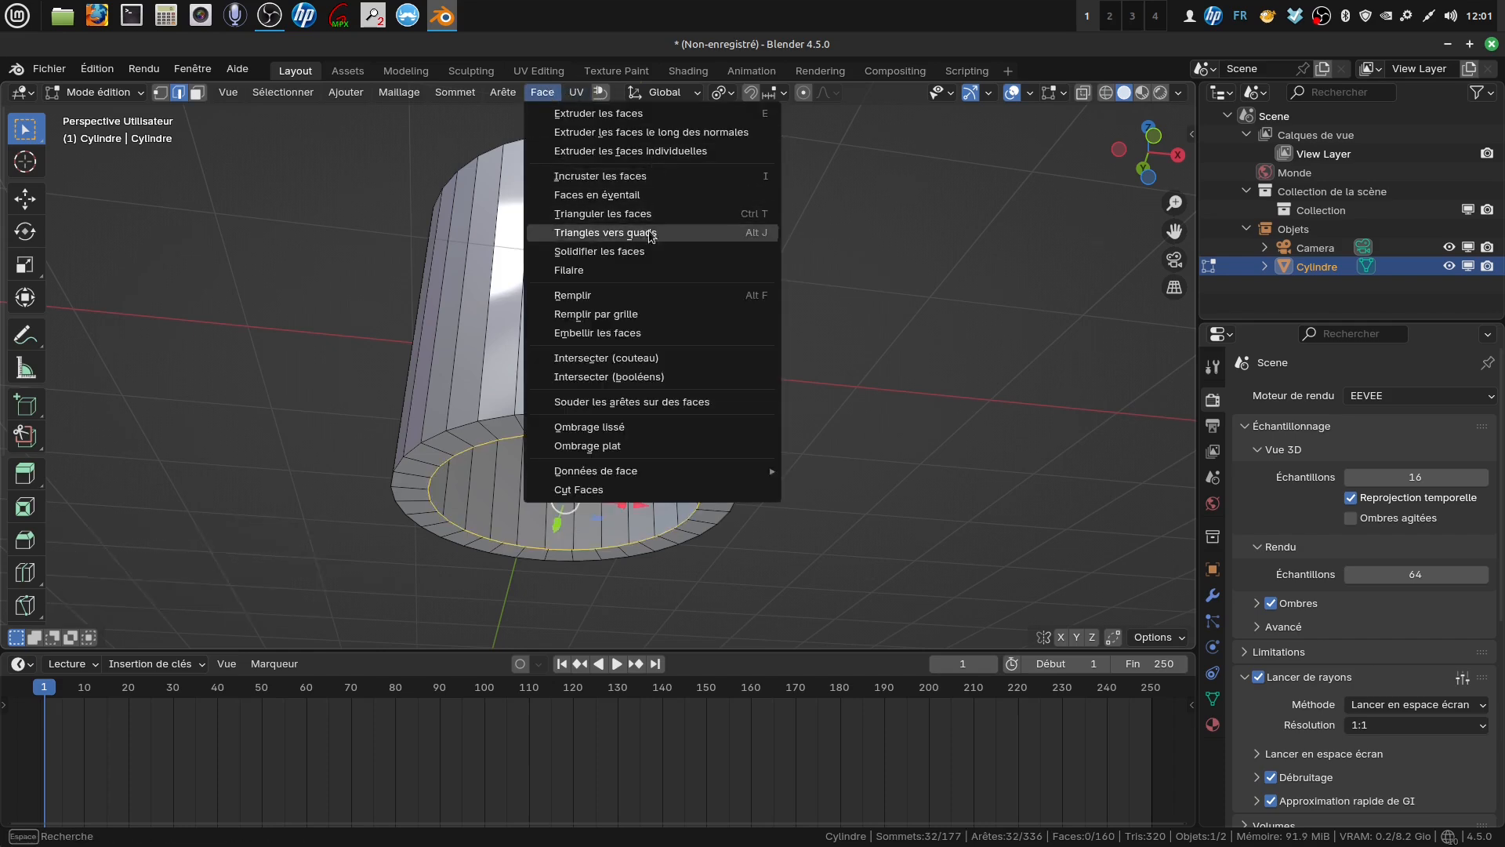
pyautogui.click(663, 314)
# Add two horizontal loop cuts around the side wall and scale them apart along Z by about 2.56
pyautogui.moveTo(663, 317); pyautogui.dragTo(691, 402, button='middle')
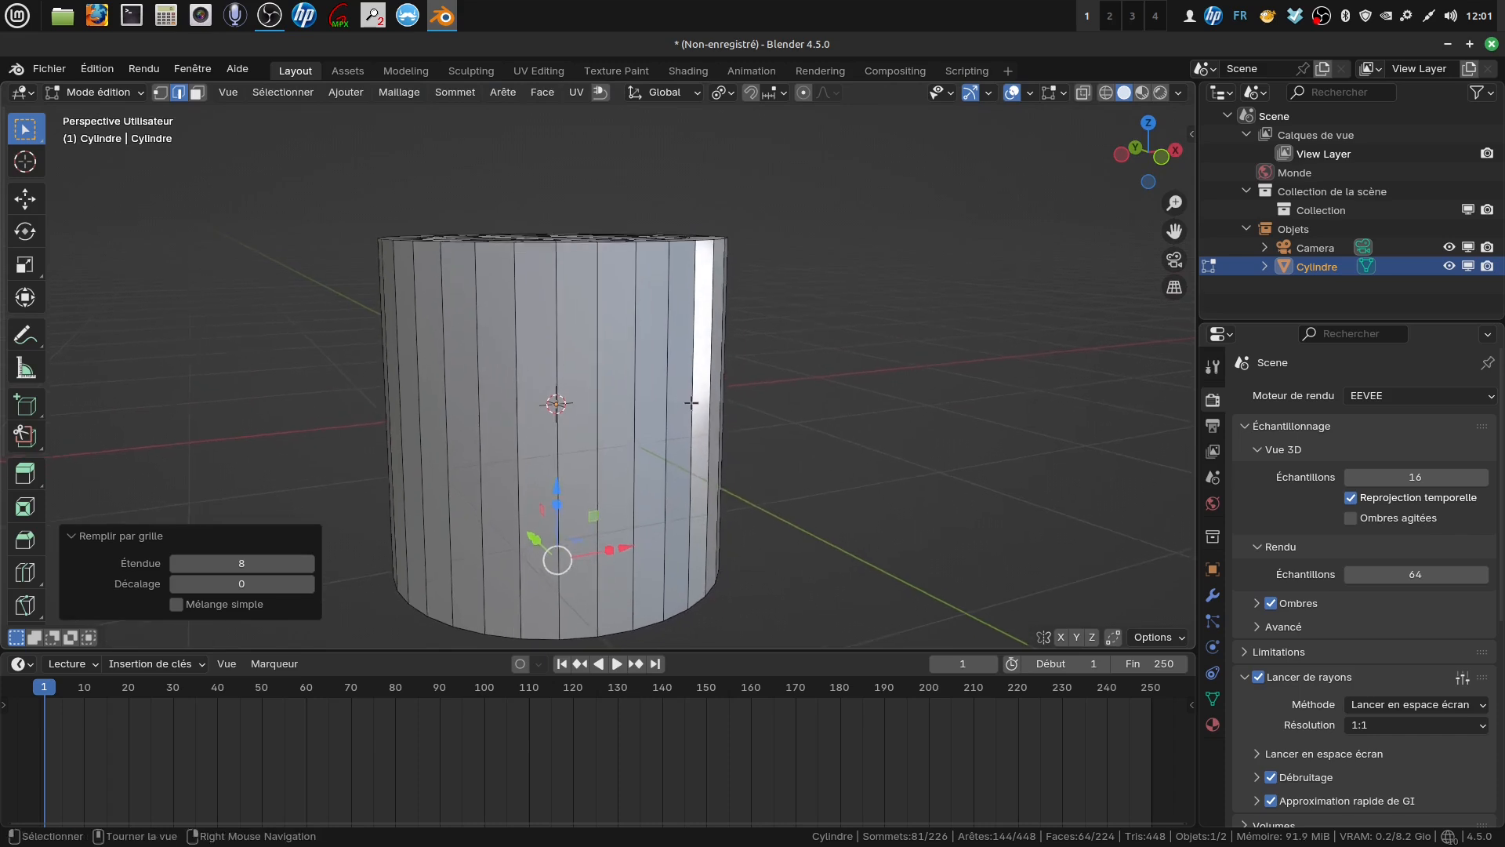
pyautogui.click(734, 97)
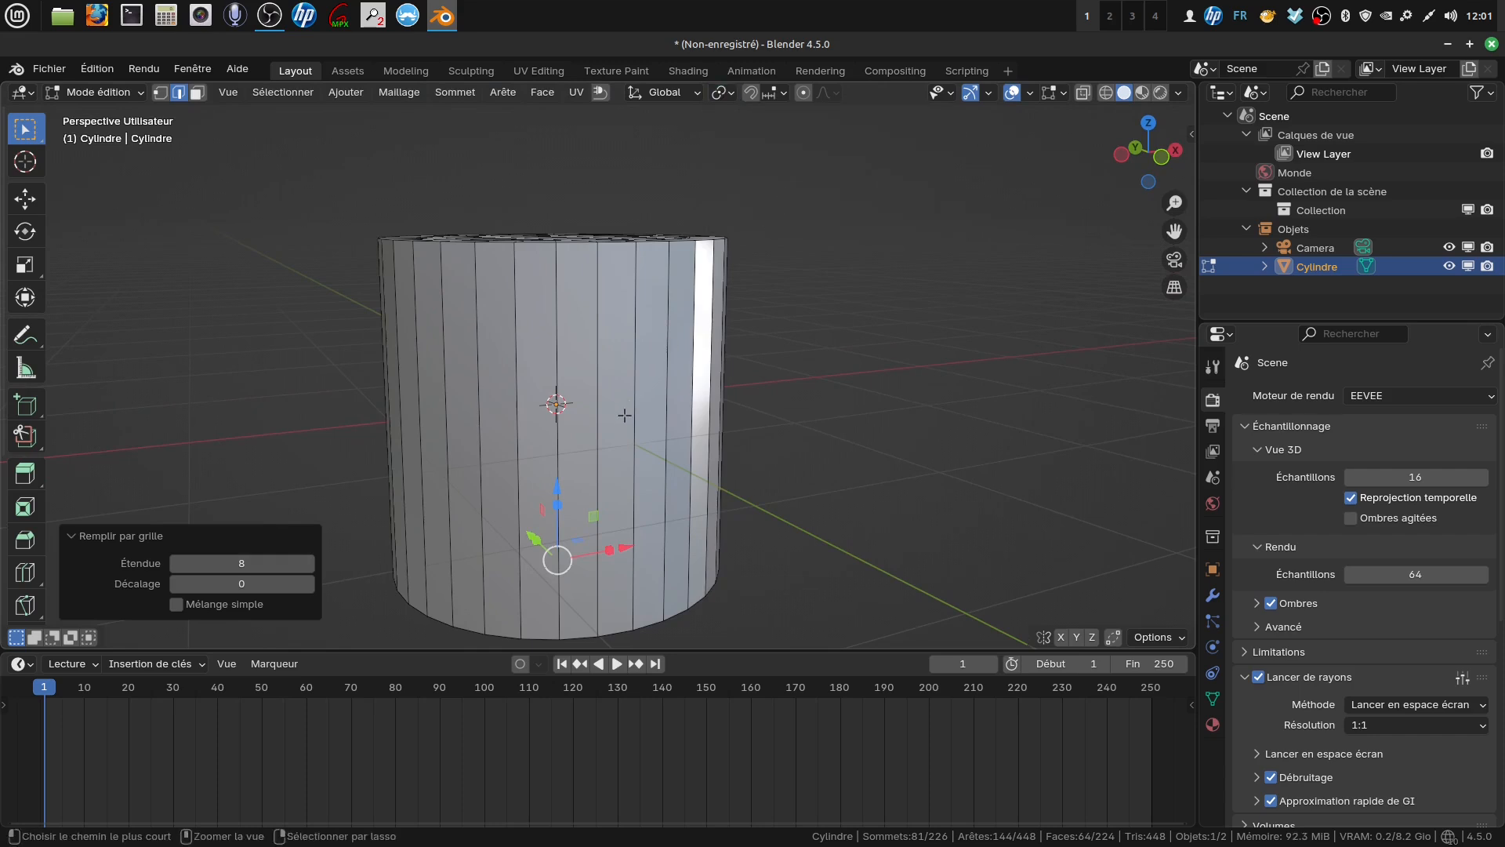
pyautogui.hotkey('ctrl', 'r')
pyautogui.scroll(1, 624, 415)
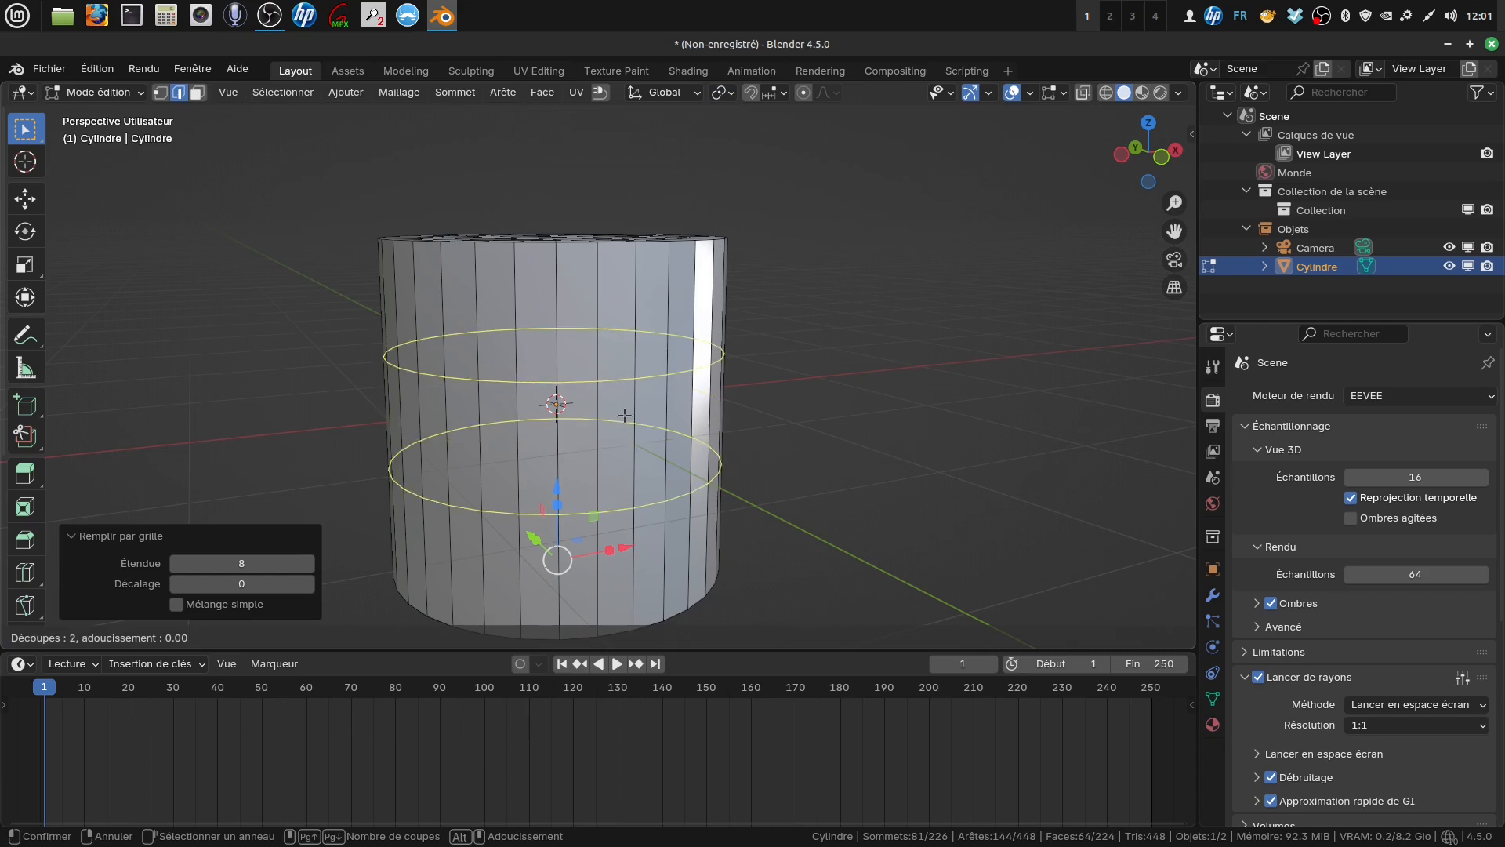
pyautogui.click(624, 415)
pyautogui.rightClick(624, 415)
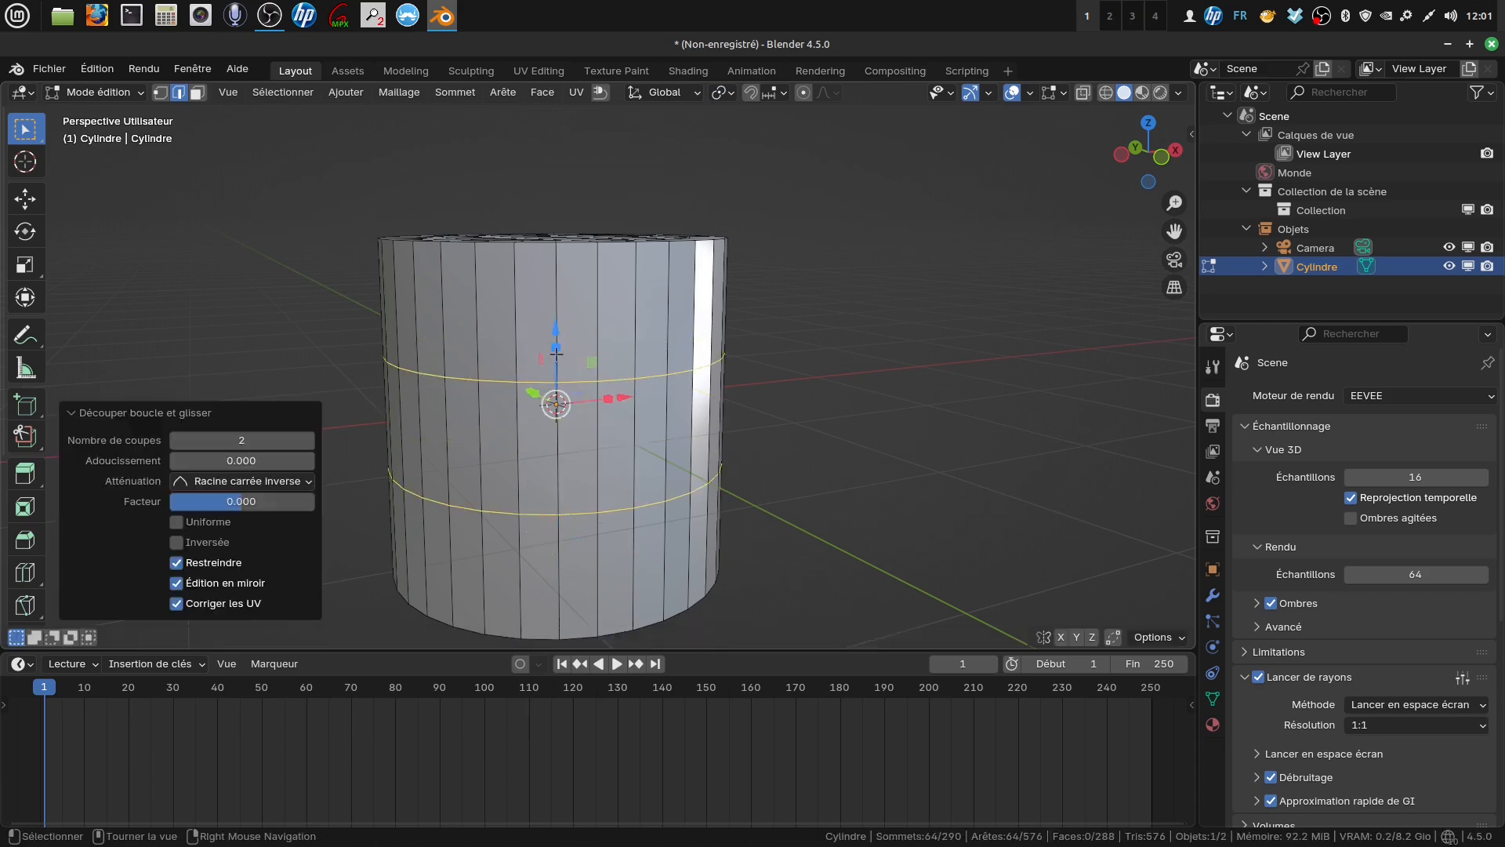
pyautogui.press('s')
pyautogui.press('z')
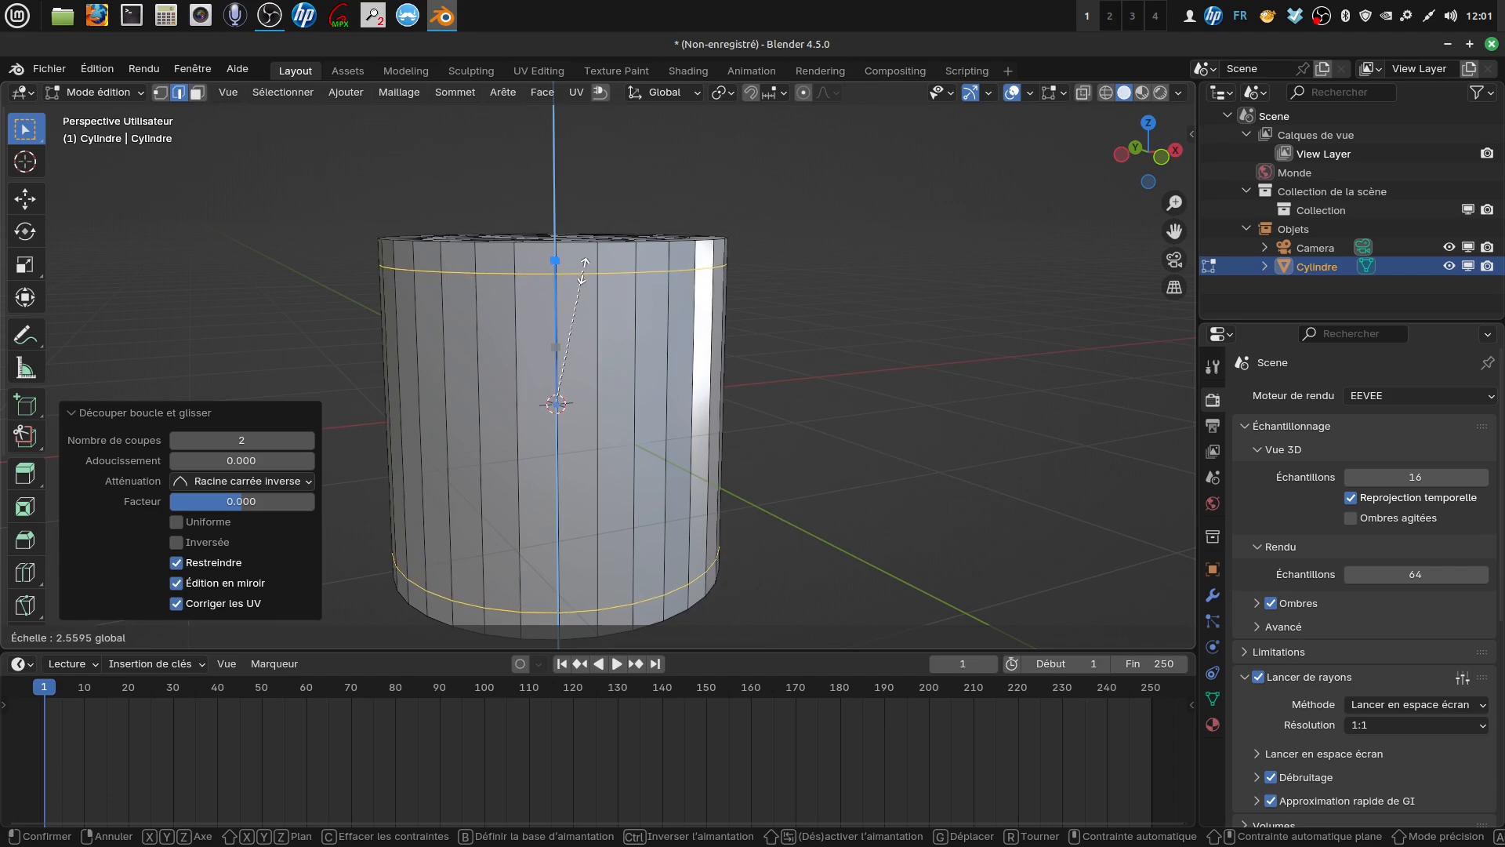
pyautogui.click(583, 270)
# Add five evenly spaced horizontal loop cuts on the side wall between the two outer support loops
pyautogui.moveTo(689, 470); pyautogui.dragTo(638, 466, button='middle')
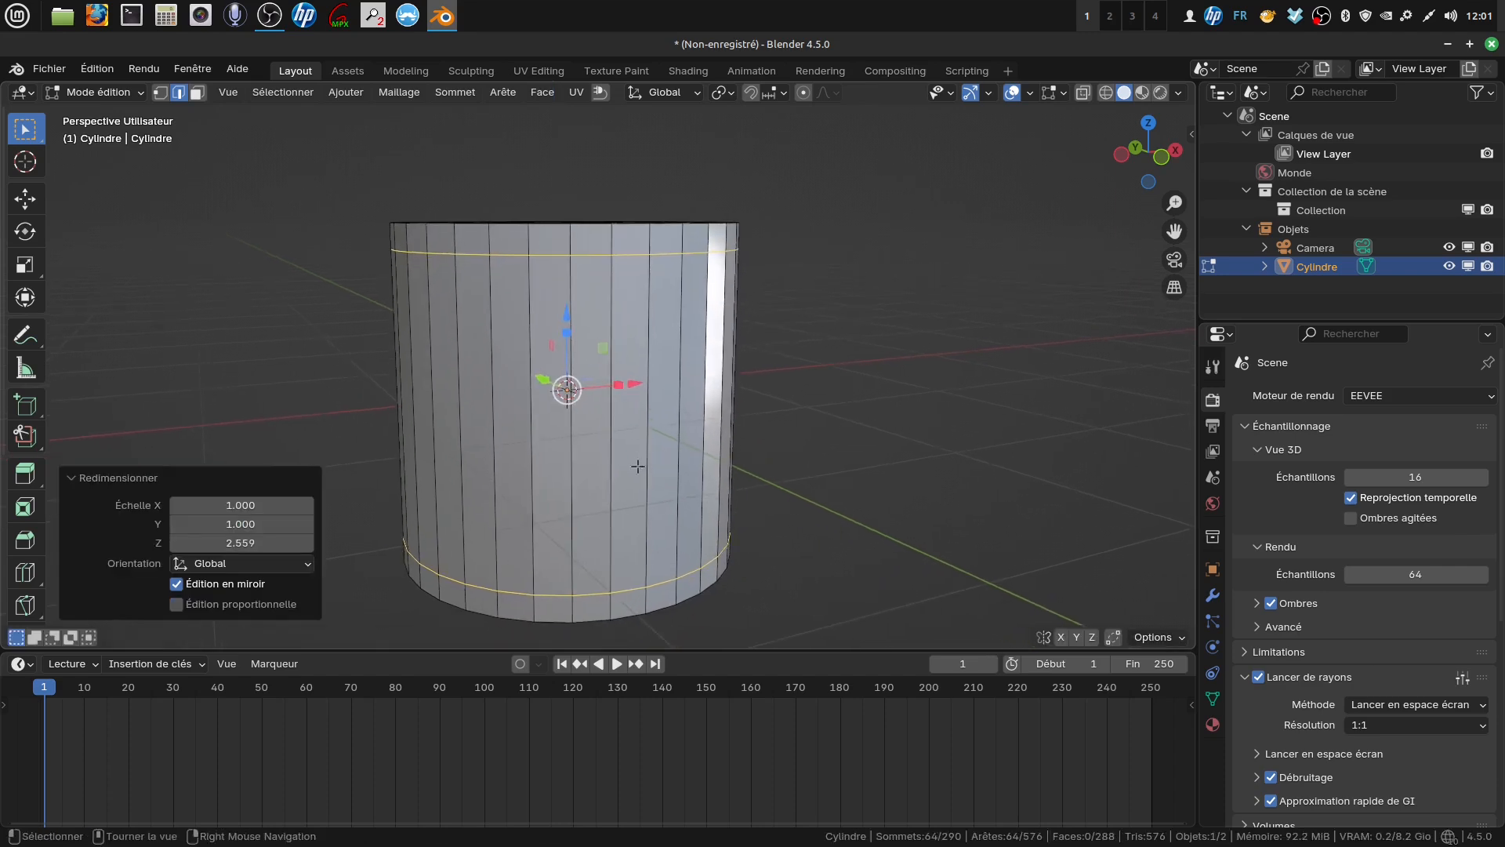
pyautogui.hotkey('ctrl', 'r')
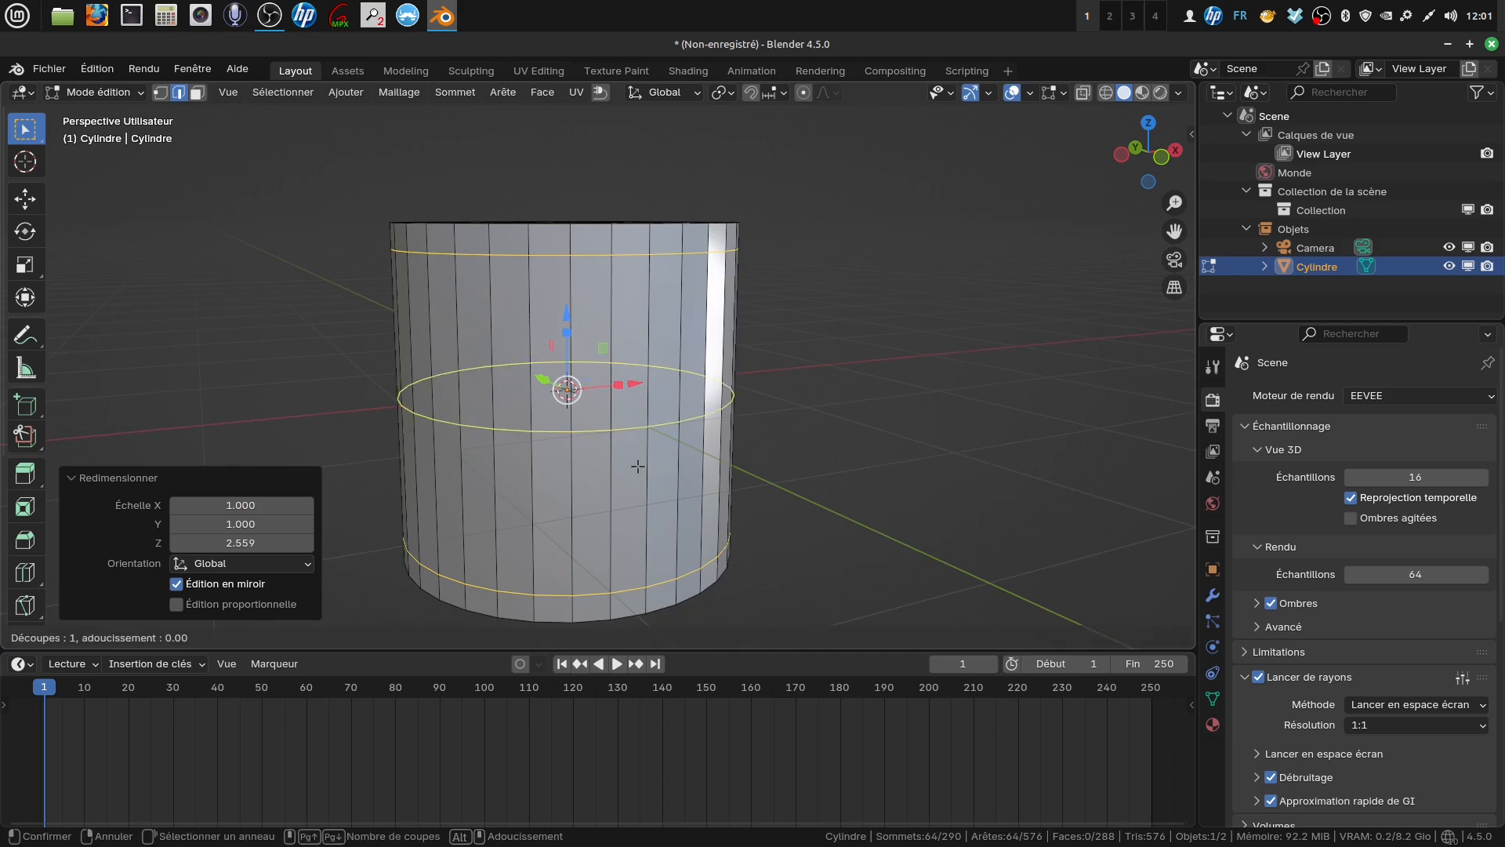
pyautogui.scroll(3, 638, 466)
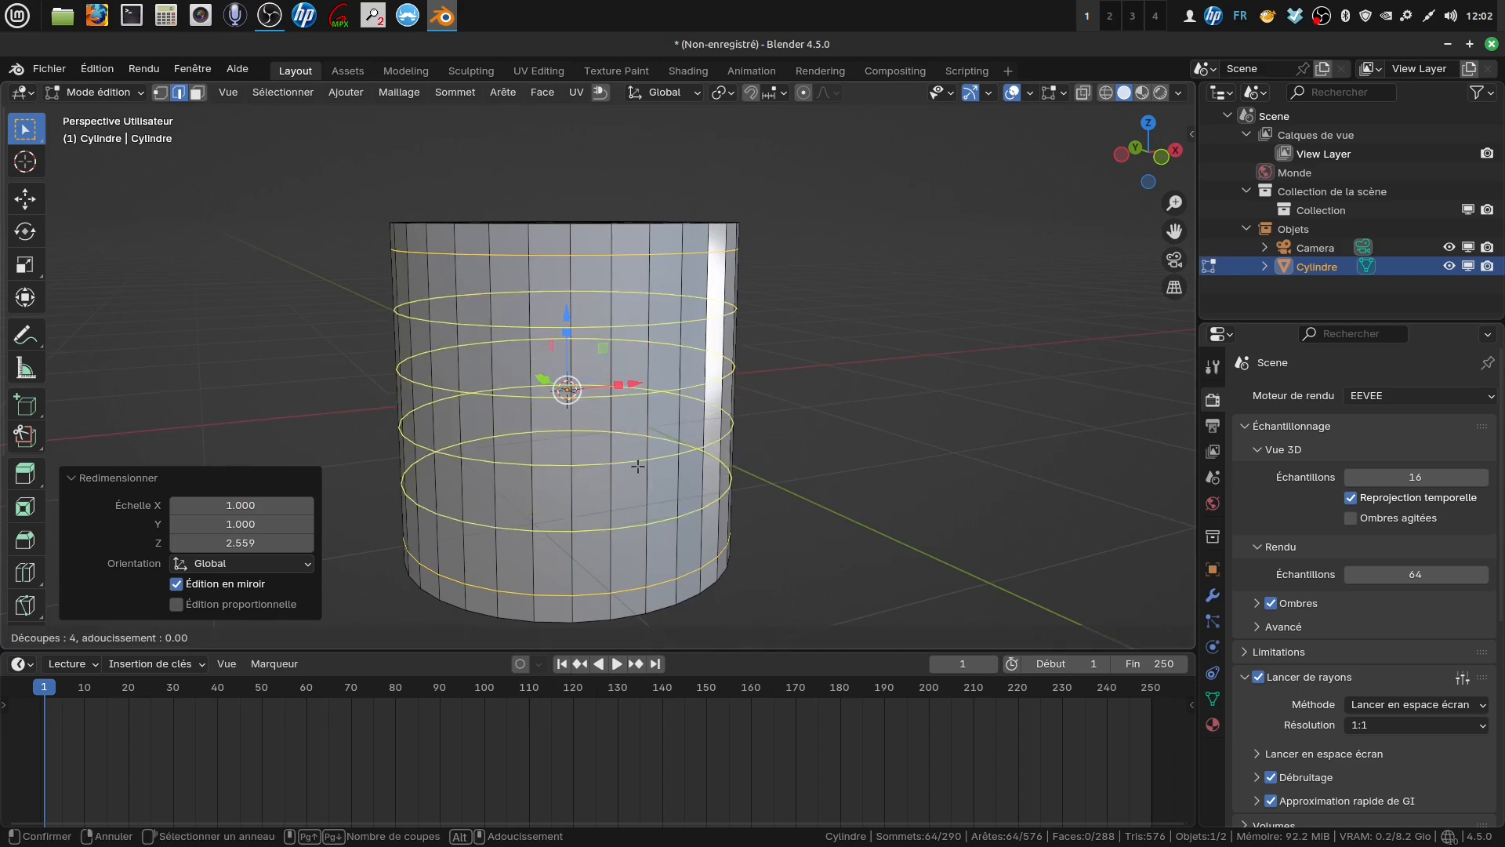
pyautogui.scroll(1, 638, 466)
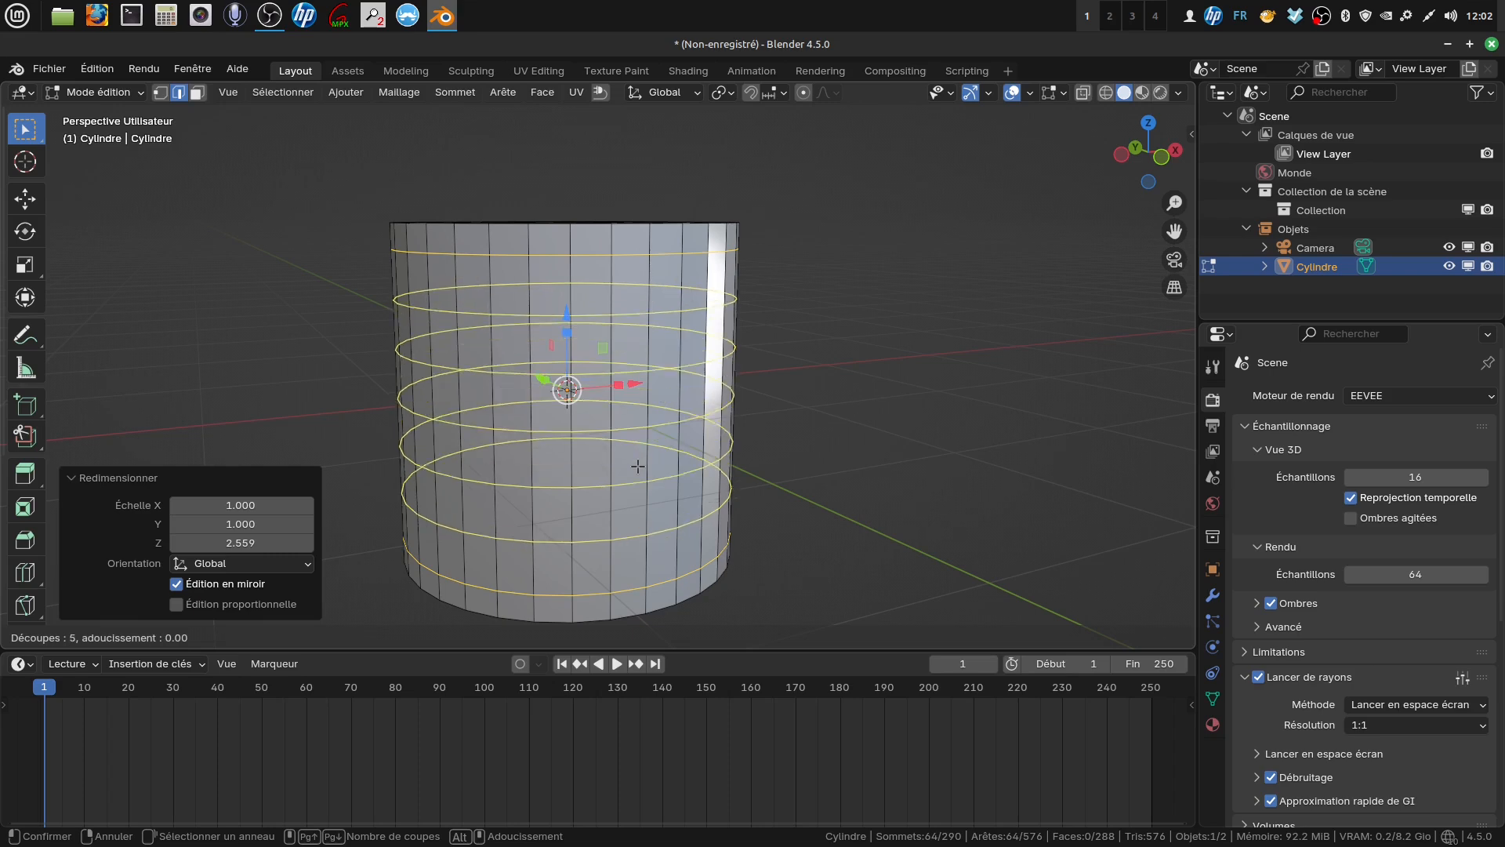
pyautogui.click(638, 467)
pyautogui.rightClick(638, 467)
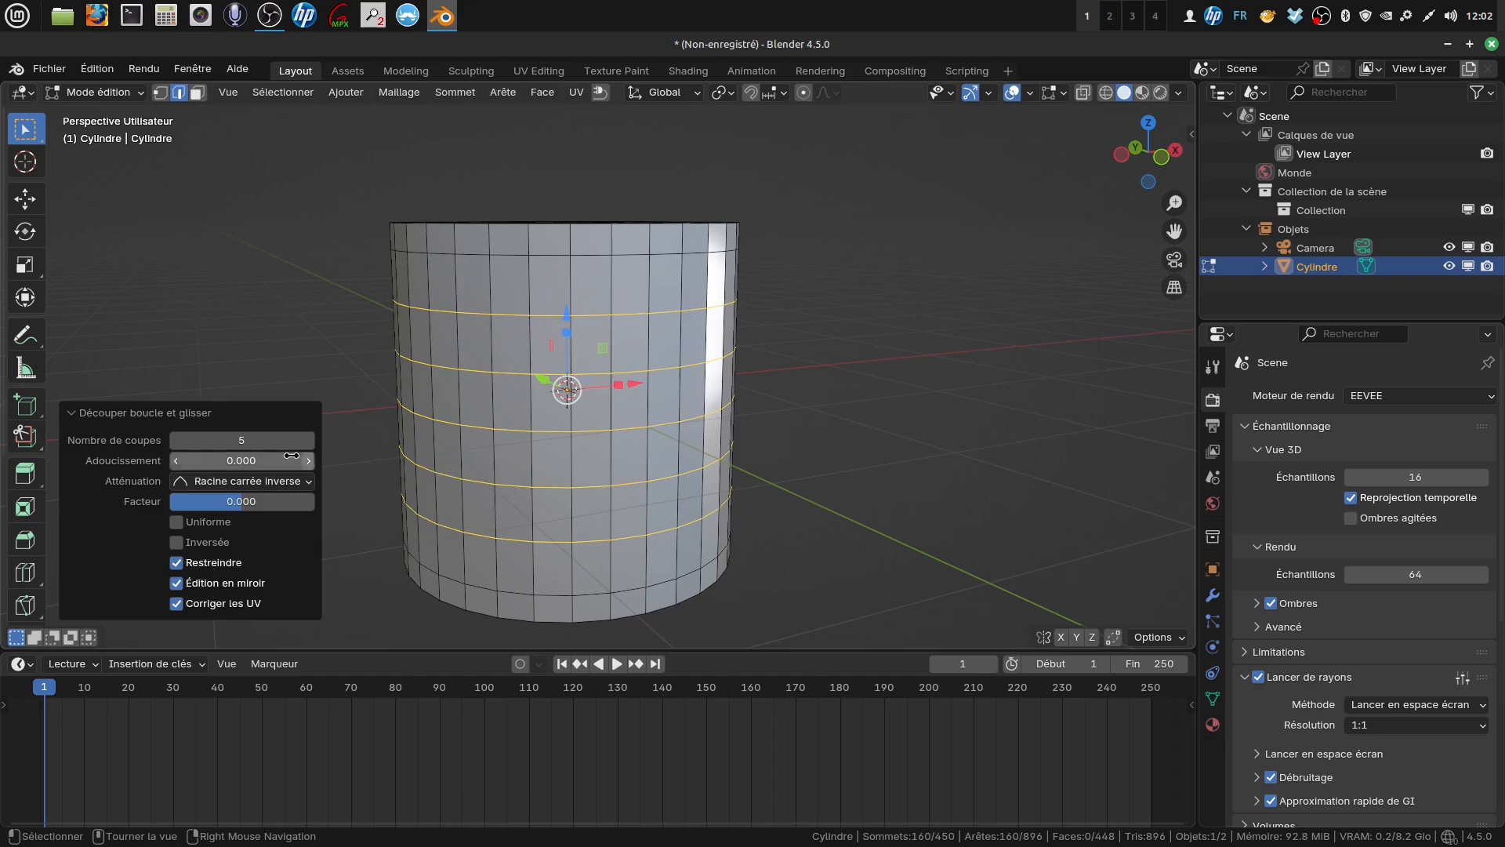
# Add the upper and lower outer support loops to the selection of five side-wall loops
pyautogui.moveTo(725, 335); pyautogui.dragTo(720, 330, button='middle')
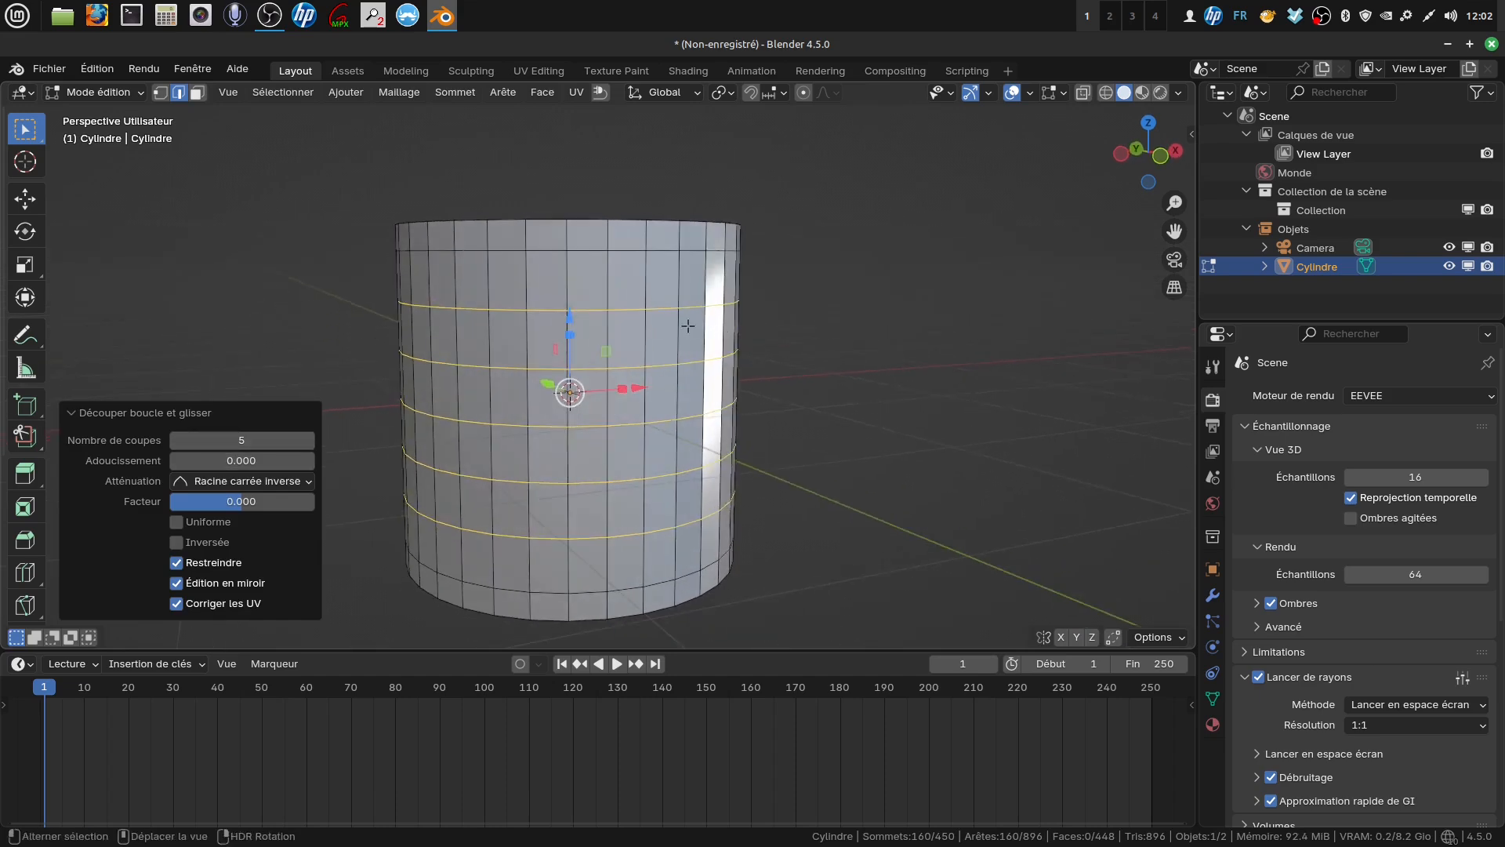
pyautogui.keyDown('alt'); pyautogui.keyDown('shift'); pyautogui.click(625, 248); pyautogui.keyUp('shift'); pyautogui.keyUp('alt')
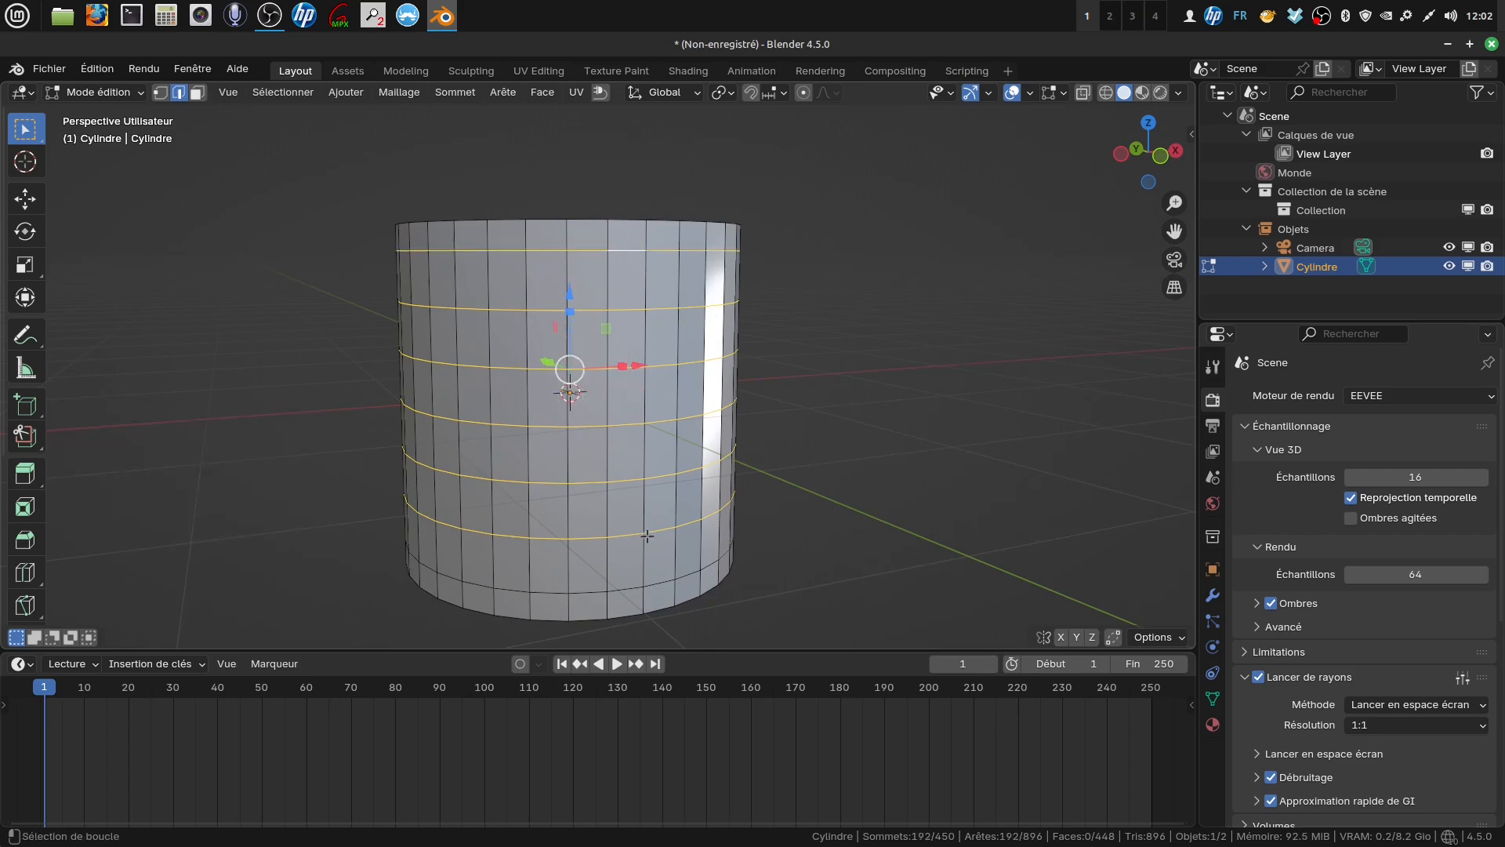
pyautogui.keyDown('alt'); pyautogui.keyDown('shift'); pyautogui.click(623, 587); pyautogui.keyUp('shift'); pyautogui.keyUp('alt')
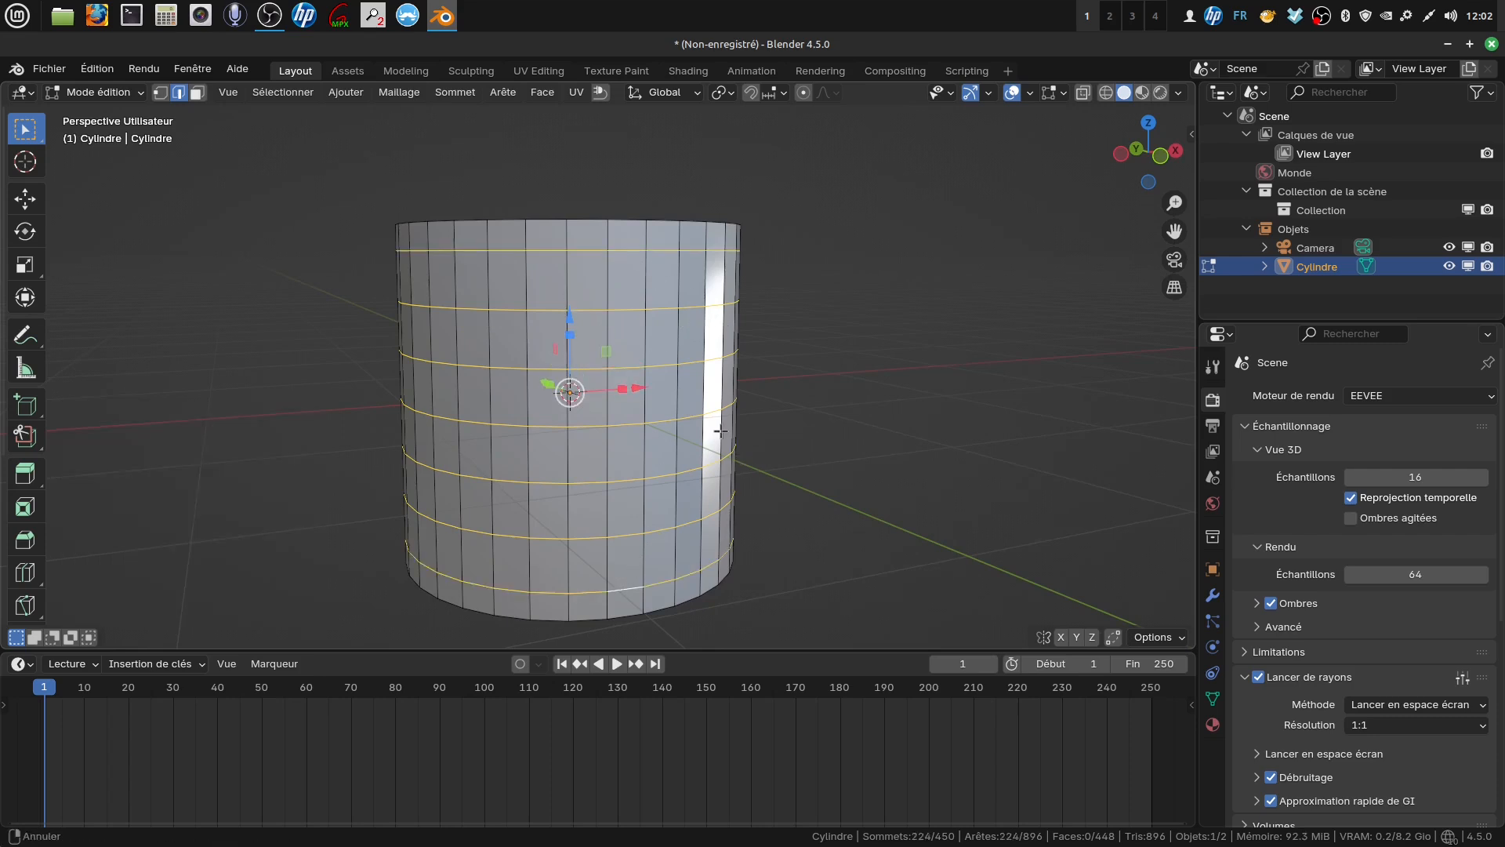
pyautogui.keyDown('shift'); pyautogui.moveTo(644, 399); pyautogui.dragTo(664, 399, button='middle'); pyautogui.keyUp('shift')
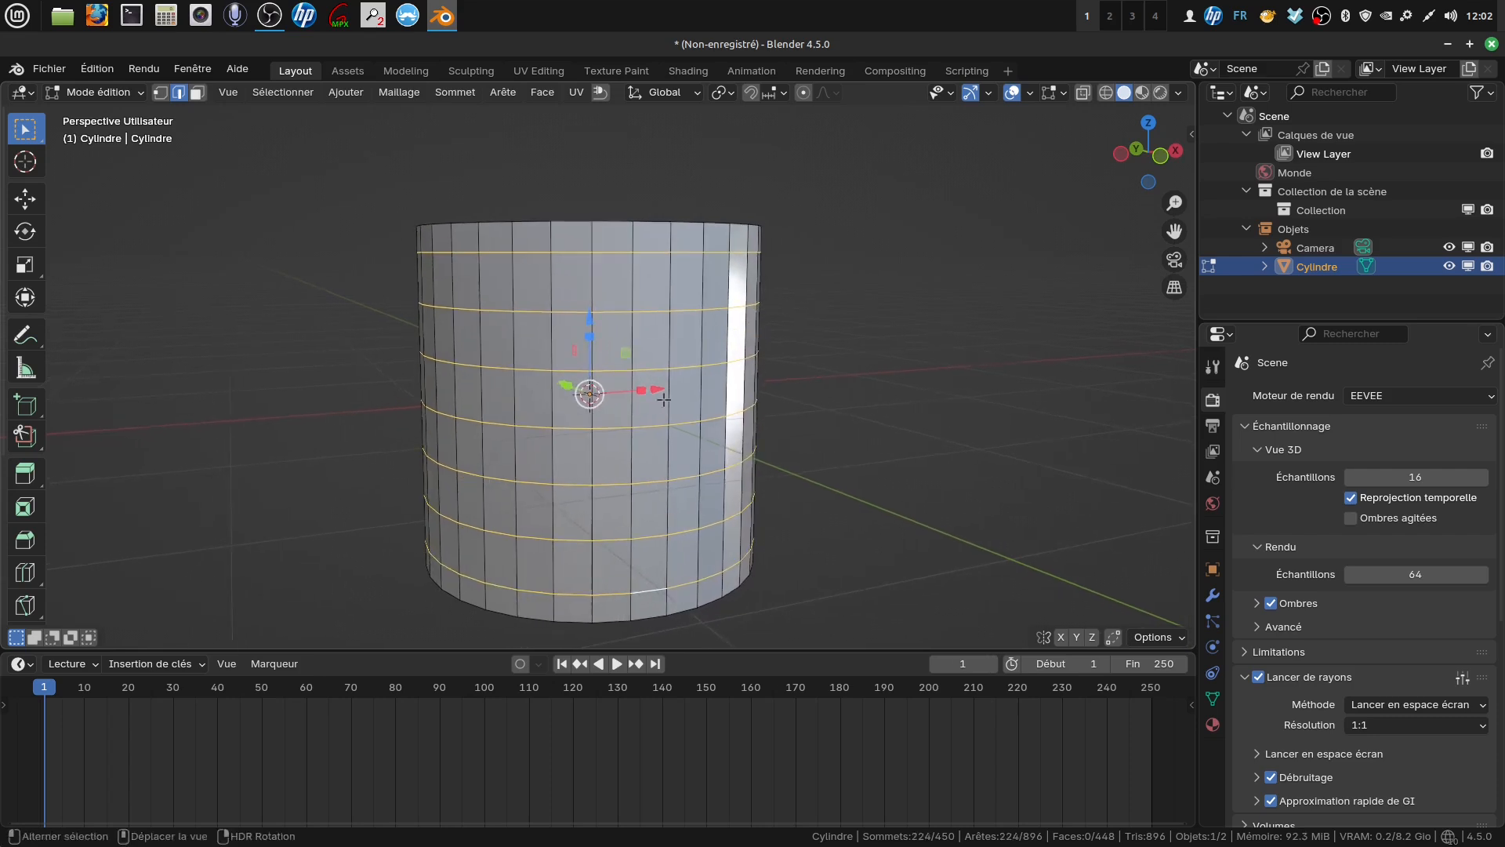
# Switch to vertex selection and apply a checker deselect to the side-wall vertices
pyautogui.click(160, 93)
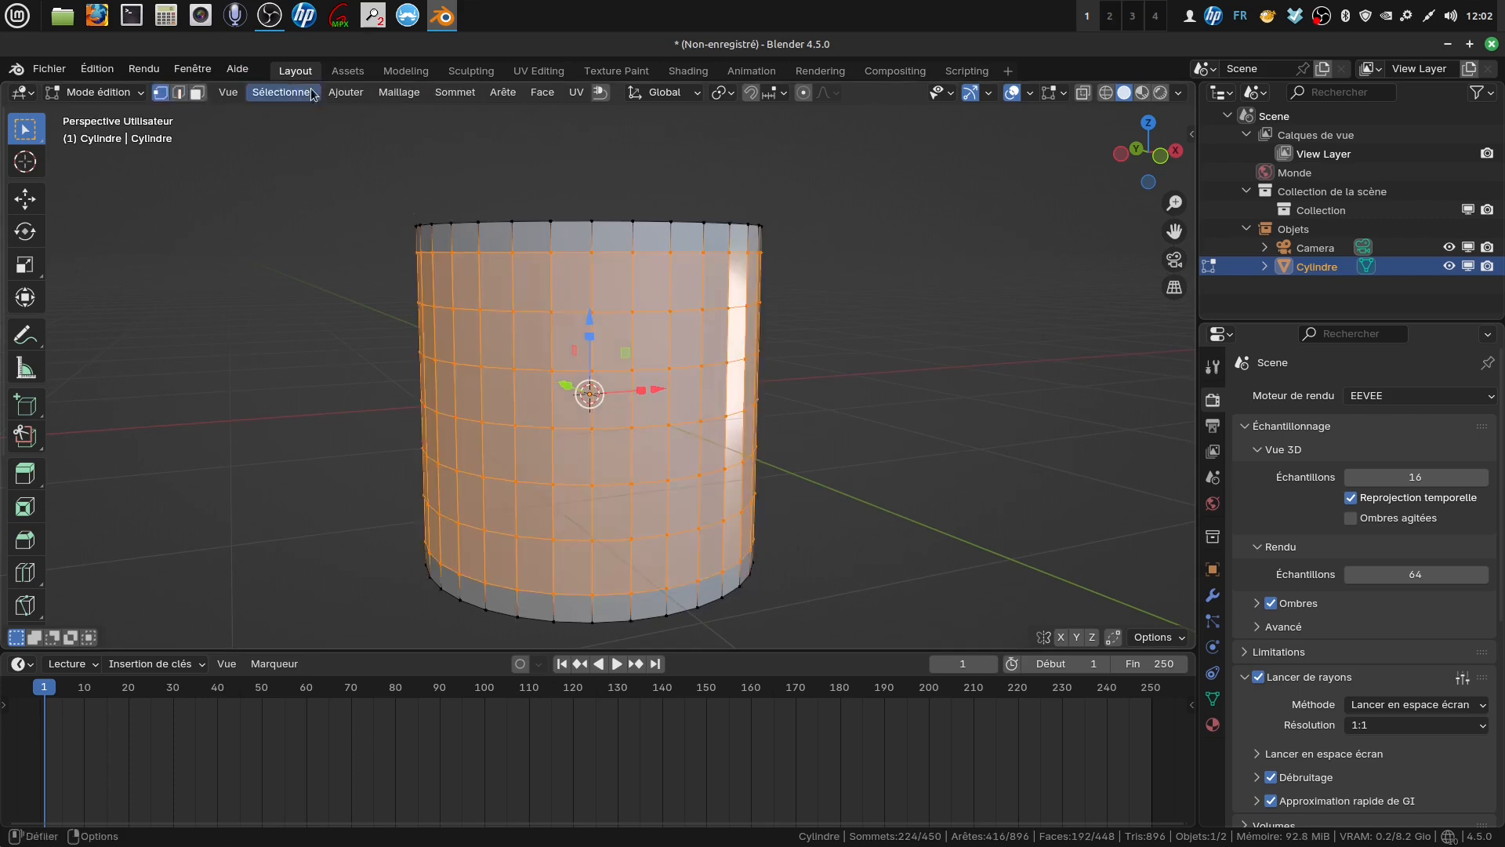
pyautogui.click(275, 92)
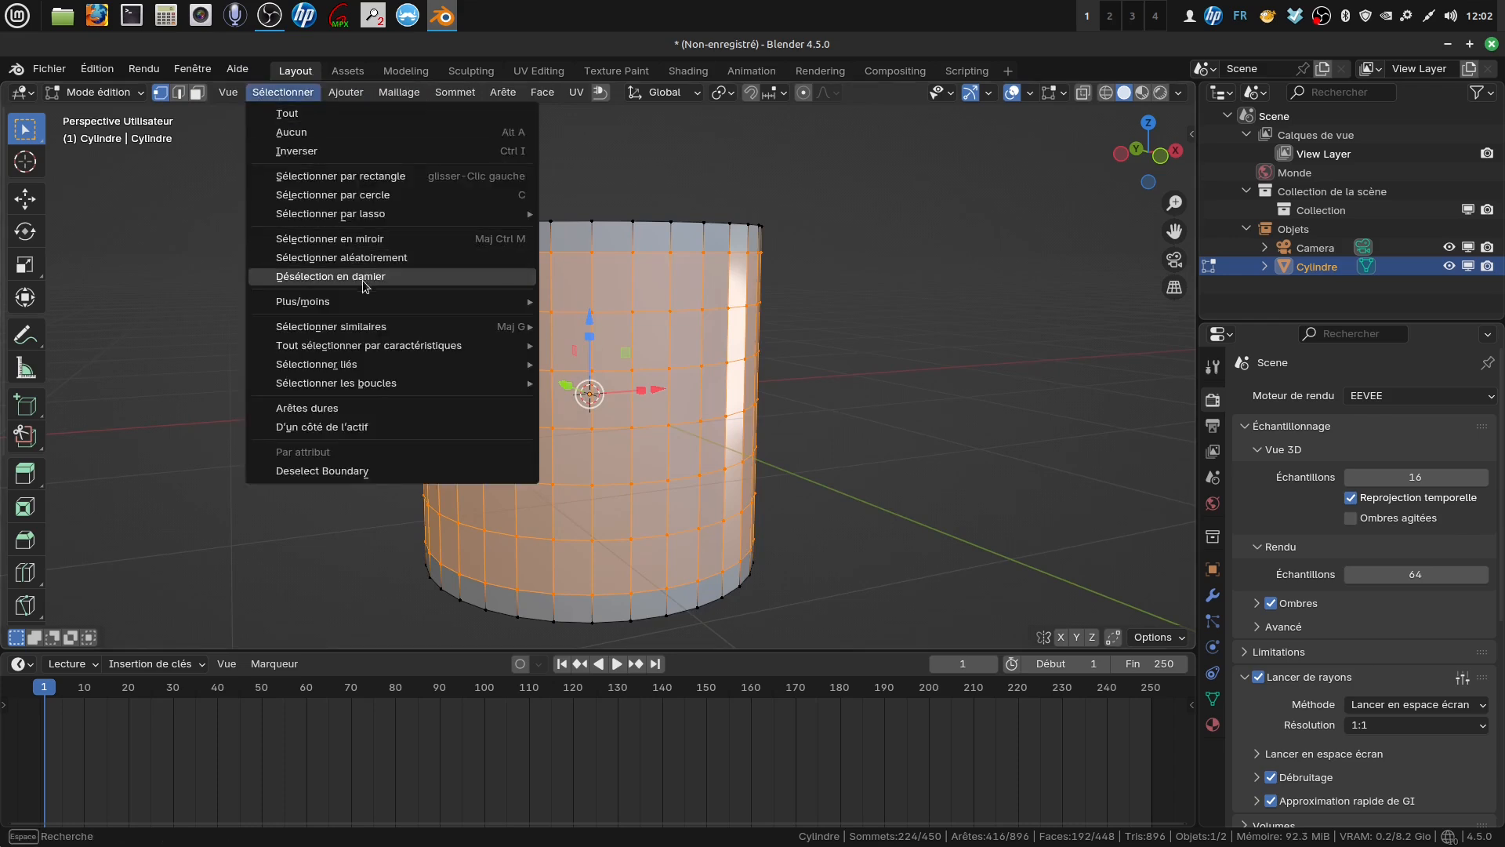
pyautogui.moveTo(358, 335)
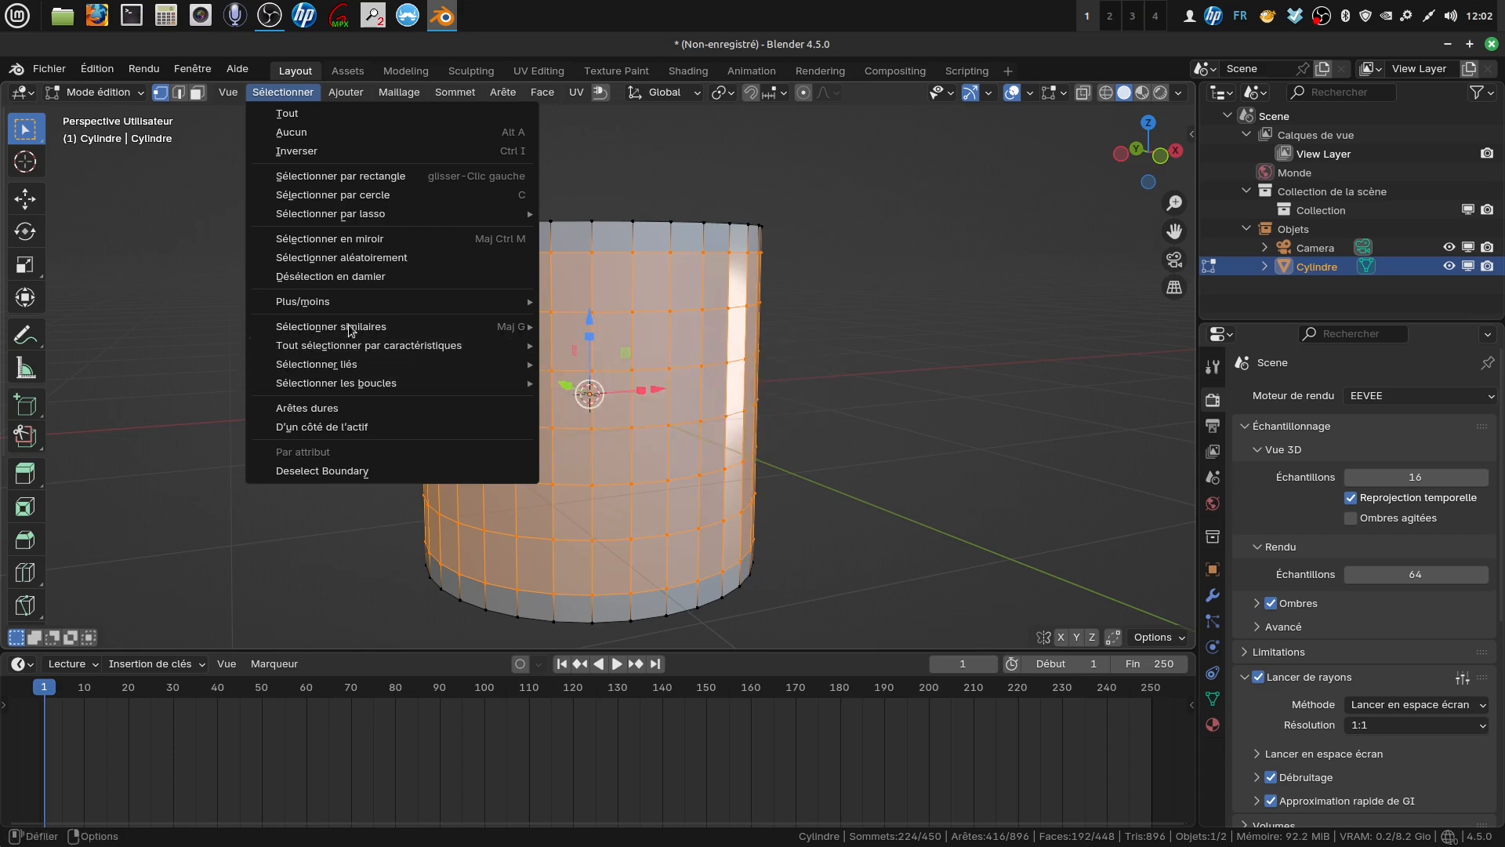
pyautogui.click(367, 276)
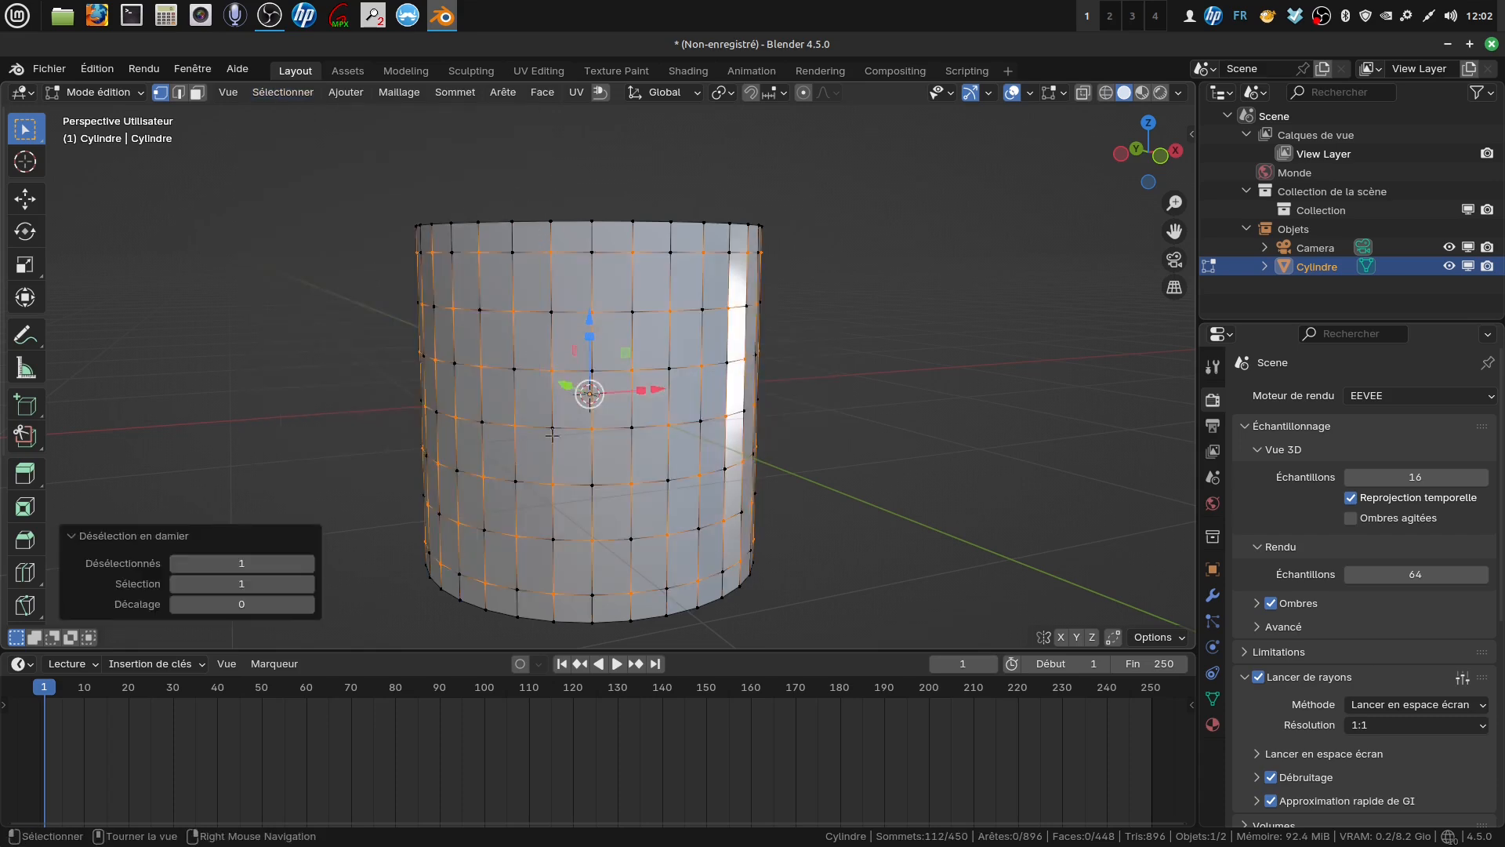
# Connect the selected vertex pairs to form a diagonal diamond pattern across the side wall
pyautogui.click(405, 93)
pyautogui.moveTo(455, 94)
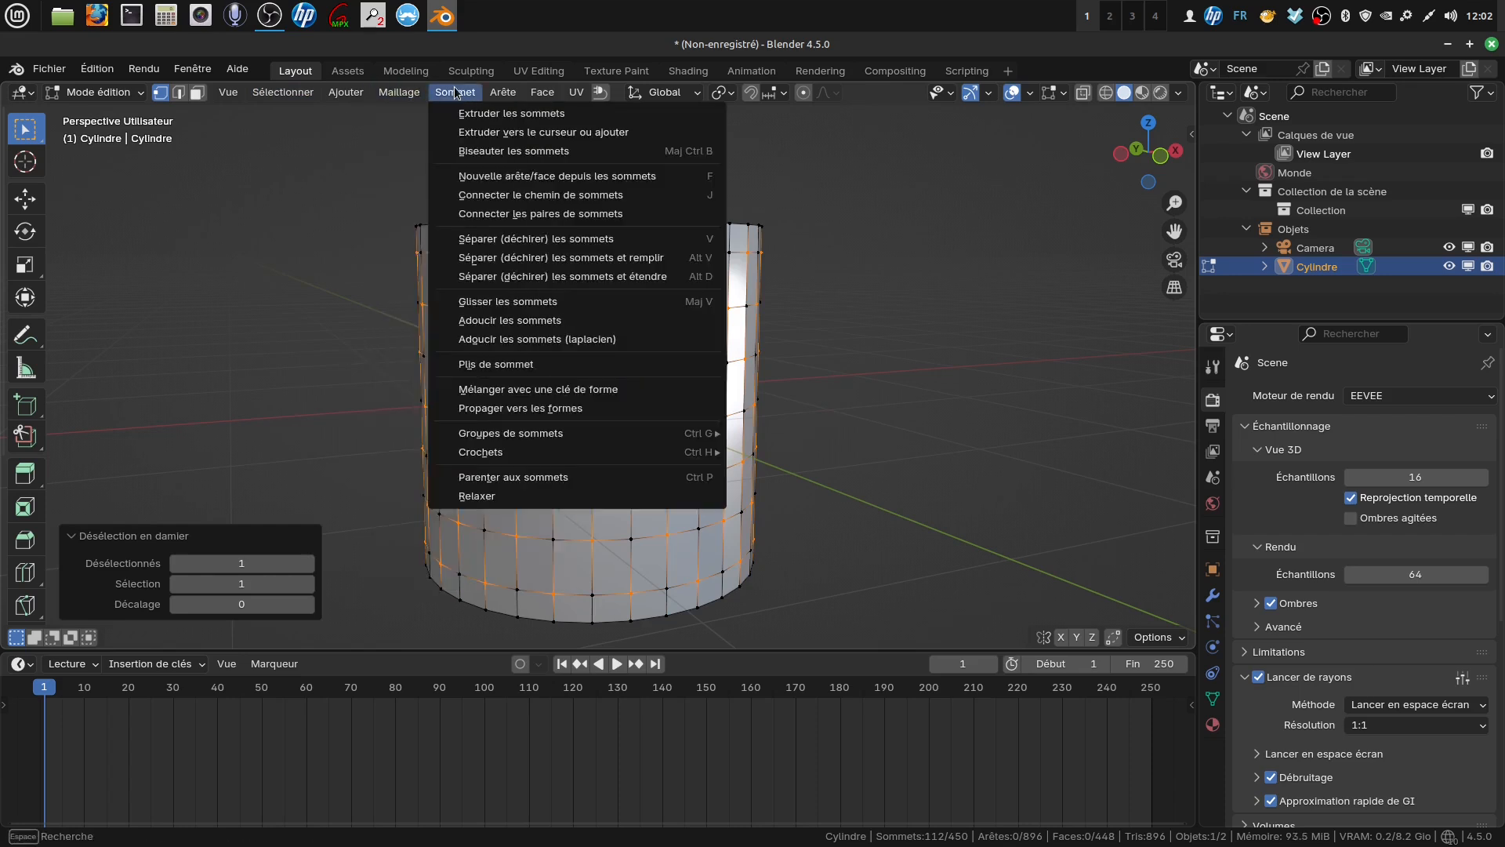
pyautogui.click(577, 214)
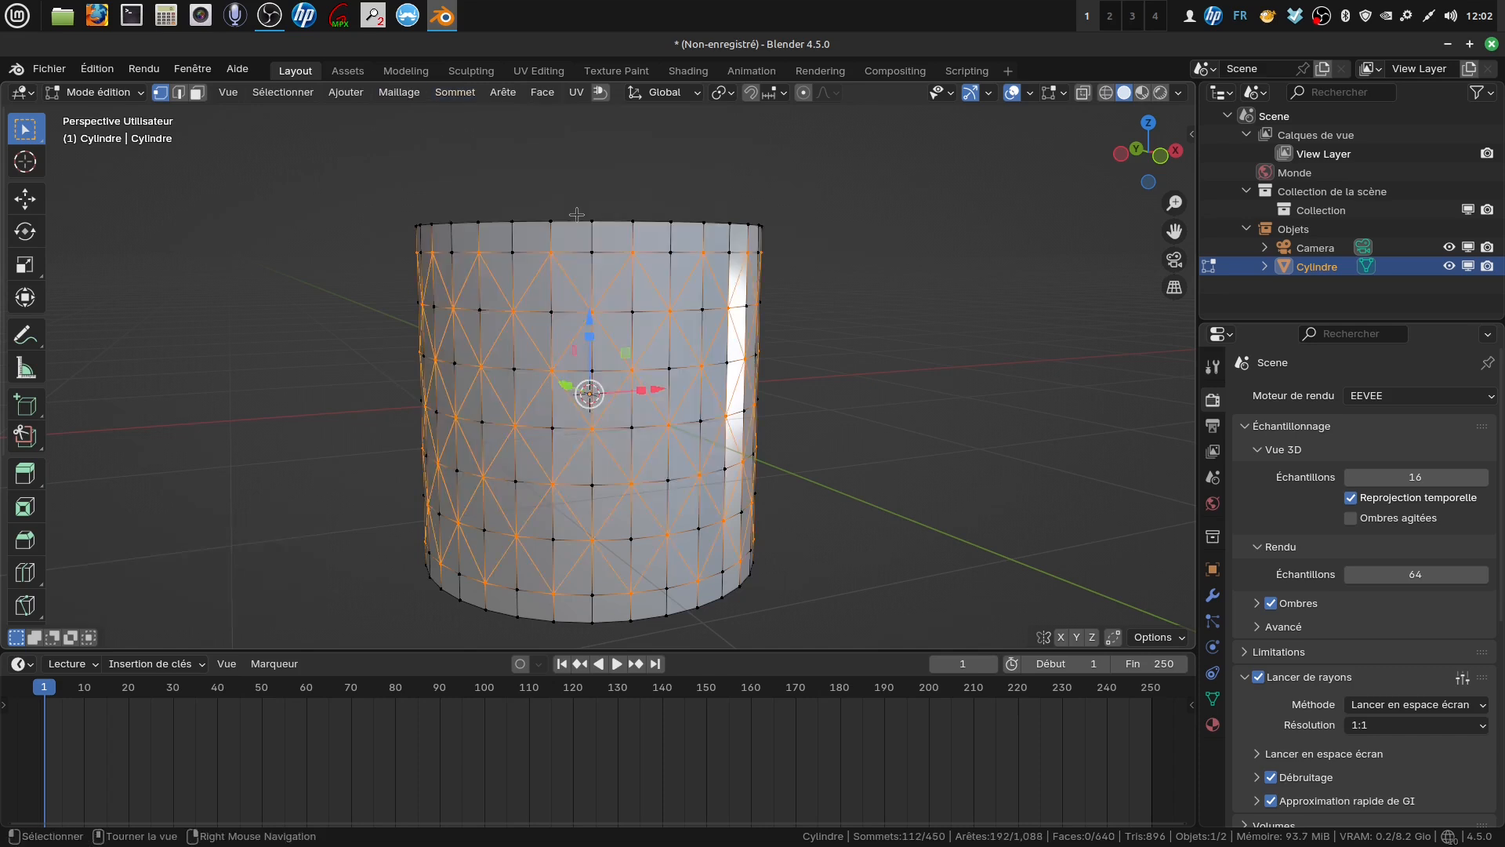
# Switch to edge selection and bevel the diagonal edges with 2 segments and a width of about 0.0284 m
pyautogui.click(179, 93)
pyautogui.moveTo(680, 351); pyautogui.dragTo(705, 345, button='middle')
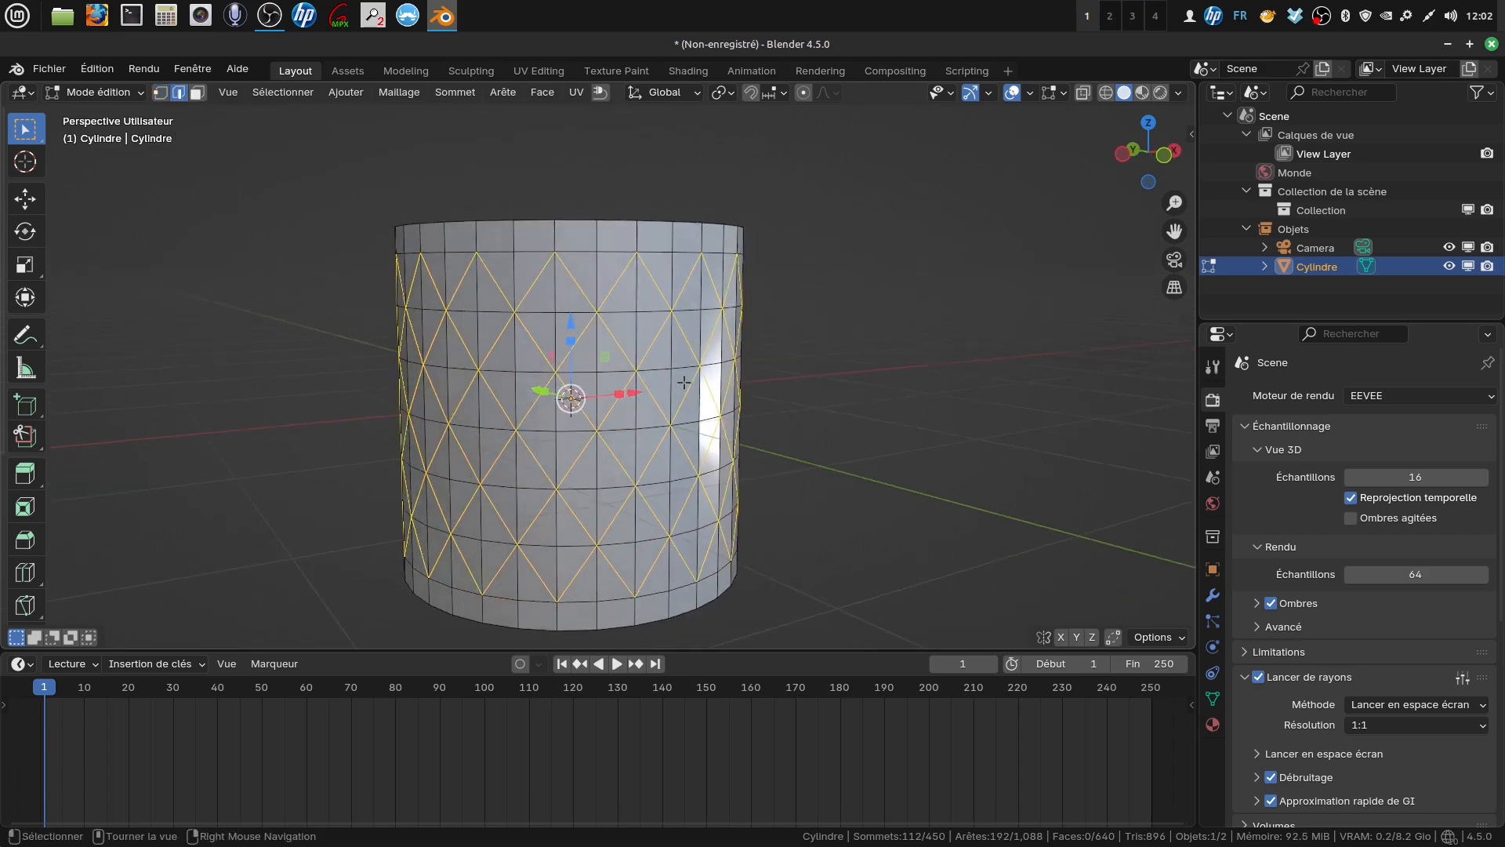
pyautogui.hotkey('ctrl', 'b')
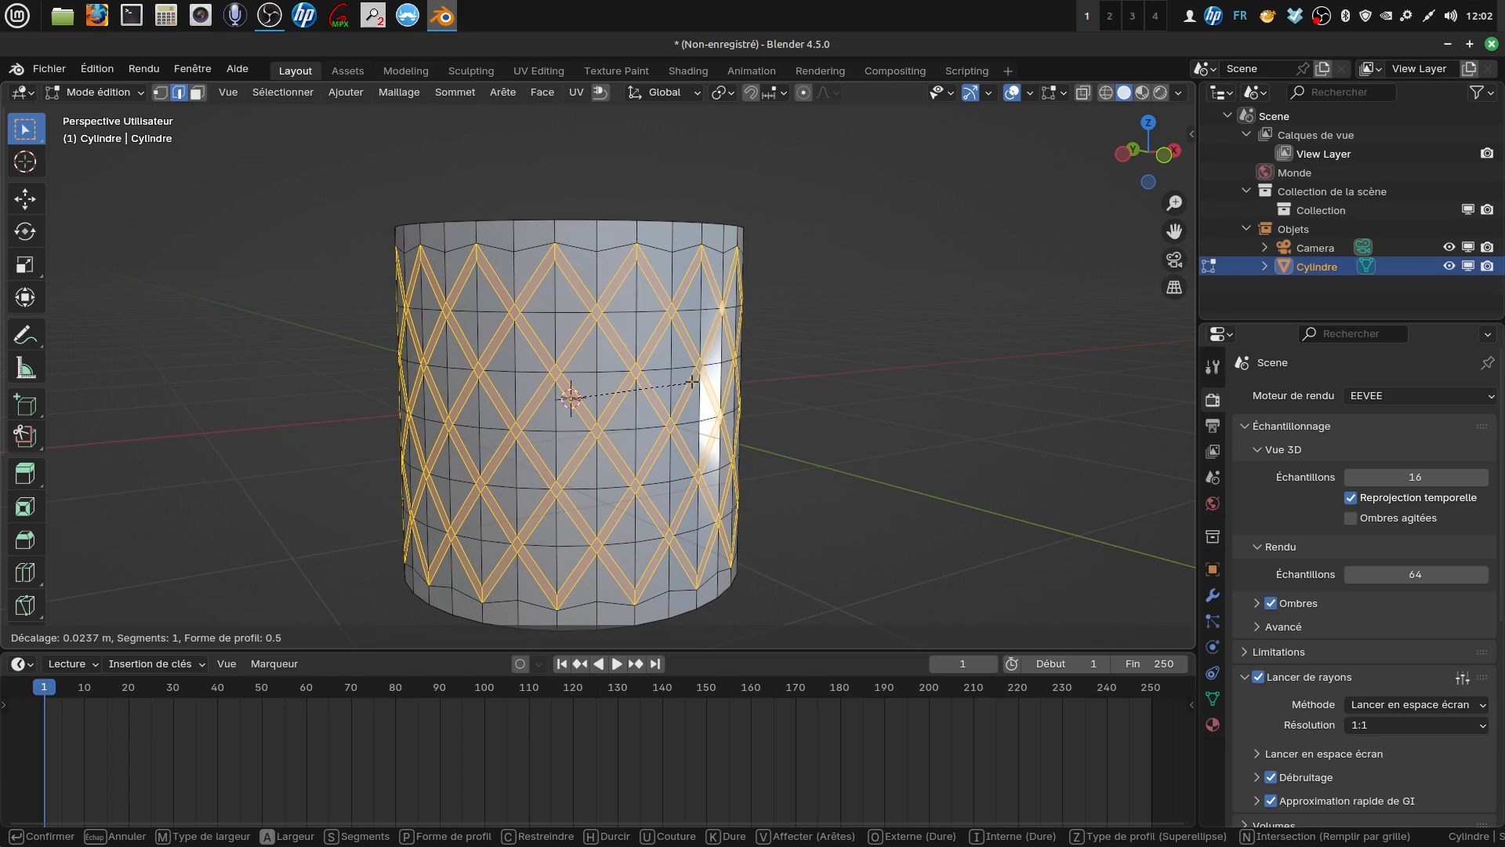
pyautogui.press('Escape')
pyautogui.scroll(1, 692, 382)
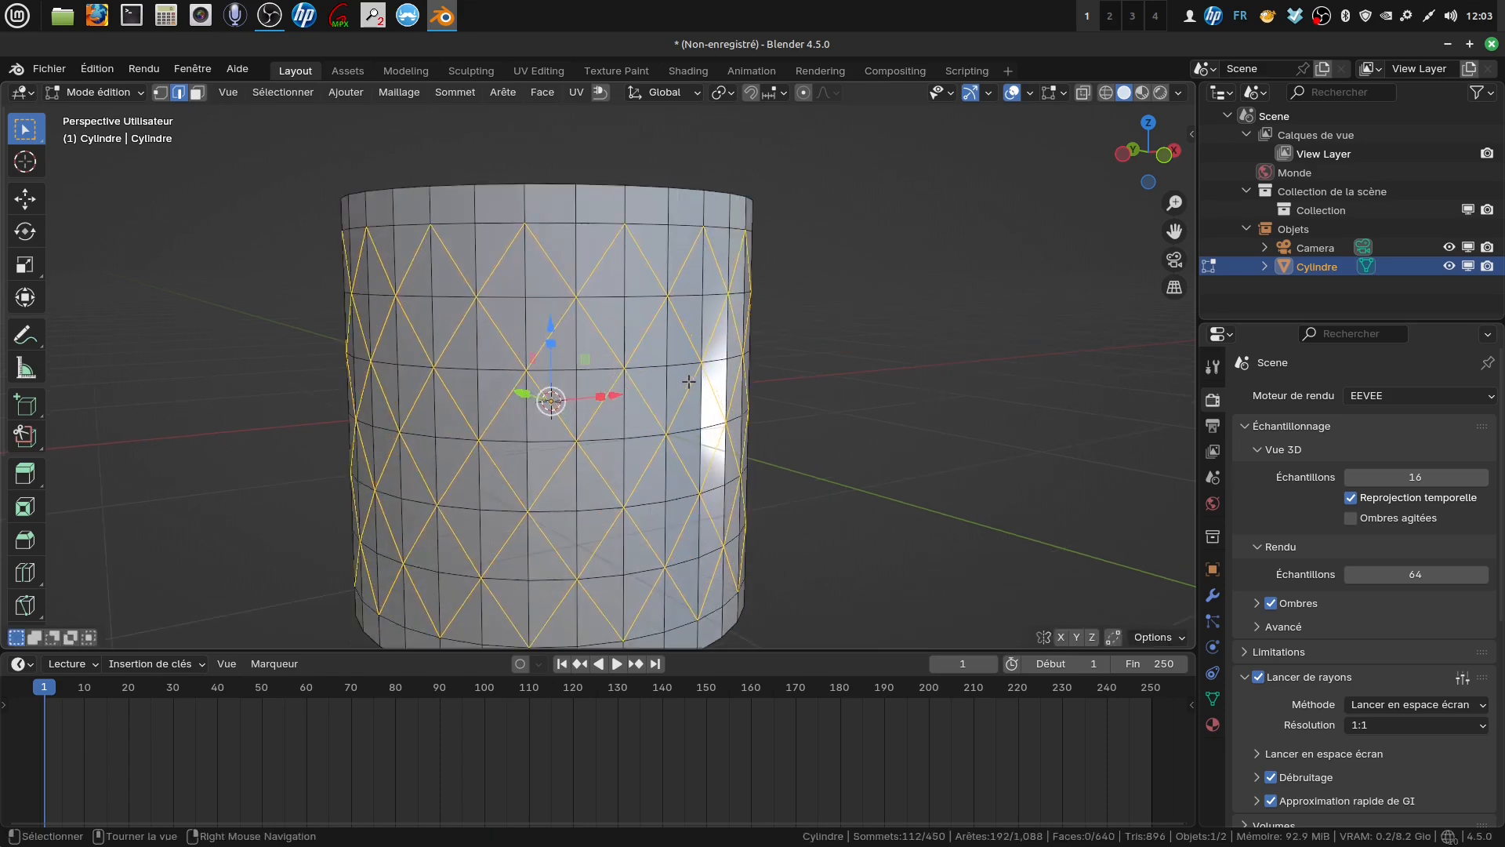
pyautogui.press('ctrl')
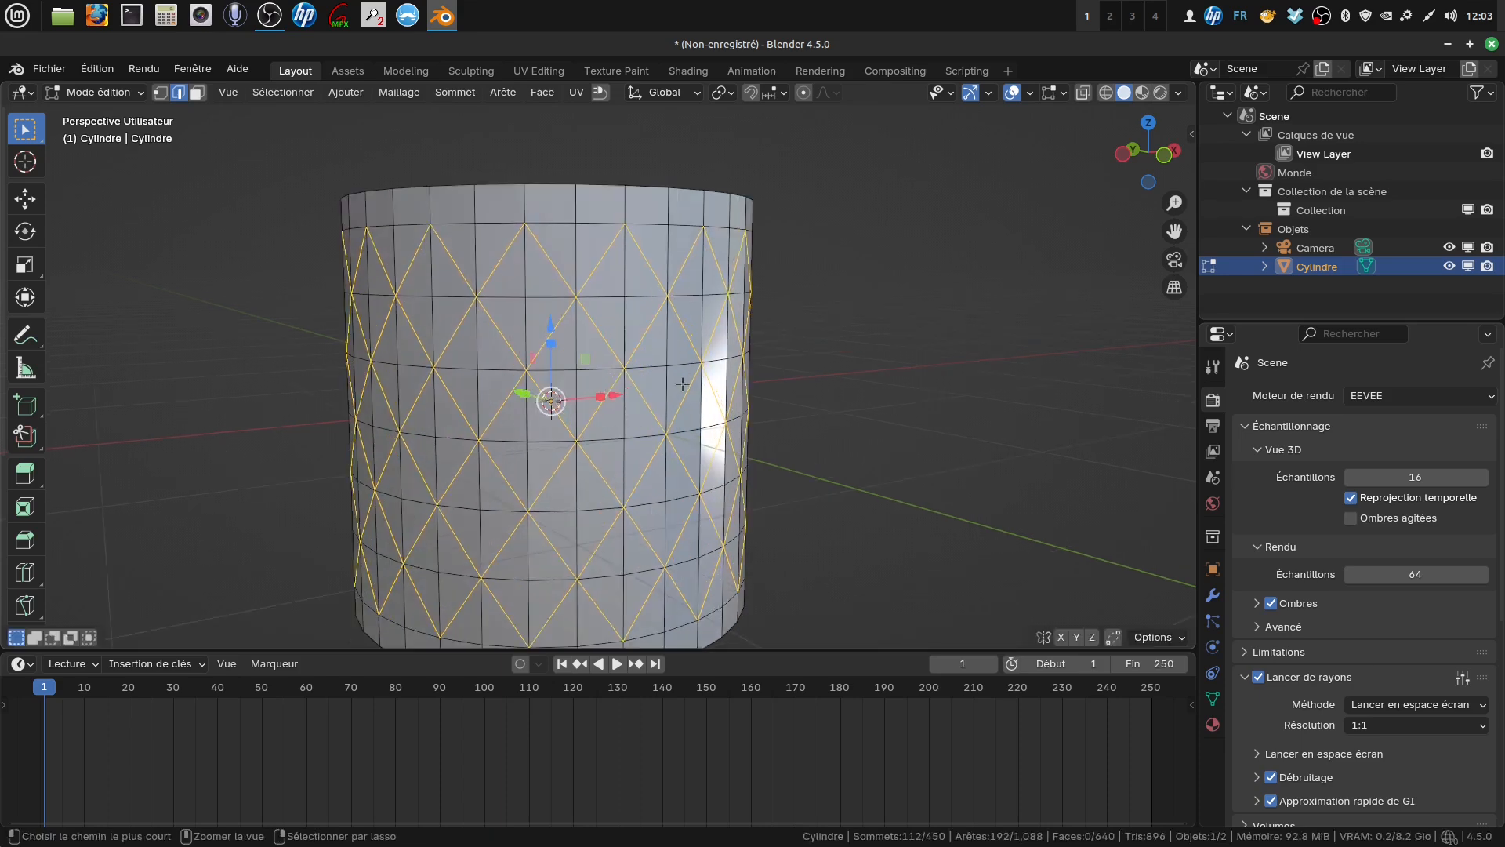
pyautogui.hotkey('ctrl', 'b')
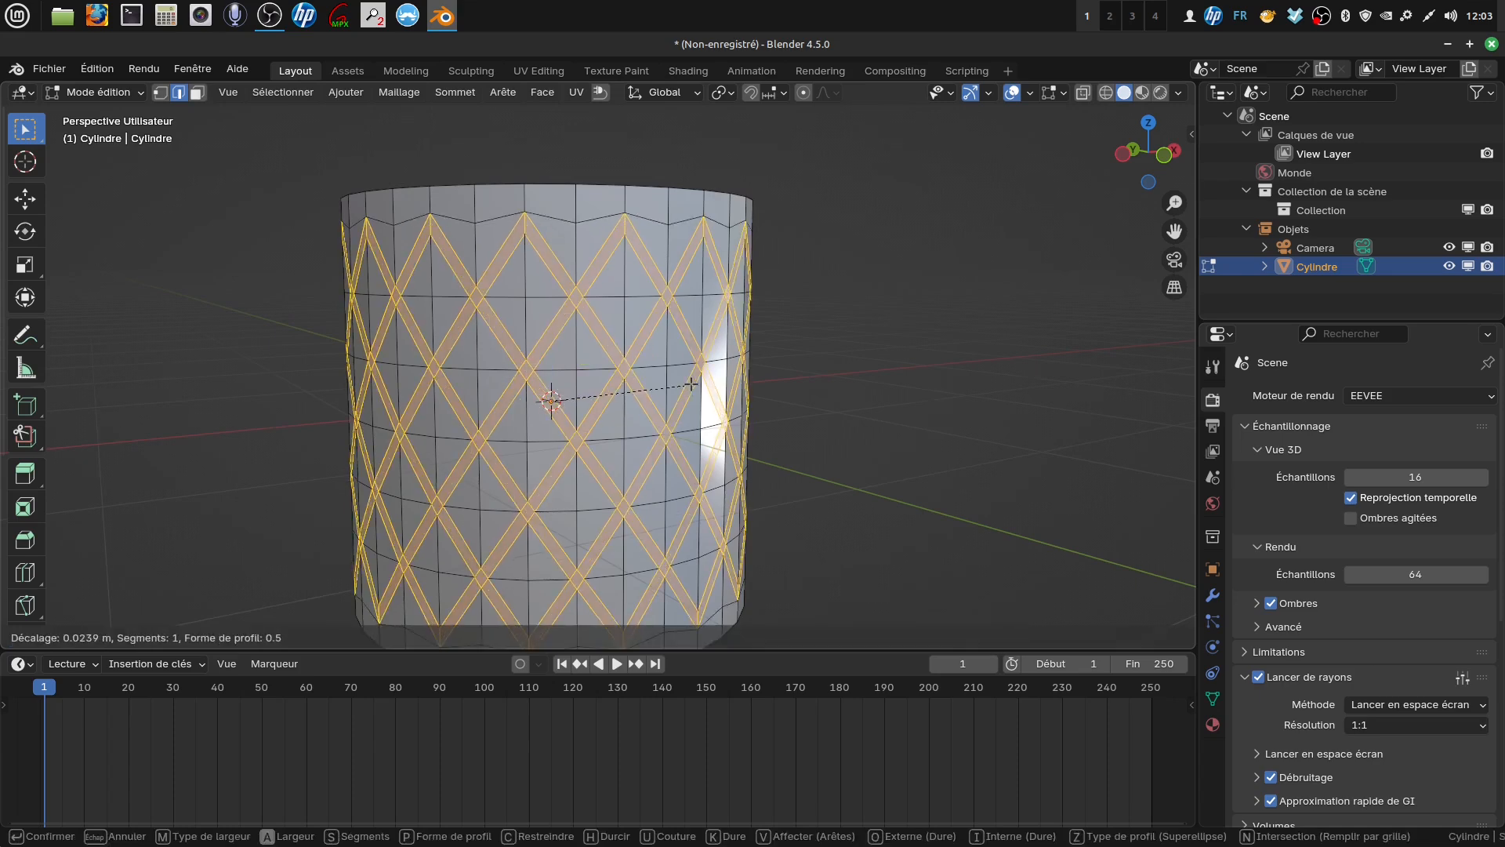
pyautogui.scroll(1, 692, 383)
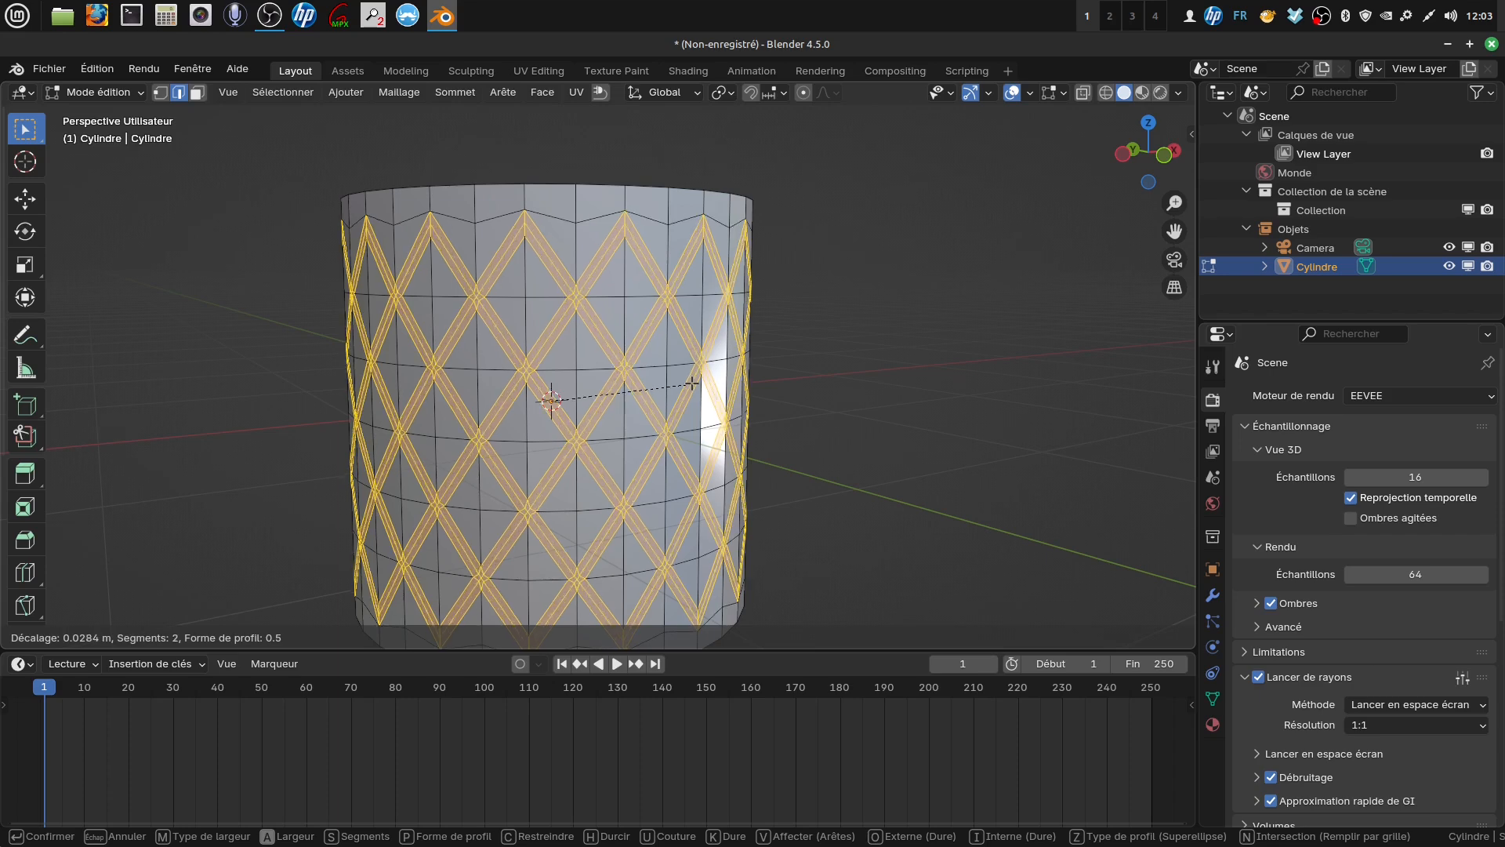
pyautogui.click(691, 383)
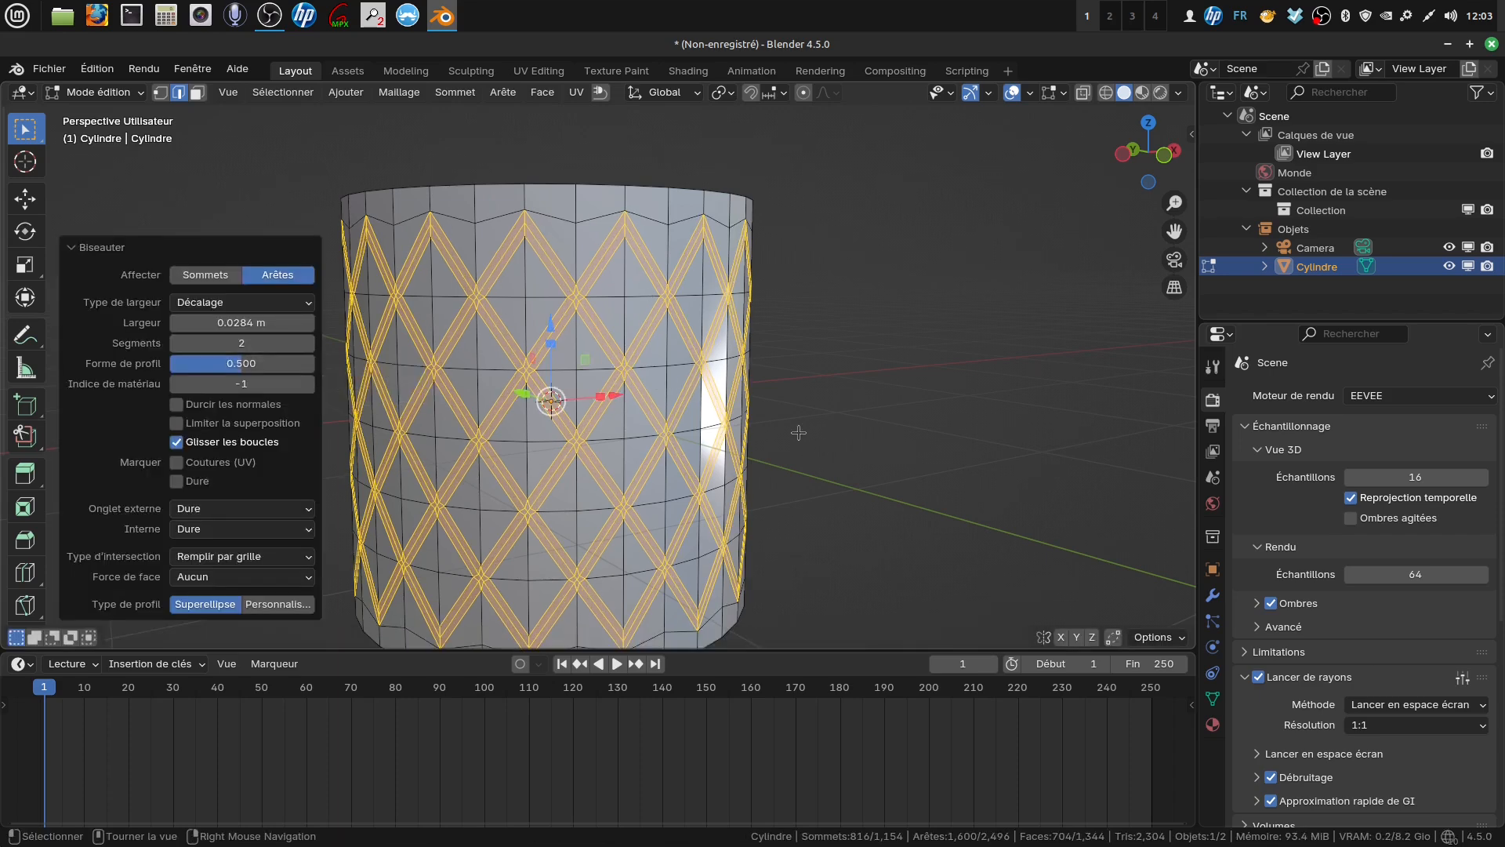
# Hide the viewport gizmos and set the transform pivot point to individual origins
pyautogui.keyDown('shift'); pyautogui.moveTo(718, 406); pyautogui.dragTo(750, 408, button='middle'); pyautogui.keyUp('shift')
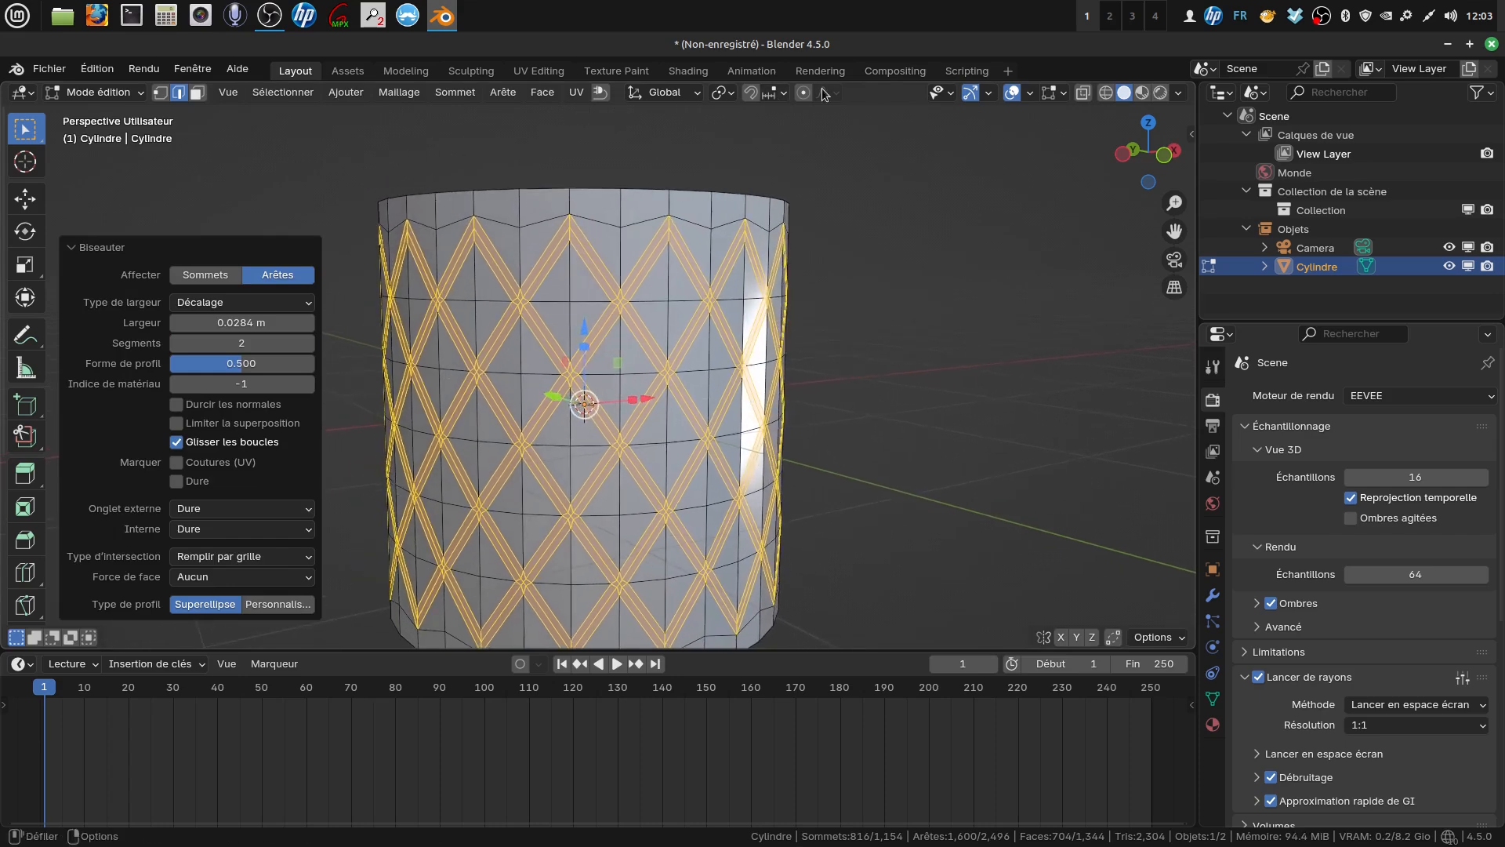
pyautogui.click(971, 93)
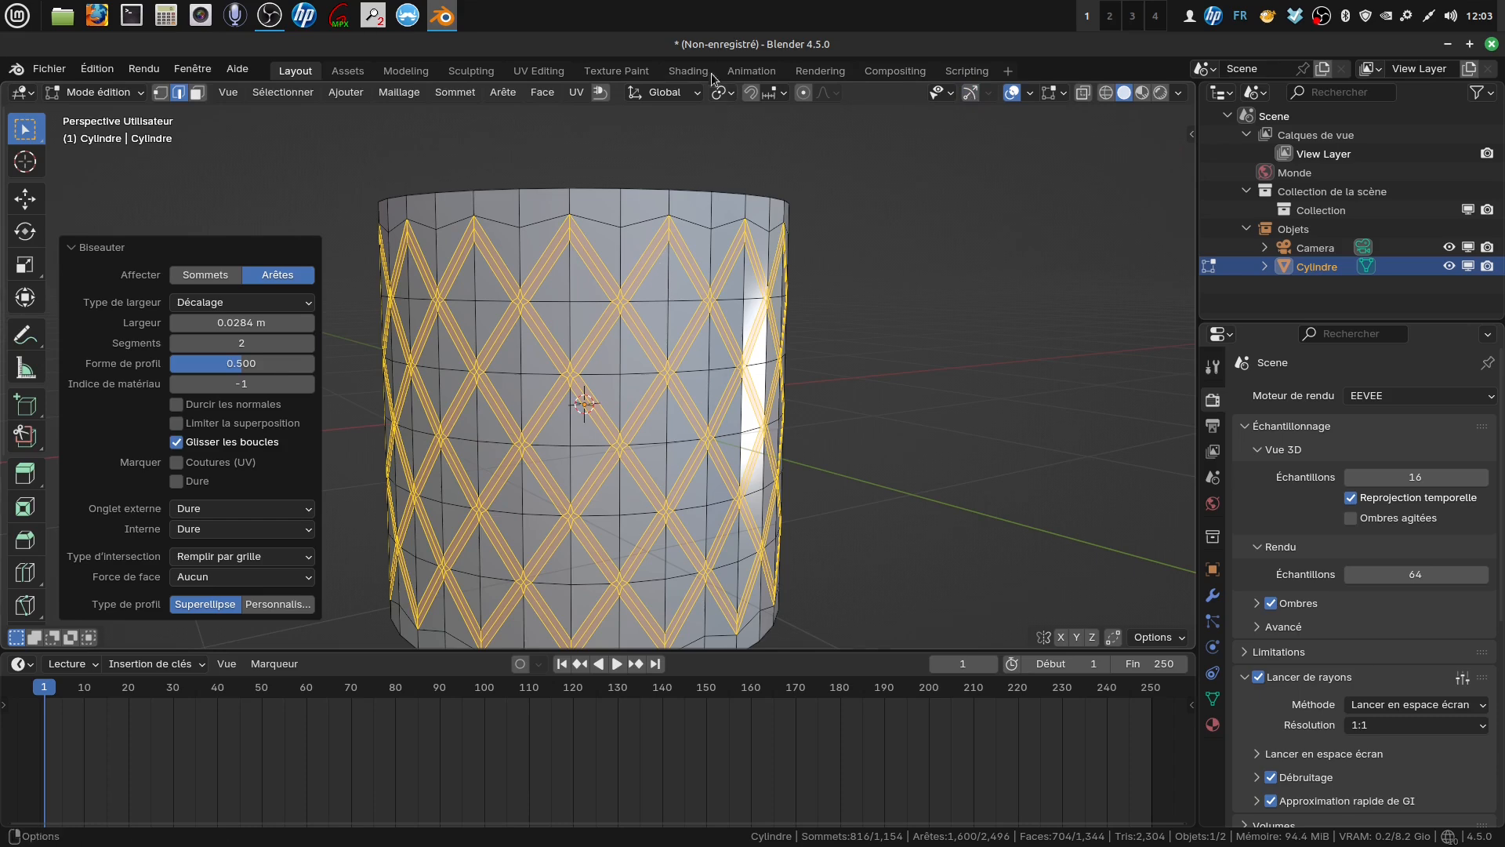
pyautogui.click(725, 93)
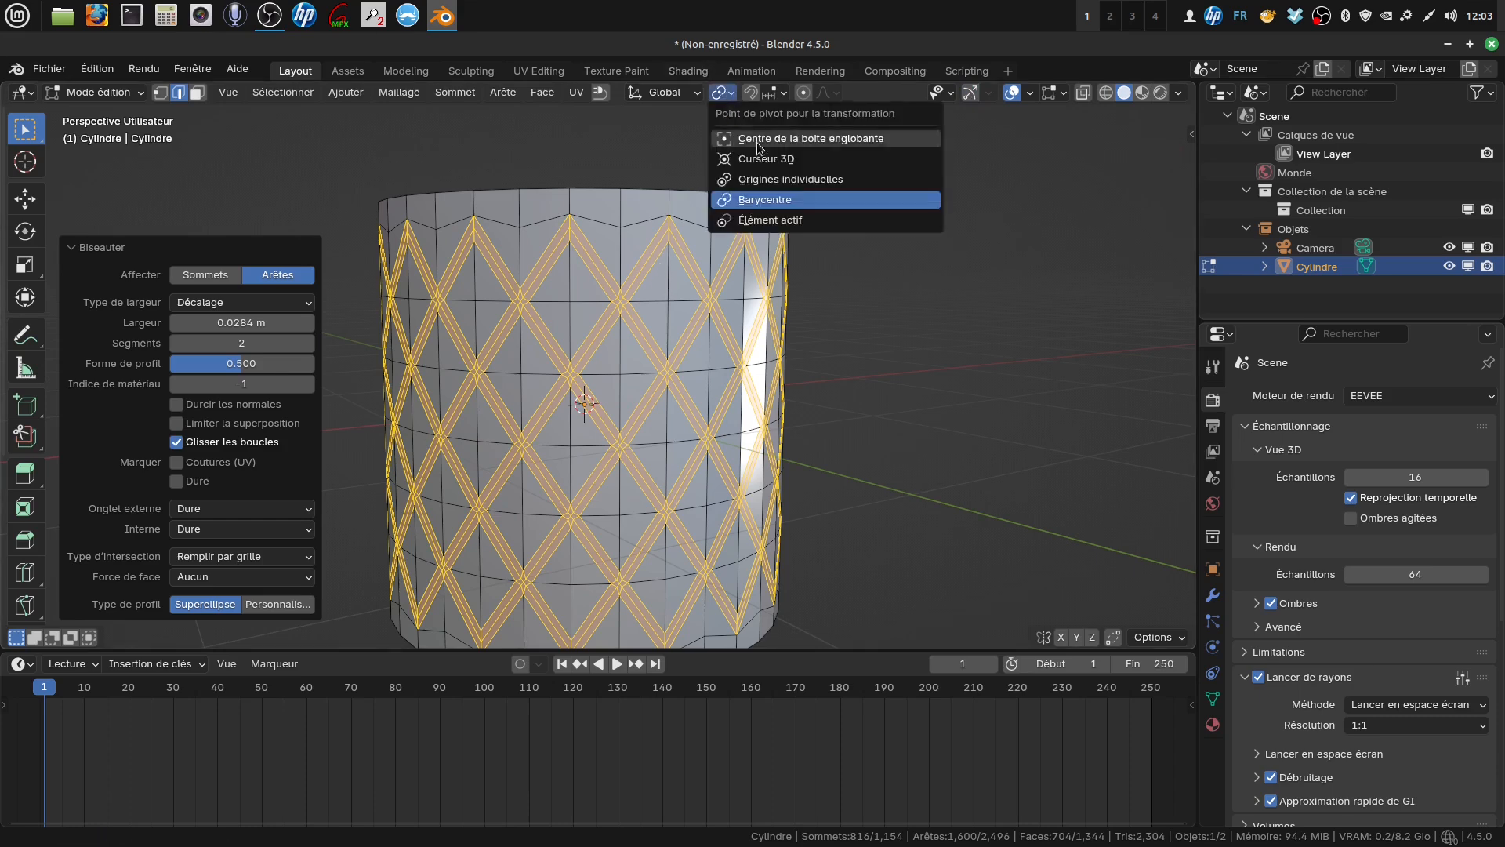
pyautogui.click(807, 183)
# Switch to face selection and select the four small faces at one crossing of the bevelled diagonals
pyautogui.scroll(3, 679, 397)
pyautogui.keyDown('shift'); pyautogui.moveTo(661, 346); pyautogui.dragTo(716, 380, button='middle'); pyautogui.keyUp('shift')
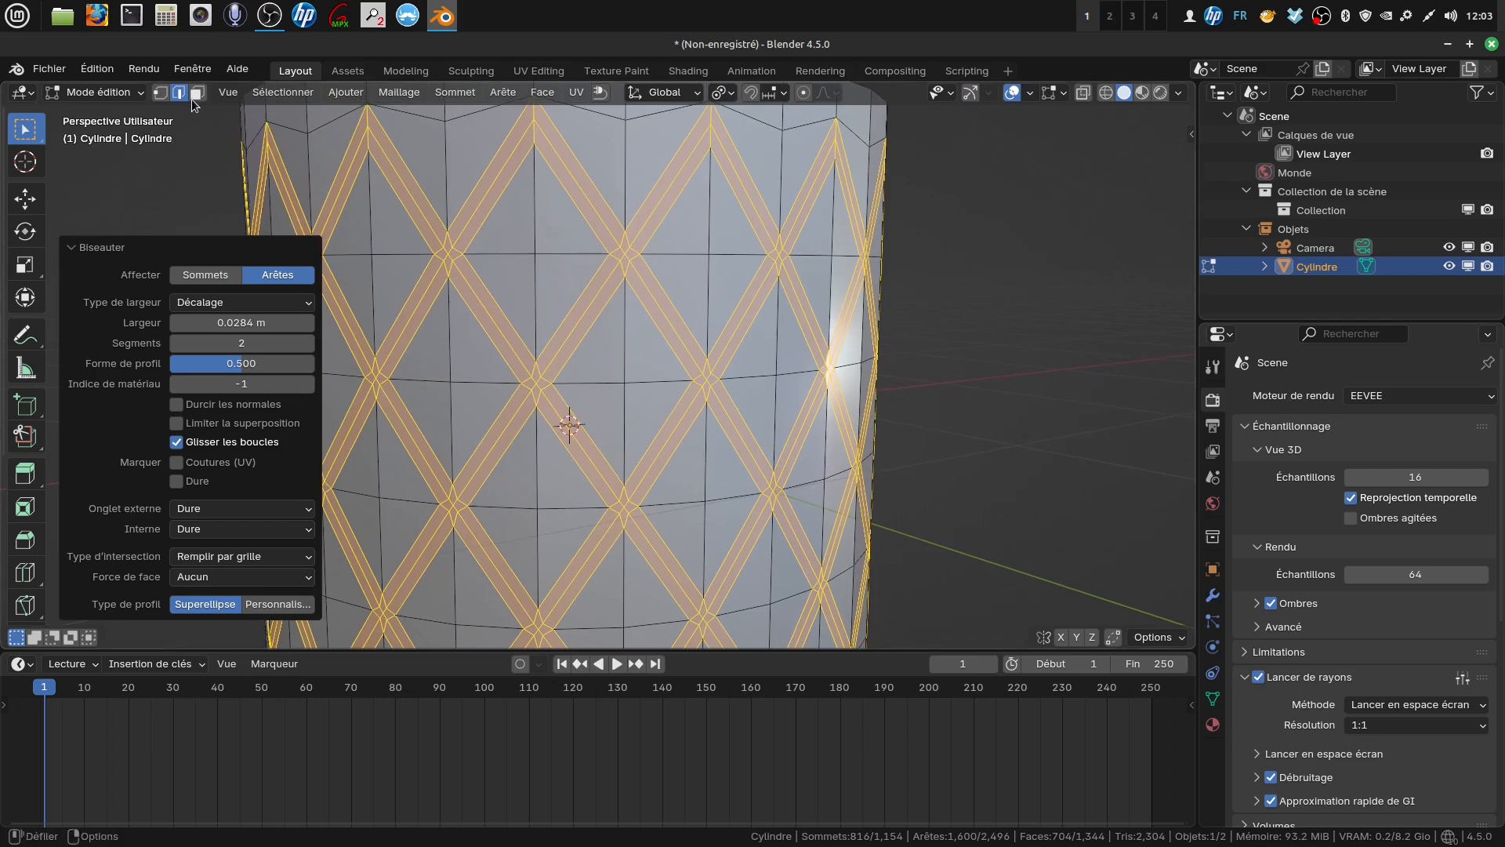
pyautogui.press('3')
pyautogui.scroll(3, 658, 359)
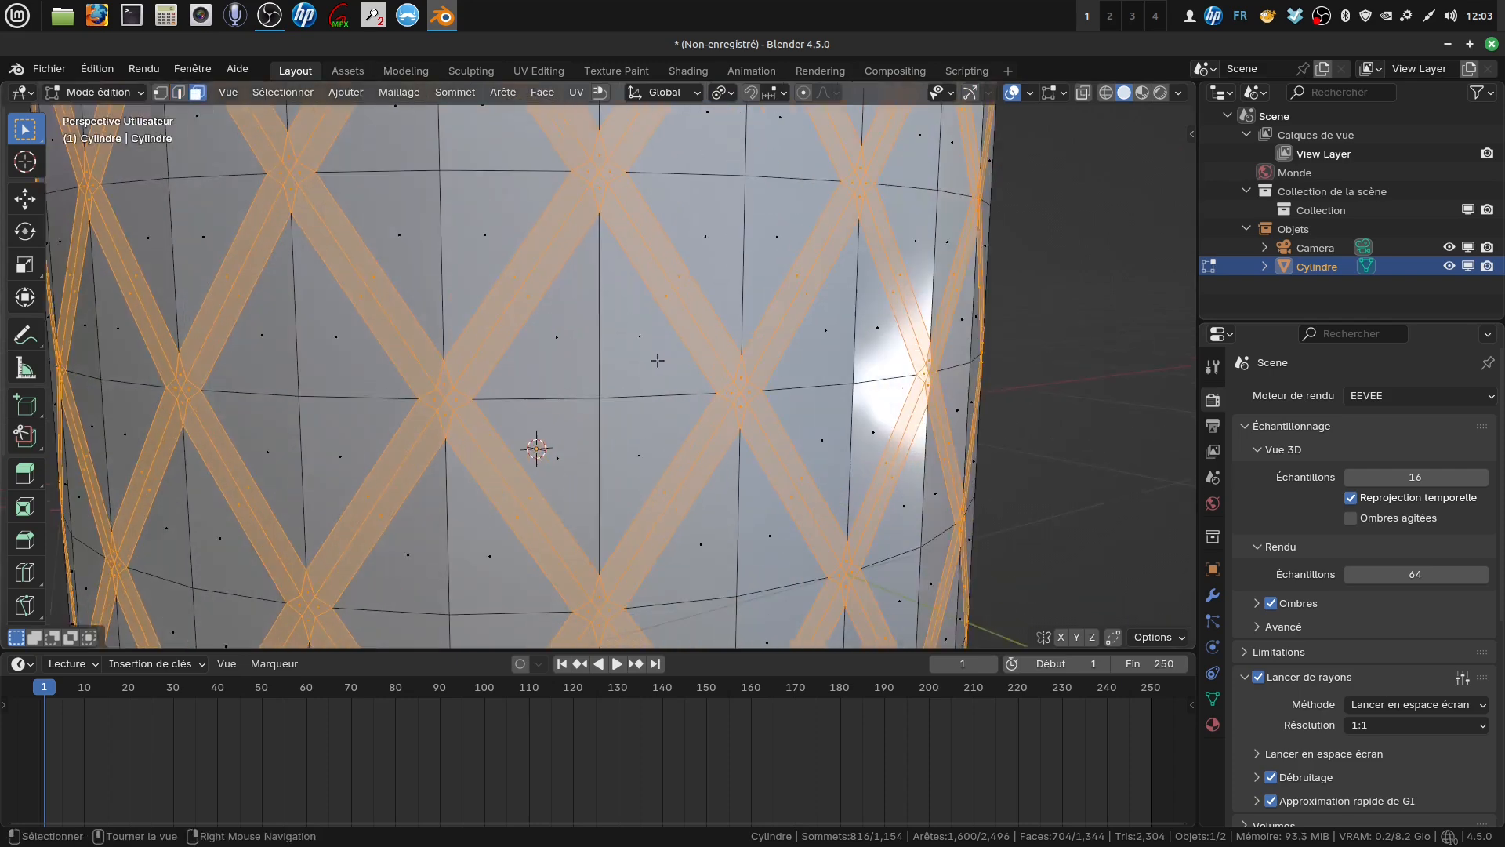
pyautogui.click(444, 384)
pyautogui.keyDown('shift'); pyautogui.click(453, 409); pyautogui.keyUp('shift')
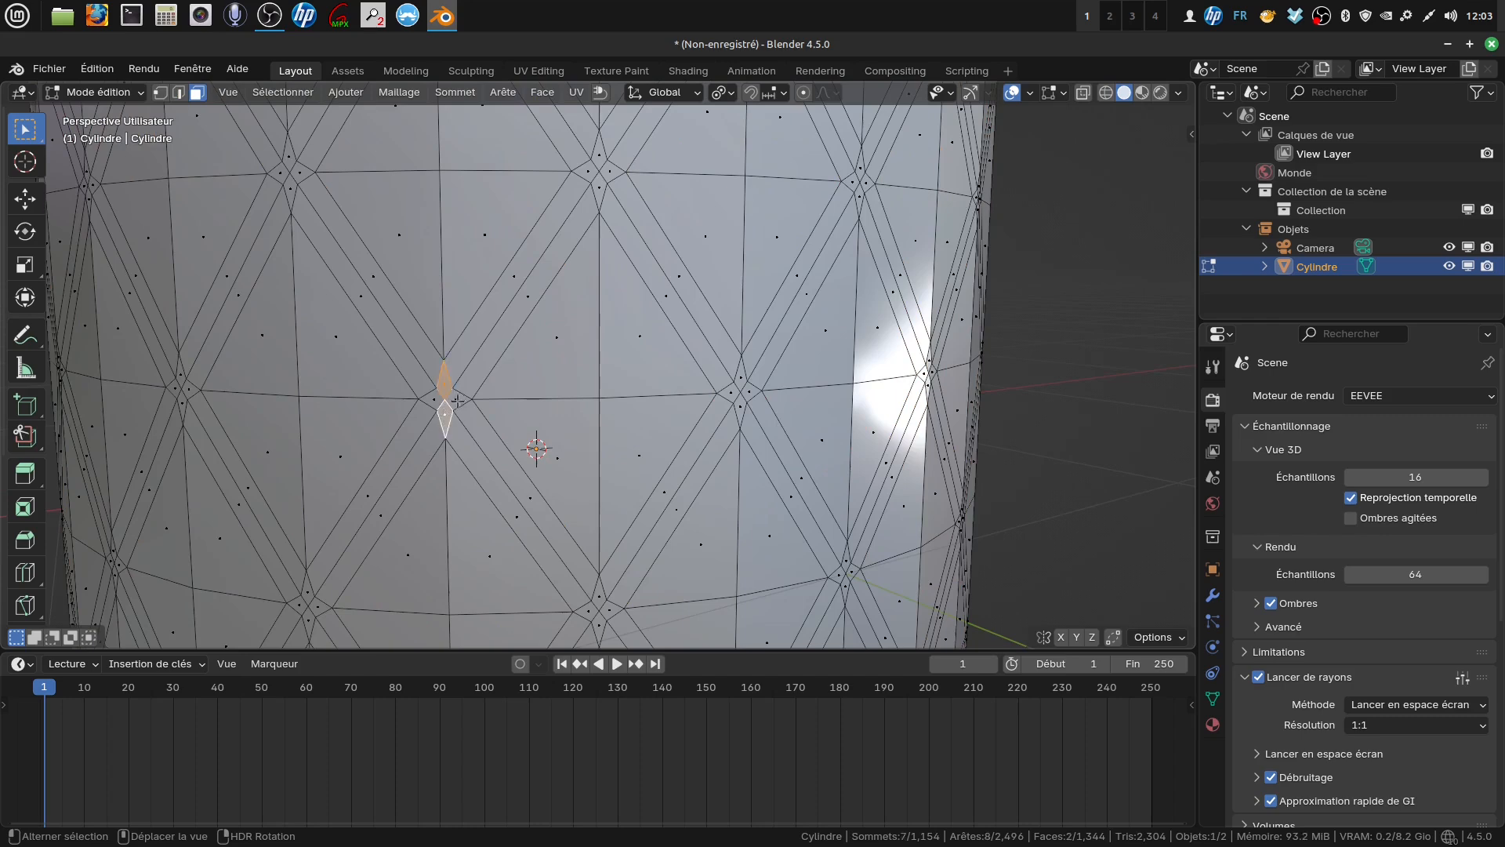
pyautogui.keyDown('shift'); pyautogui.click(459, 401); pyautogui.keyUp('shift')
pyautogui.keyDown('shift'); pyautogui.click(430, 401); pyautogui.keyUp('shift')
pyautogui.scroll(-5, 593, 381)
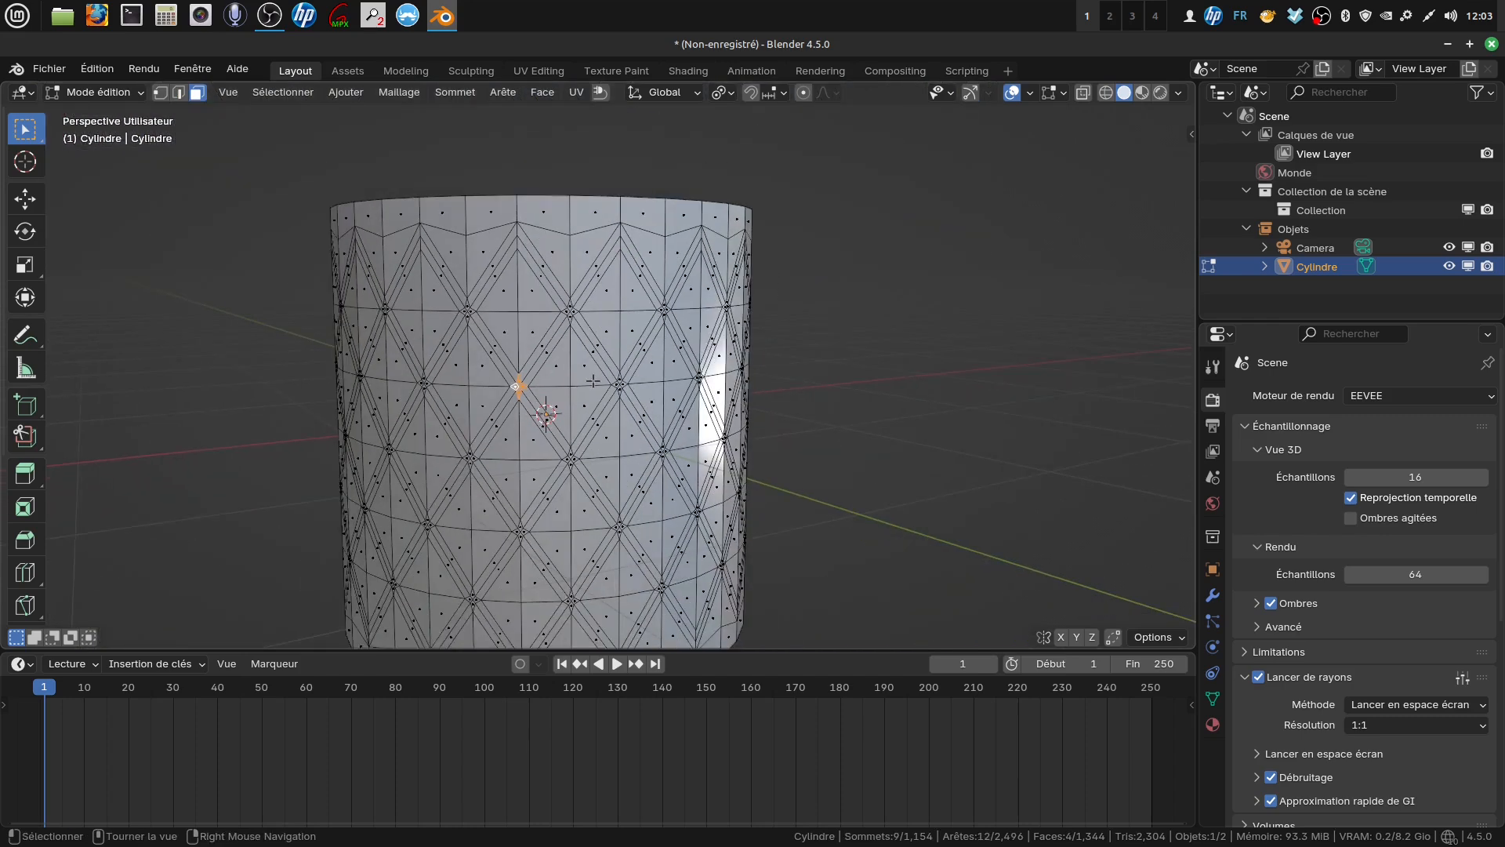
# Extend the selection to all matching crossing faces by selecting faces with a similar perimeter
pyautogui.click(279, 92)
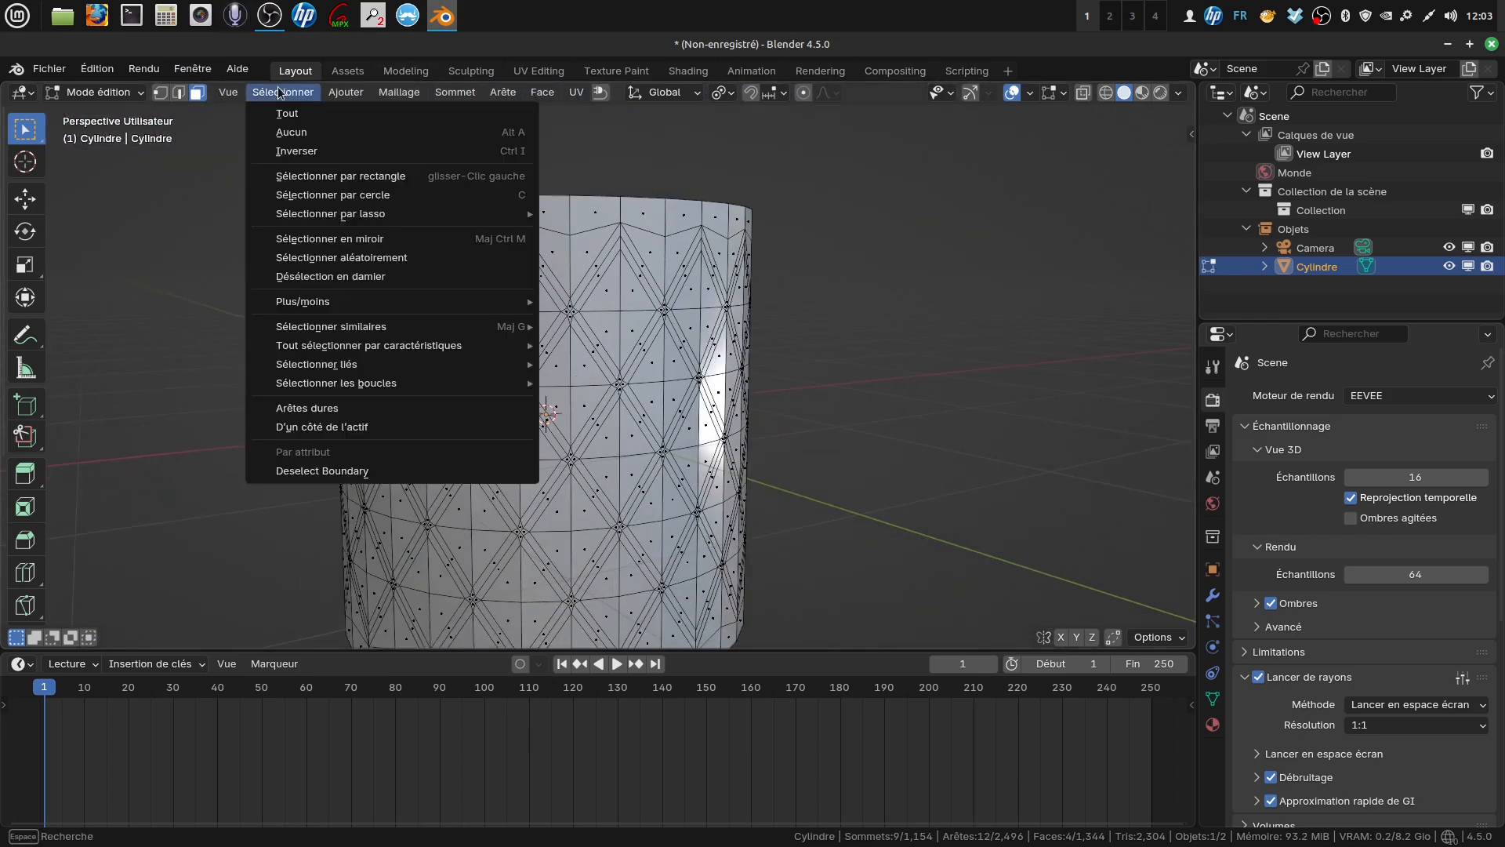
pyautogui.moveTo(459, 326)
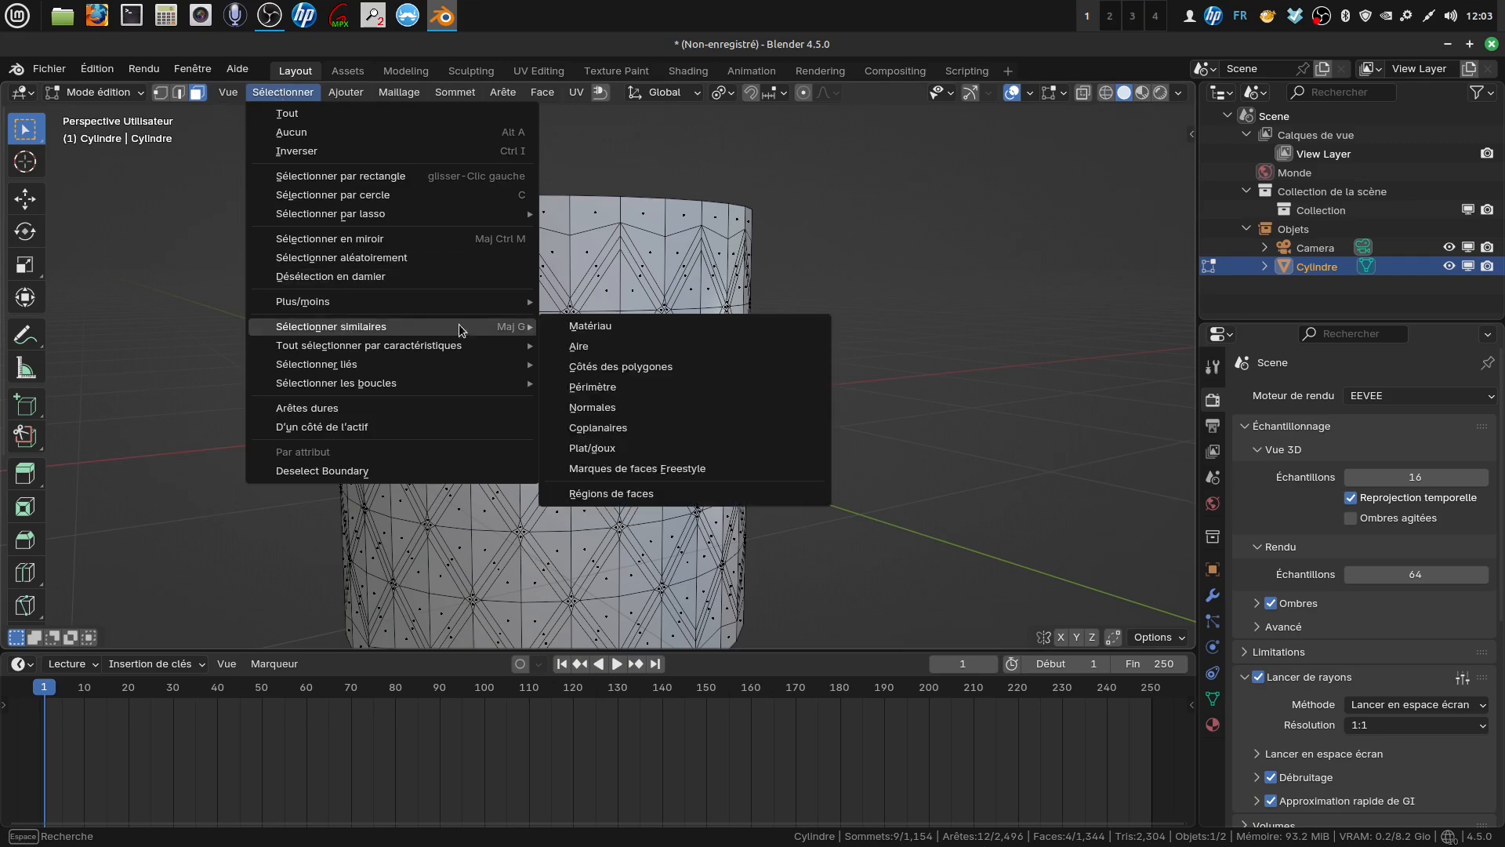
pyautogui.click(628, 385)
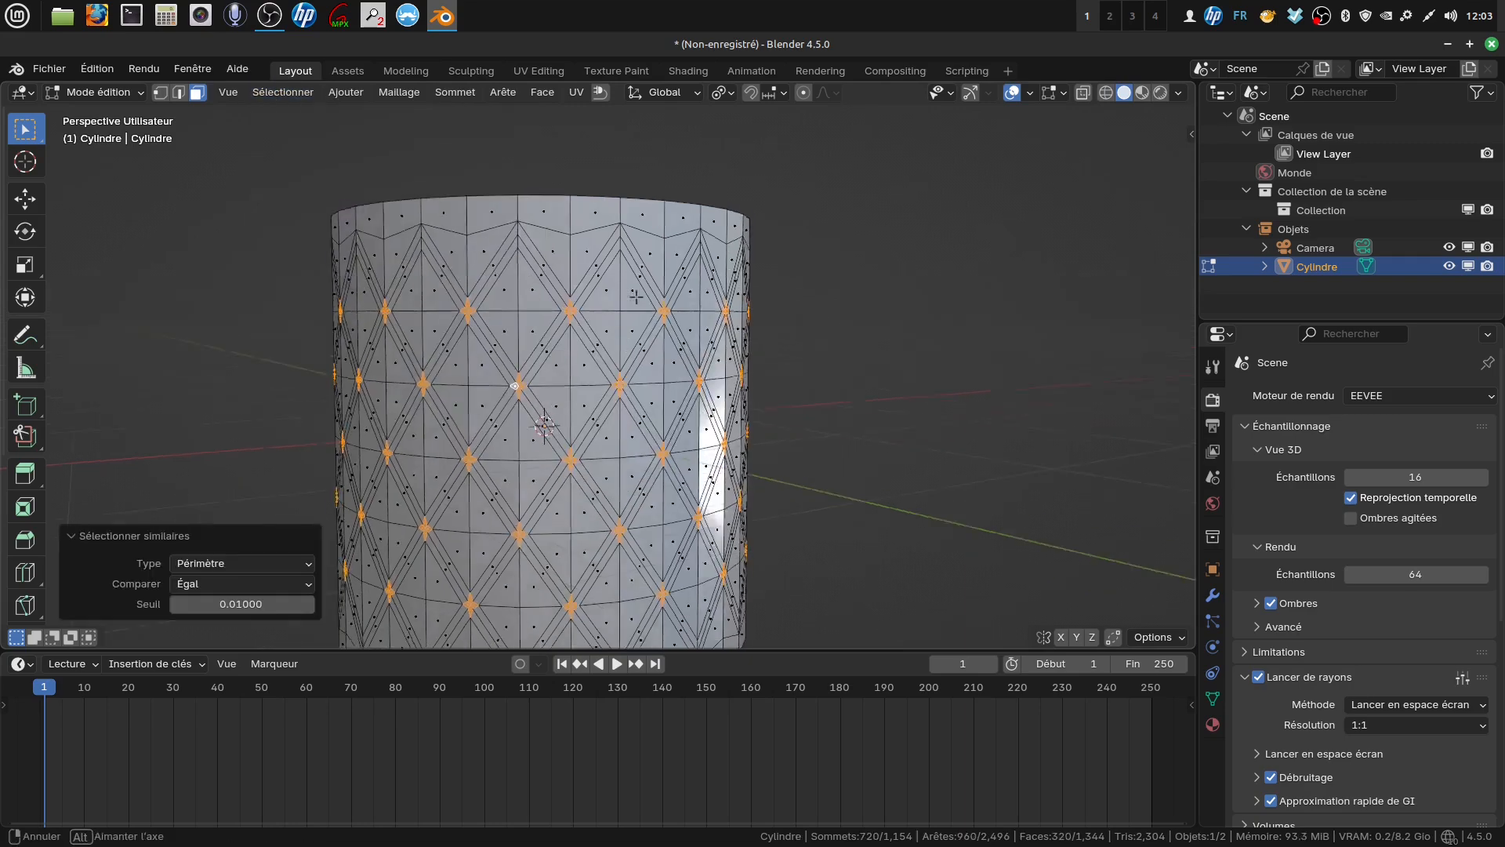
# Round every selected crossing into a circle with the LoopTools Circle operation
pyautogui.moveTo(637, 297); pyautogui.dragTo(635, 332, button='middle')
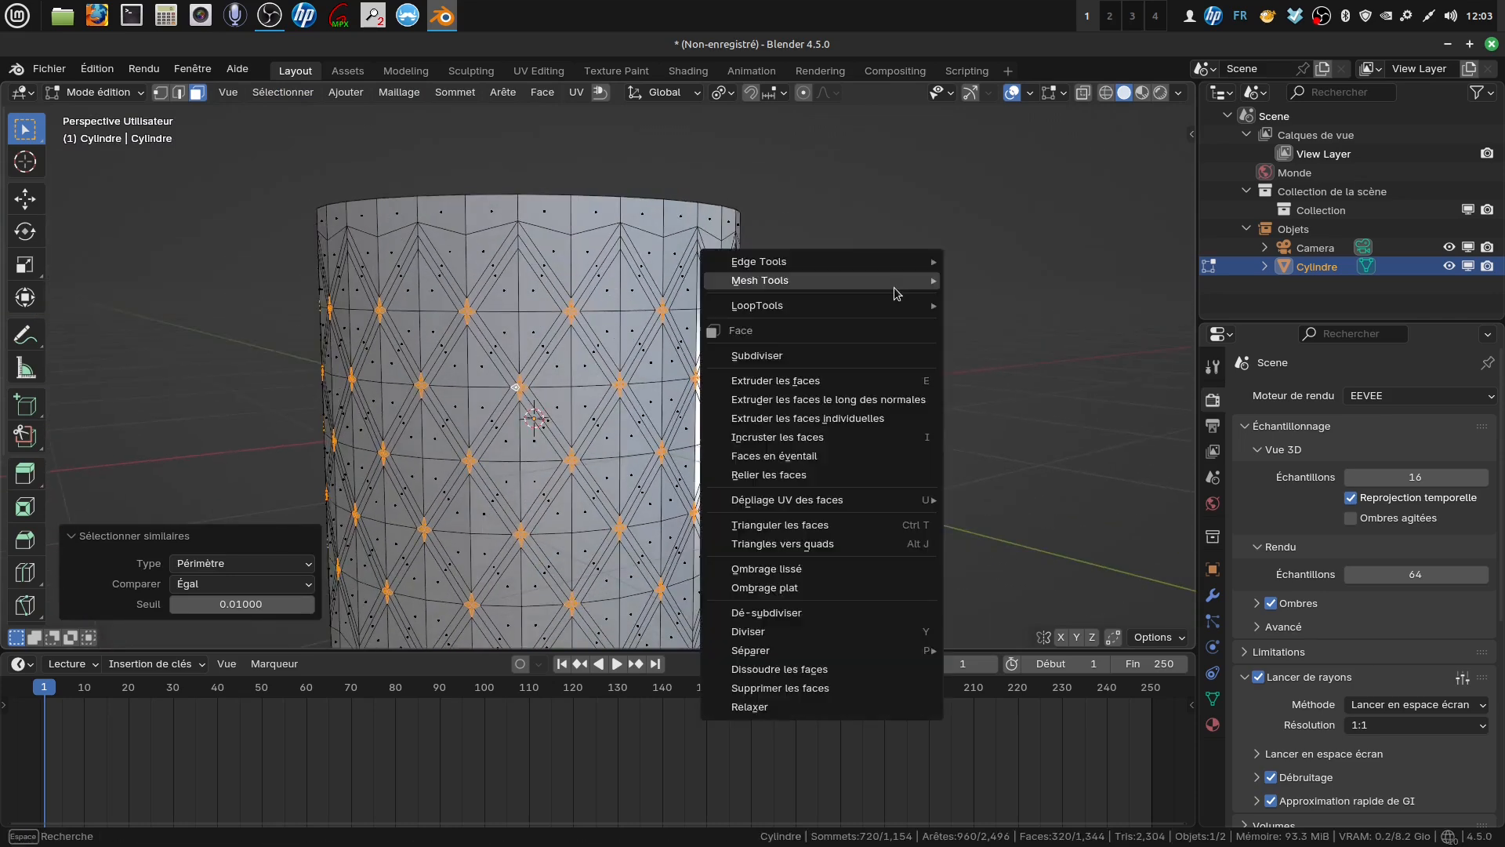
pyautogui.rightClick(894, 310)
pyautogui.moveTo(836, 304)
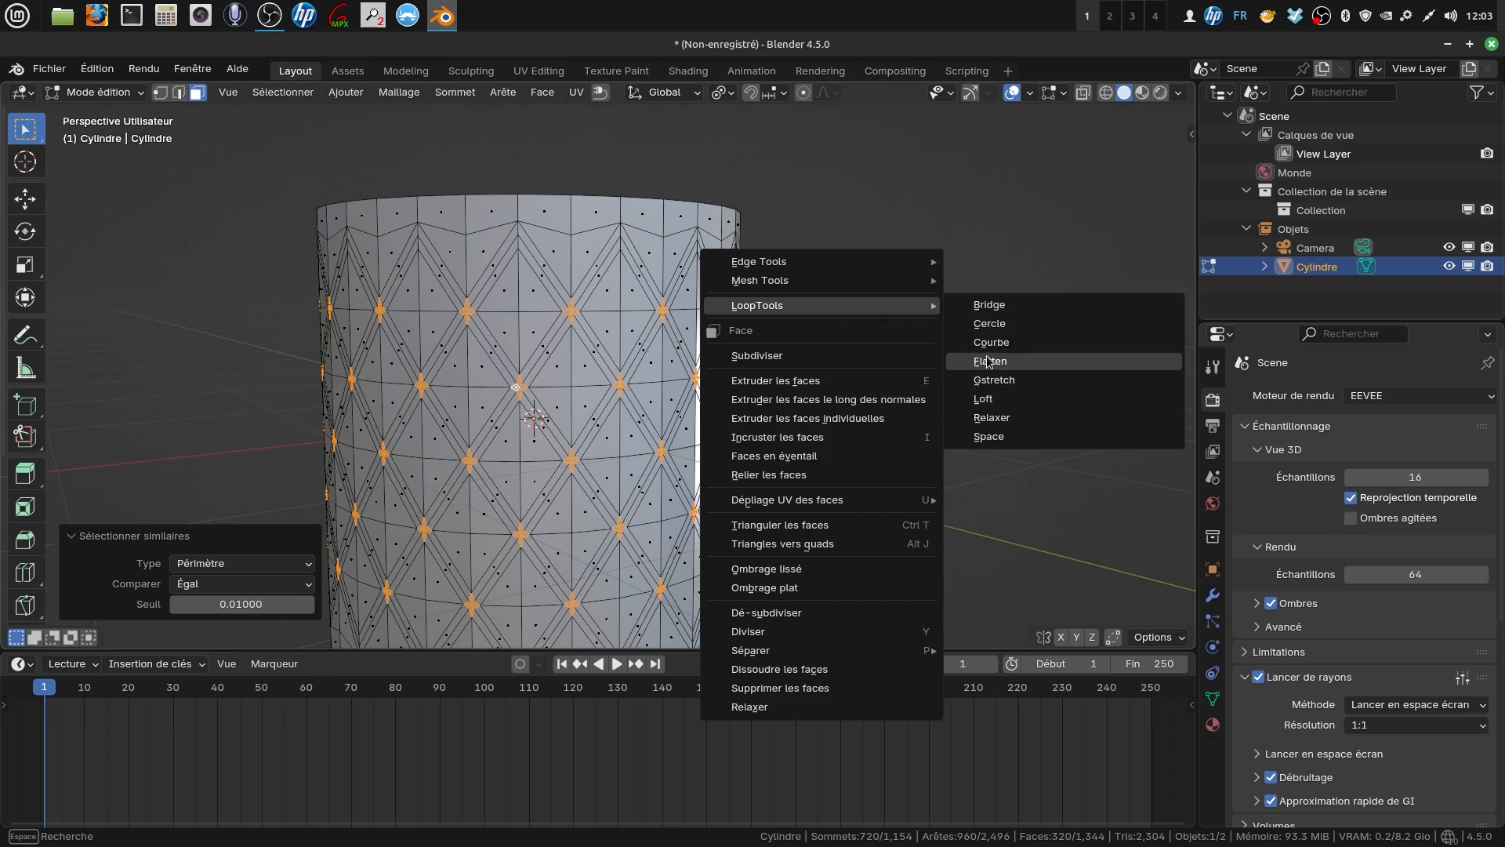
pyautogui.click(994, 327)
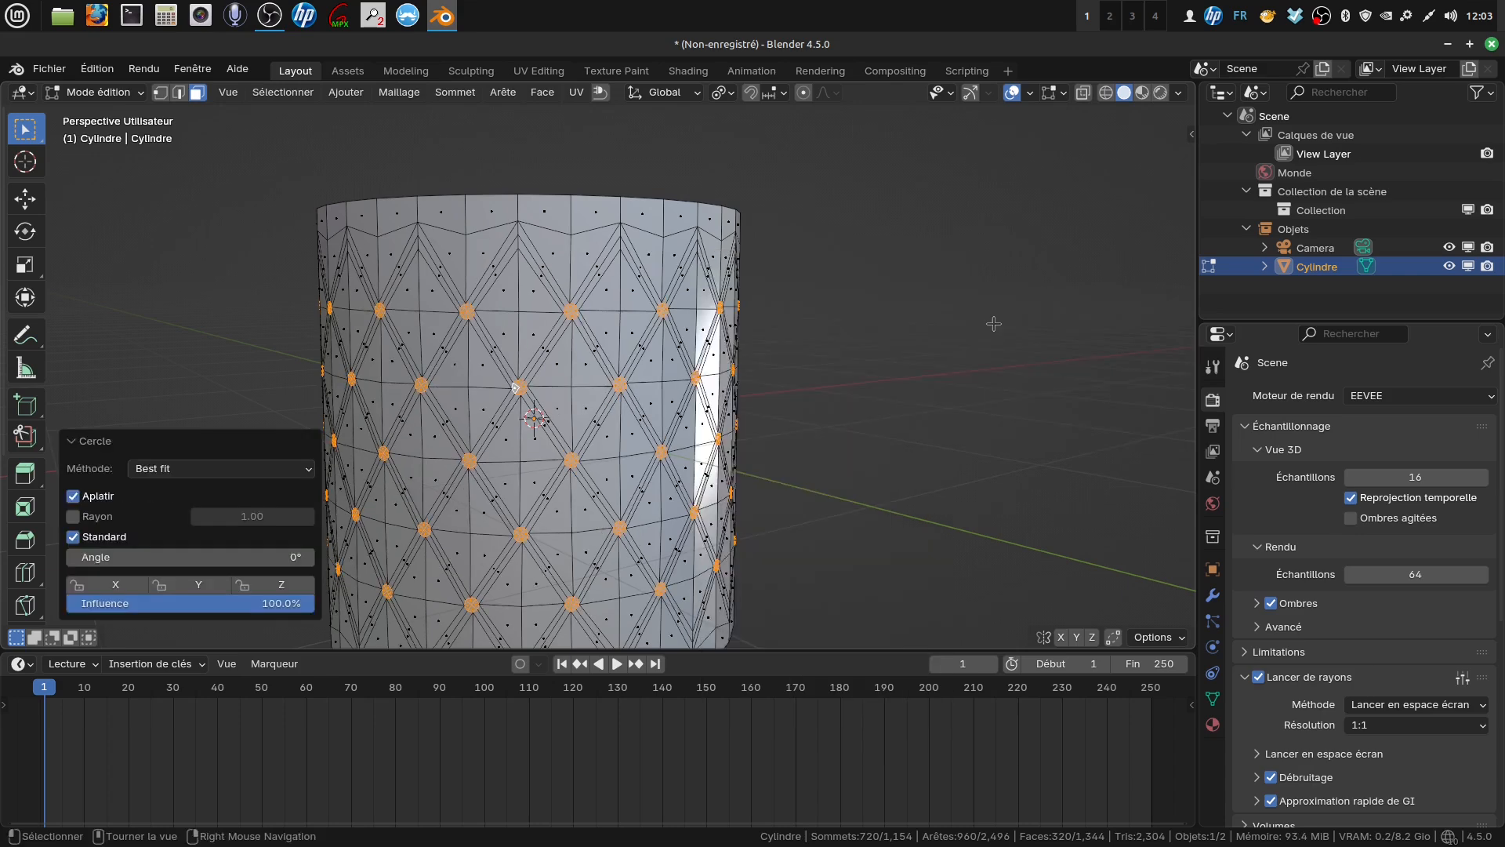
# Scale the circular face groups by about 2.293 around their individual origins and inset them by about 0.0397 m
pyautogui.scroll(1, 755, 403)
pyautogui.scroll(1, 755, 403)
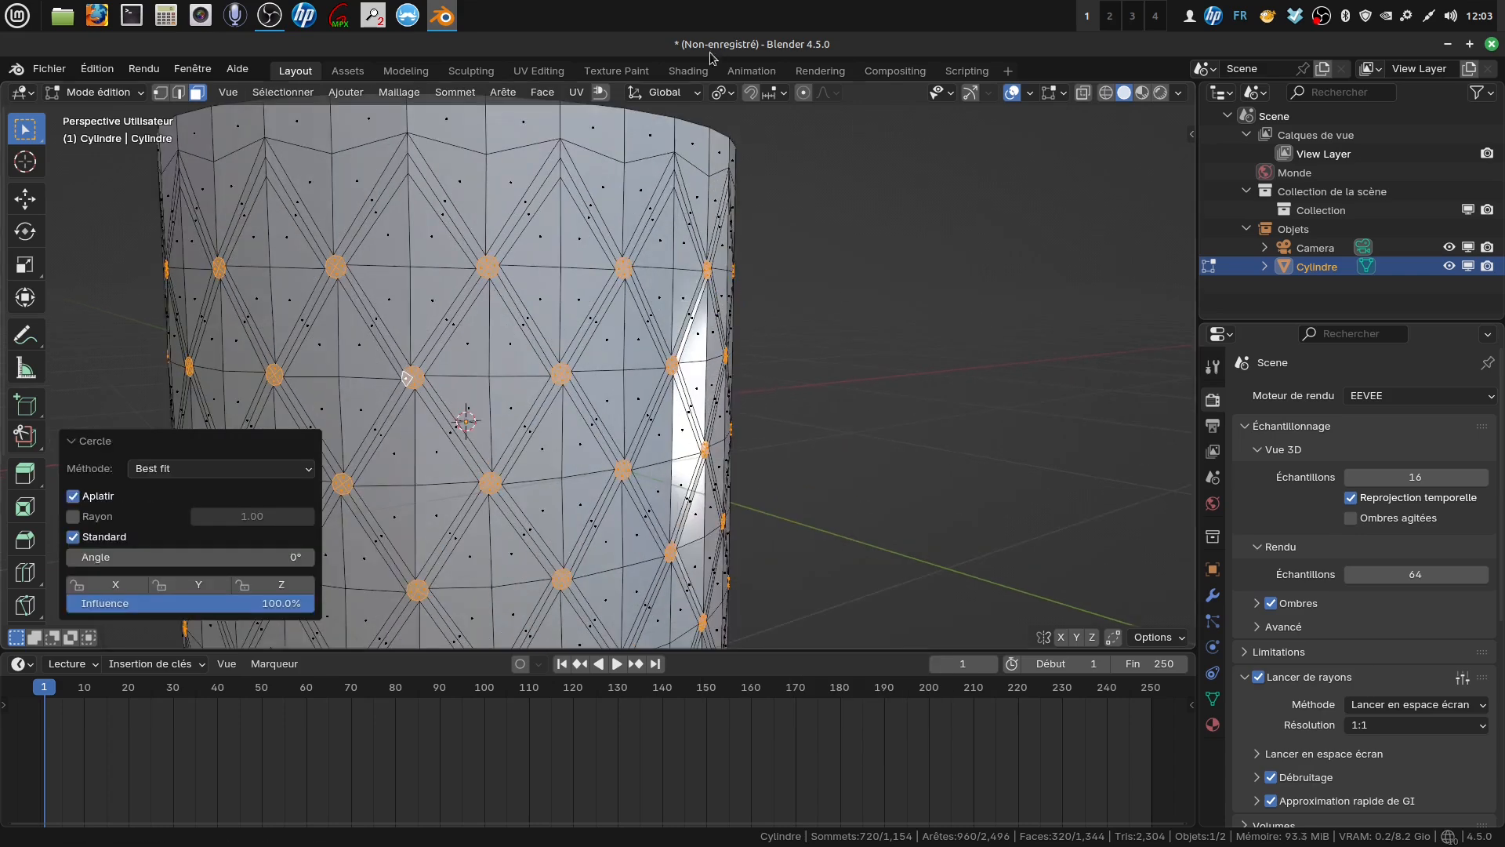
pyautogui.press('s')
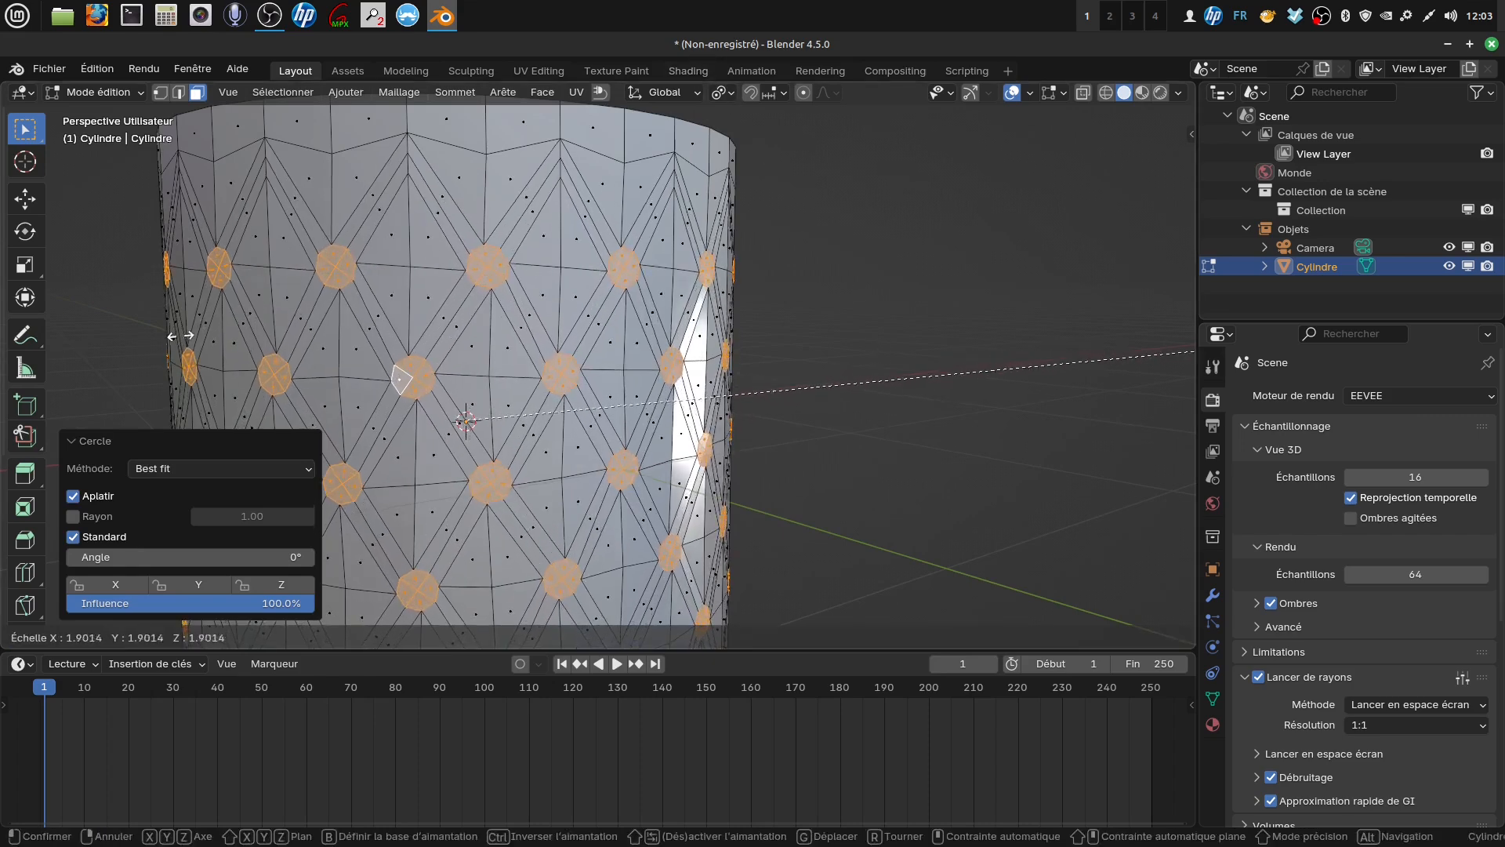
pyautogui.click(366, 314)
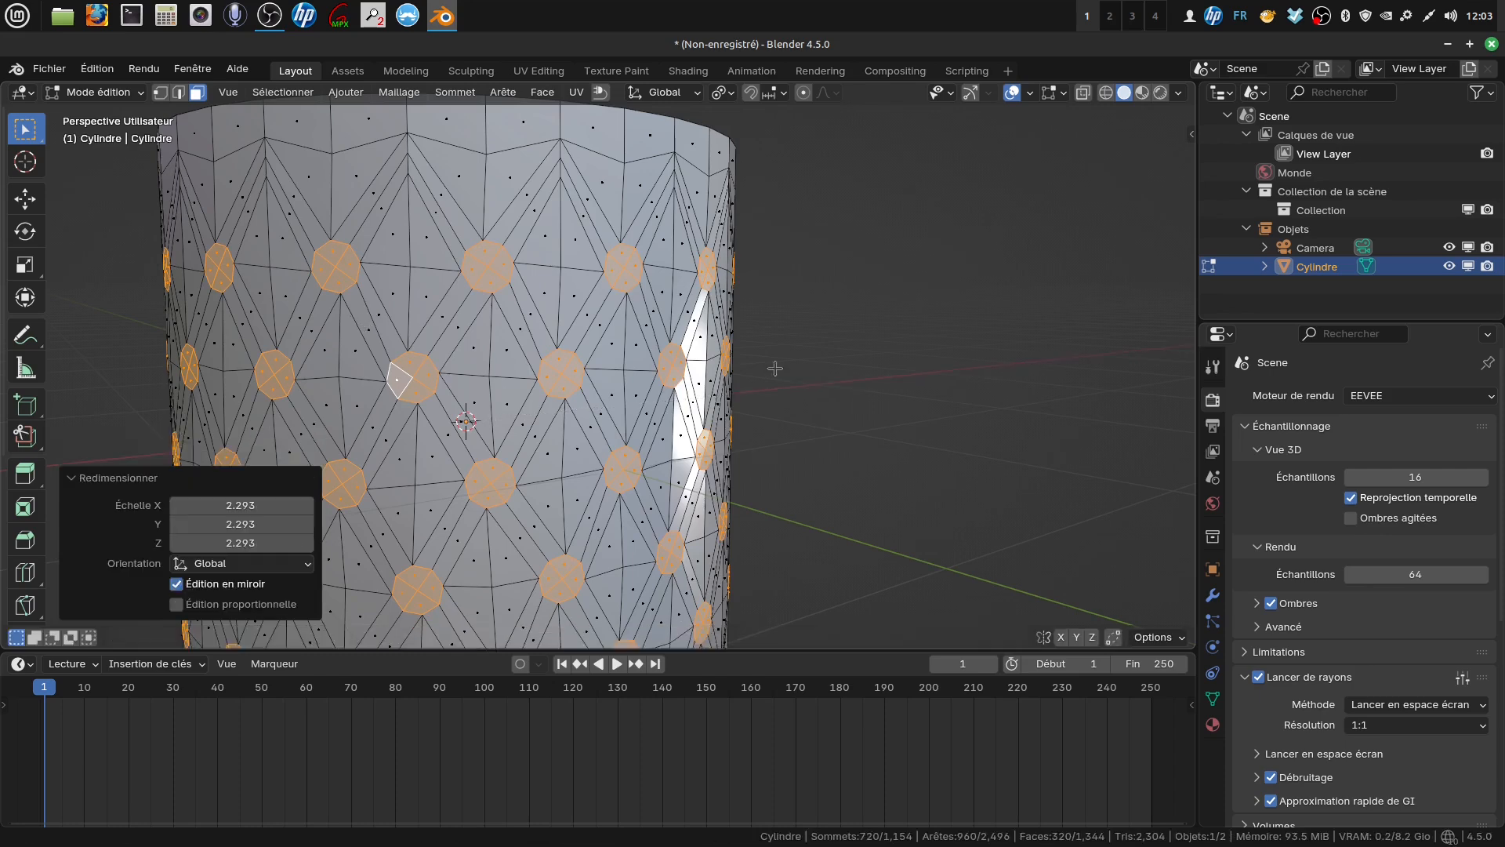
pyautogui.press('i')
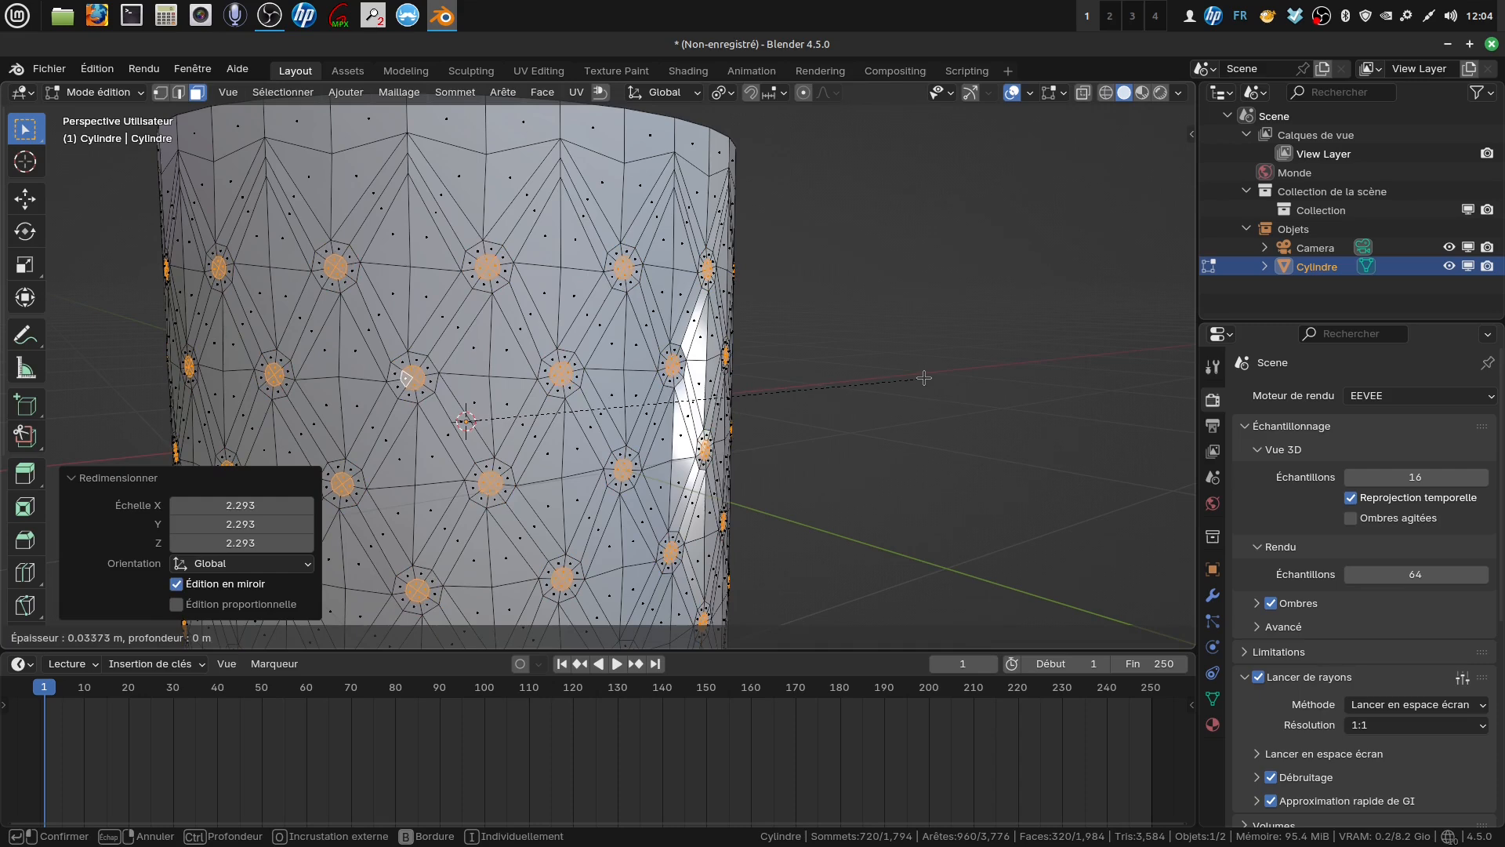
pyautogui.click(921, 378)
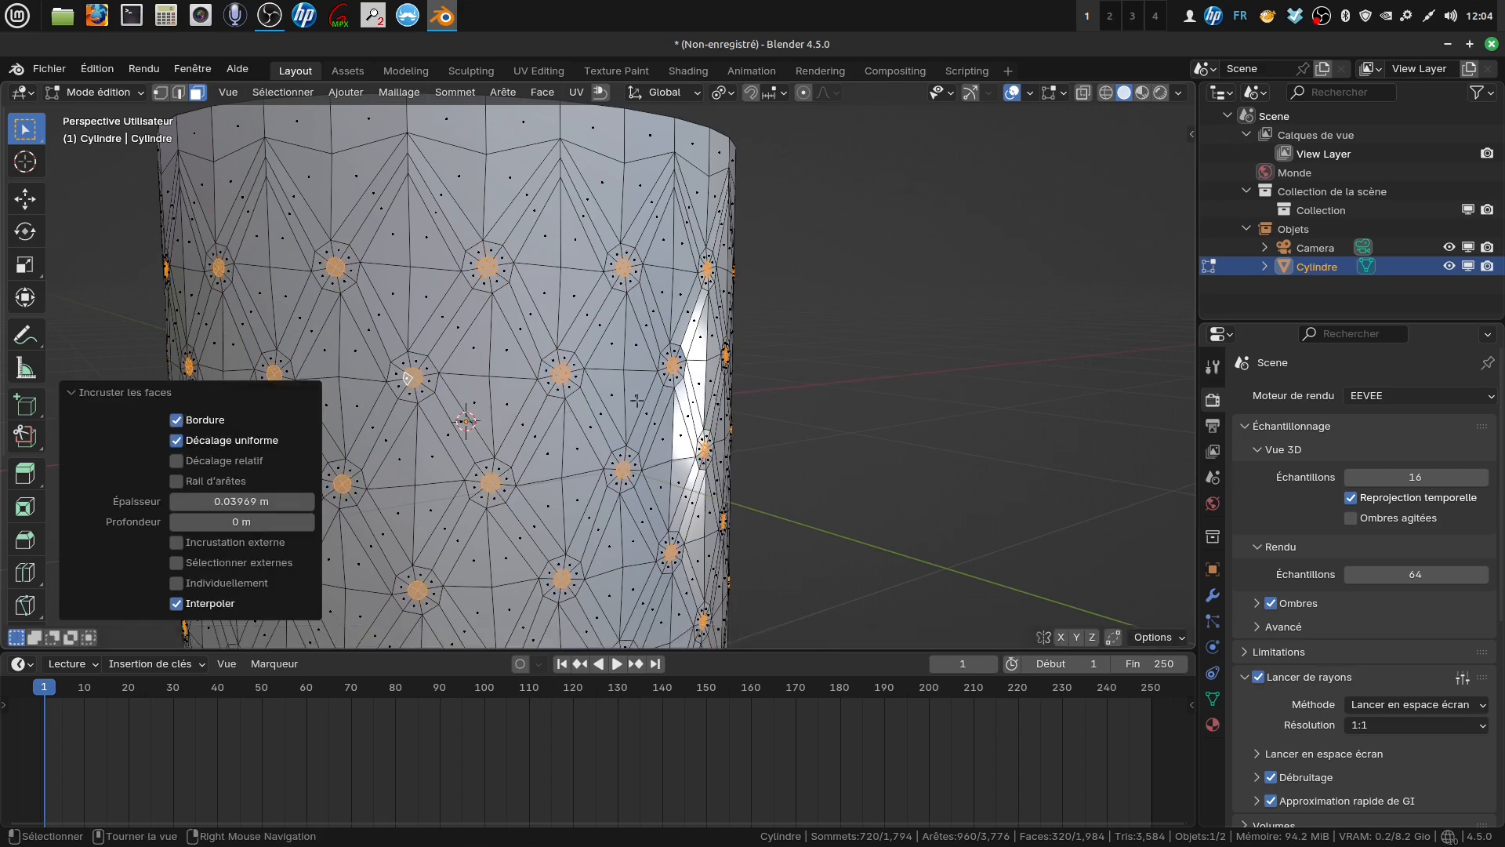
# Return to Object Mode and add a Subdivision Surface modifier to the cylinder
pyautogui.scroll(-3, 664, 325)
pyautogui.keyDown('shift'); pyautogui.moveTo(664, 326); pyautogui.dragTo(683, 327, button='middle'); pyautogui.keyUp('shift')
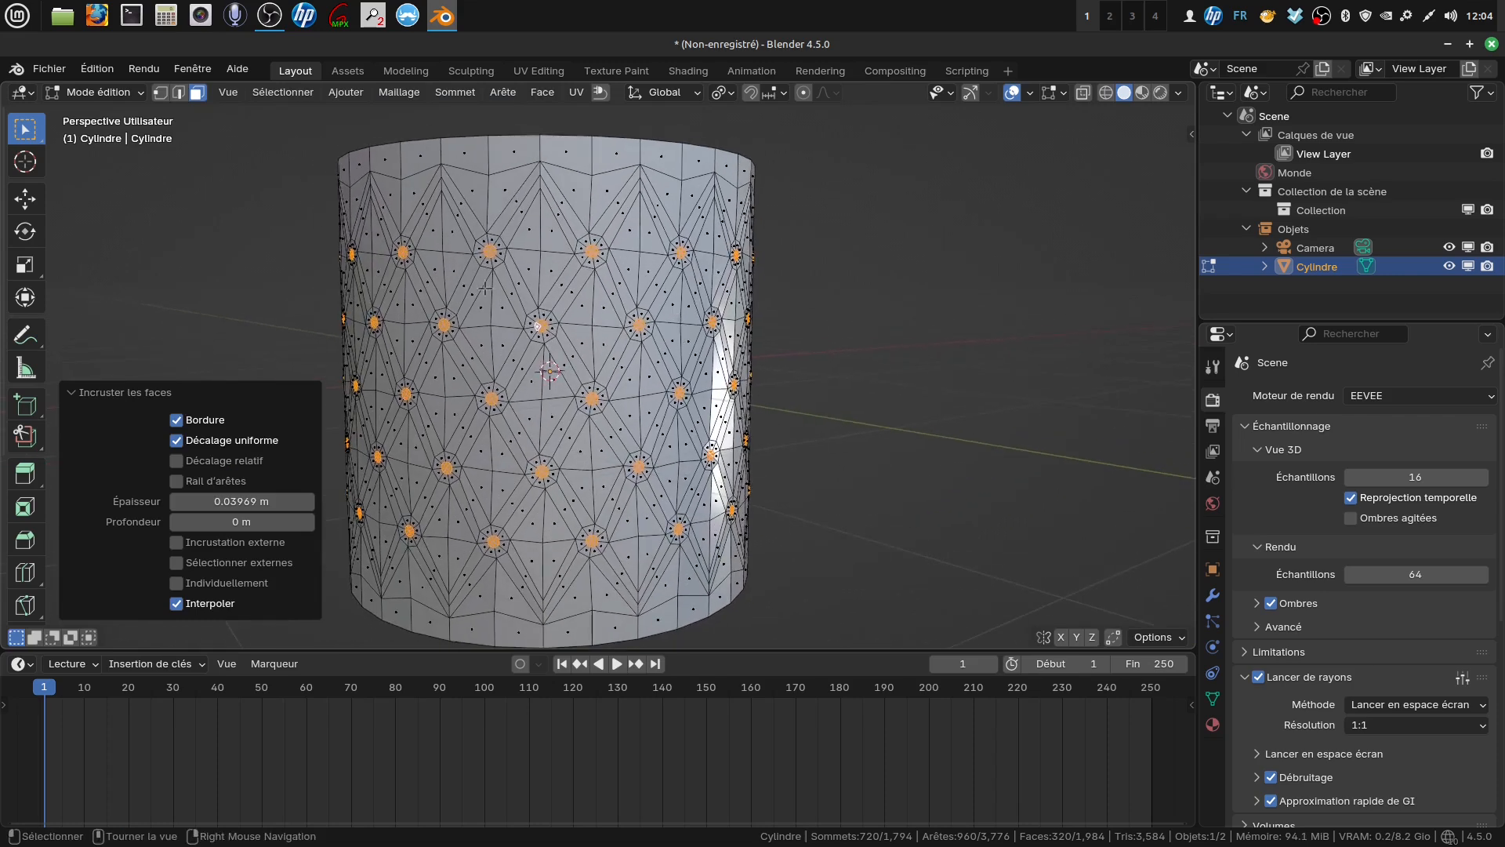
pyautogui.click(140, 94)
pyautogui.click(141, 95)
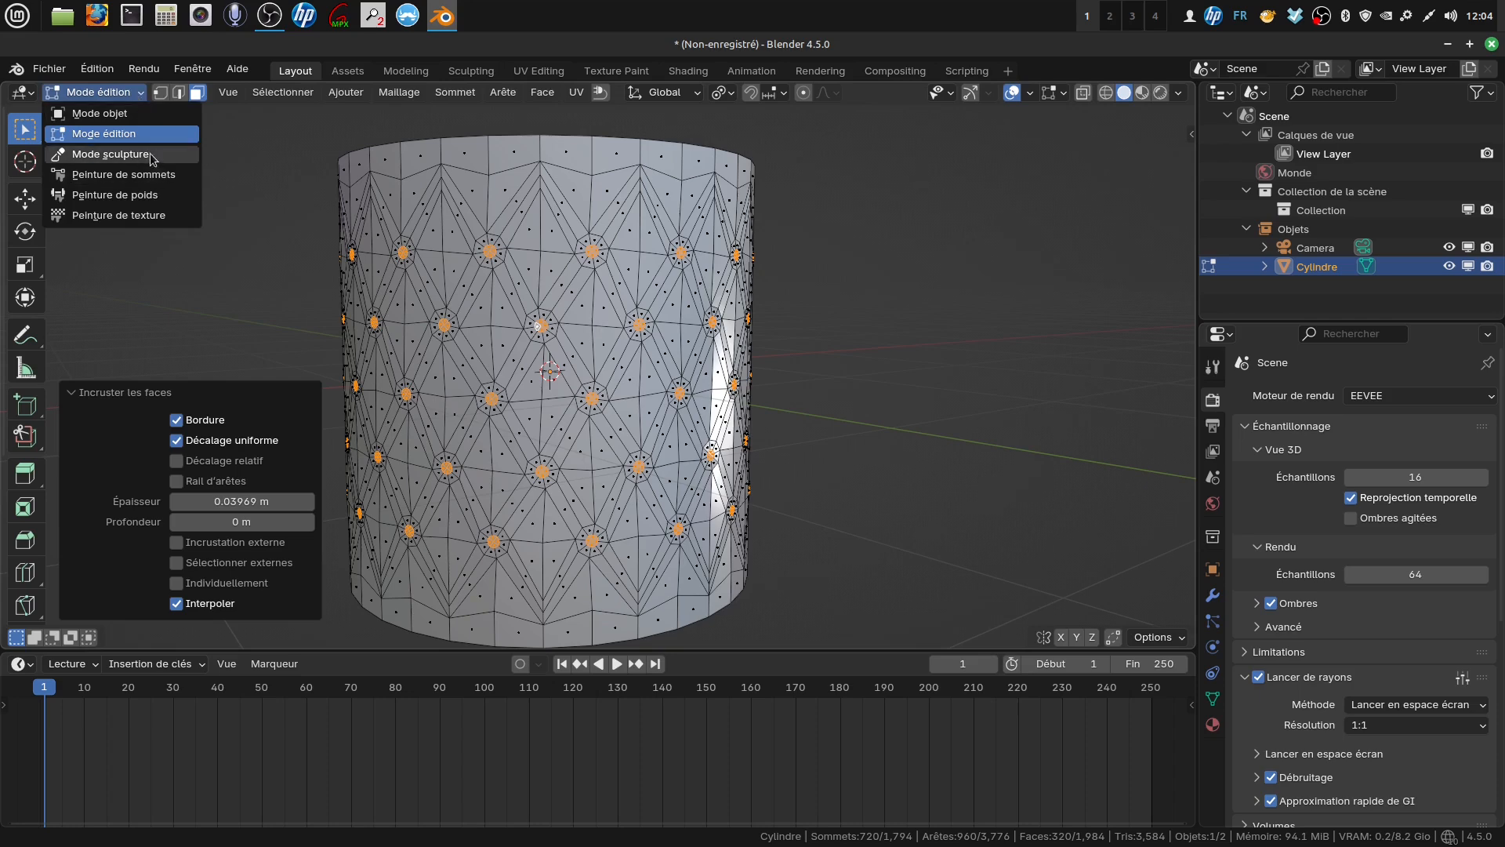
pyautogui.click(99, 113)
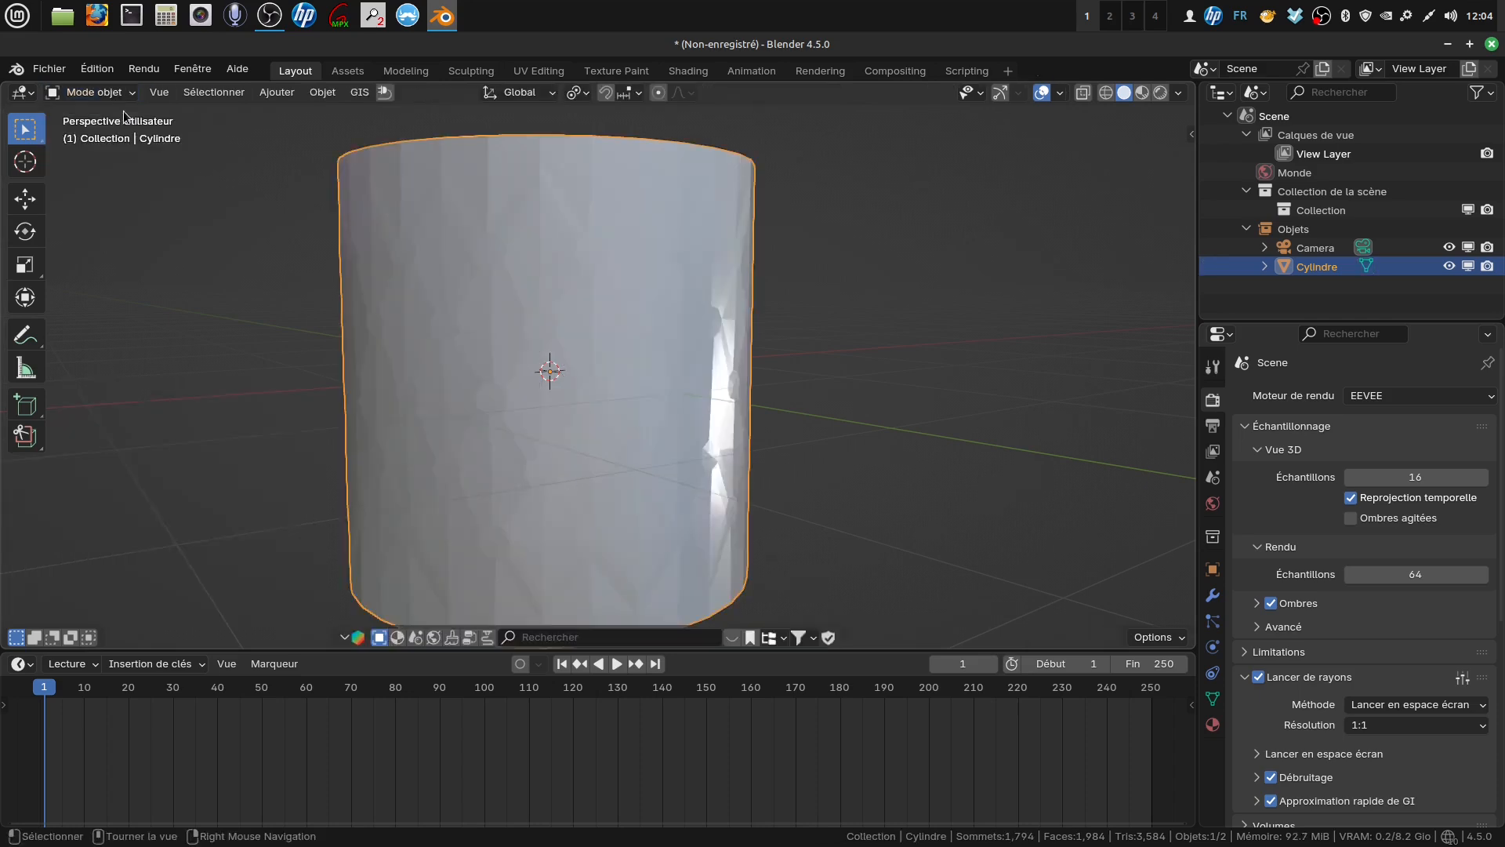
pyautogui.click(1213, 595)
pyautogui.click(1347, 400)
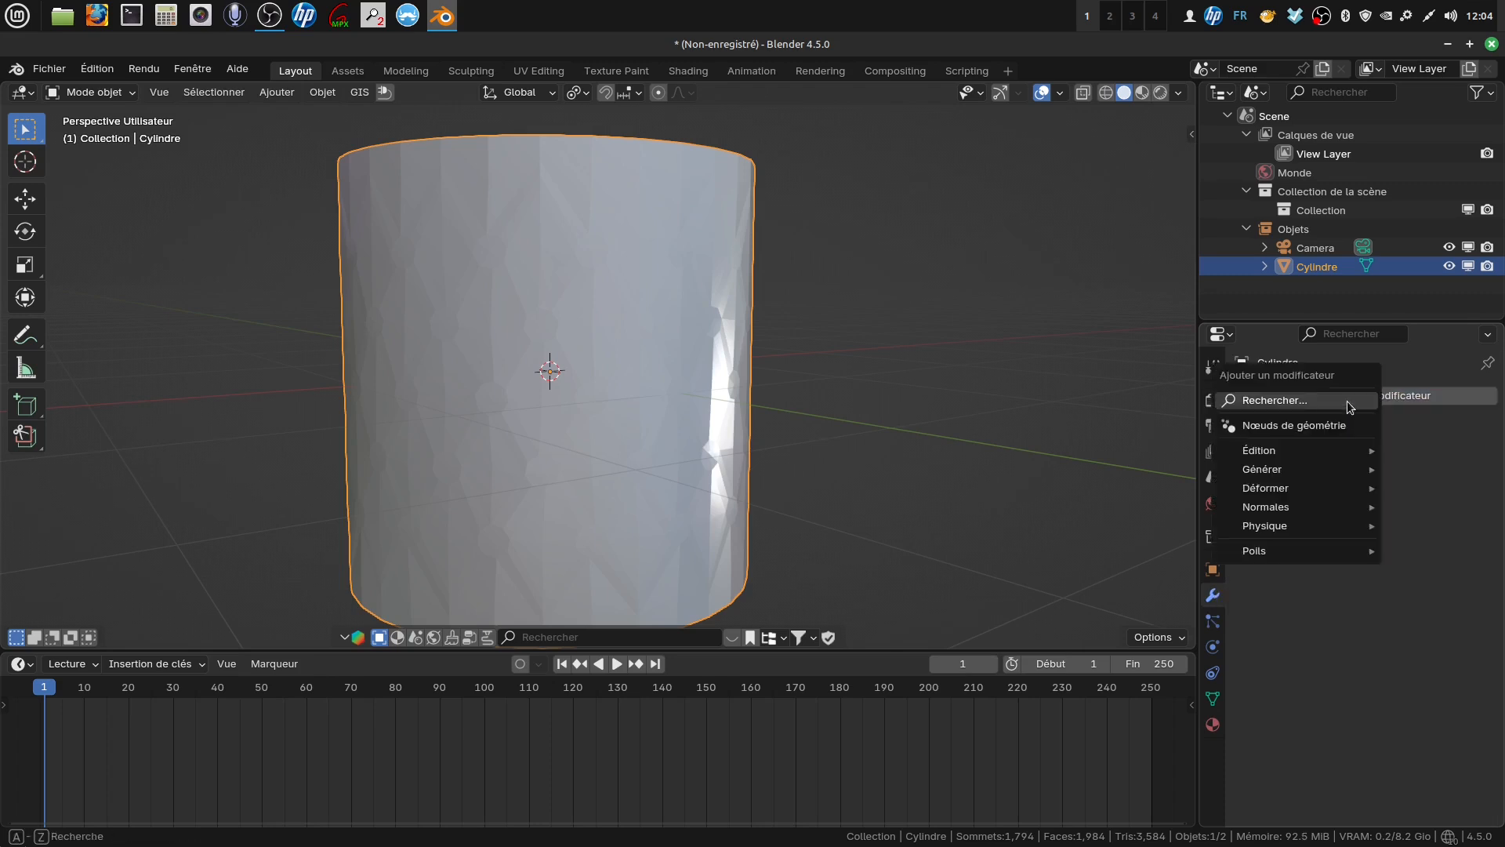
pyautogui.moveTo(1288, 486)
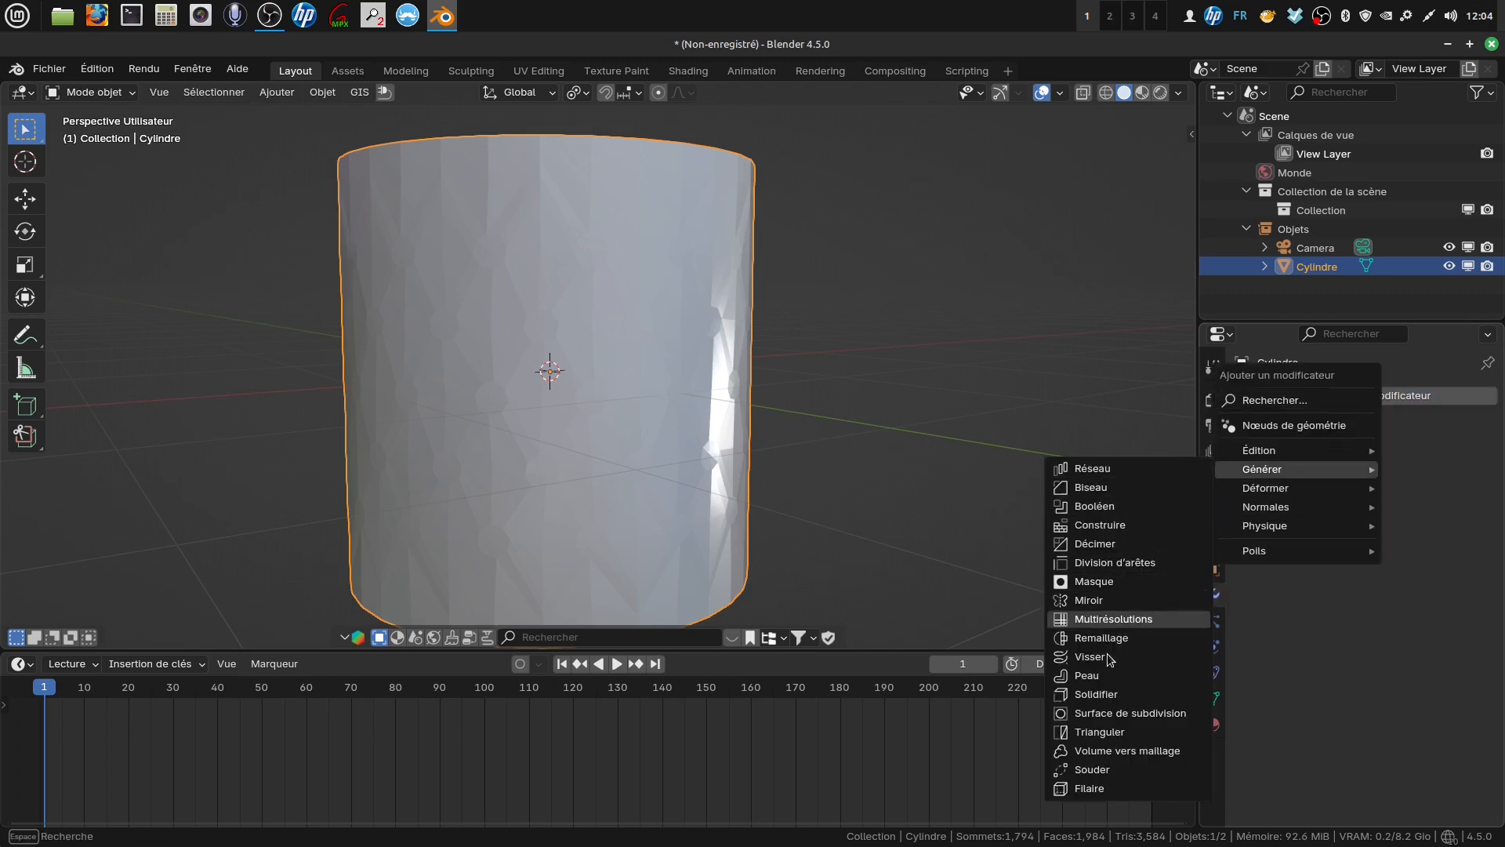
pyautogui.click(1129, 713)
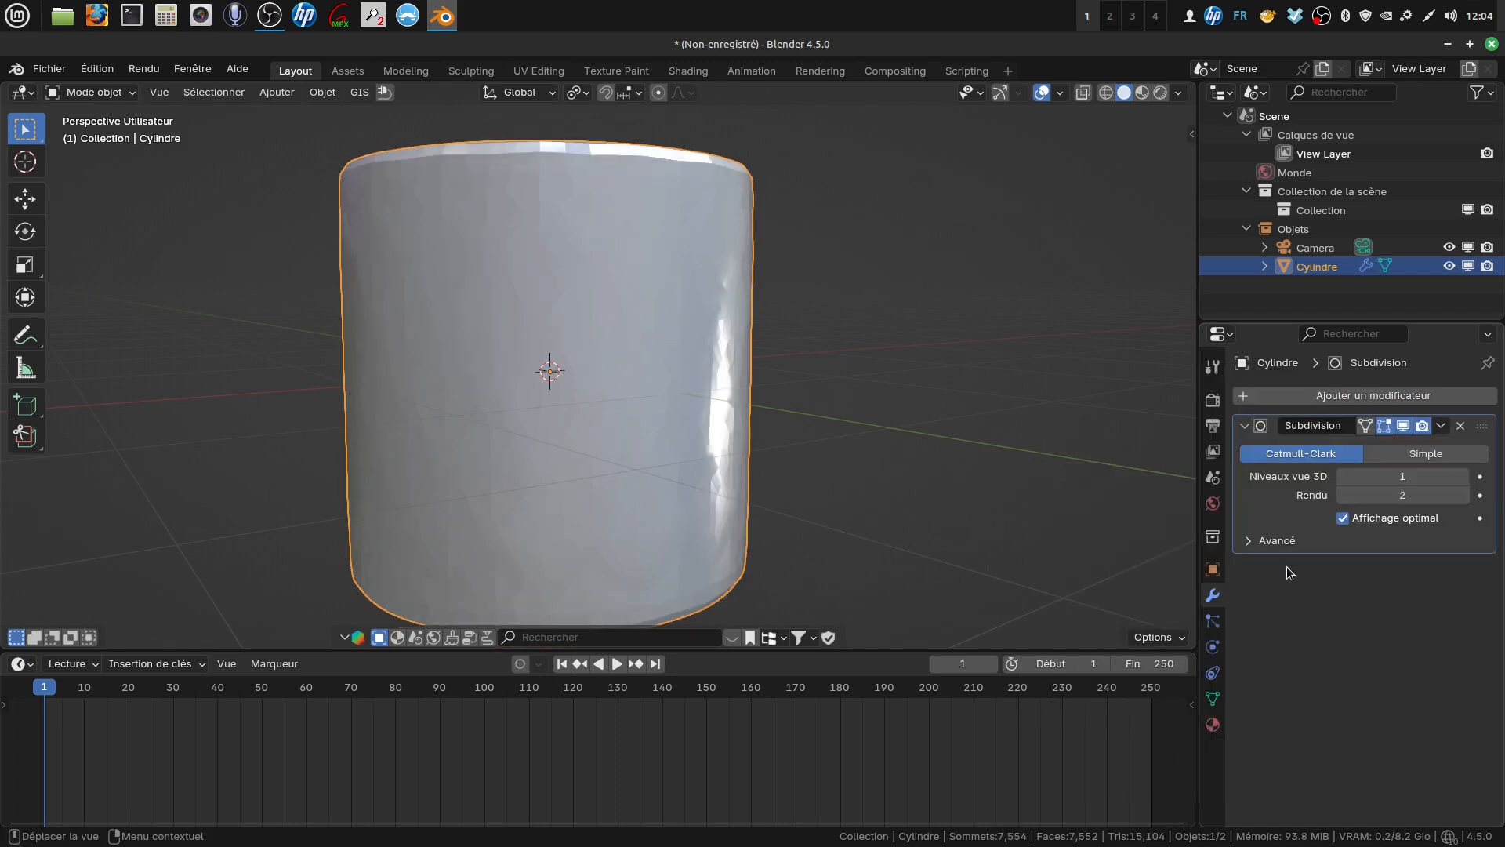
# Set the Subdivision modifier to 3 levels for both viewport and render, and apply it
pyautogui.click(1465, 476)
pyautogui.click(1465, 476)
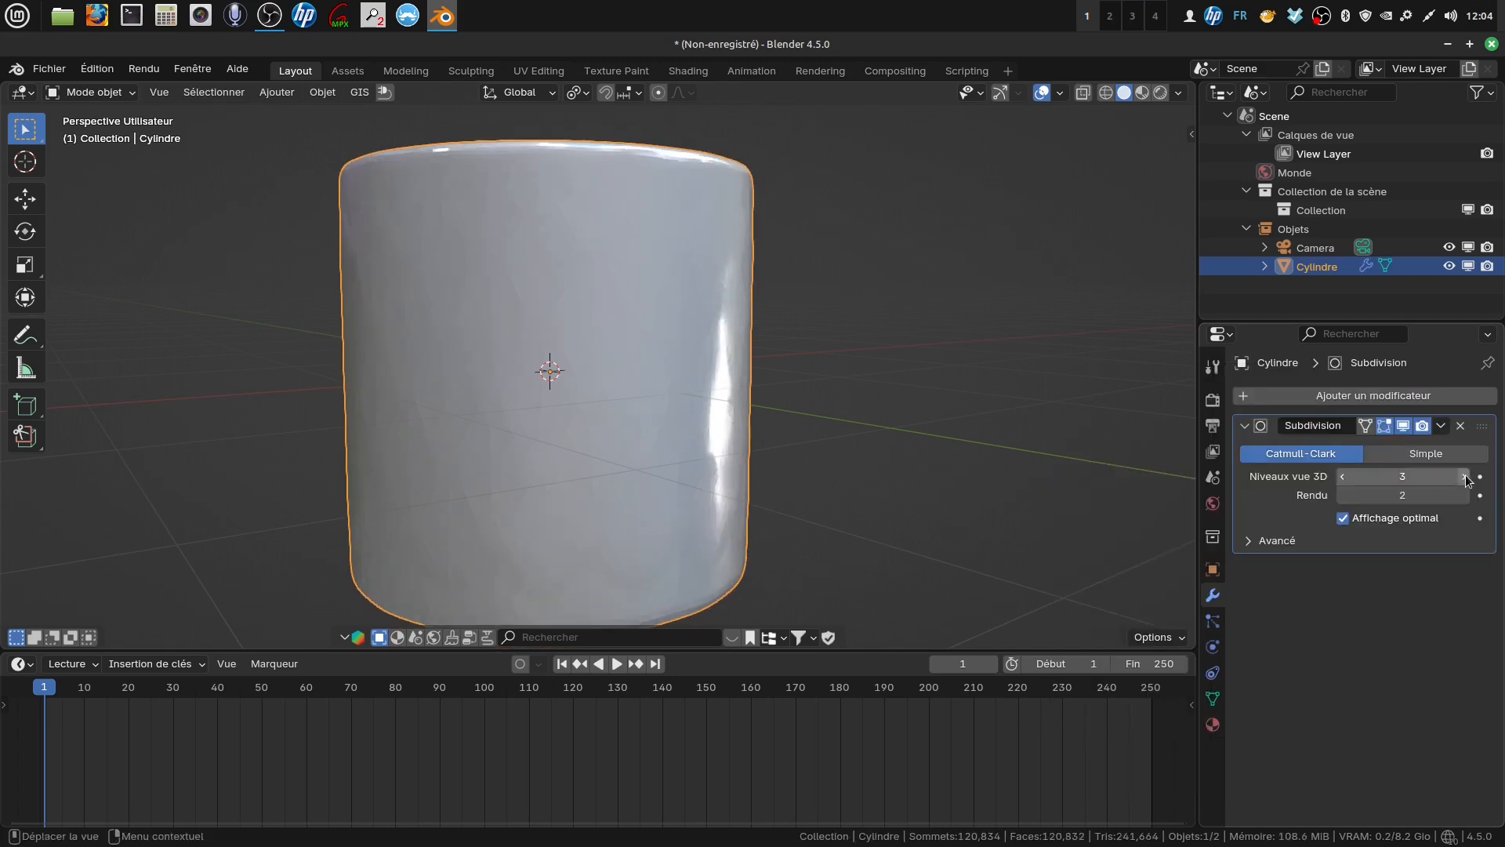
pyautogui.click(1465, 496)
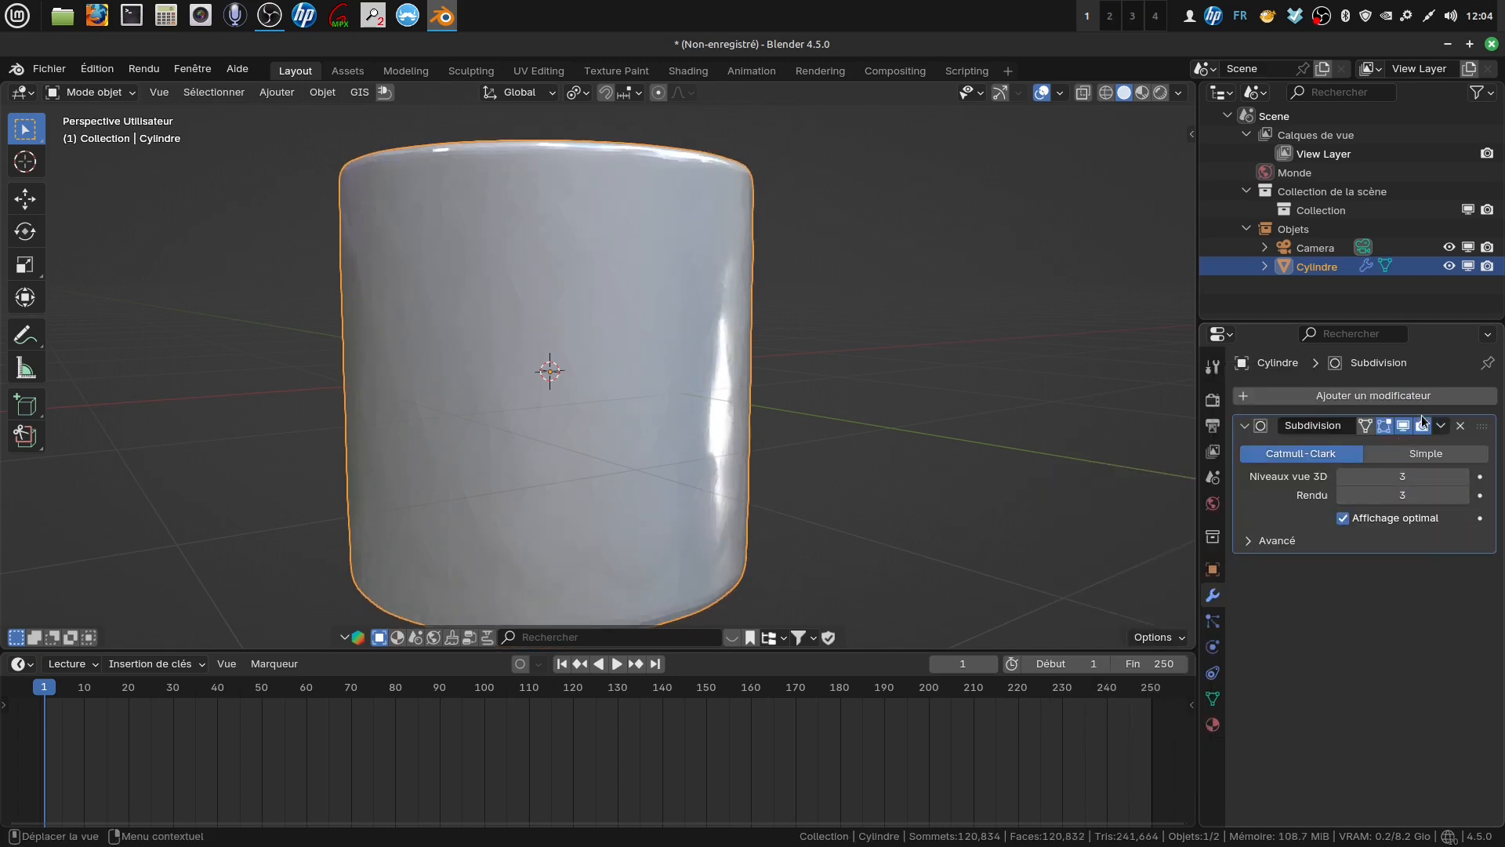
pyautogui.click(1441, 428)
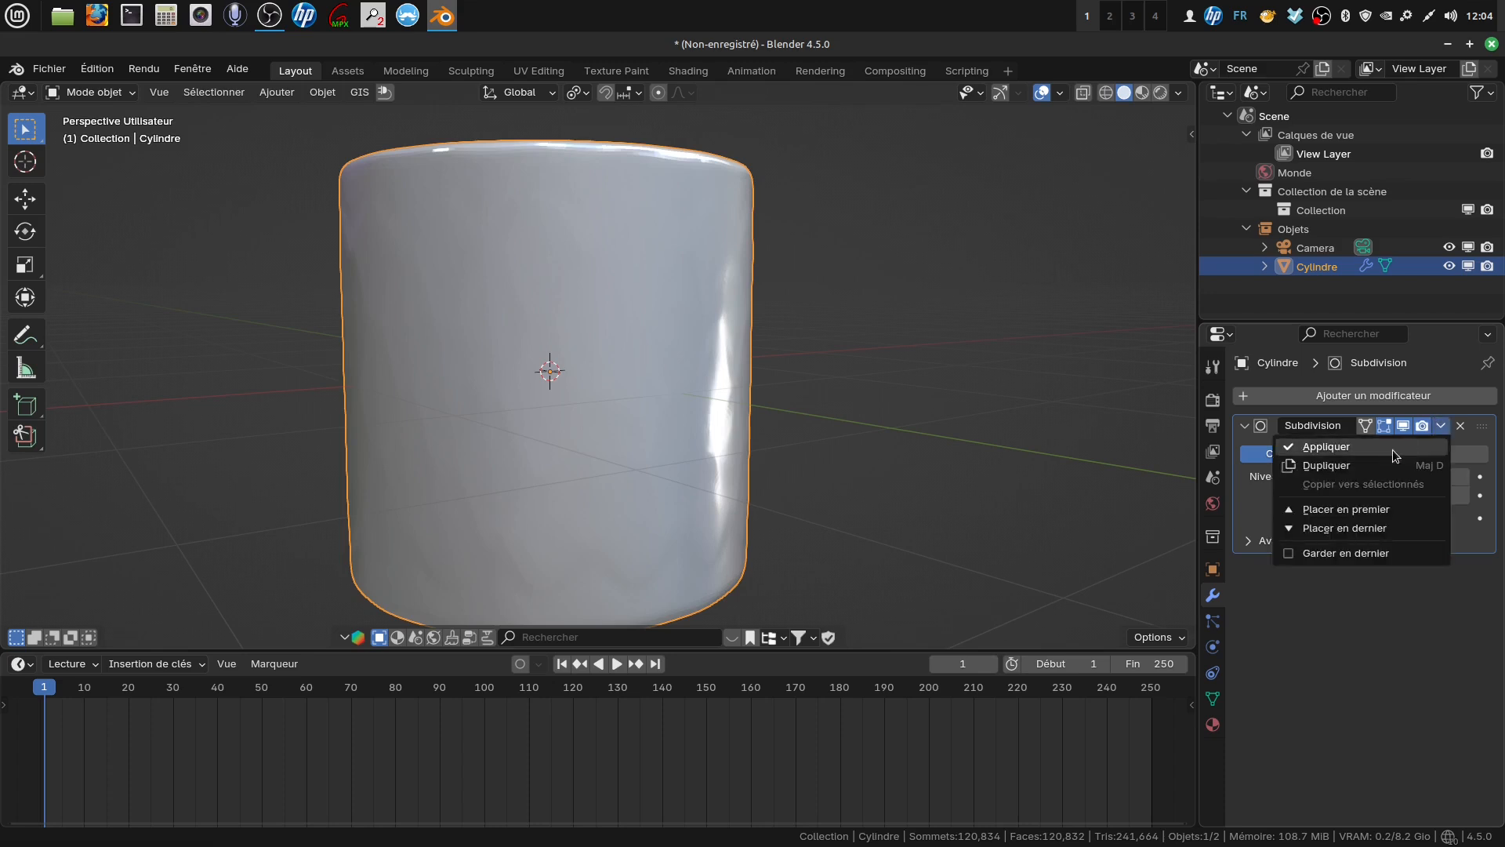
pyautogui.click(1317, 442)
# Apply smooth shading to the subdivided cylinder
pyautogui.scroll(-1, 574, 325)
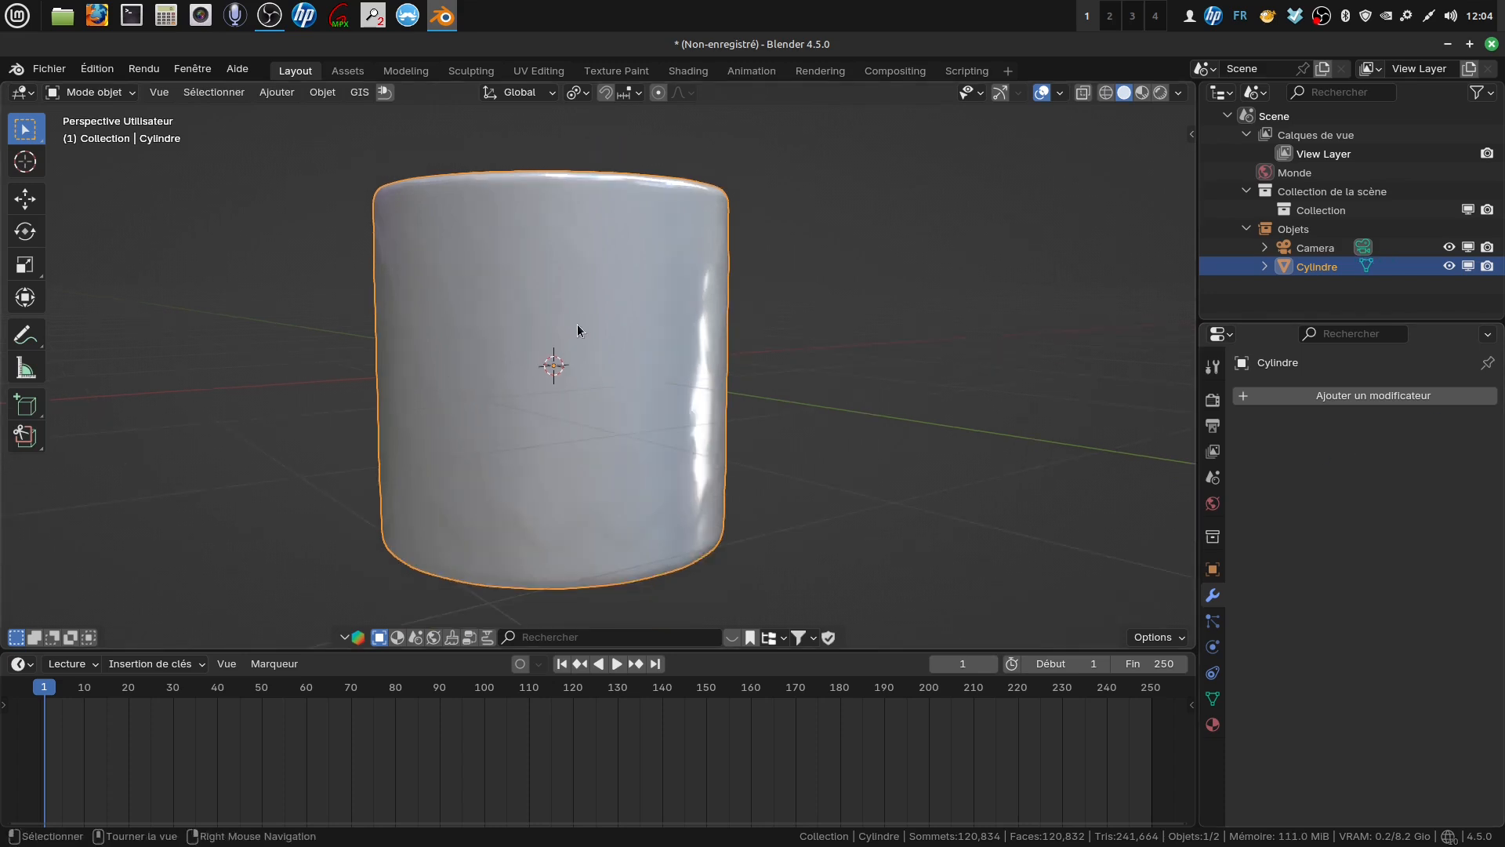
pyautogui.keyDown('shift'); pyautogui.moveTo(565, 314); pyautogui.dragTo(615, 316, button='middle'); pyautogui.keyUp('shift')
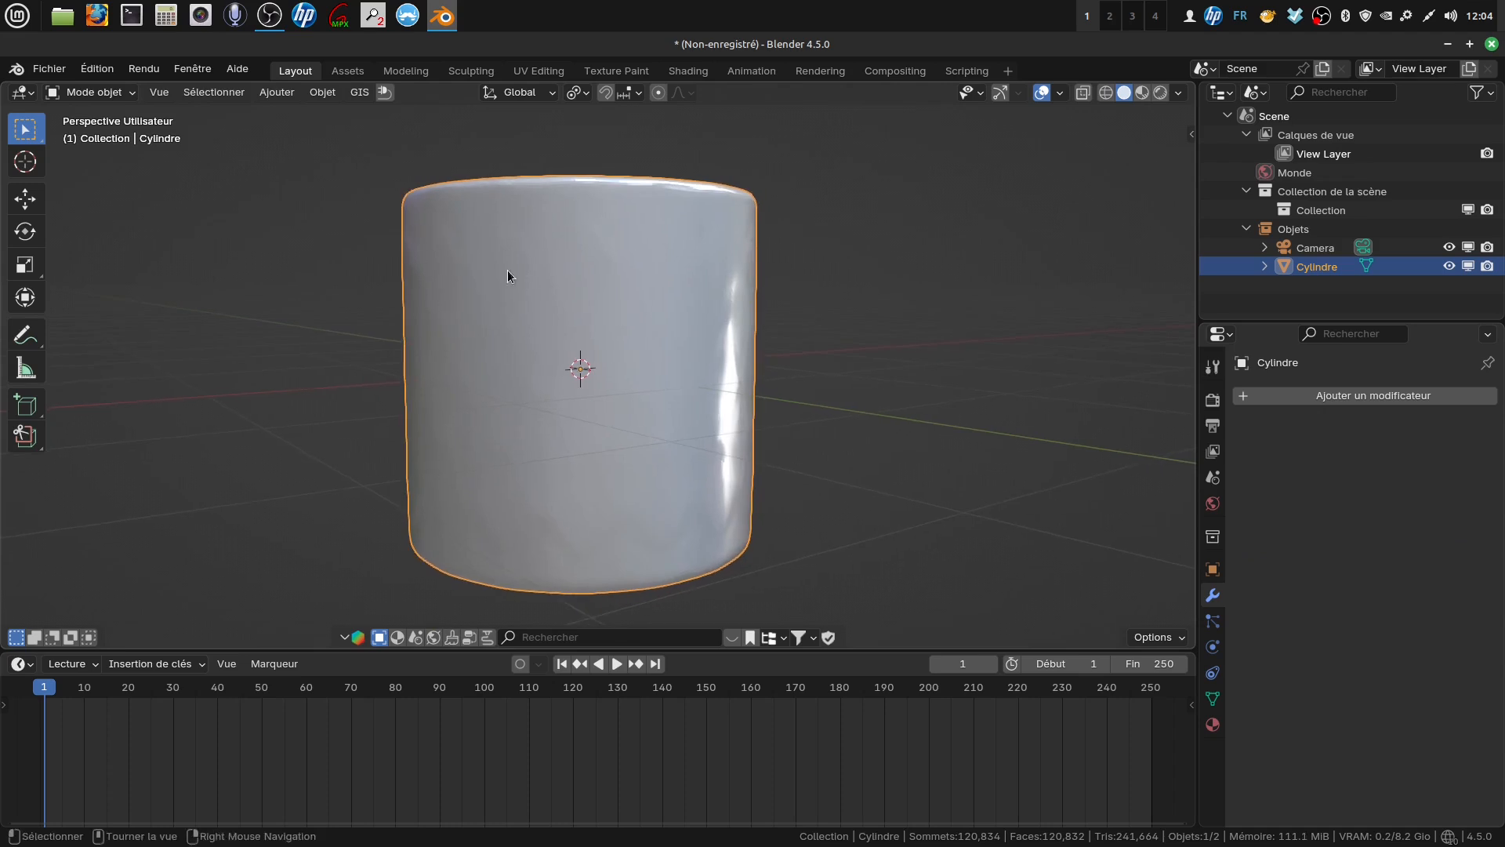
pyautogui.rightClick(619, 275)
pyautogui.click(592, 280)
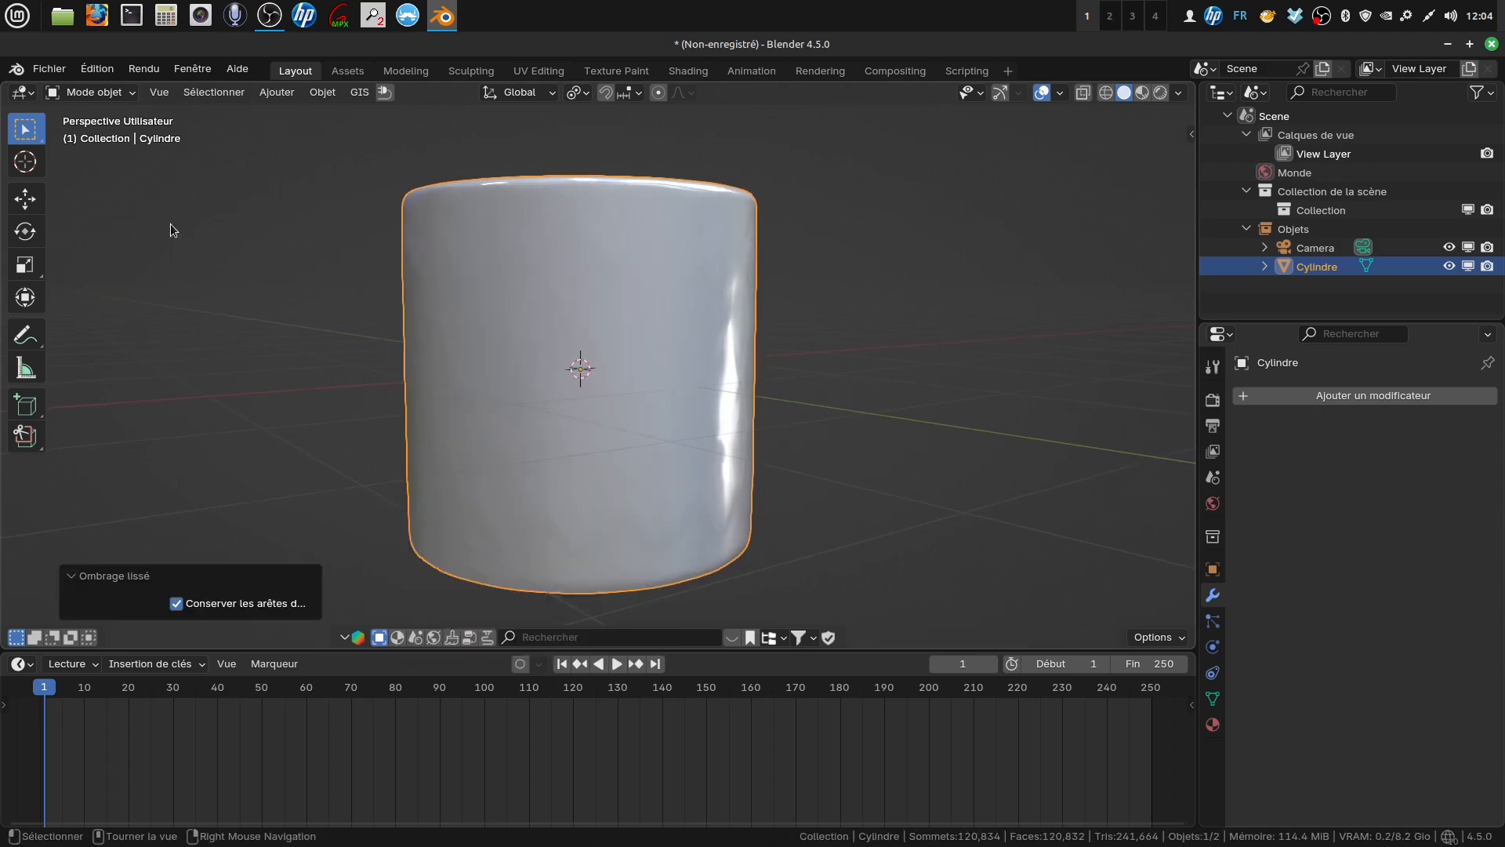
# Switch the cylinder to Sculpt Mode and create a face set from the Edit Mode selection of button circles
pyautogui.click(133, 93)
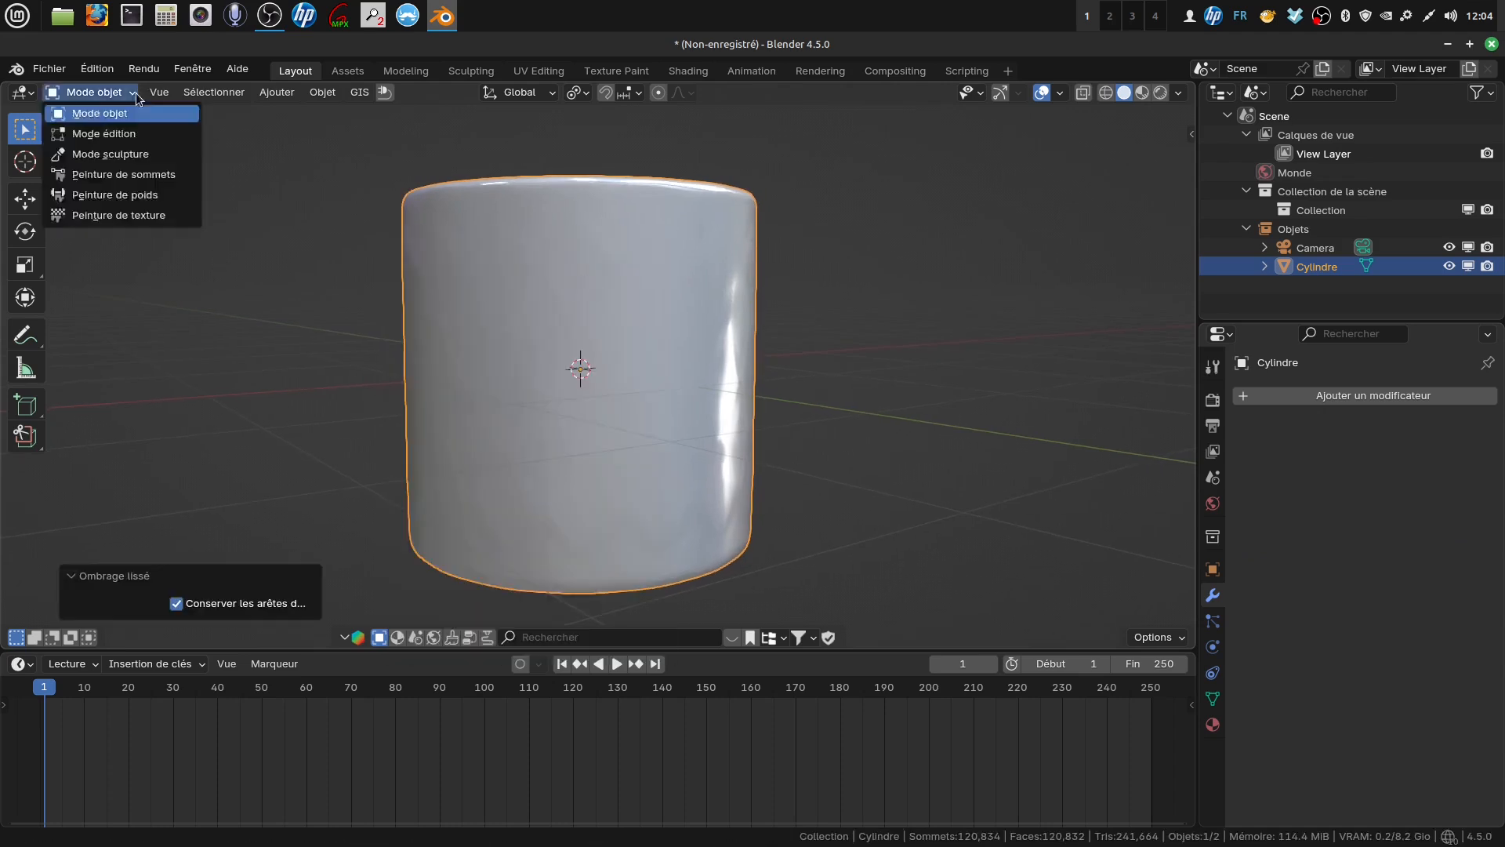
pyautogui.click(144, 154)
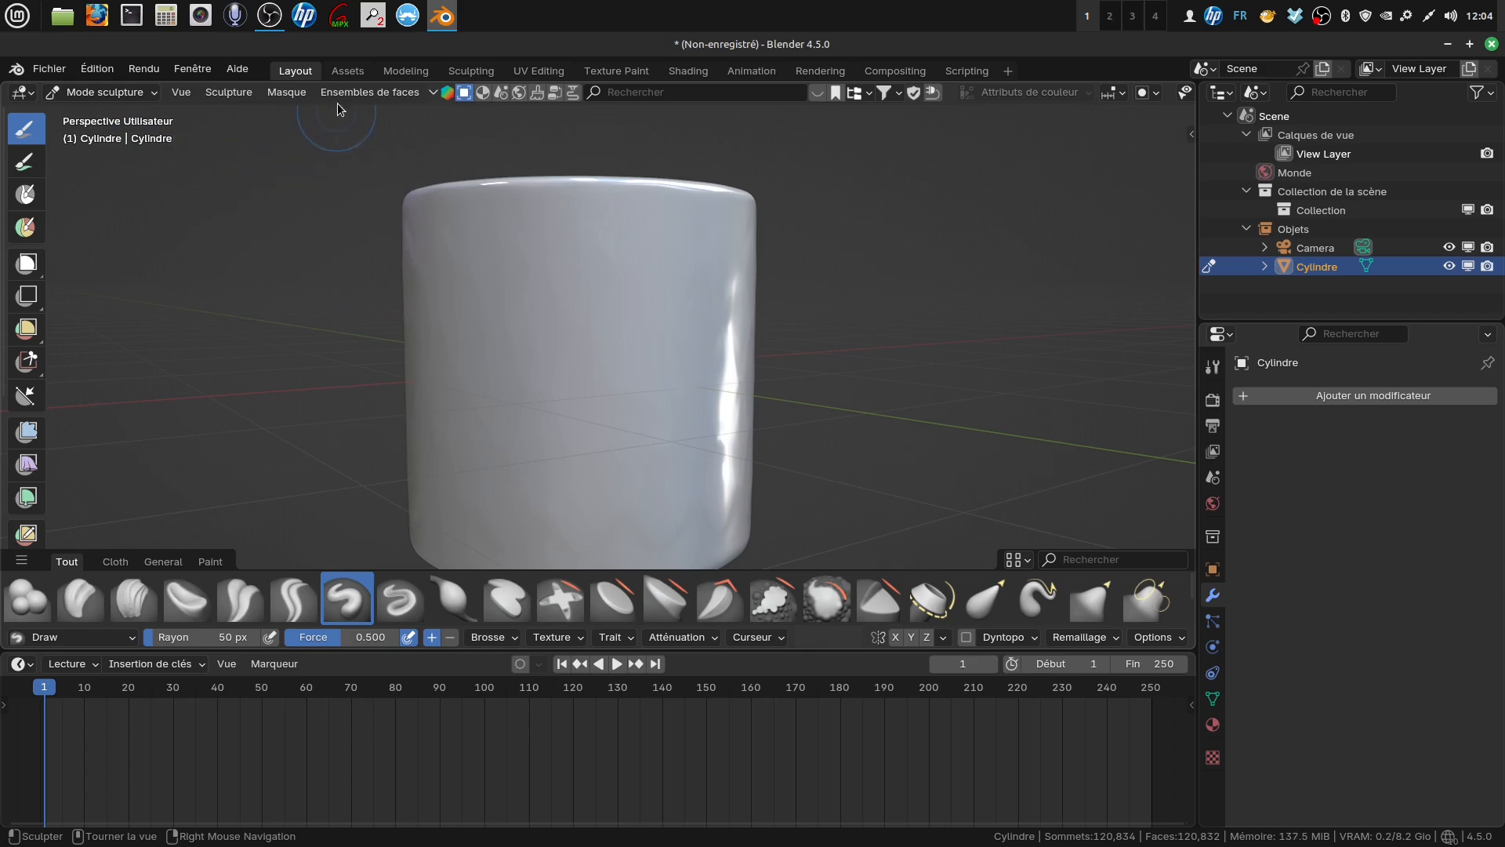
pyautogui.click(377, 92)
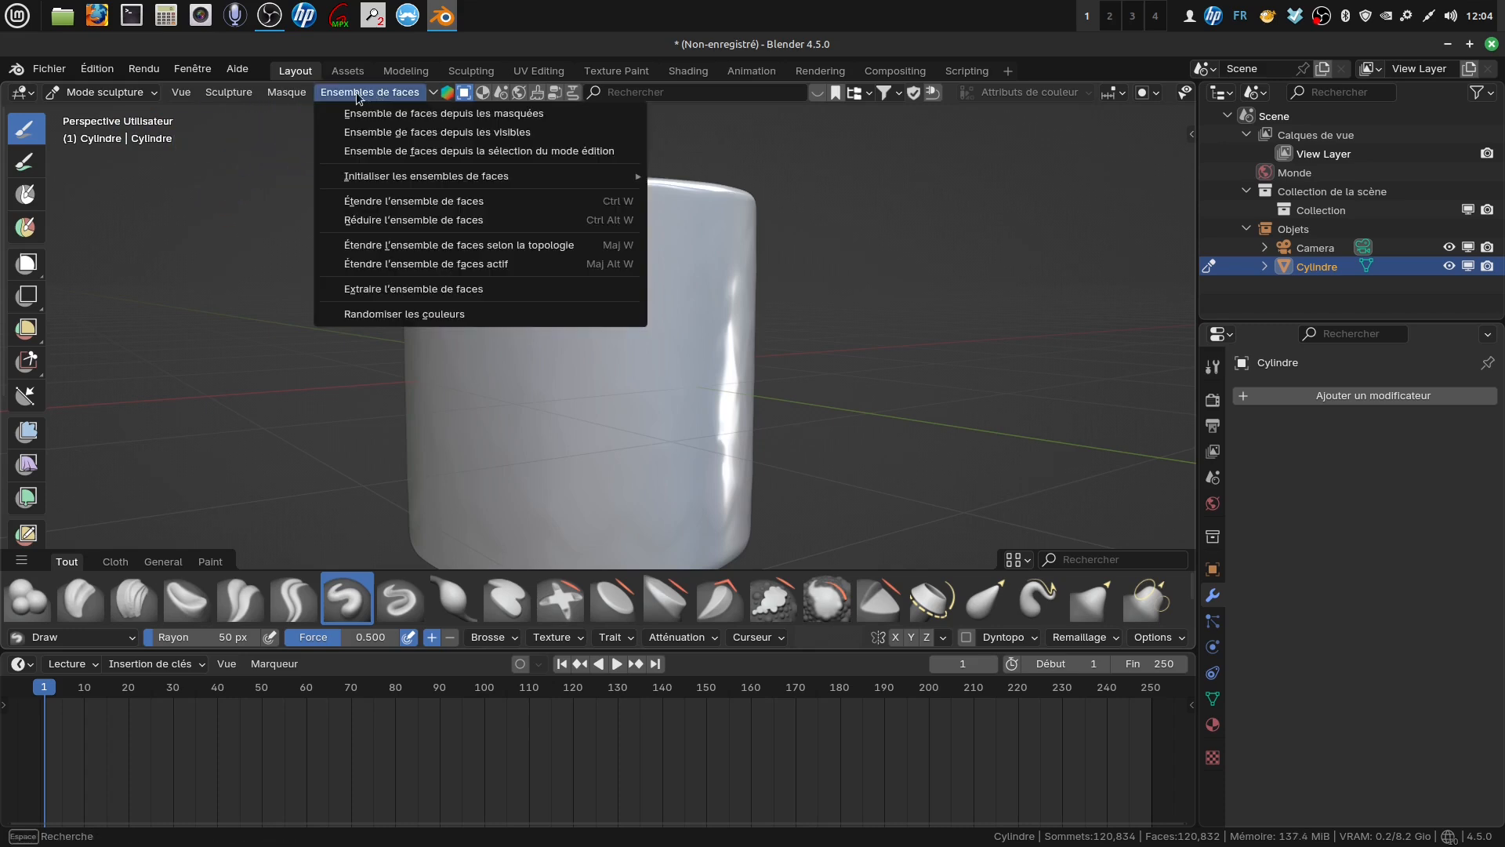
pyautogui.click(396, 157)
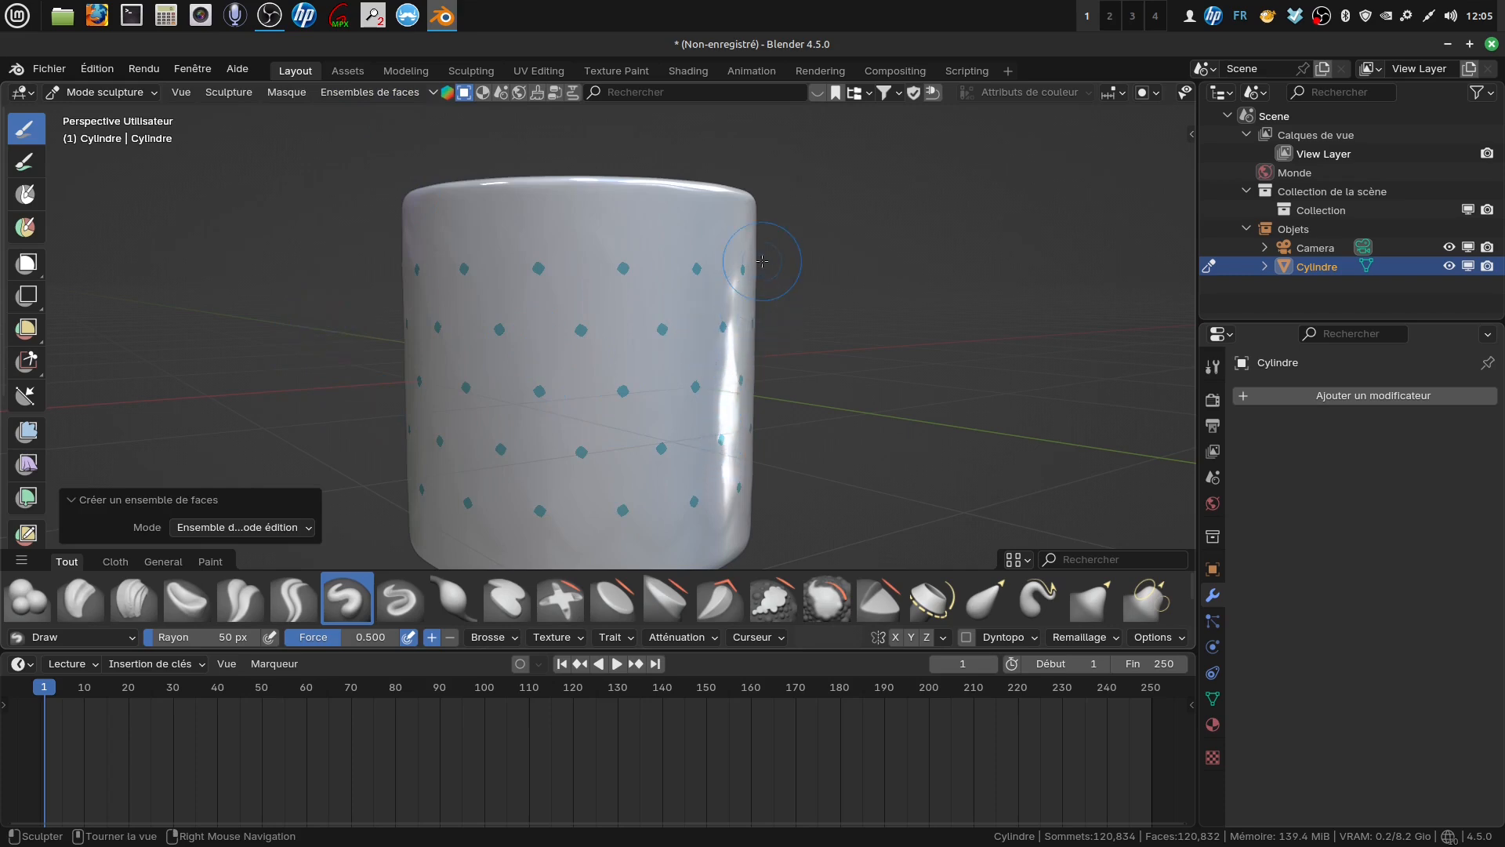
# In front view, box-mask thin bands along the cylinder's upper and lower rims and smooth the mask
pyautogui.press('KP_1')
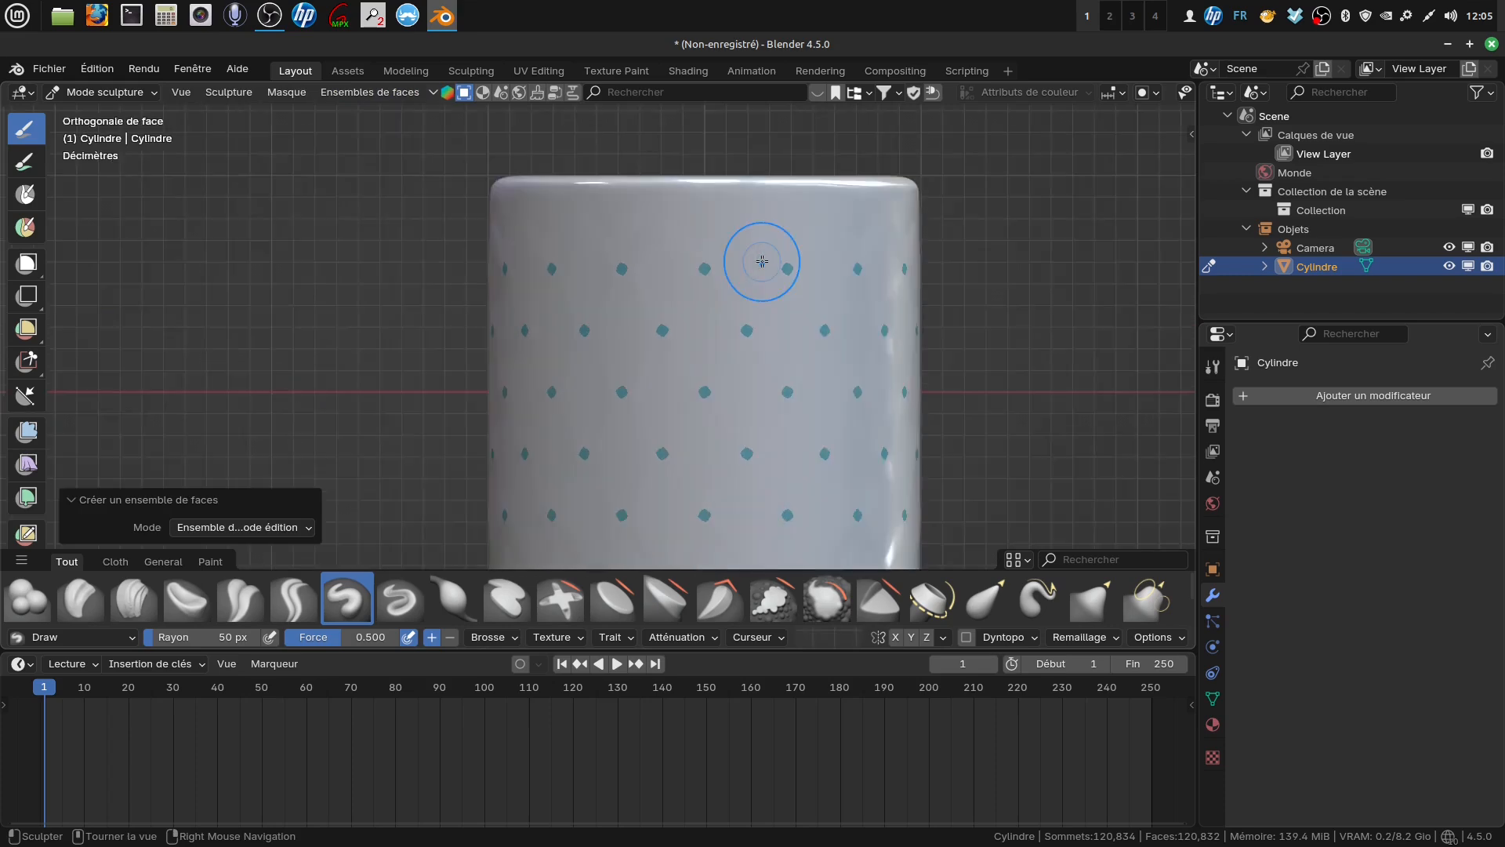
pyautogui.scroll(-2, 762, 261)
pyautogui.keyDown('shift'); pyautogui.moveTo(762, 261); pyautogui.dragTo(616, 222, button='middle'); pyautogui.keyUp('shift')
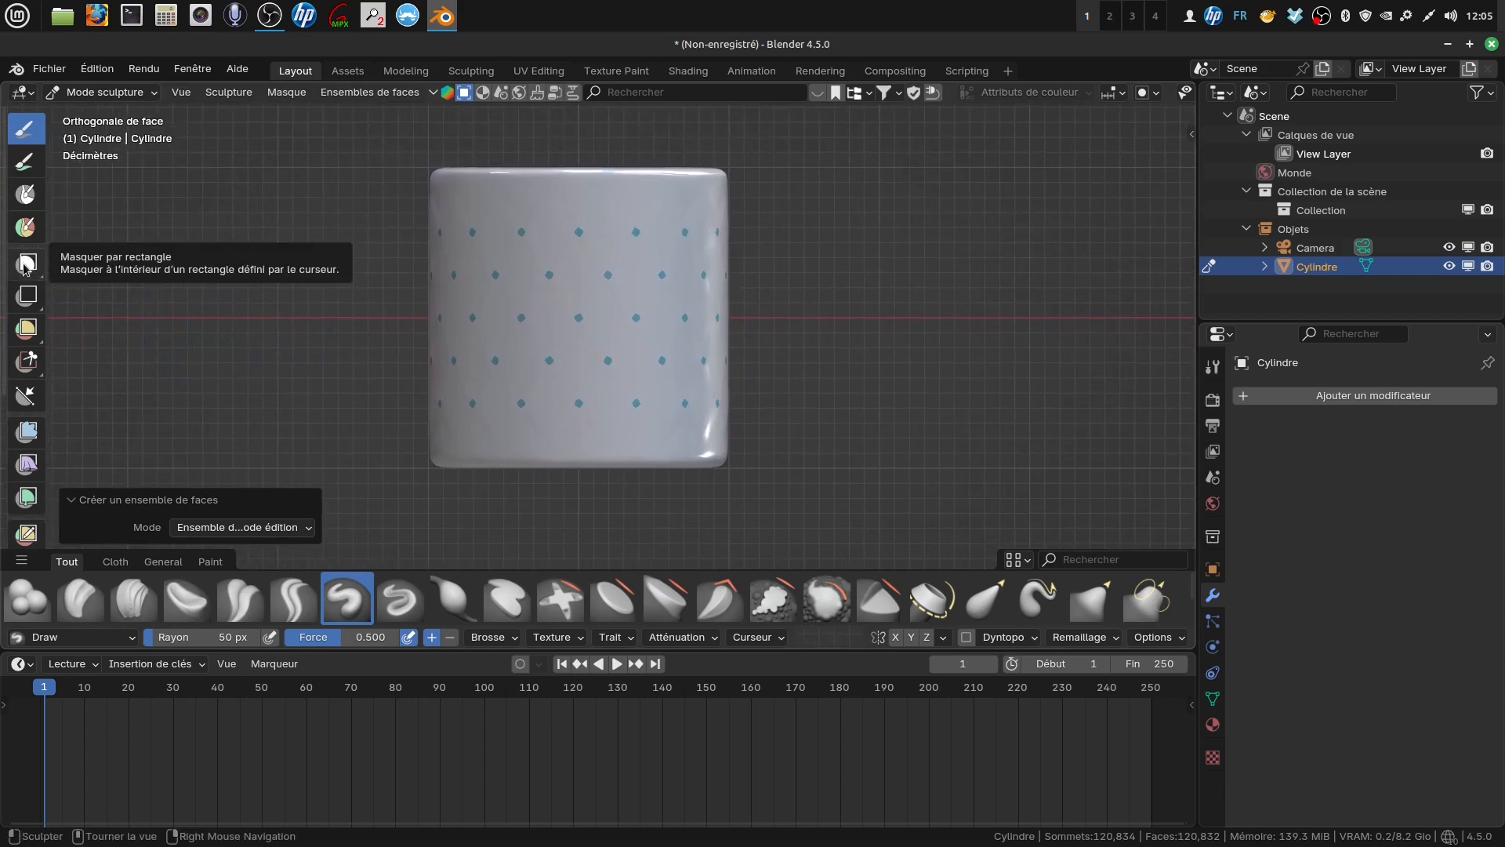
pyautogui.click(26, 265)
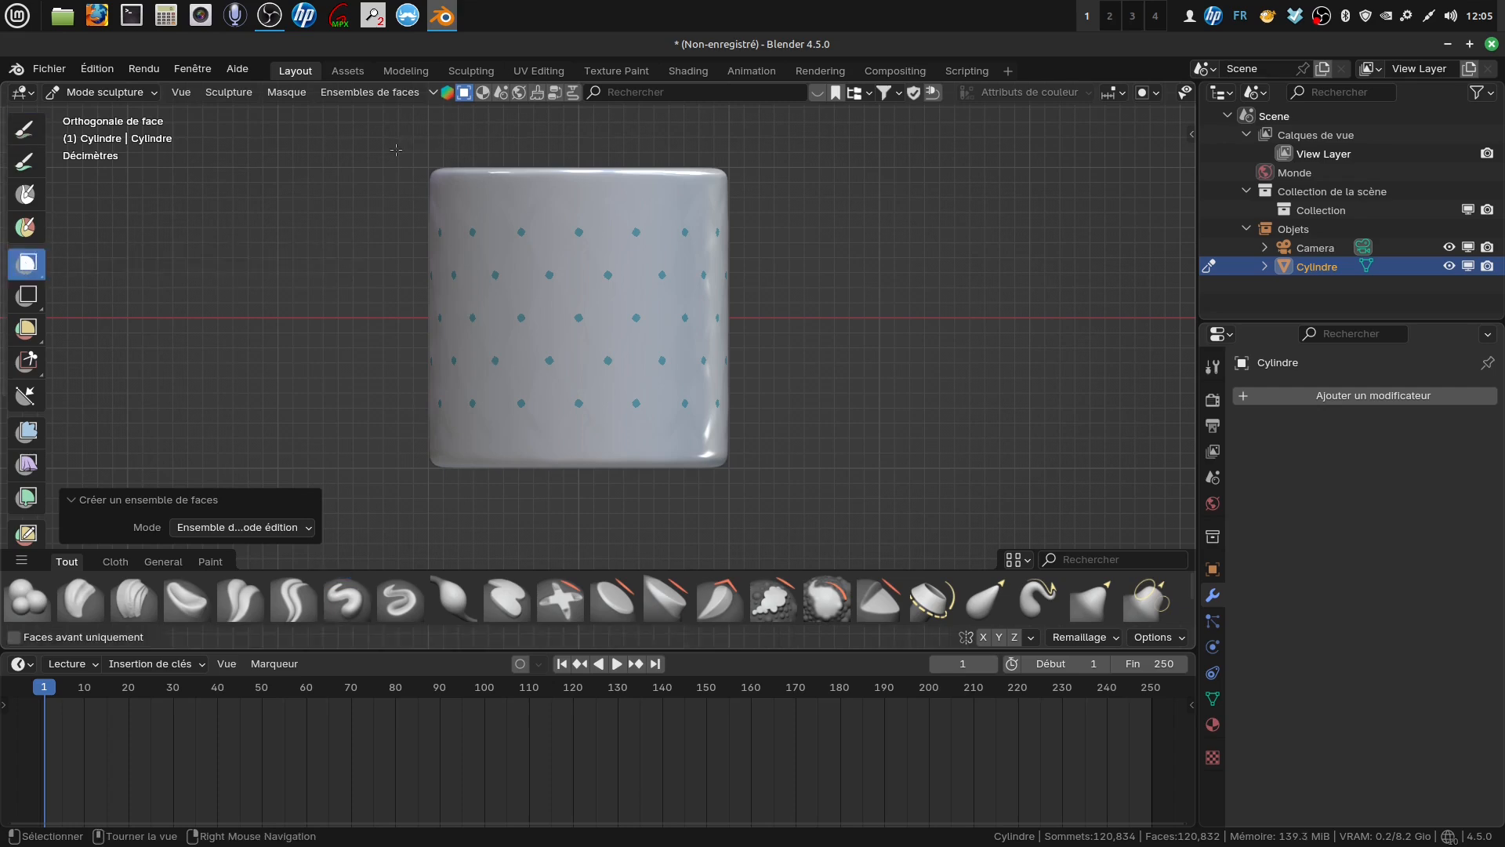
pyautogui.moveTo(396, 150); pyautogui.dragTo(754, 173)
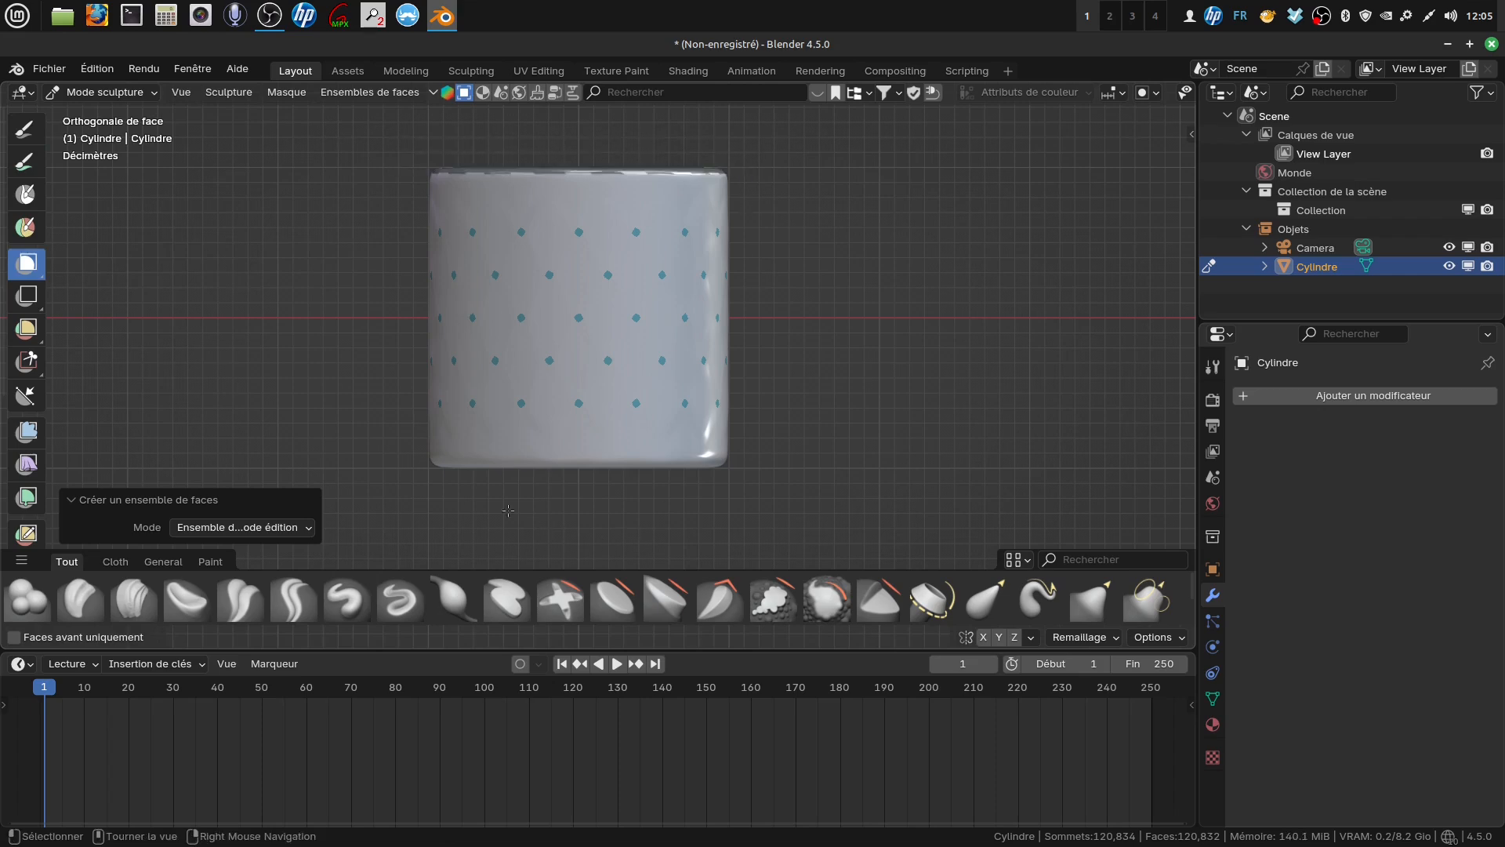
pyautogui.moveTo(415, 456); pyautogui.dragTo(762, 486)
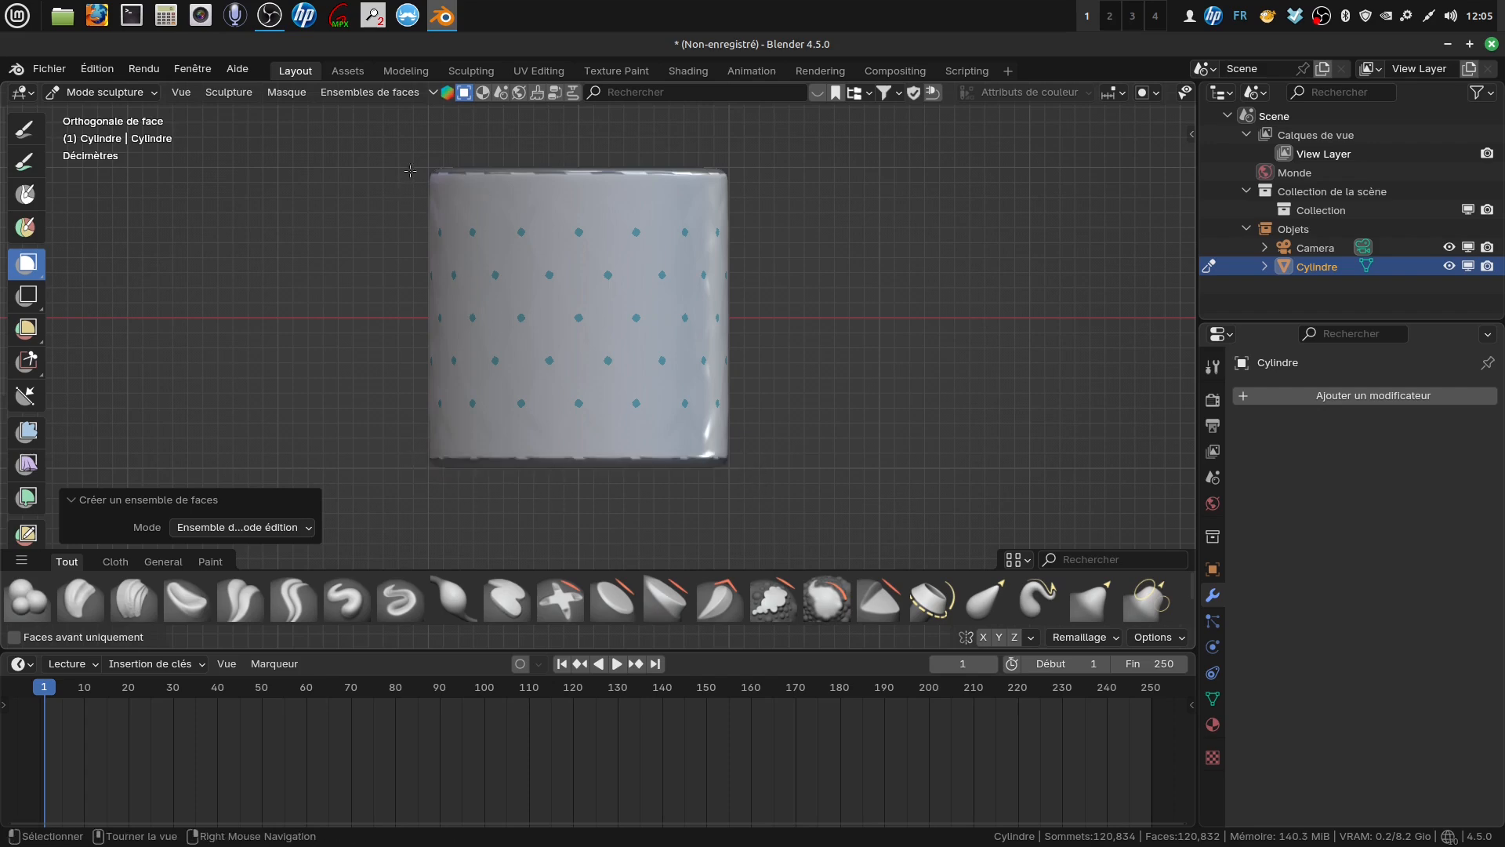
pyautogui.moveTo(394, 143); pyautogui.dragTo(740, 176)
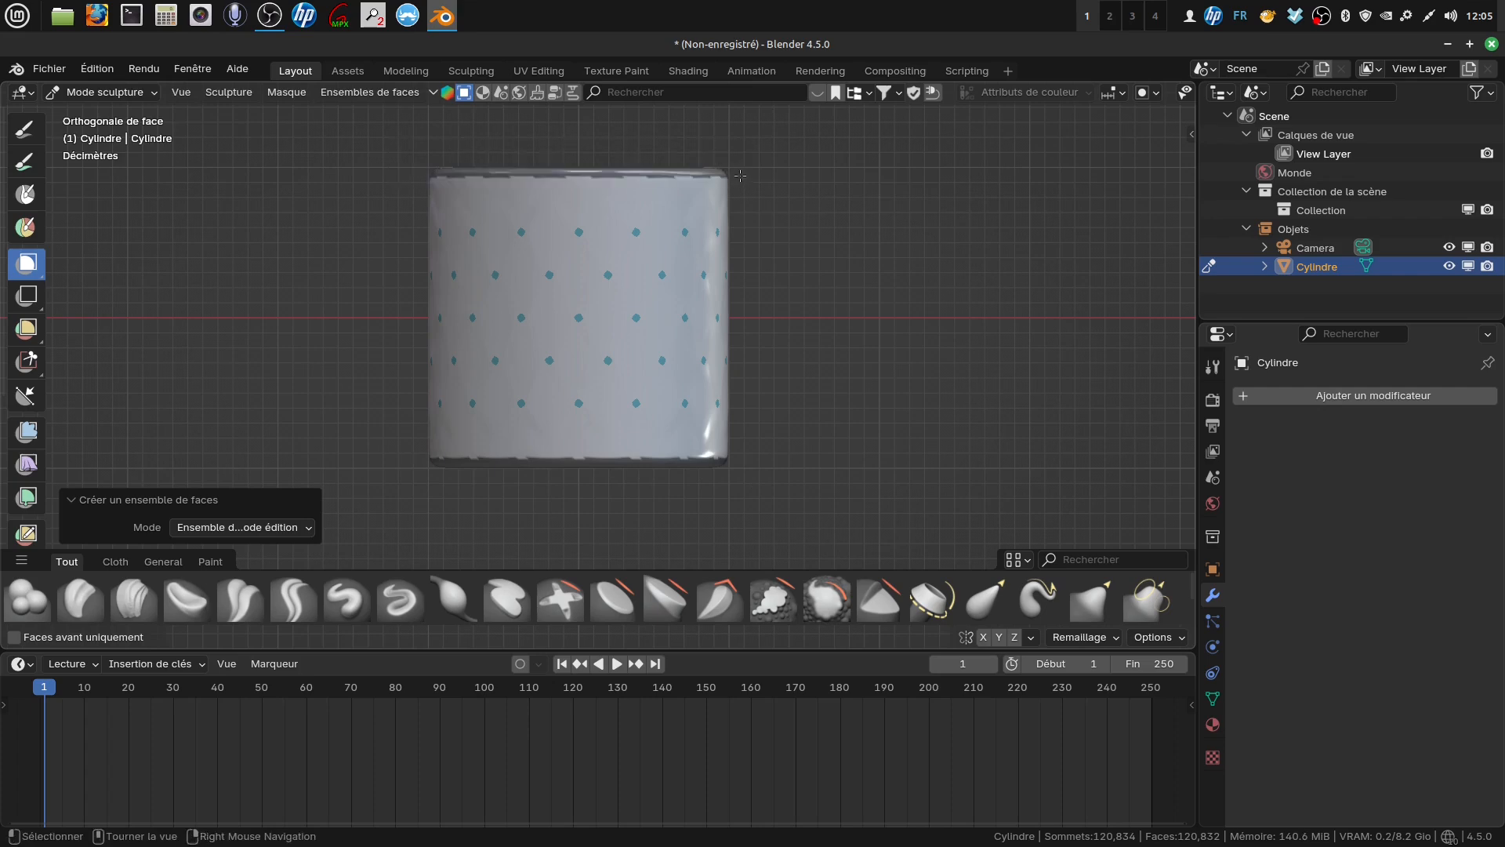
pyautogui.click(274, 92)
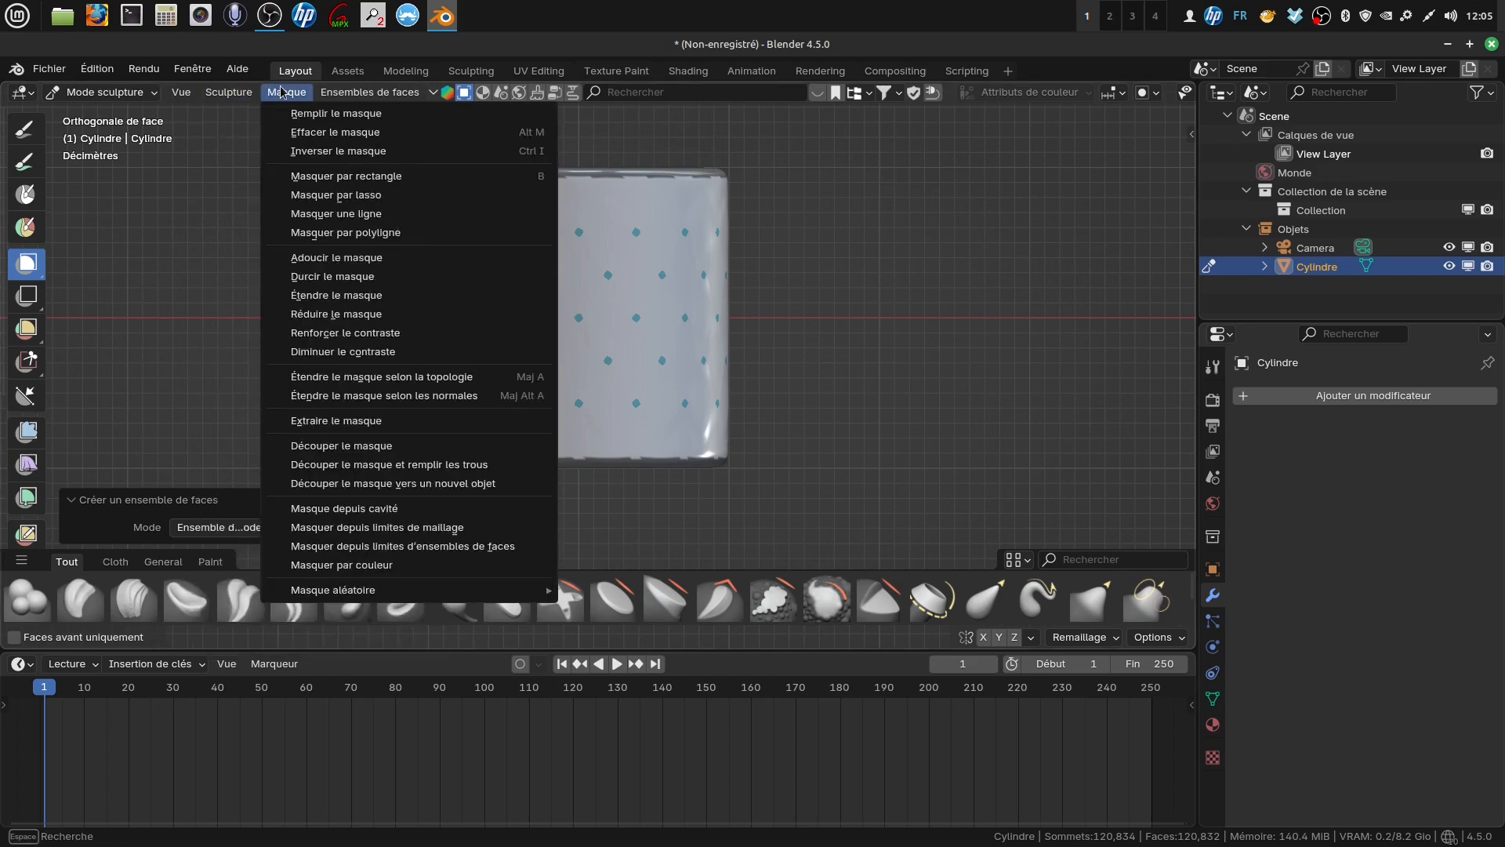
pyautogui.click(367, 258)
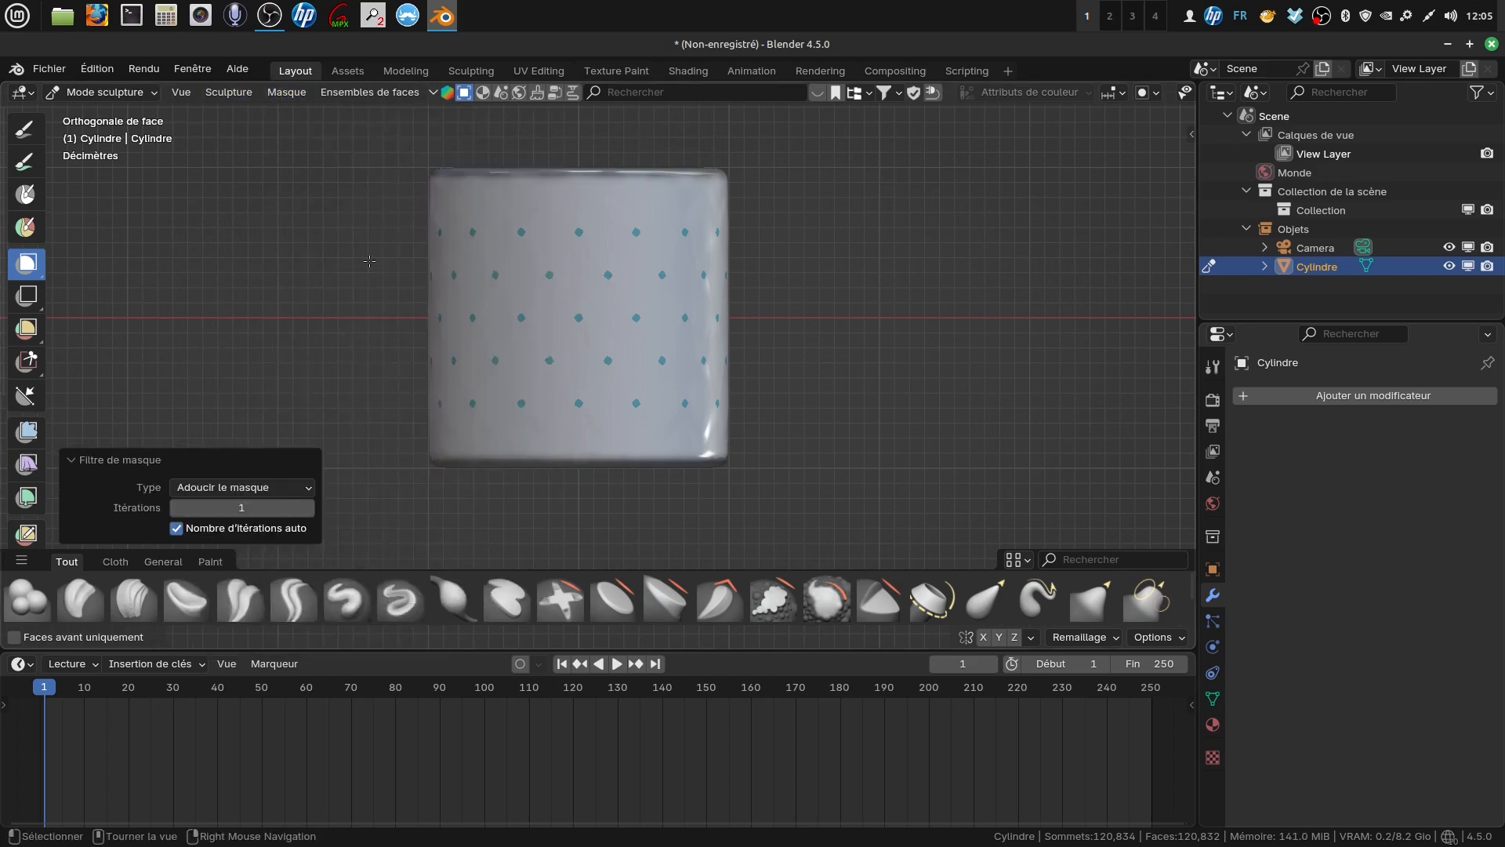
# Choose the Cloth Filter, set its filter type to Inflate (Gonfler) and enable the use of face sets
pyautogui.click(25, 465)
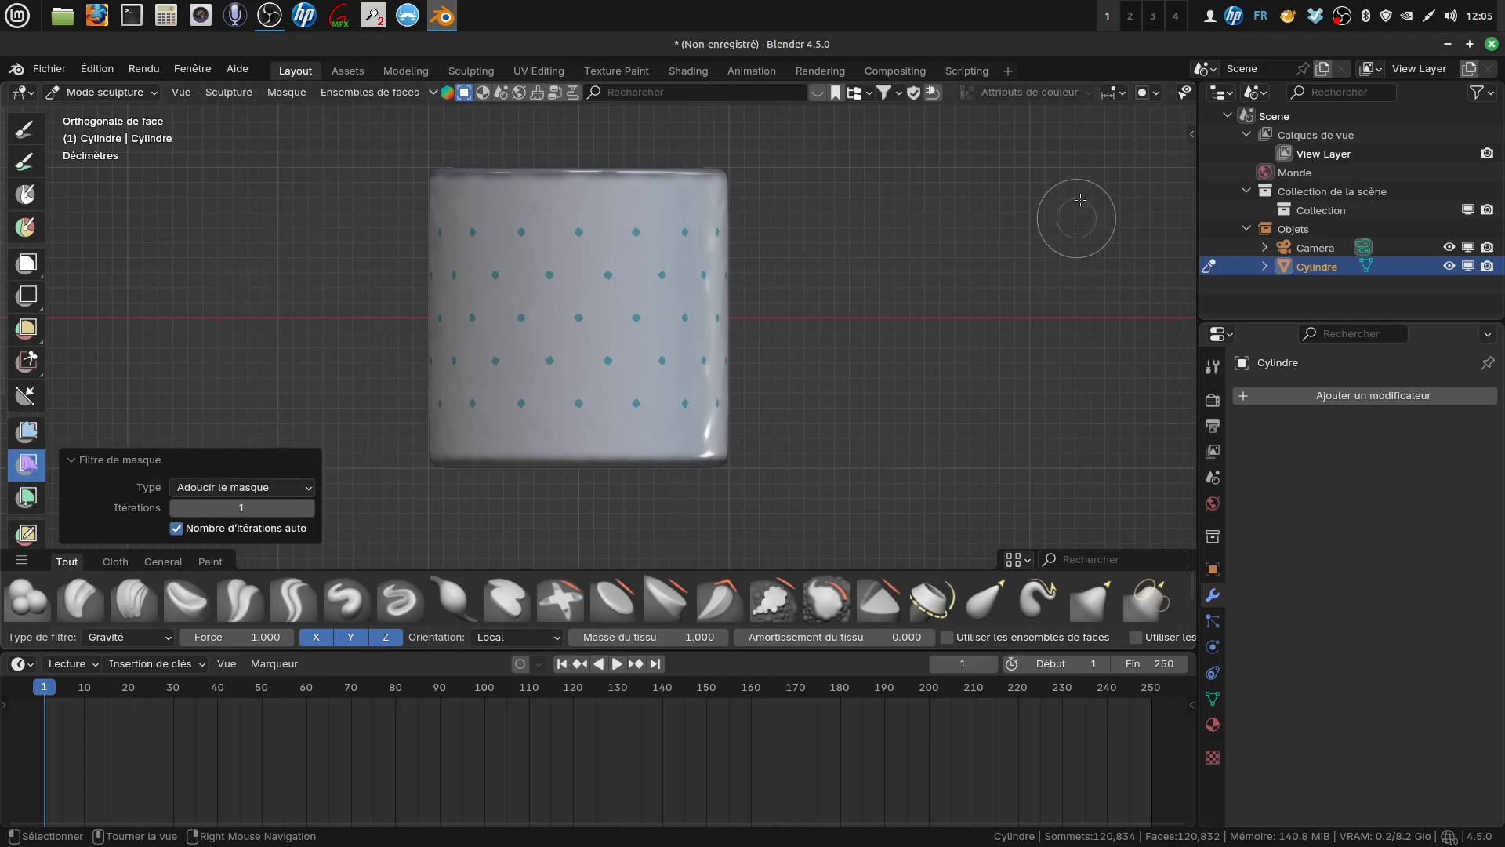
pyautogui.press('n')
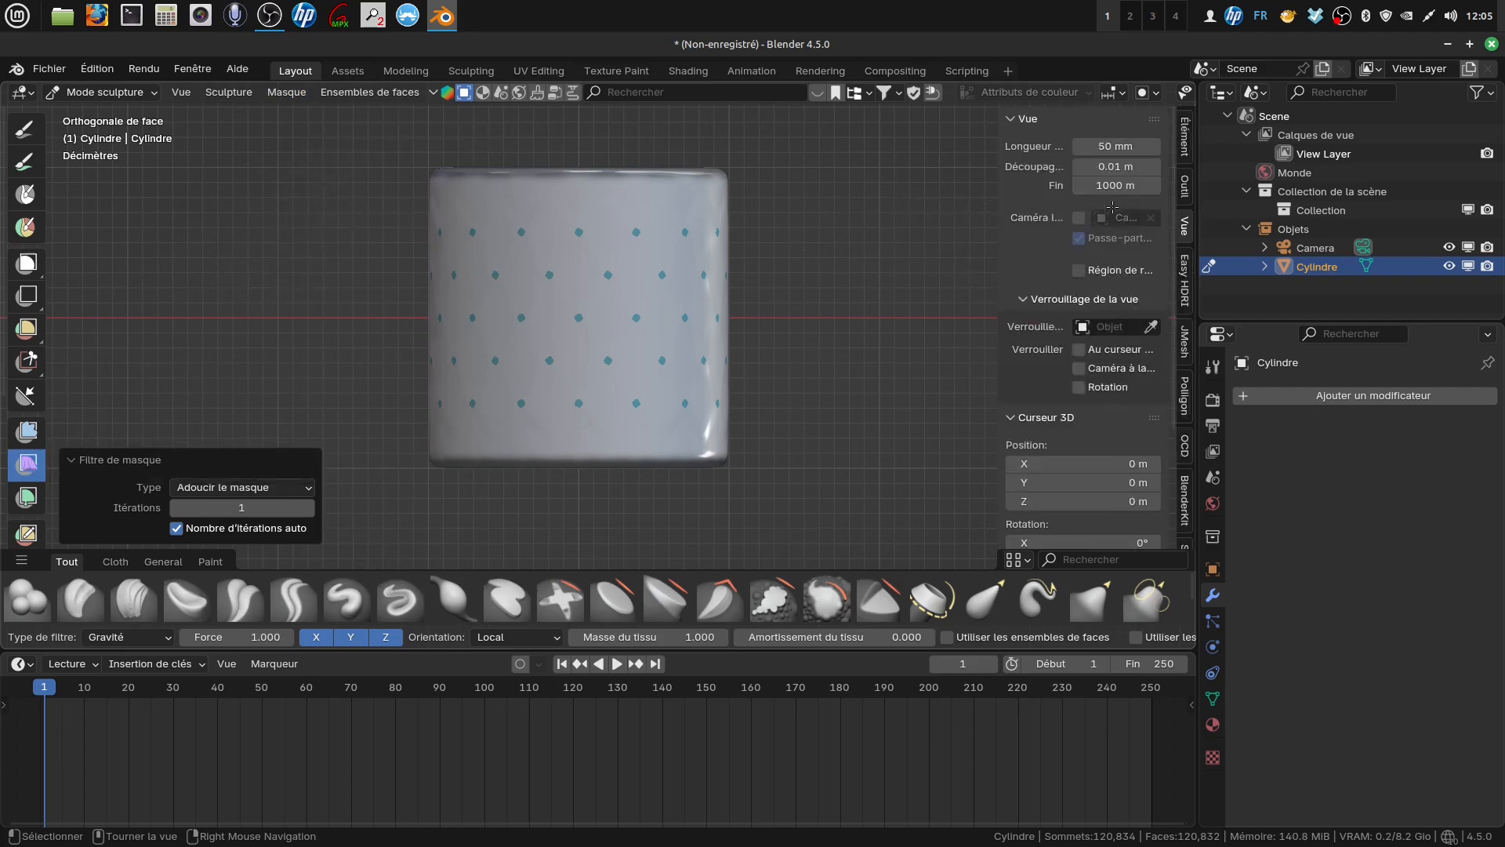
pyautogui.click(1185, 188)
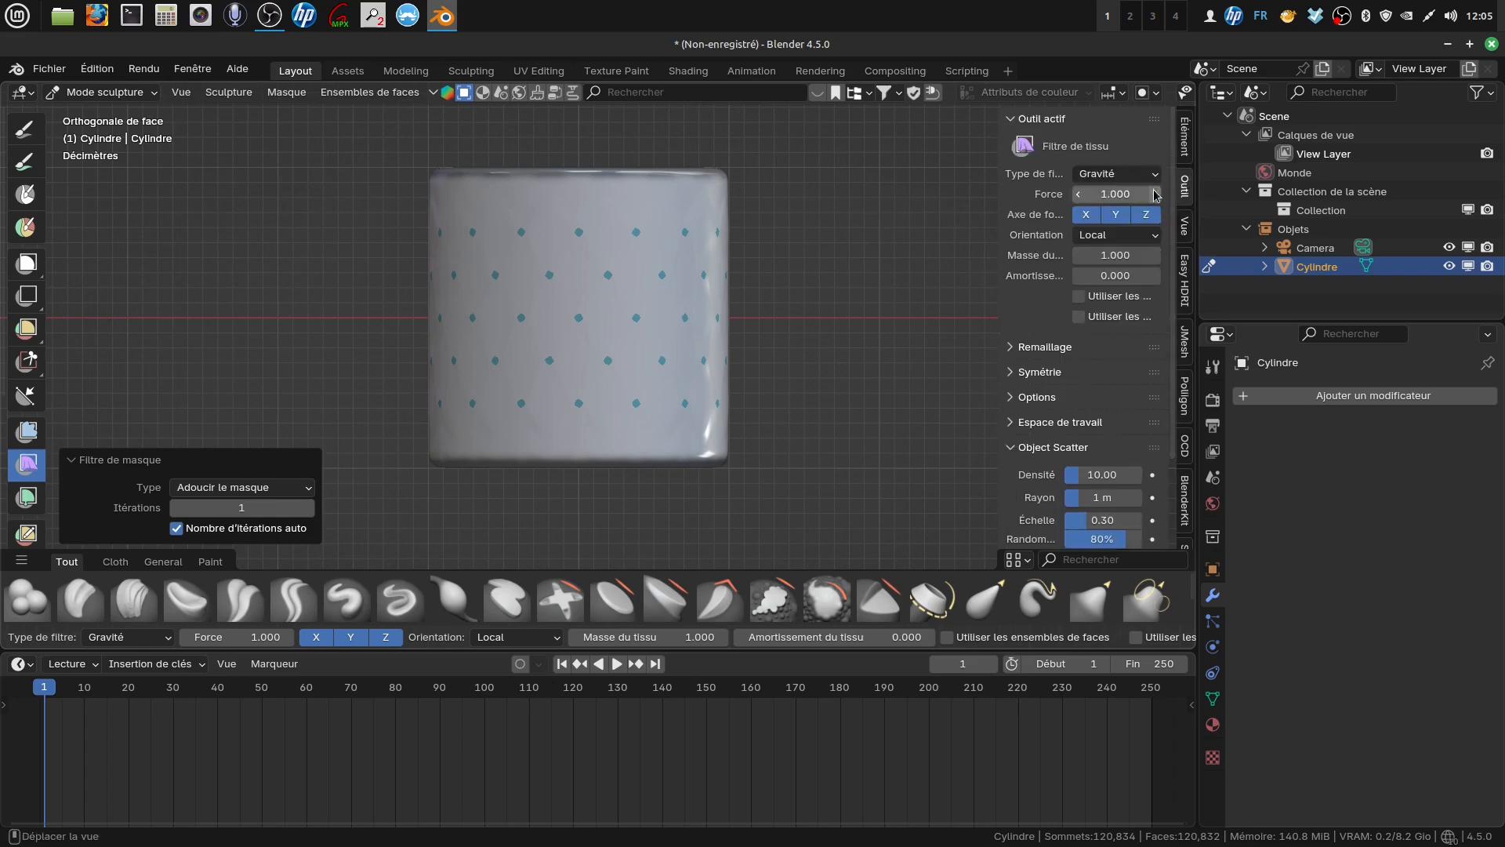
pyautogui.click(1159, 174)
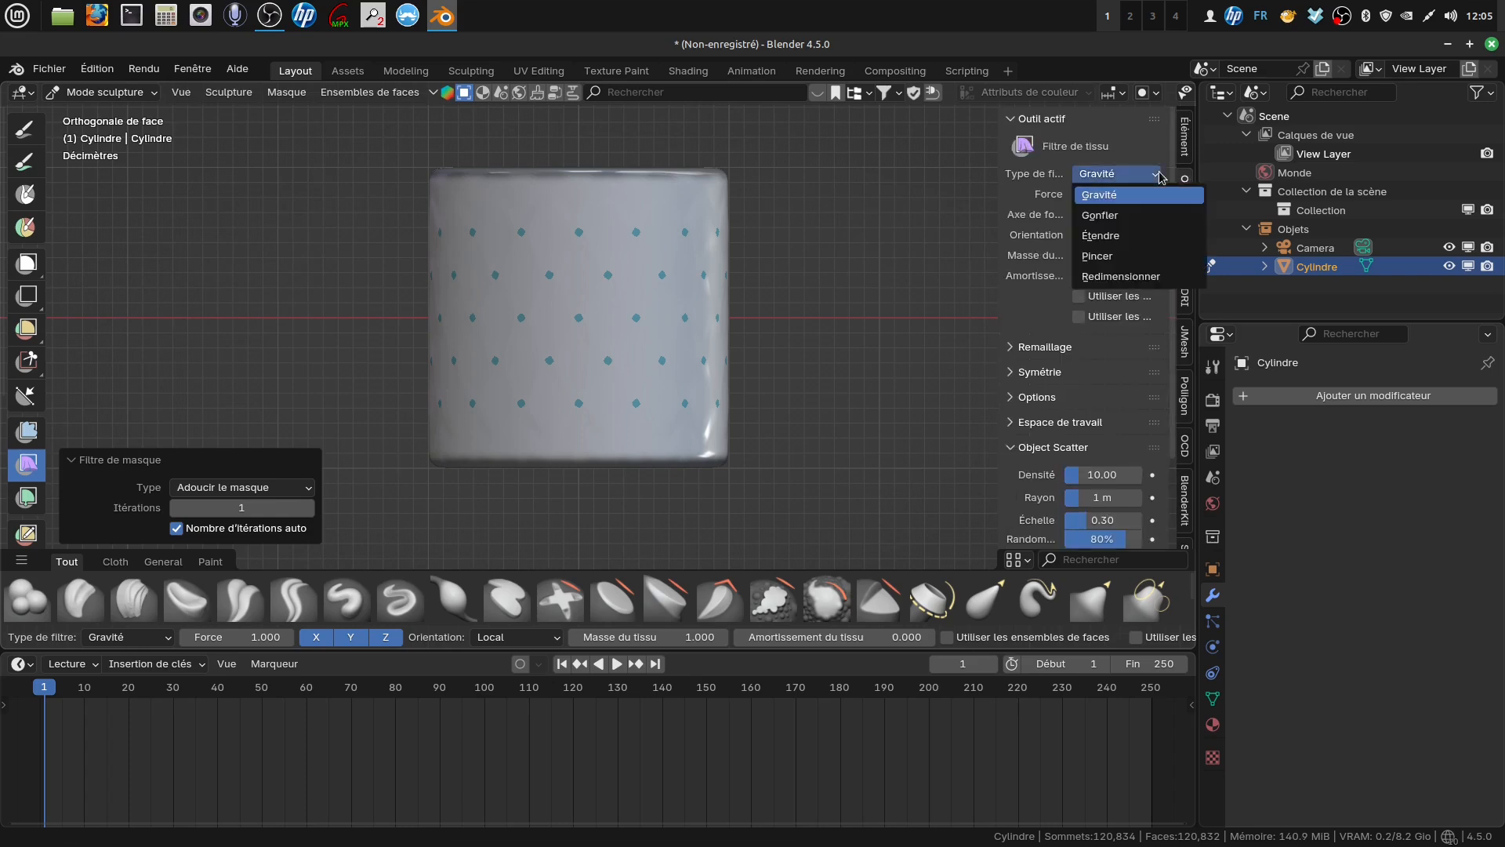
pyautogui.click(1129, 216)
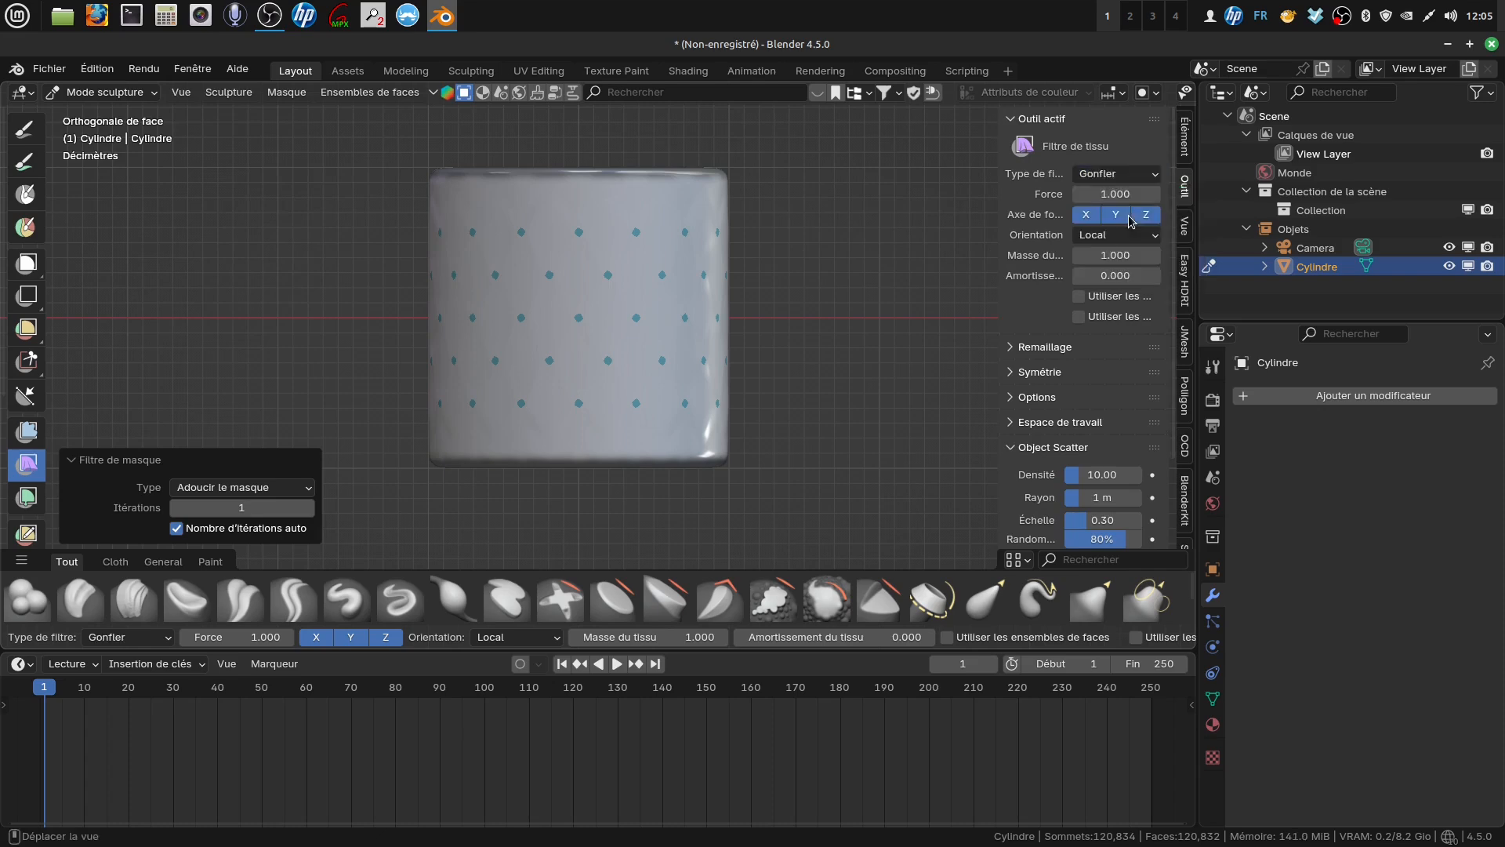
pyautogui.click(1081, 297)
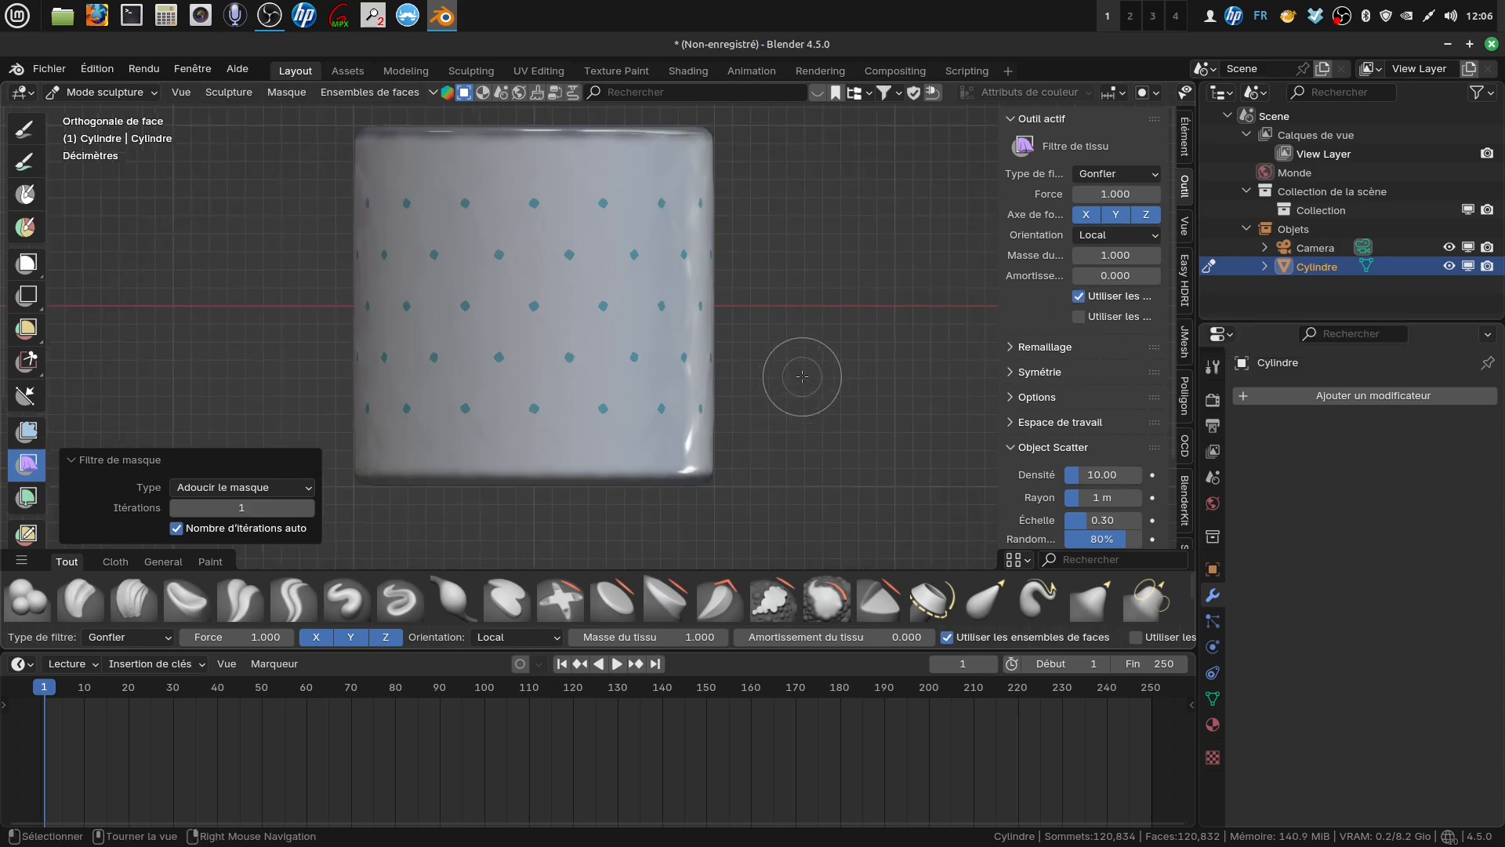
# Apply the Inflate cloth filter to the side wall, starting on a central button, to puff it into diamond tufts
pyautogui.moveTo(803, 381); pyautogui.dragTo(754, 369)
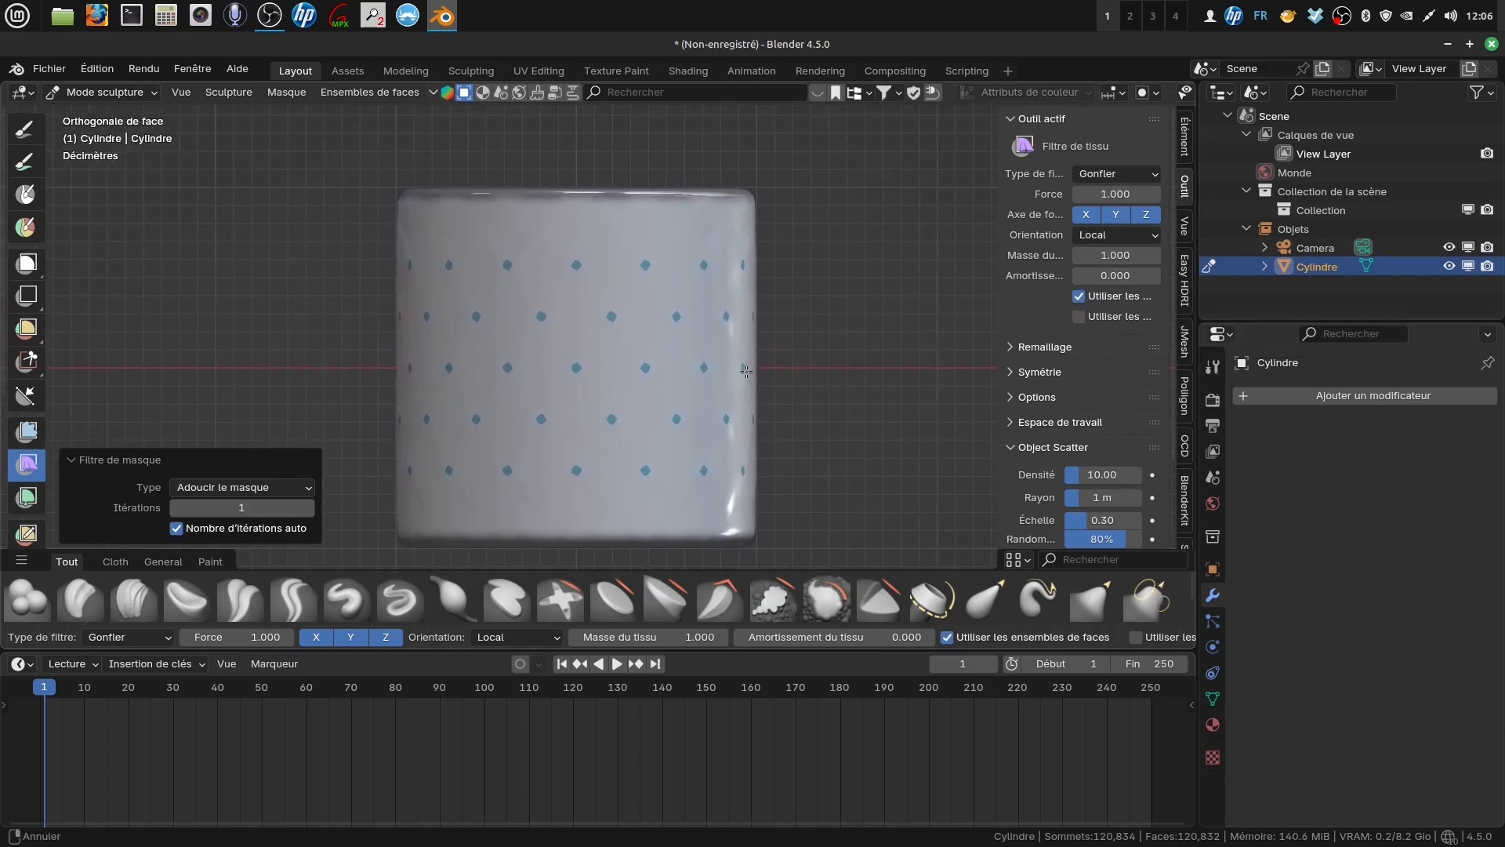
pyautogui.scroll(2, 788, 435)
pyautogui.scroll(-1, 759, 388)
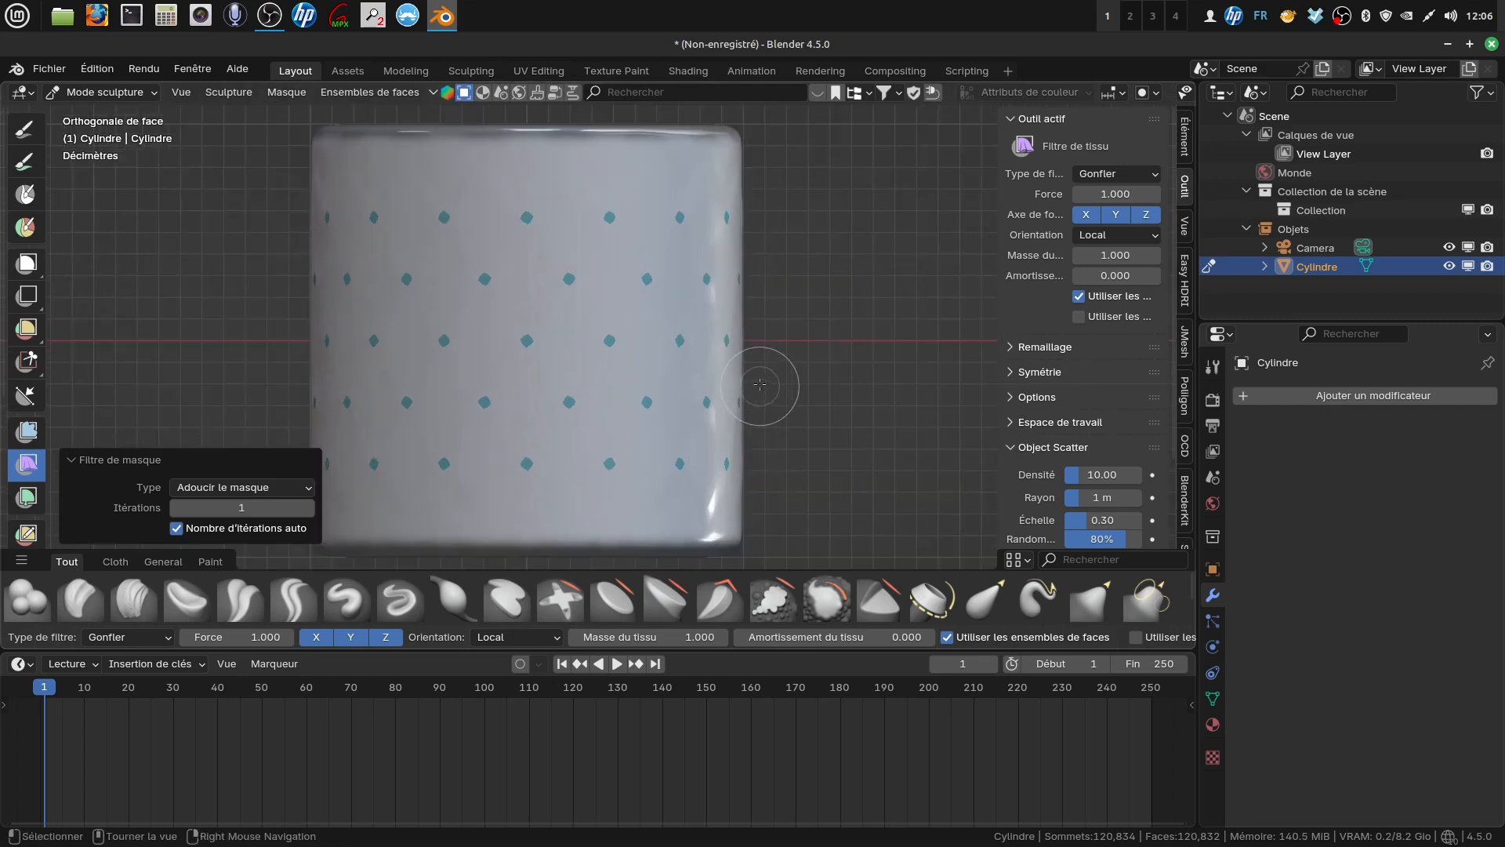
pyautogui.keyDown('shift'); pyautogui.moveTo(762, 384); pyautogui.dragTo(778, 382, button='middle'); pyautogui.keyUp('shift')
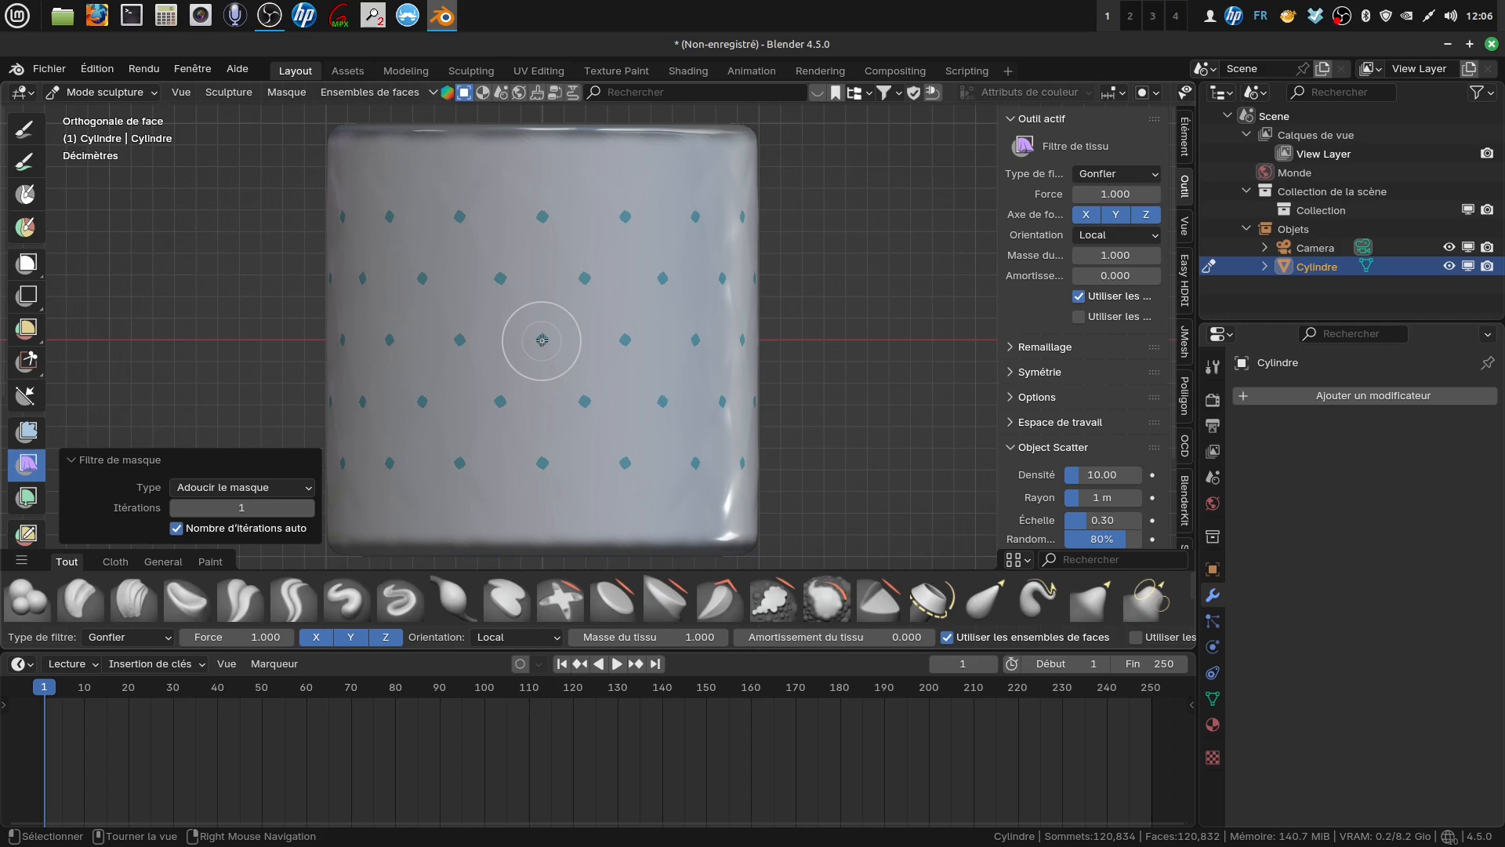
pyautogui.moveTo(541, 340); pyautogui.dragTo(511, 340)
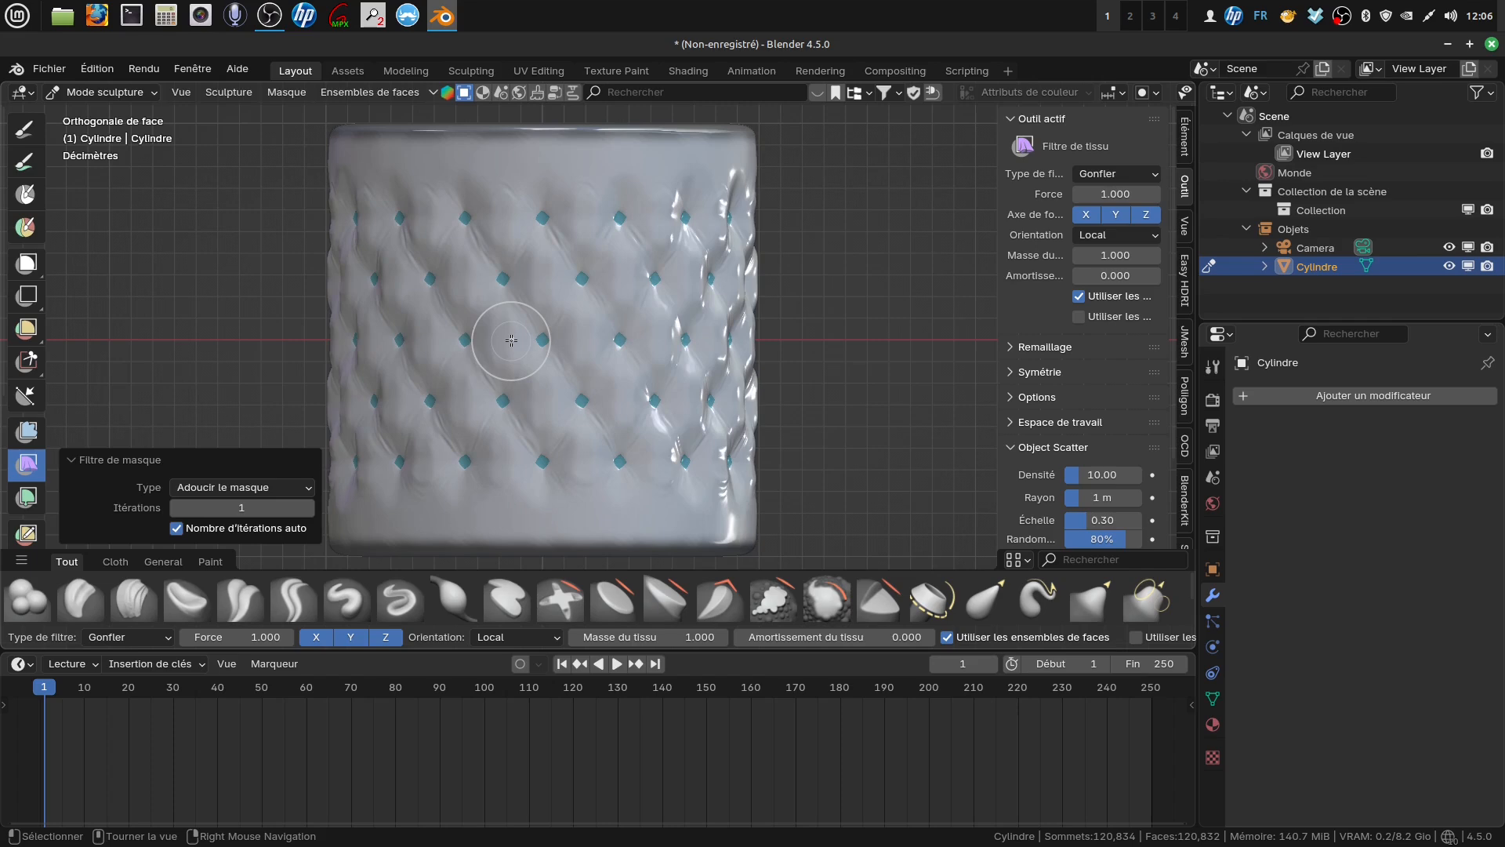
pyautogui.moveTo(511, 340); pyautogui.dragTo(511, 340)
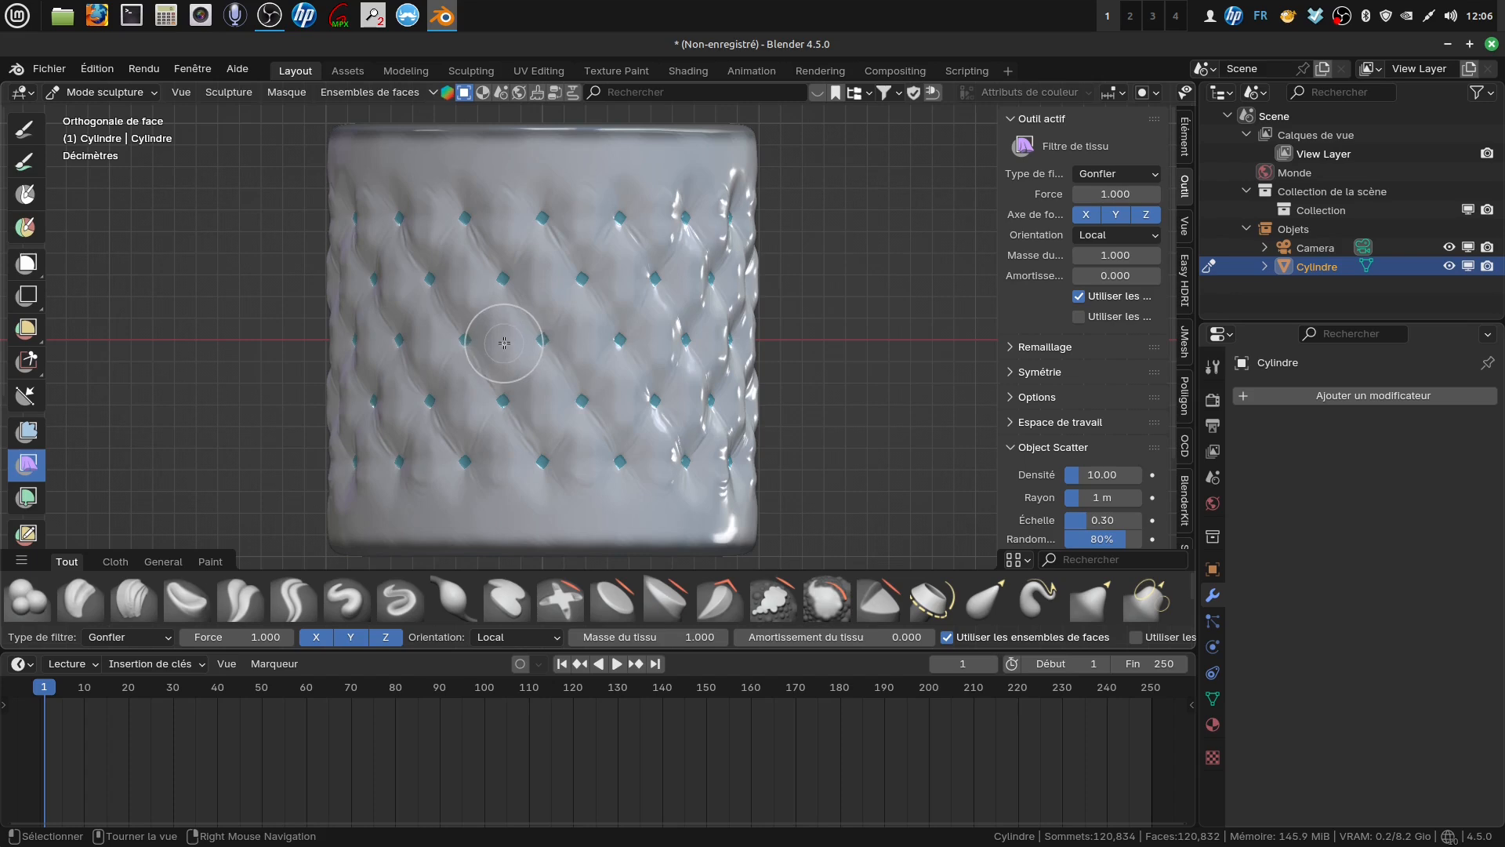
# Apply further short passes of the Inflate cloth filter near the wall's centre to deepen the diamond tufts
pyautogui.moveTo(513, 343); pyautogui.dragTo(526, 345)
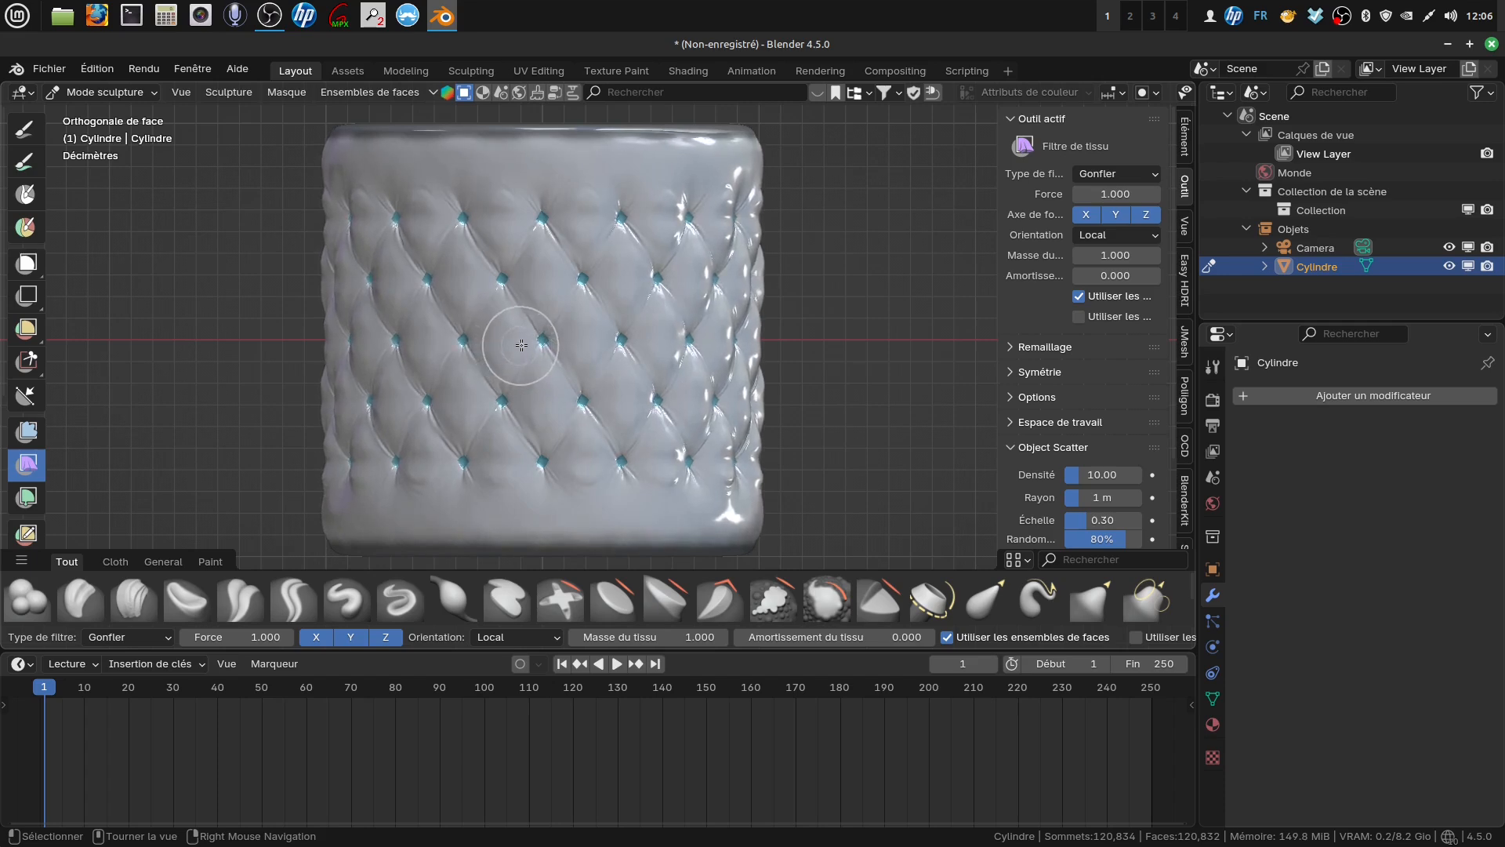
pyautogui.moveTo(522, 345); pyautogui.dragTo(523, 345)
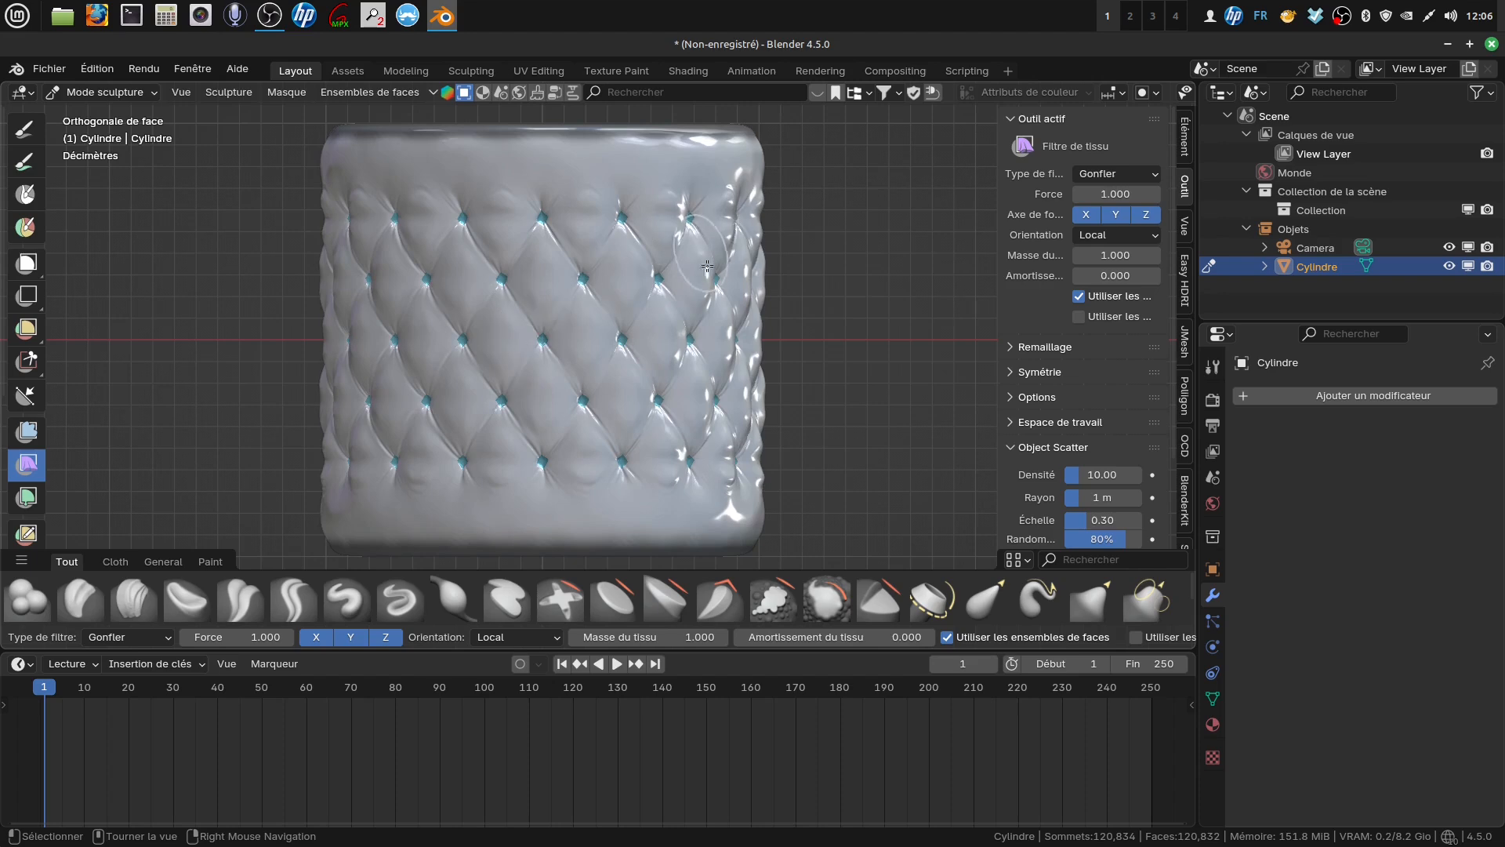
pyautogui.scroll(-2, 547, 229)
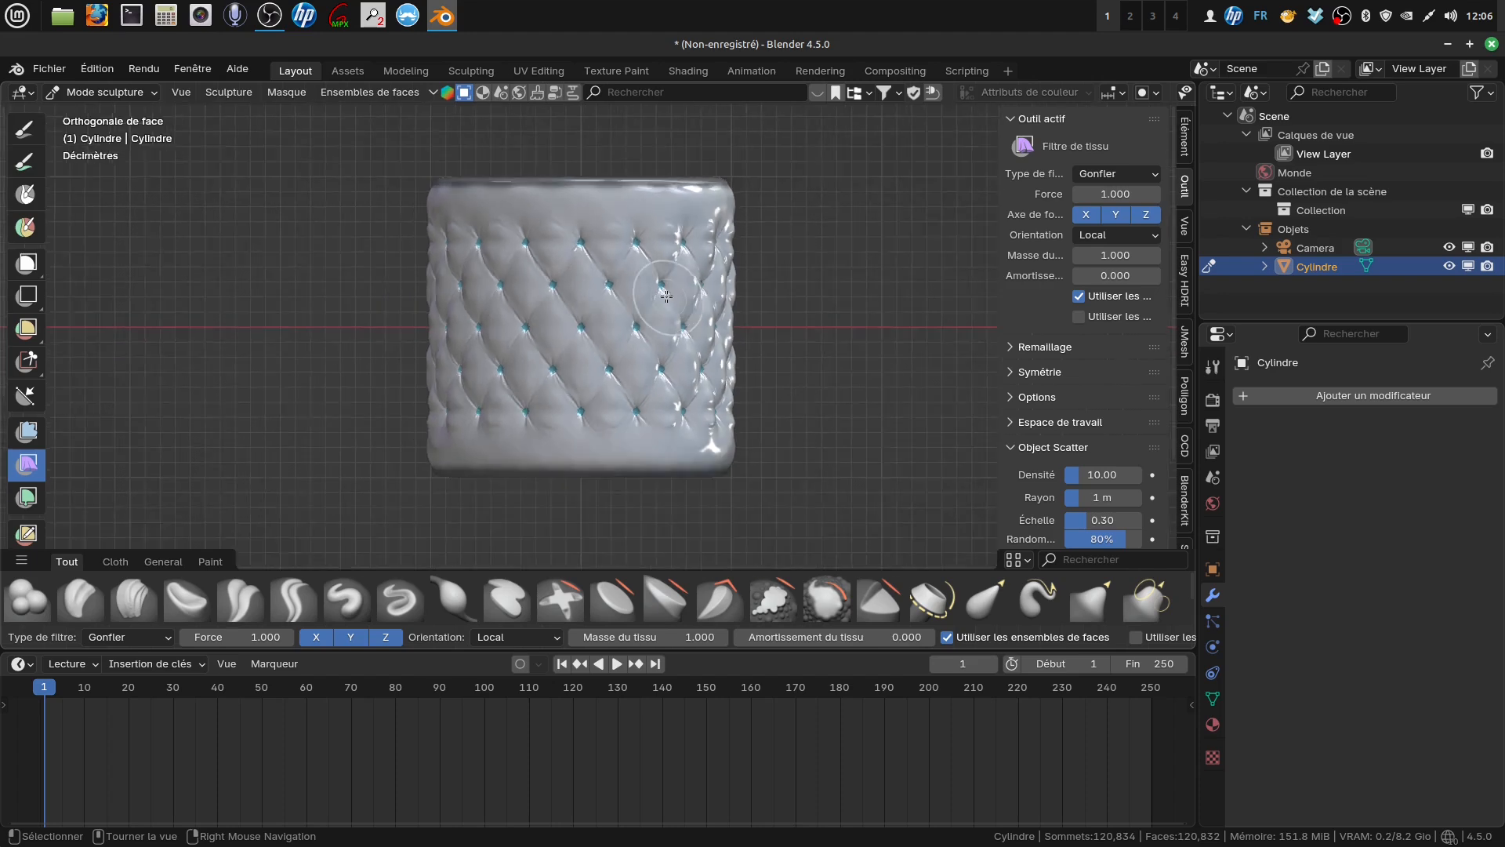
pyautogui.moveTo(547, 228)
pyautogui.mouseDown(button='middle')
pyautogui.moveTo(539, 329)
pyautogui.moveTo(877, 280)
pyautogui.moveTo(757, 344)
pyautogui.moveTo(765, 326)
pyautogui.moveTo(702, 290)
pyautogui.moveTo(715, 277)
pyautogui.mouseUp(button='middle')
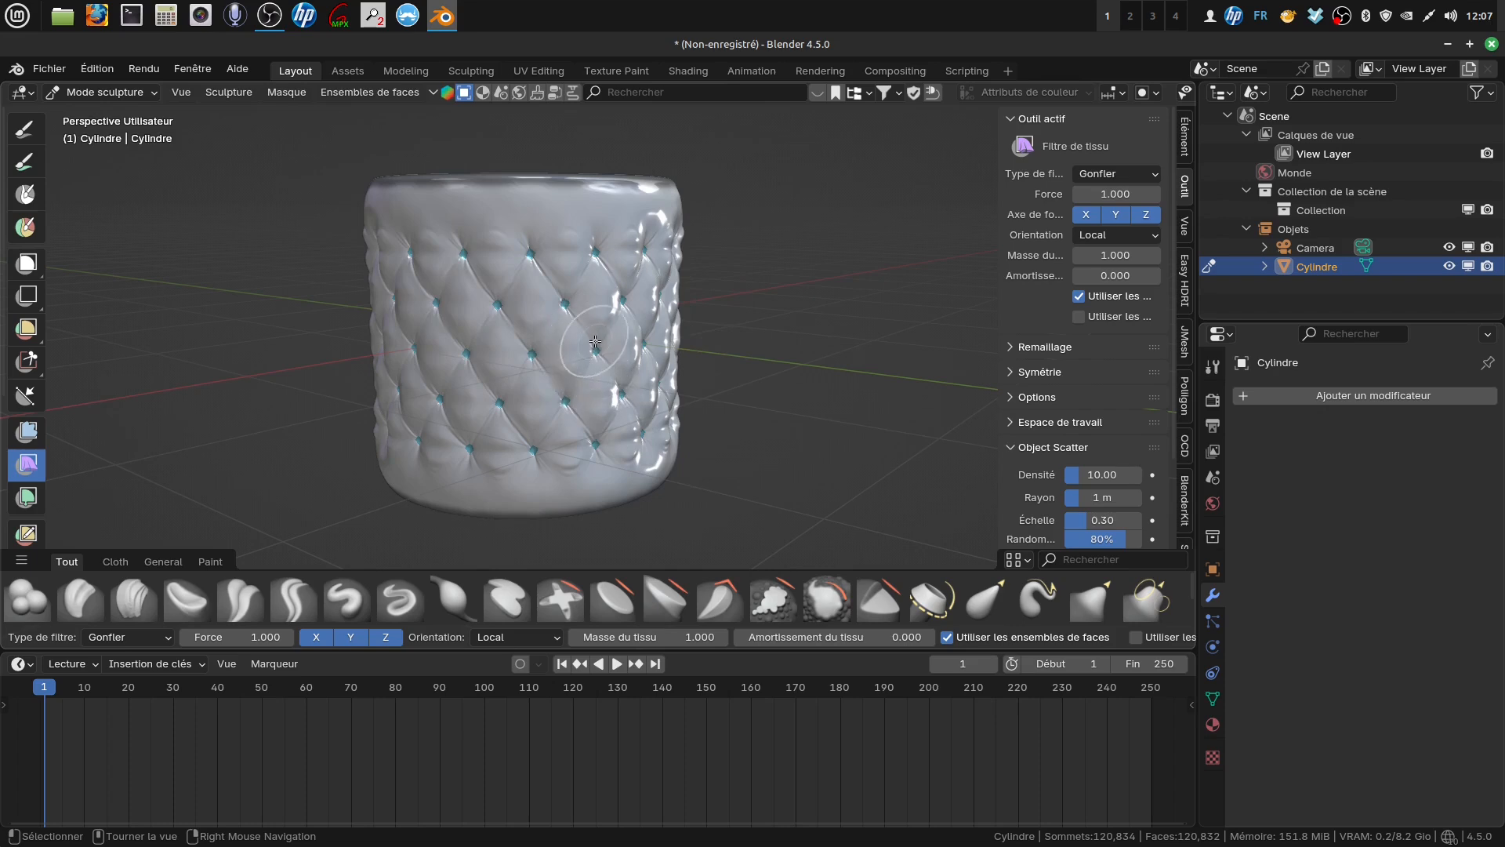
# In front view, choose the Smooth brush and set its radius to 19 px
pyautogui.press('KP_1')
pyautogui.scroll(3, 595, 341)
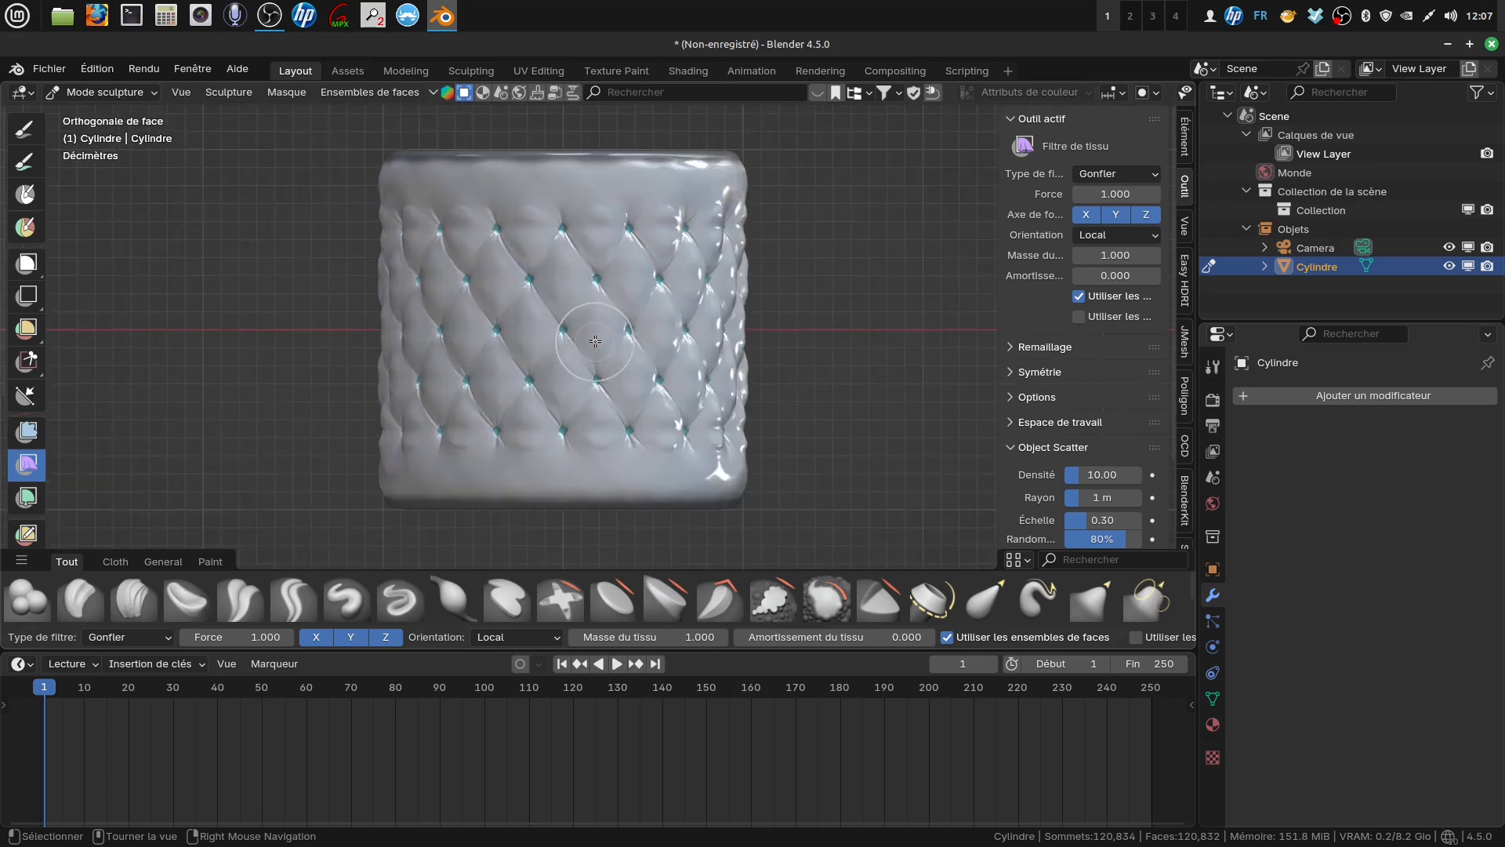
pyautogui.keyDown('shift'); pyautogui.moveTo(649, 401); pyautogui.dragTo(656, 368, button='middle'); pyautogui.keyUp('shift')
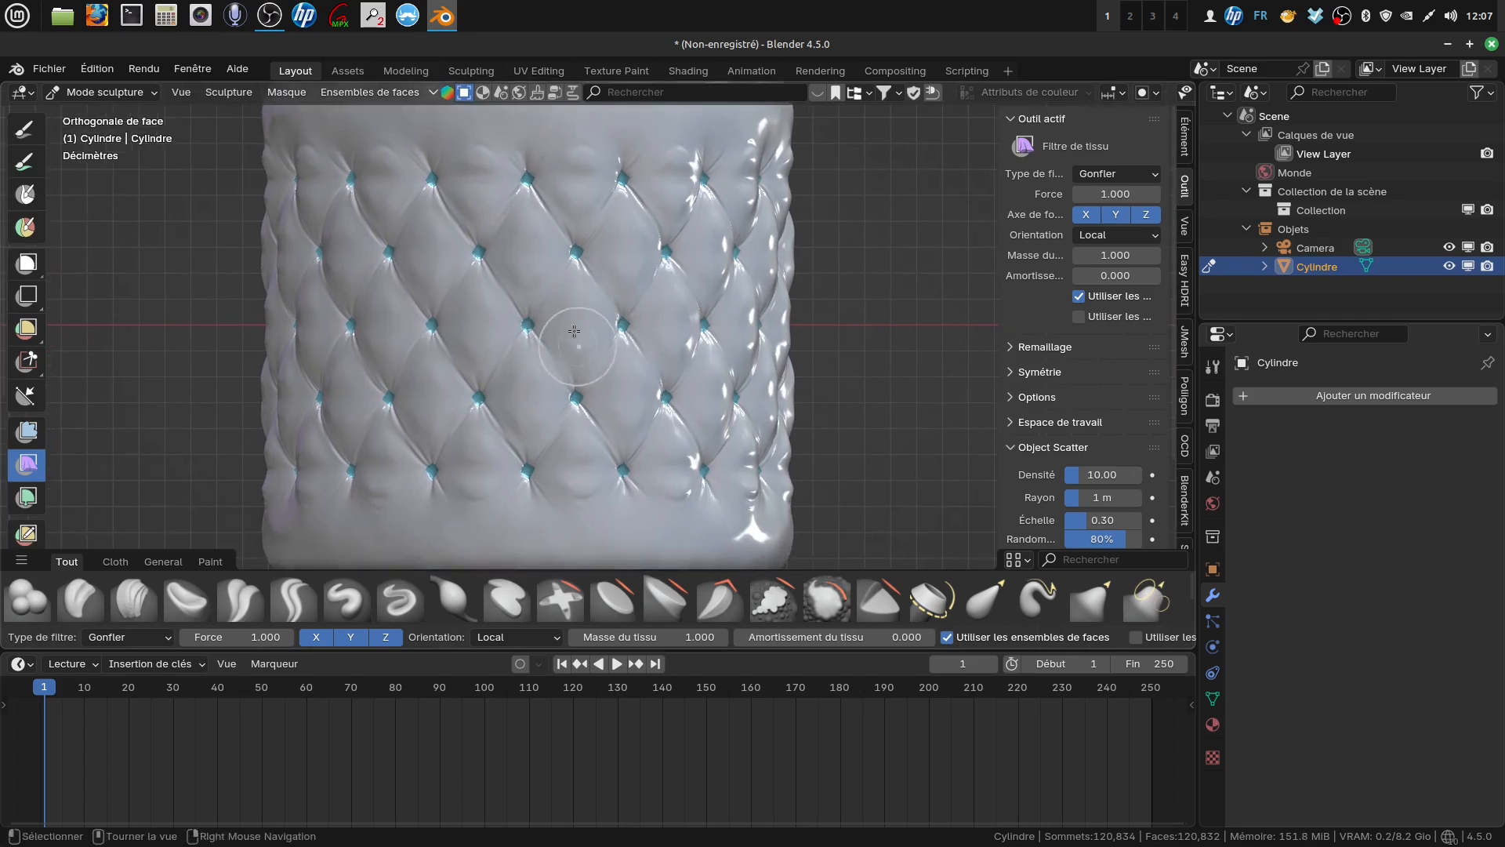
pyautogui.scroll(-1, 619, 334)
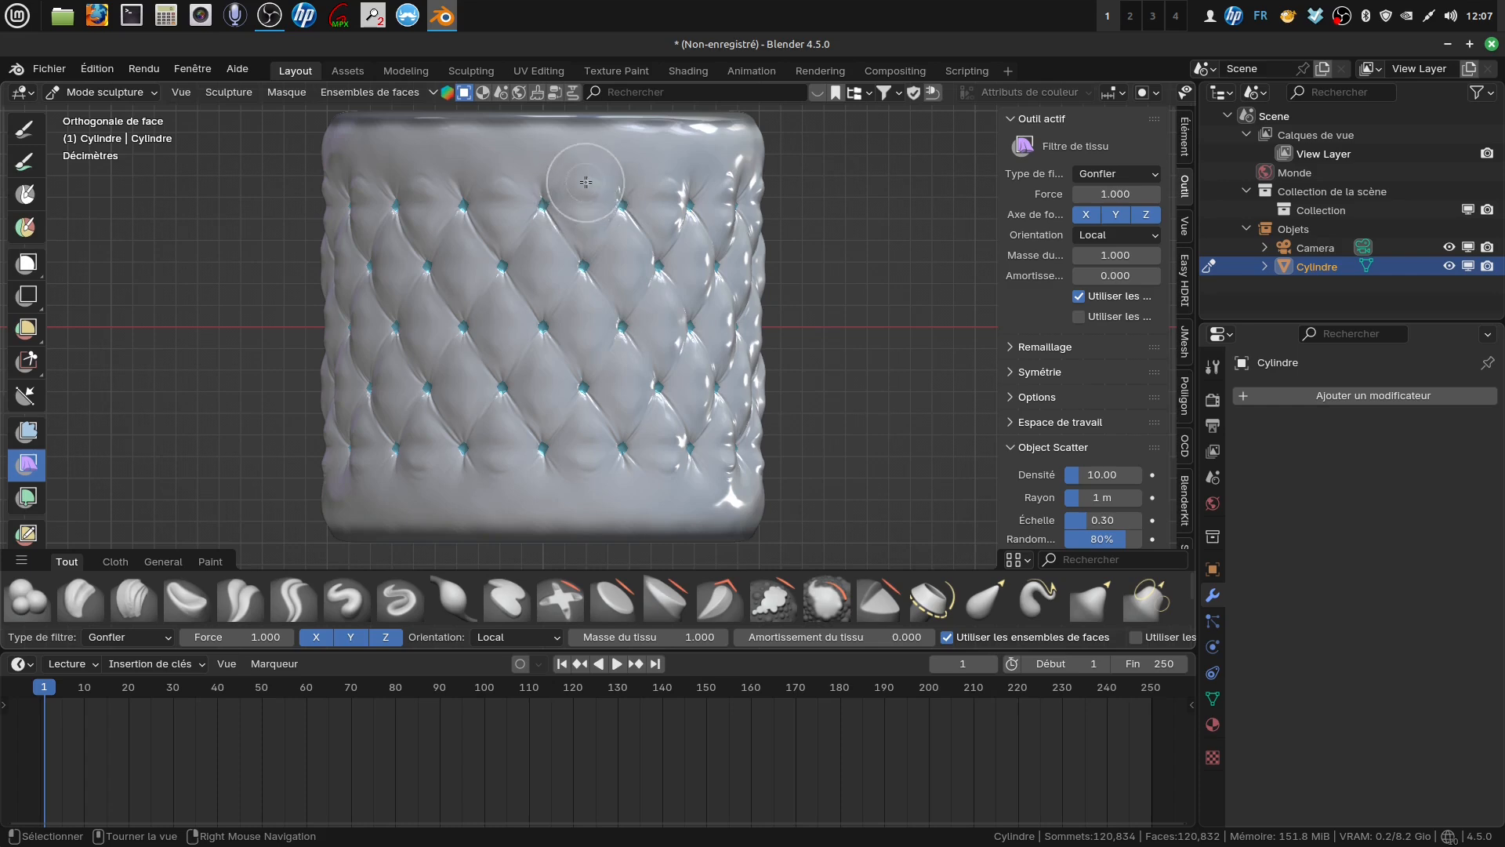
pyautogui.click(826, 600)
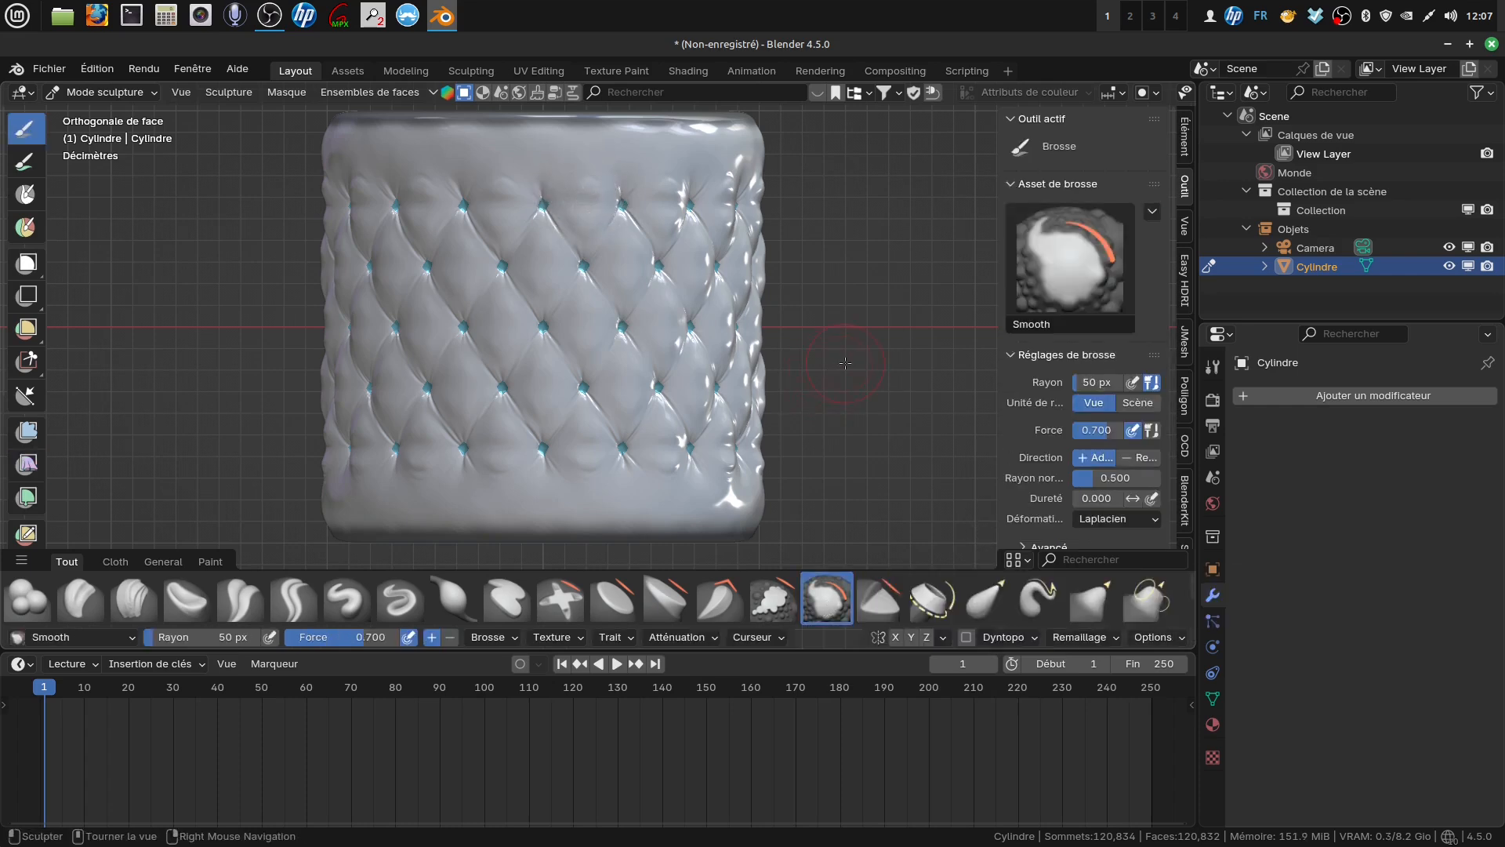
pyautogui.press('f')
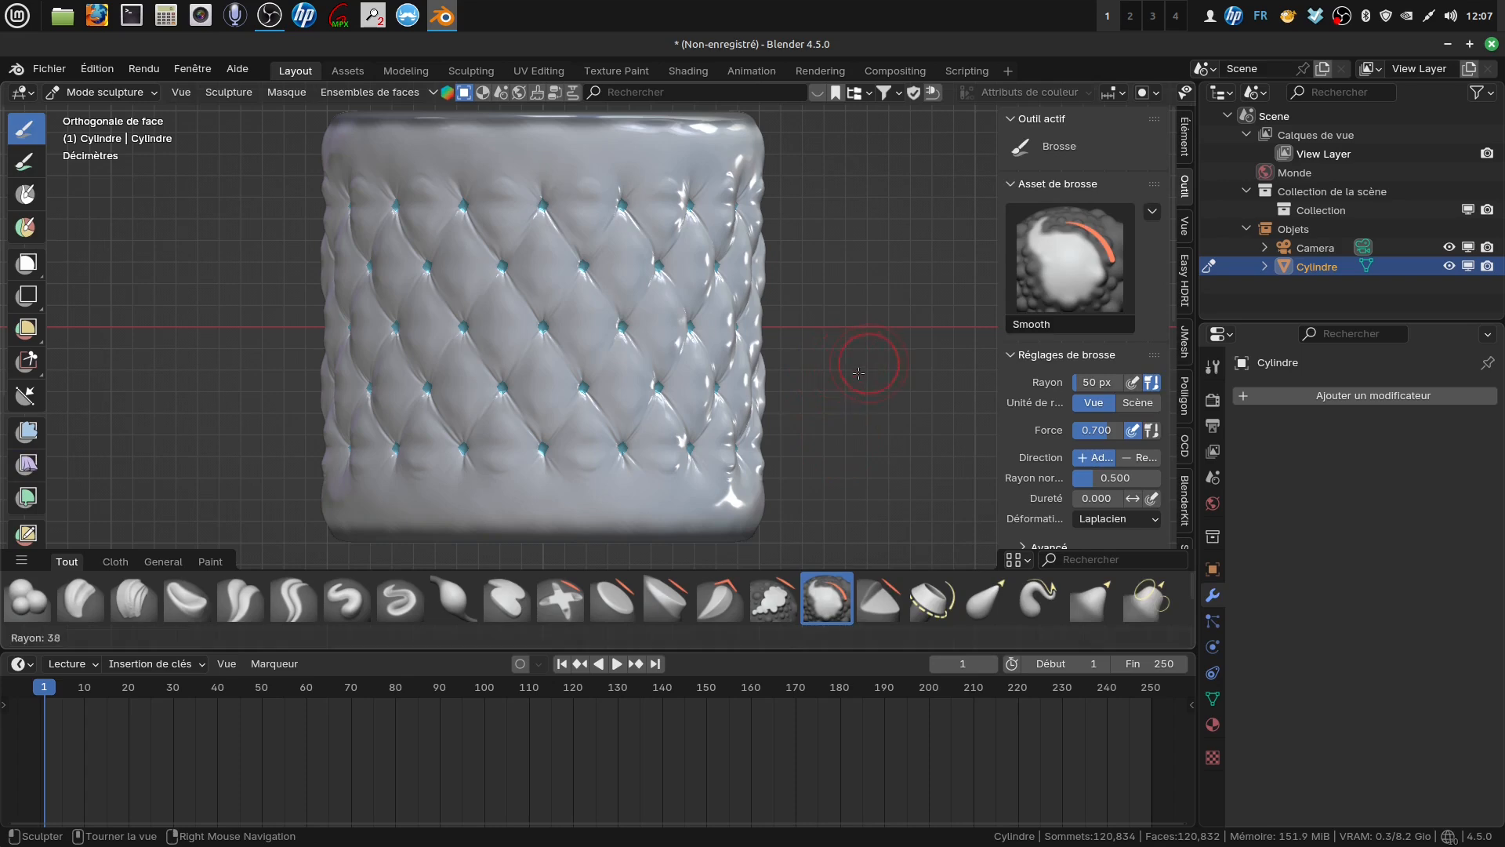
pyautogui.click(844, 379)
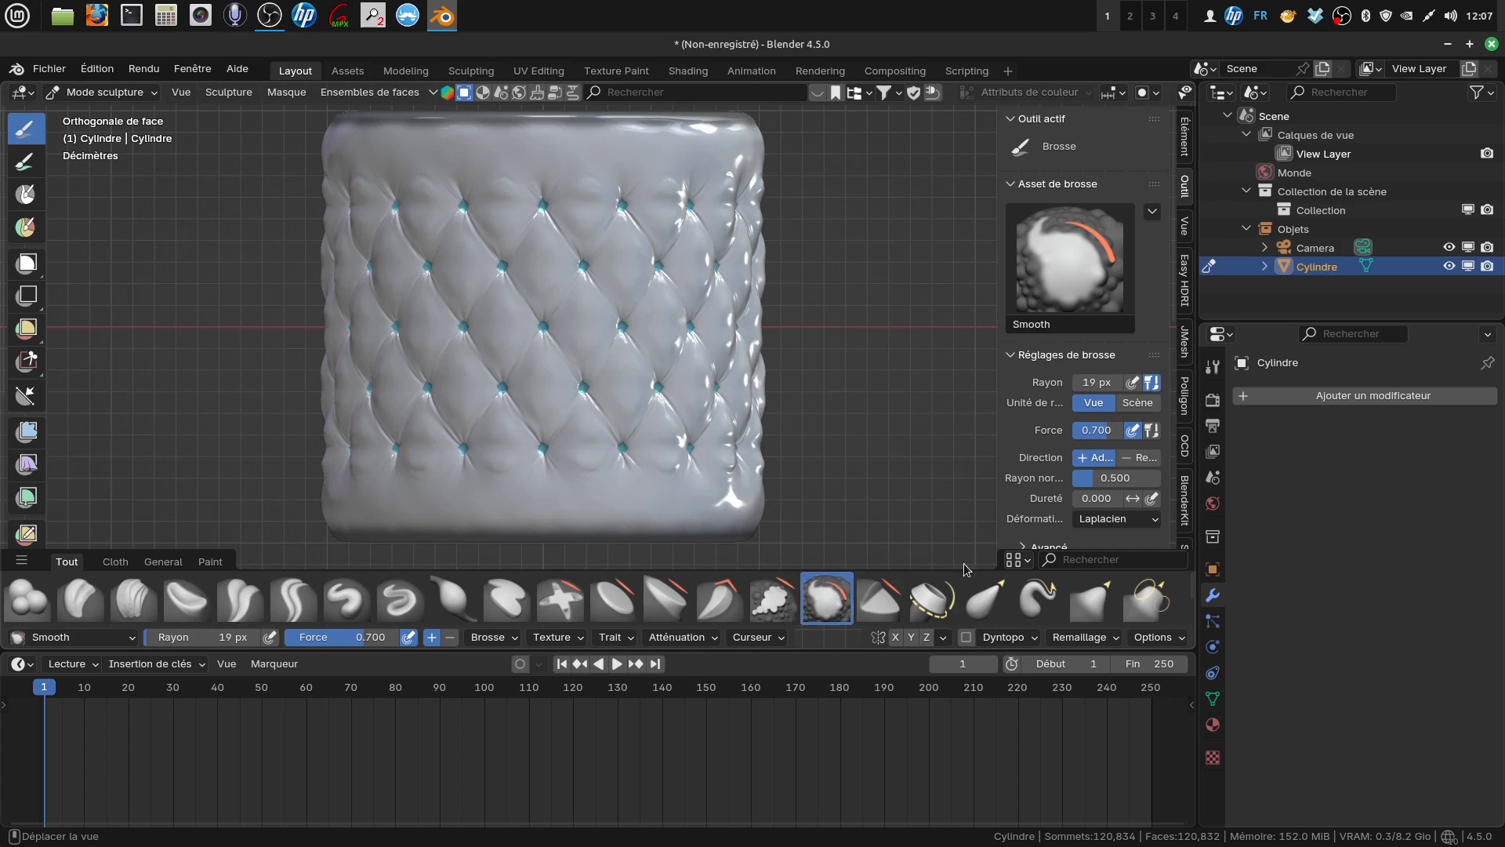
# Enable sculpt tiling along Z and set the radial symmetry around Z to 16
pyautogui.click(943, 636)
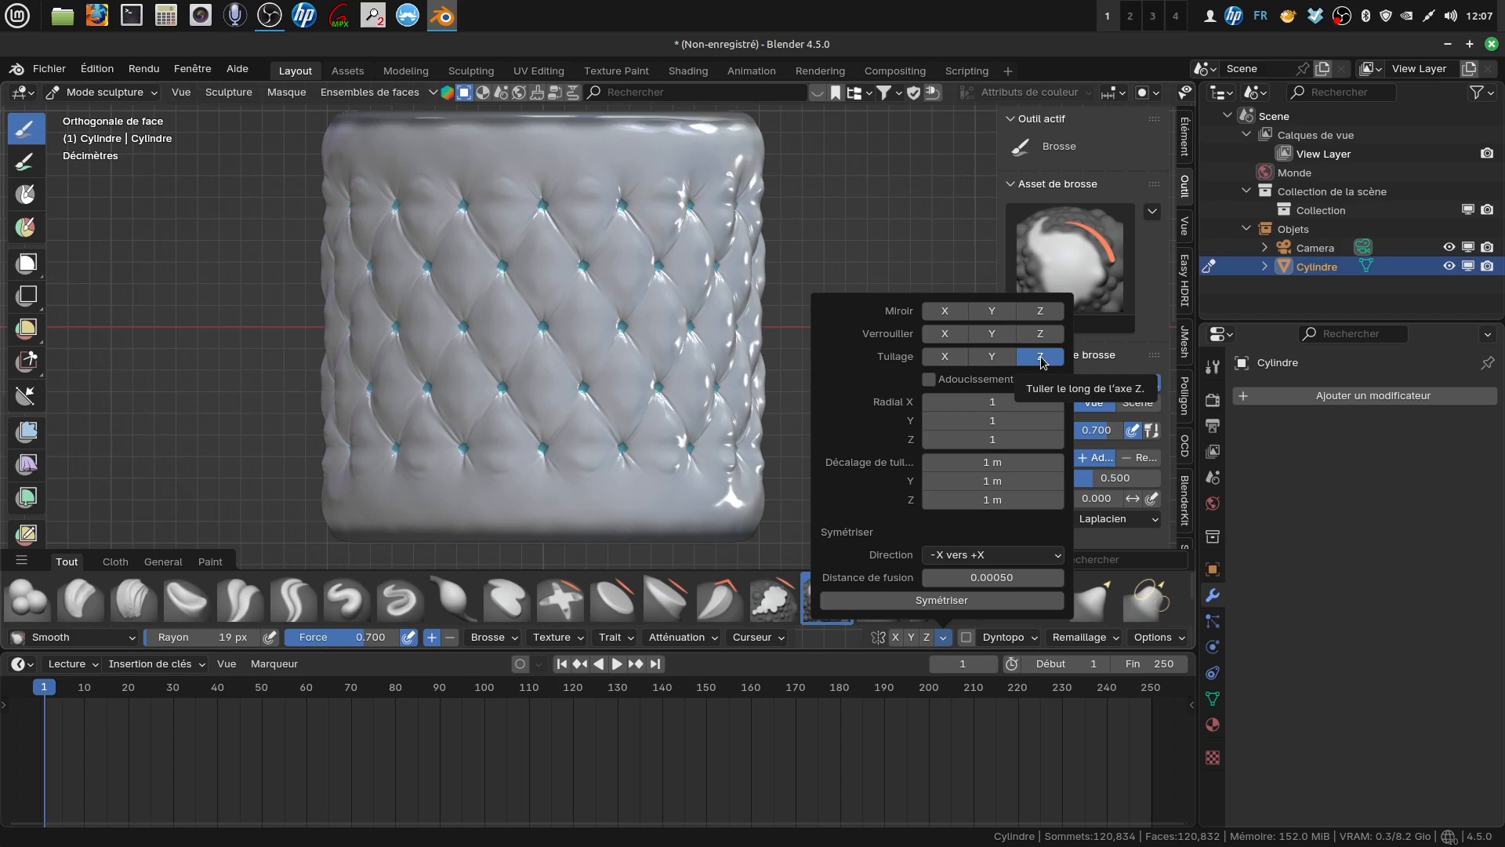
pyautogui.click(996, 440)
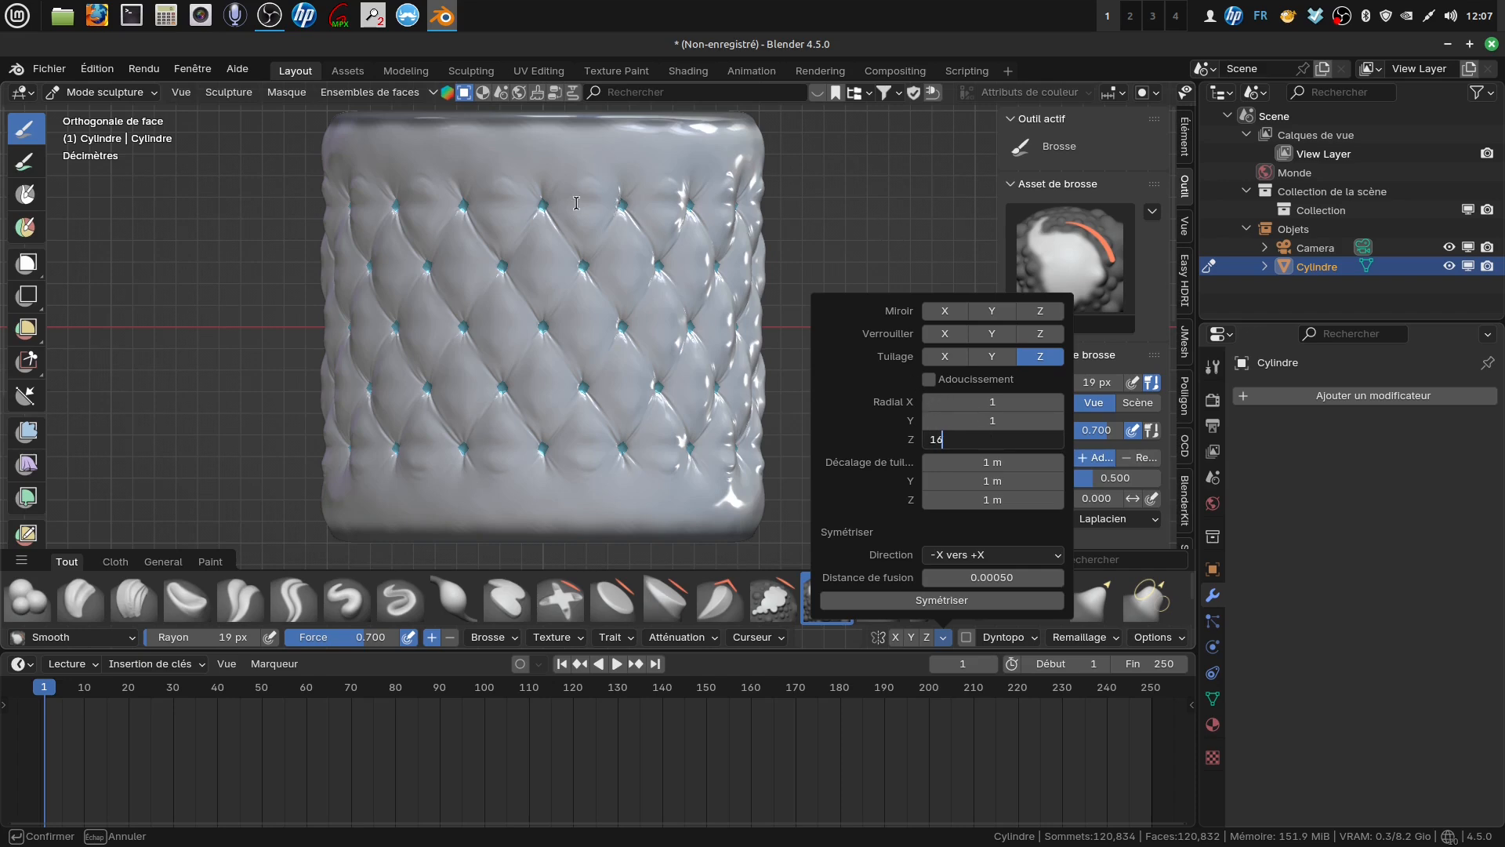
pyautogui.press('Return')
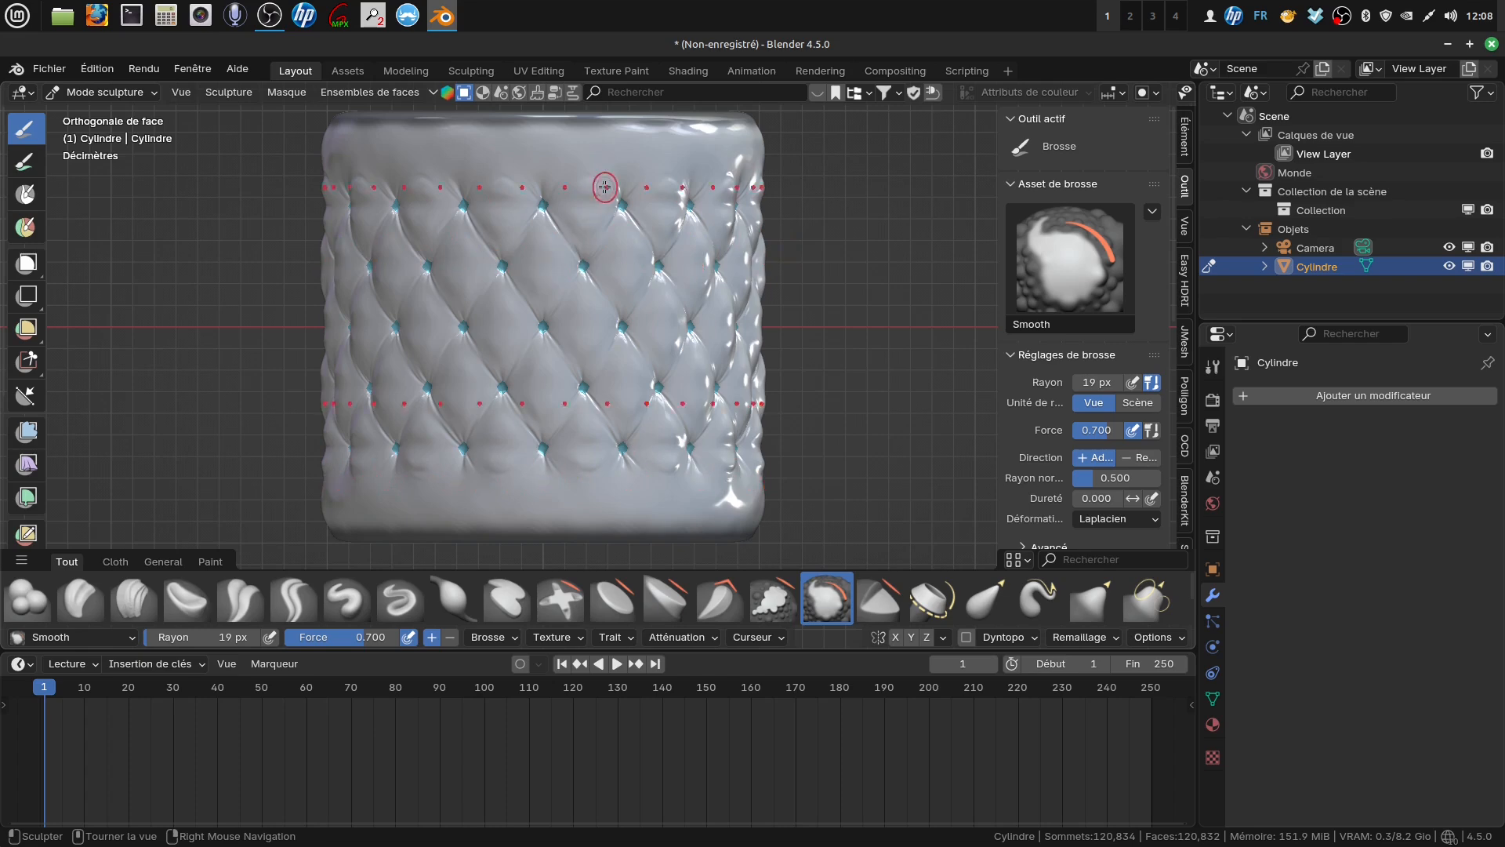
# Smooth the creases between neighbouring buttons with short strokes, working from the wall's upper row to its lower row
pyautogui.moveTo(588, 191)
pyautogui.mouseDown()
pyautogui.moveTo(578, 202)
pyautogui.moveTo(625, 269)
pyautogui.mouseUp()
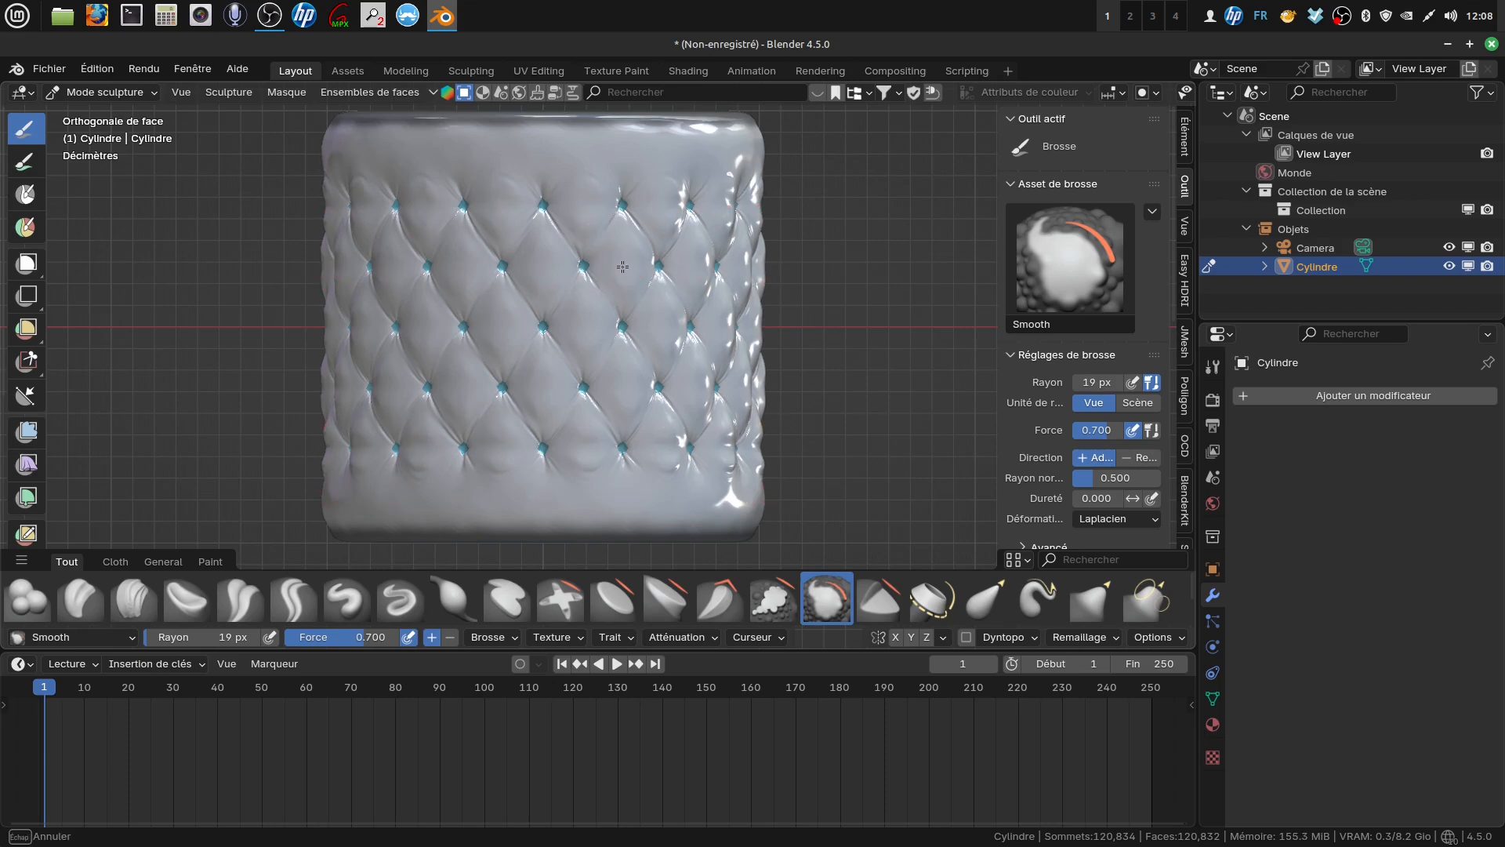
pyautogui.moveTo(623, 270); pyautogui.dragTo(623, 271)
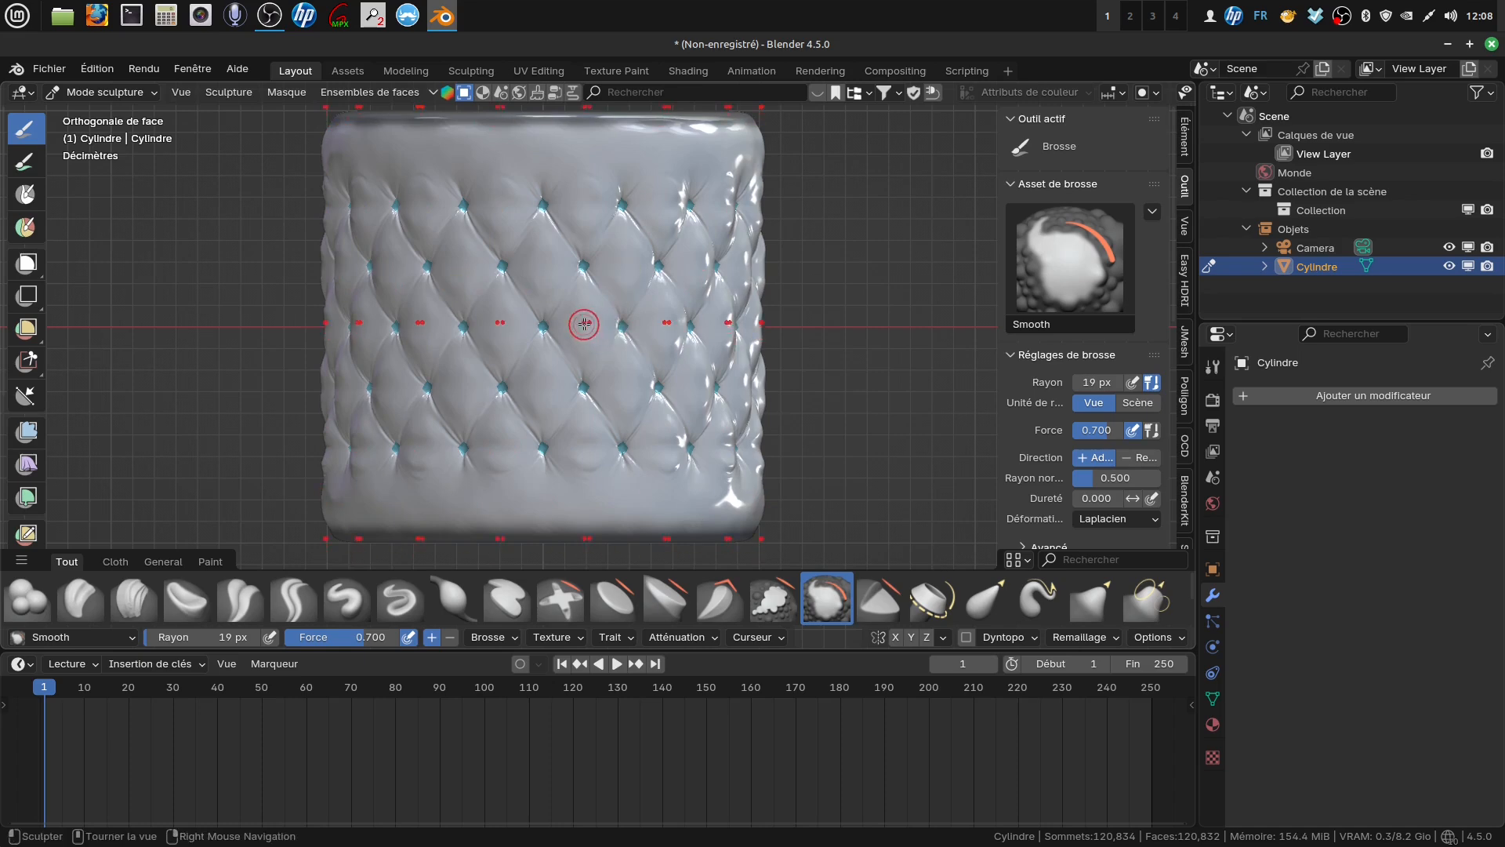
pyautogui.moveTo(580, 322); pyautogui.dragTo(579, 326)
pyautogui.moveTo(554, 384); pyautogui.dragTo(545, 380)
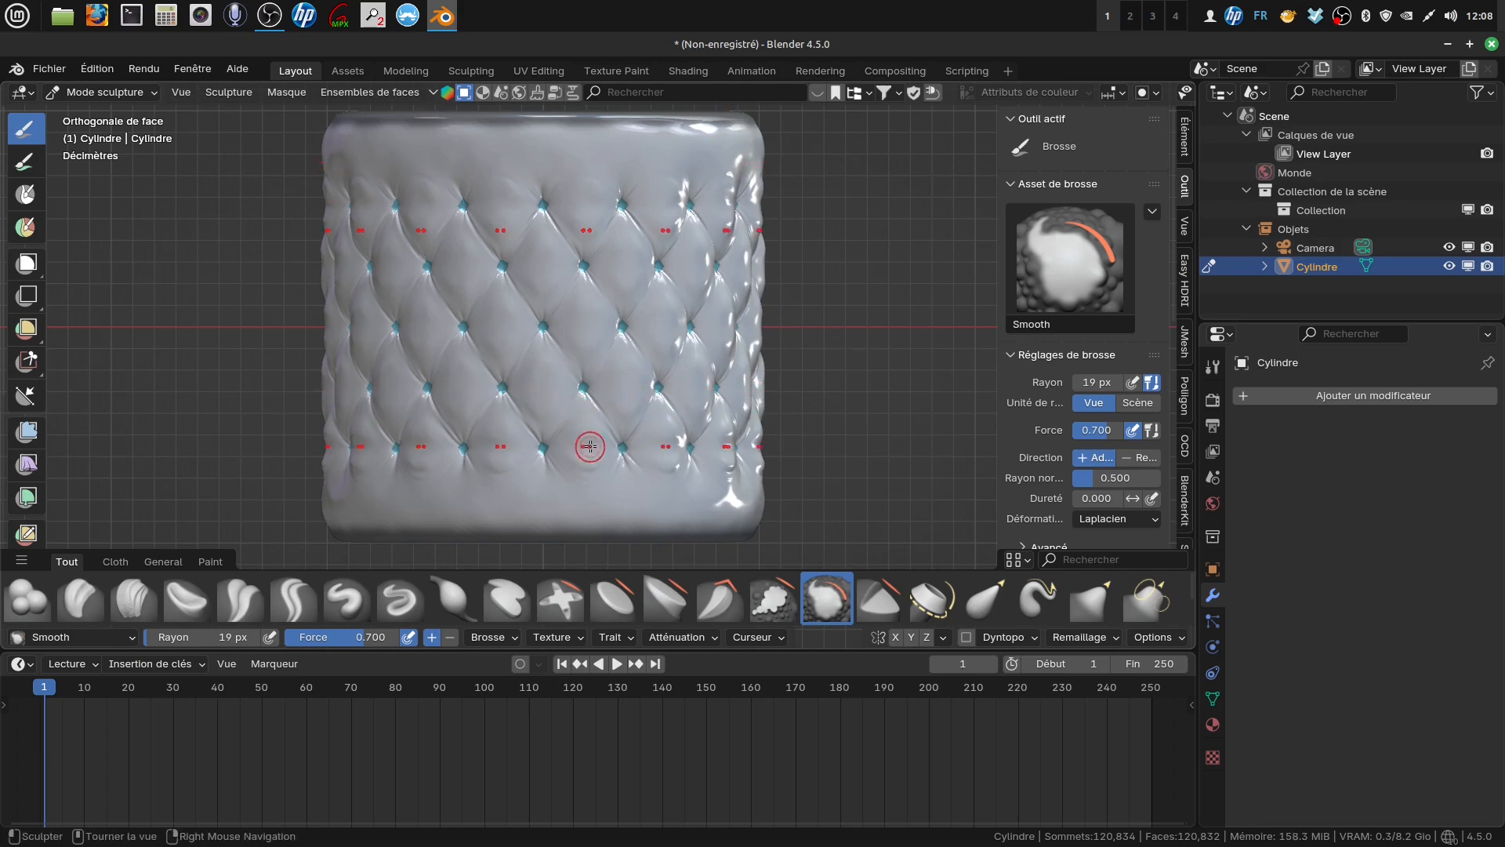
pyautogui.moveTo(588, 447); pyautogui.dragTo(593, 448)
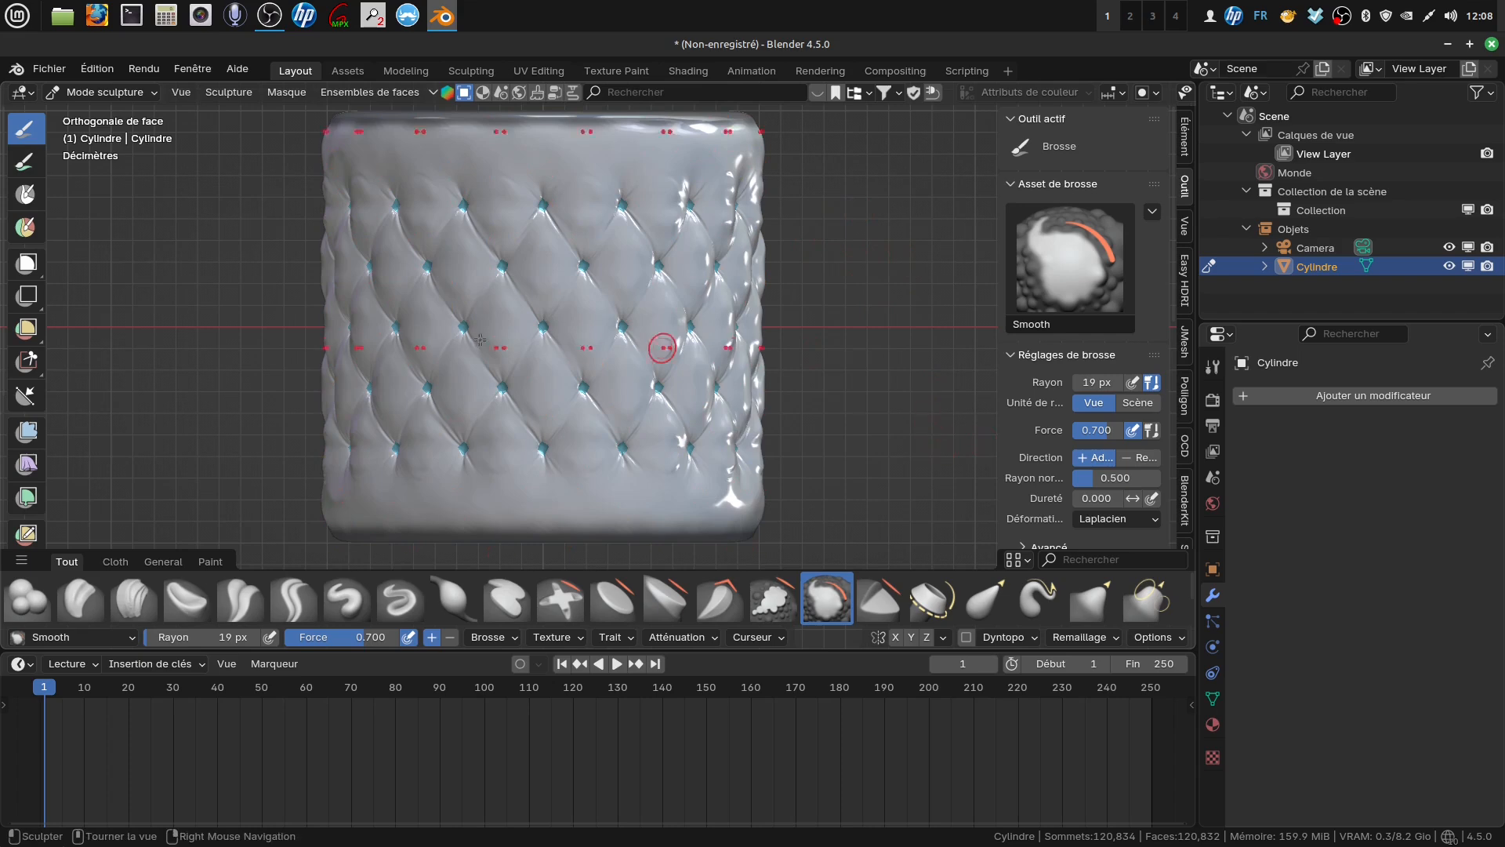
pyautogui.scroll(-2, 656, 319)
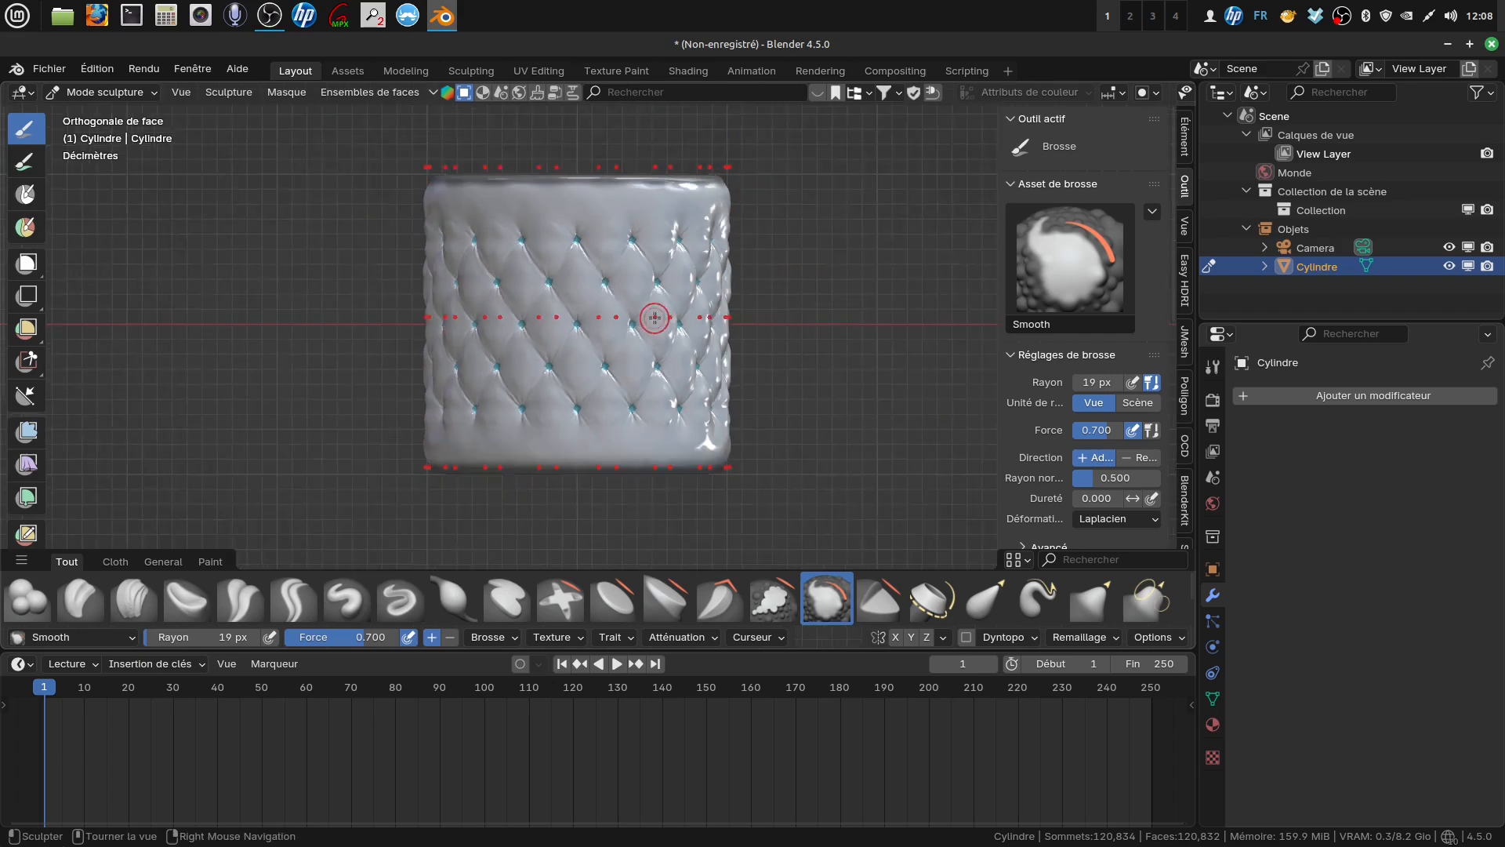
# Switch the pouf from Sculpt Mode through Edit Mode to Object Mode and examine the tufted wall in perspective
pyautogui.click(157, 94)
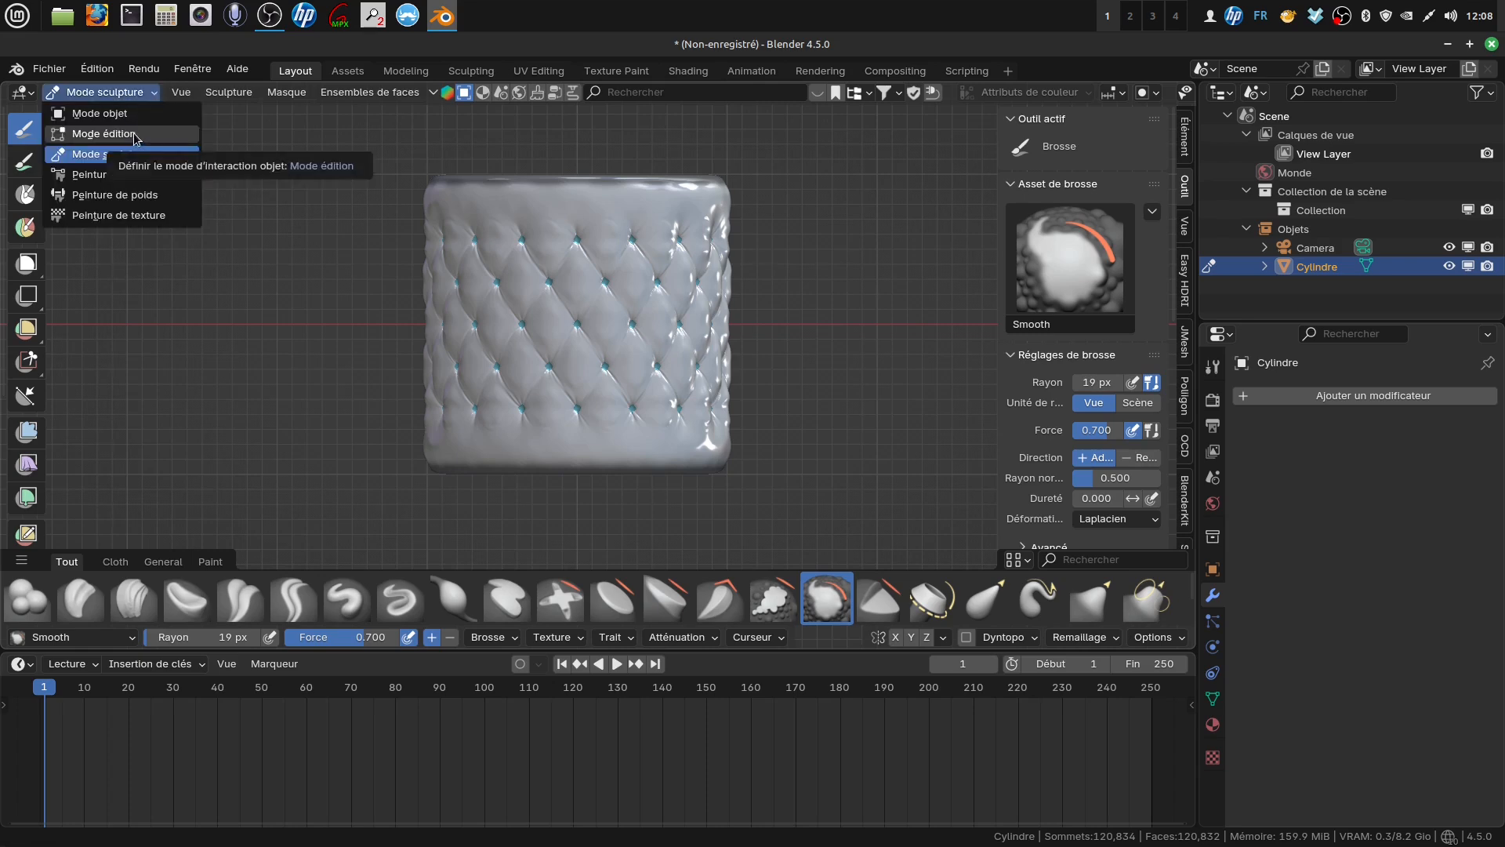
pyautogui.click(137, 135)
pyautogui.click(138, 96)
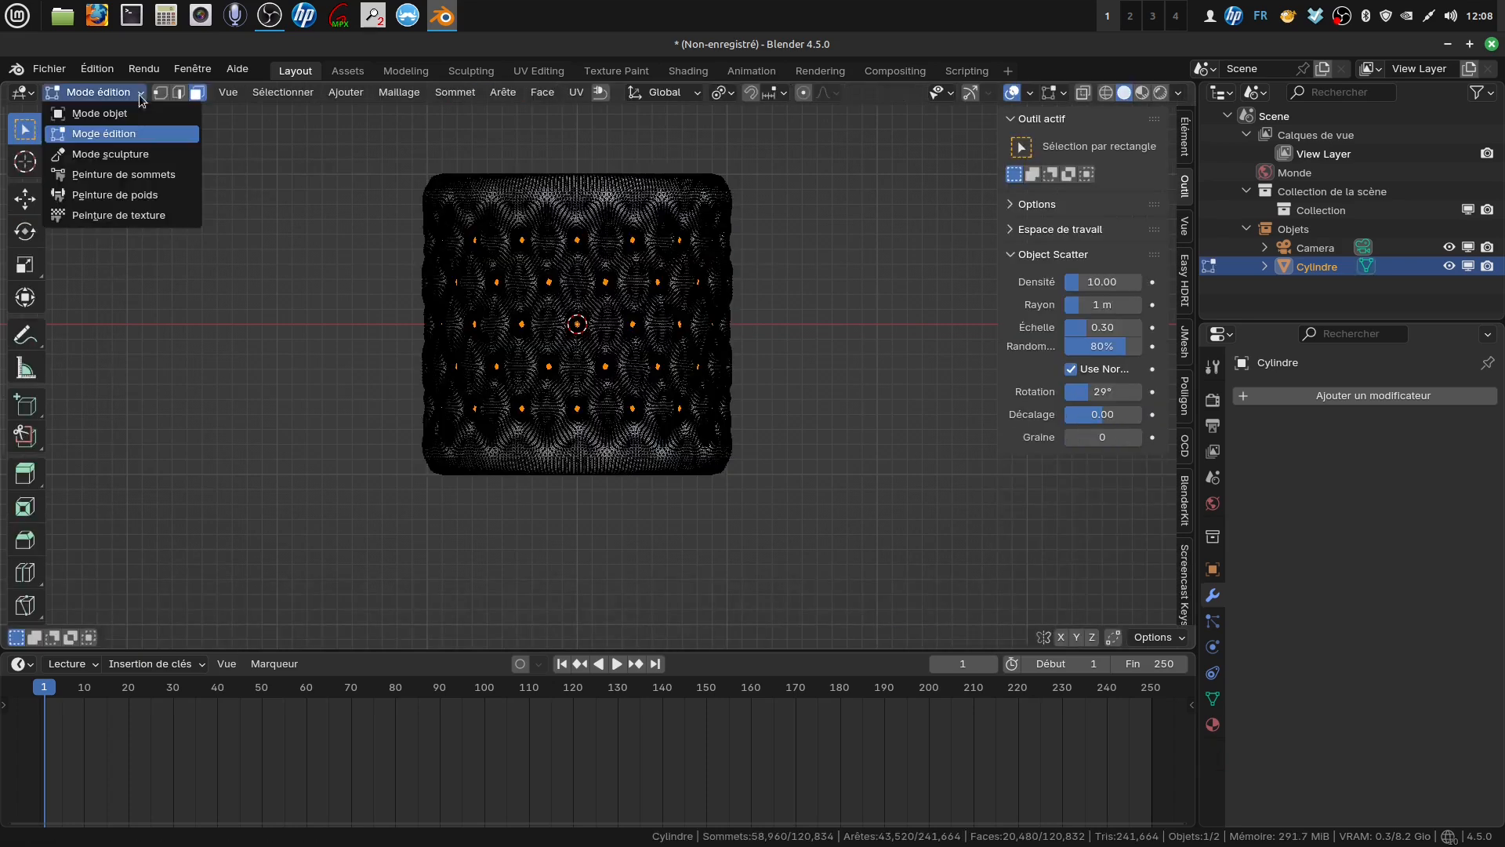
pyautogui.click(192, 109)
pyautogui.scroll(1, 751, 285)
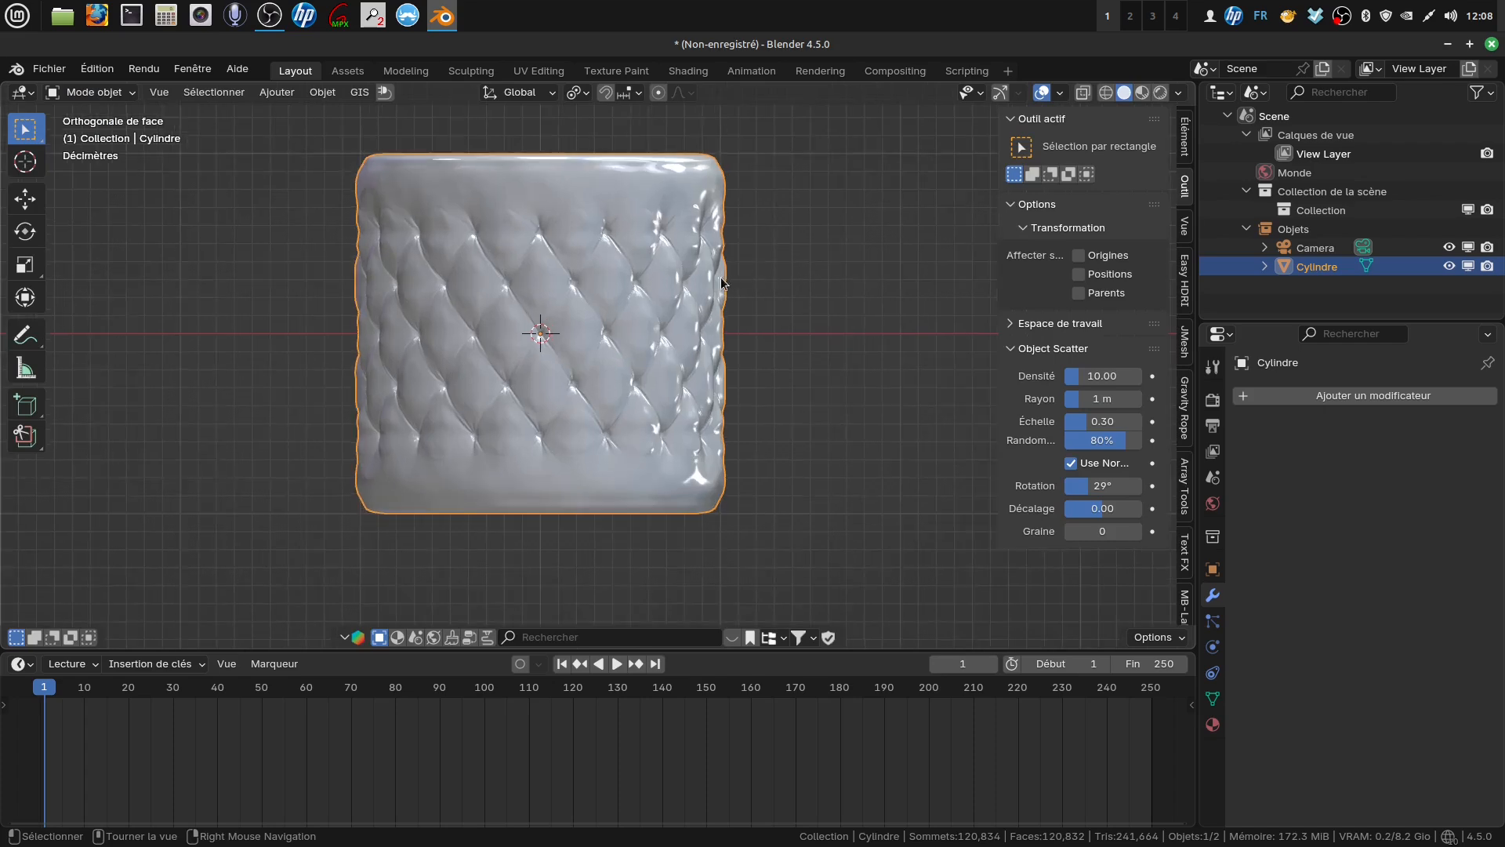
pyautogui.moveTo(660, 299)
pyautogui.mouseDown(button='middle')
pyautogui.moveTo(544, 322)
pyautogui.moveTo(751, 319)
pyautogui.moveTo(682, 321)
pyautogui.moveTo(659, 357)
pyautogui.moveTo(664, 328)
pyautogui.mouseUp(button='middle')
pyautogui.scroll(2, 666, 361)
pyautogui.scroll(2, 659, 356)
pyautogui.scroll(-5, 664, 328)
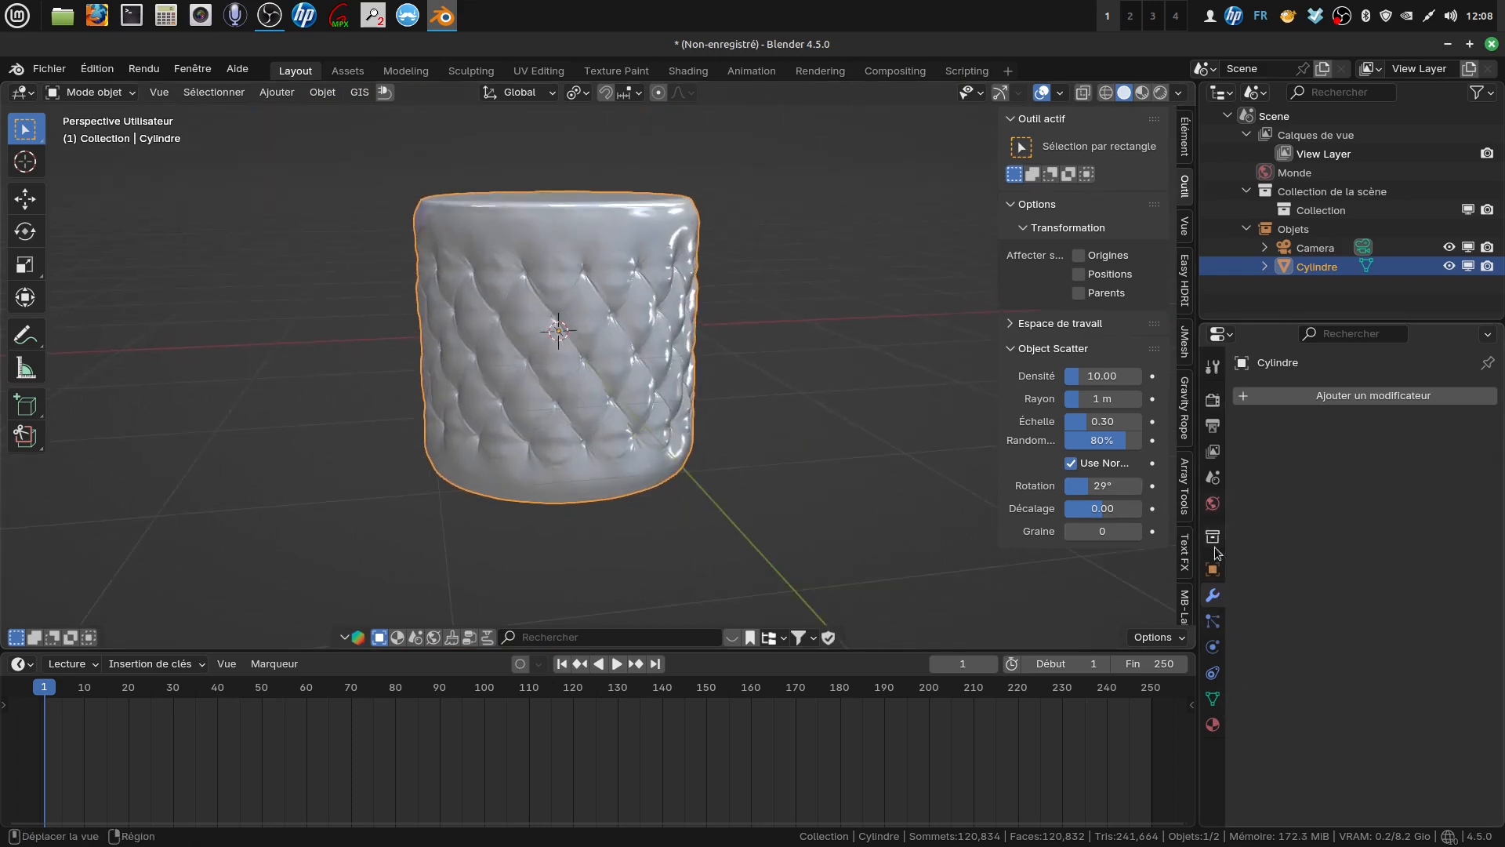
# Create a material on the pouf and load FabricLeatherBuffaloRustic001_COL_VAR3_8K.jpg from the cuir HD folder as its base colour image texture
pyautogui.click(1212, 724)
pyautogui.click(1372, 474)
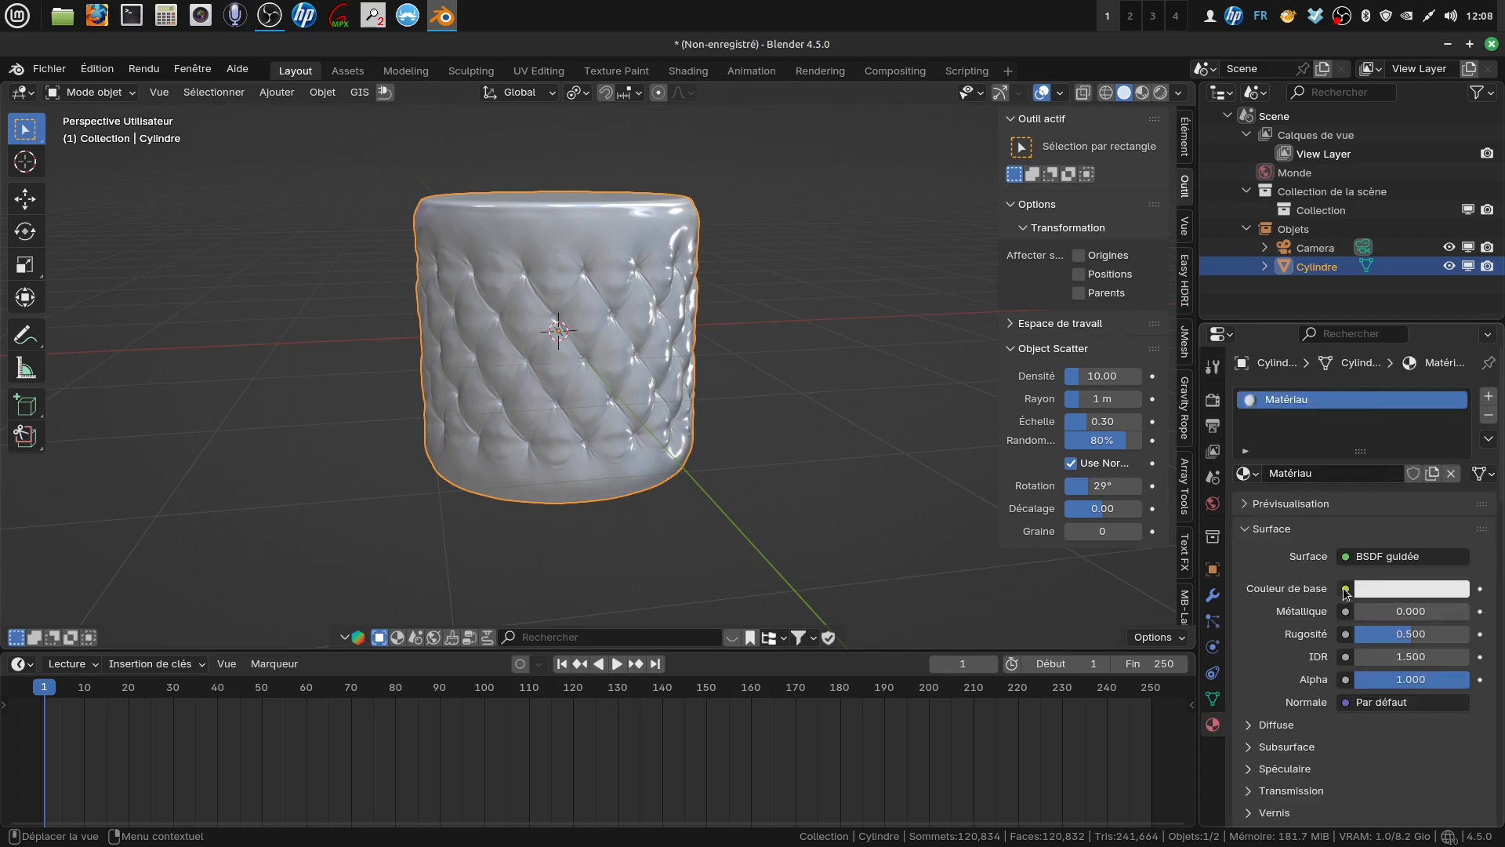
pyautogui.click(1346, 589)
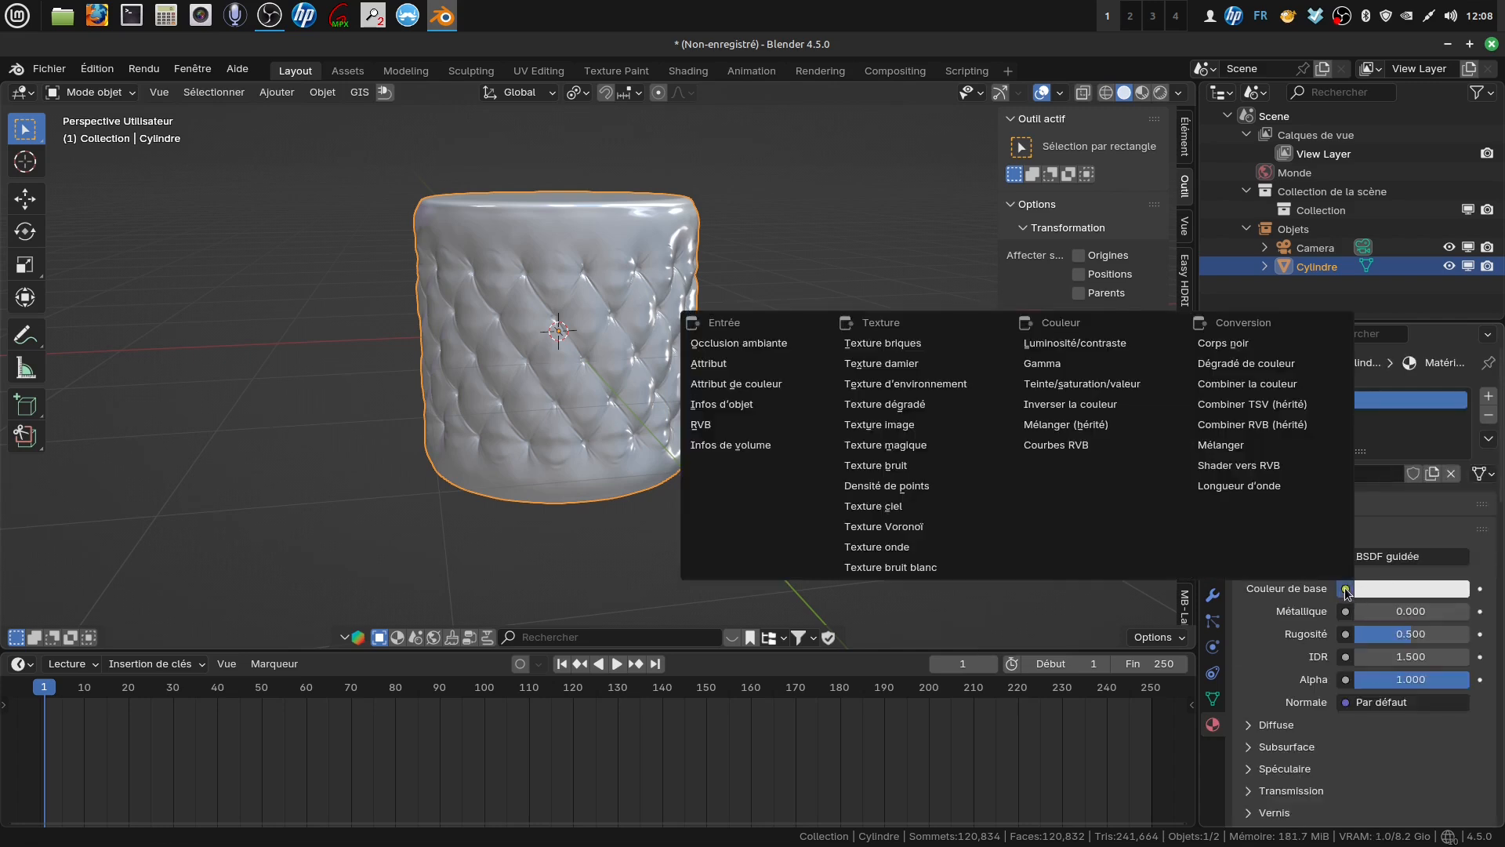
pyautogui.click(910, 424)
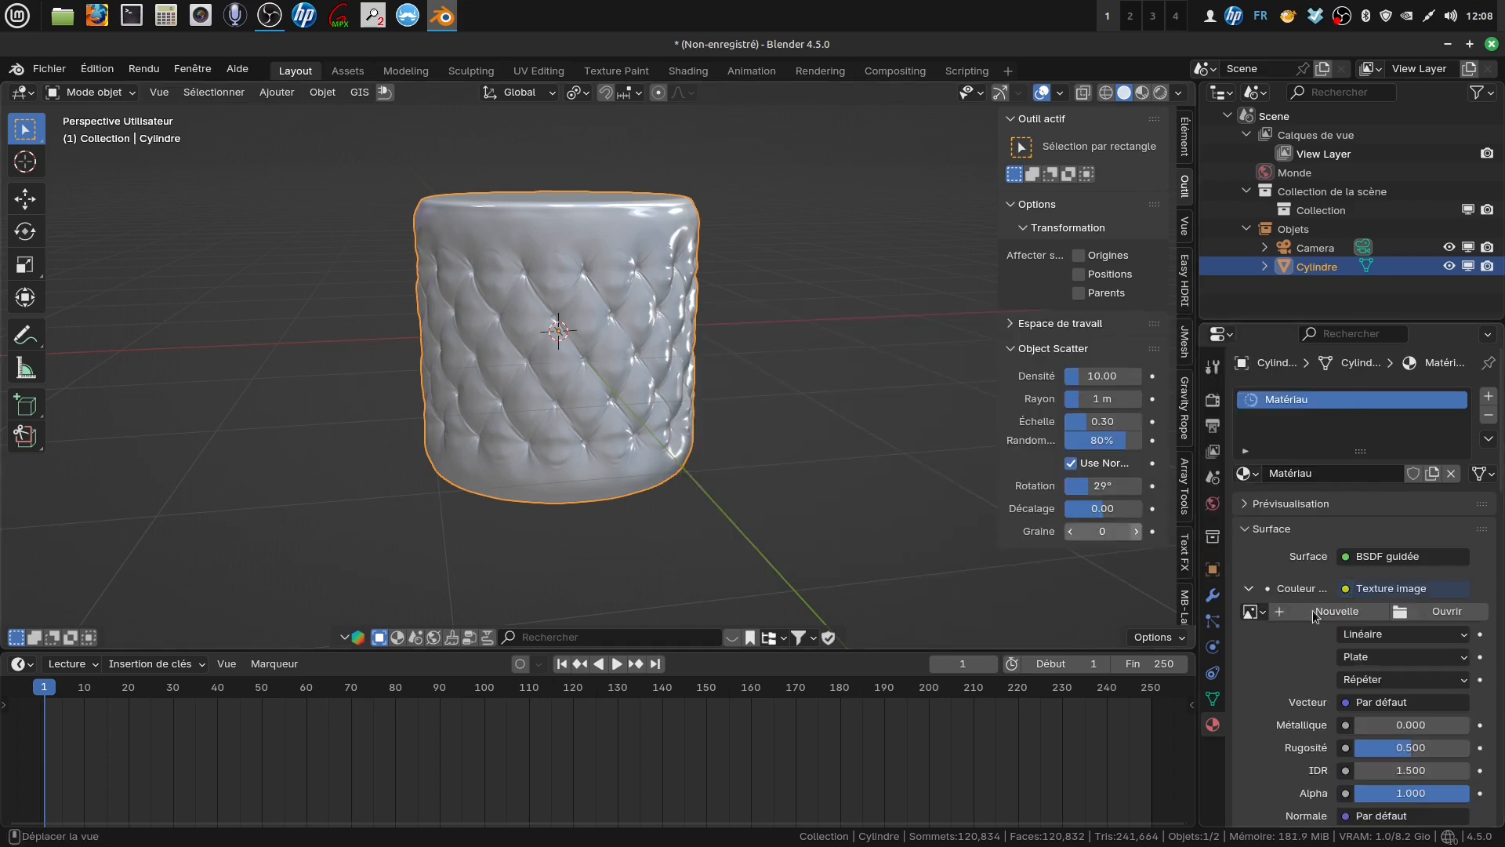
pyautogui.click(1401, 617)
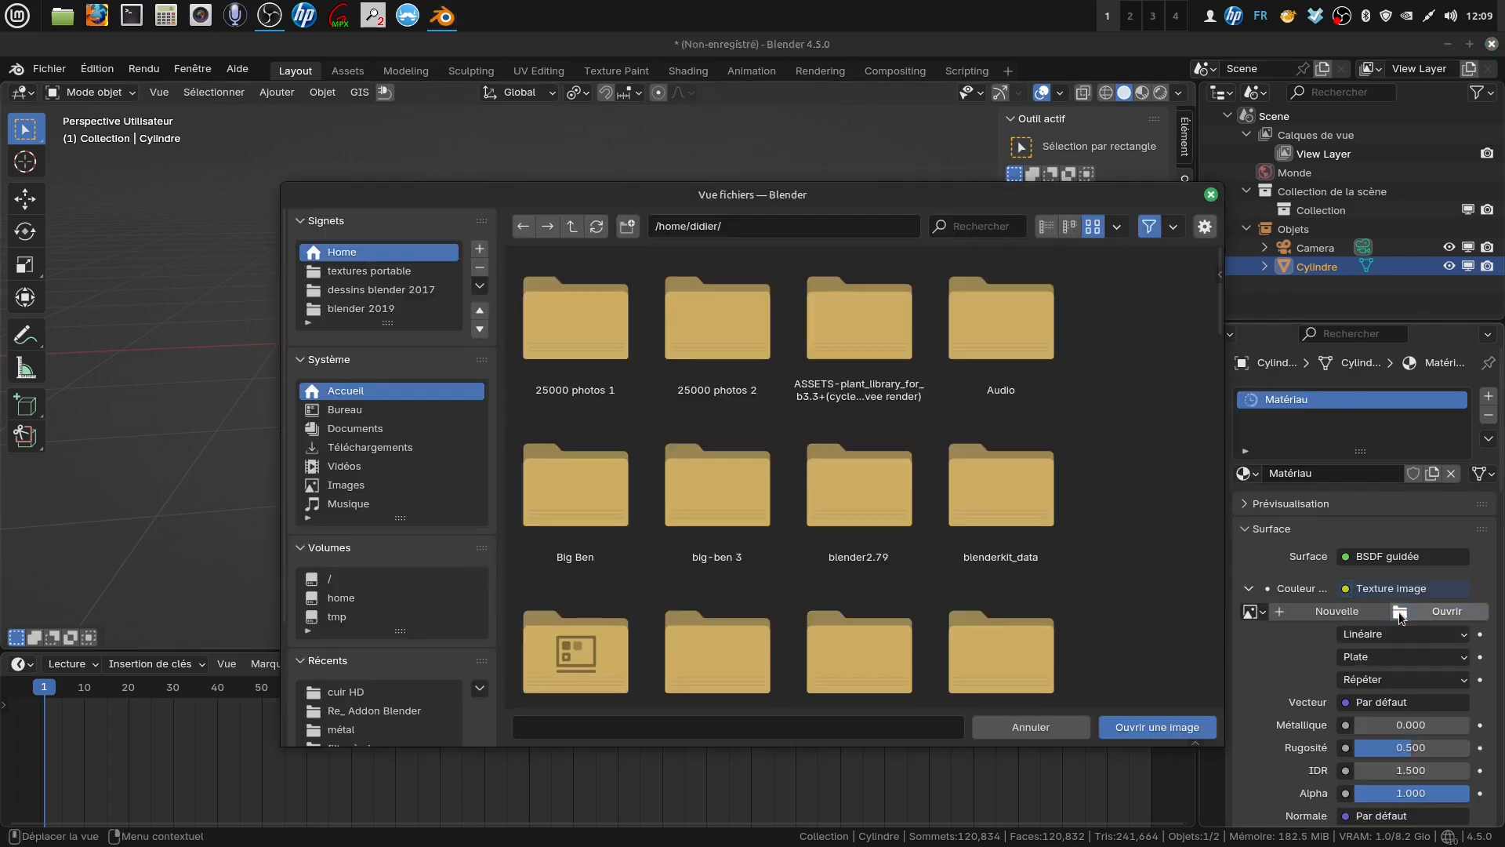
pyautogui.click(383, 694)
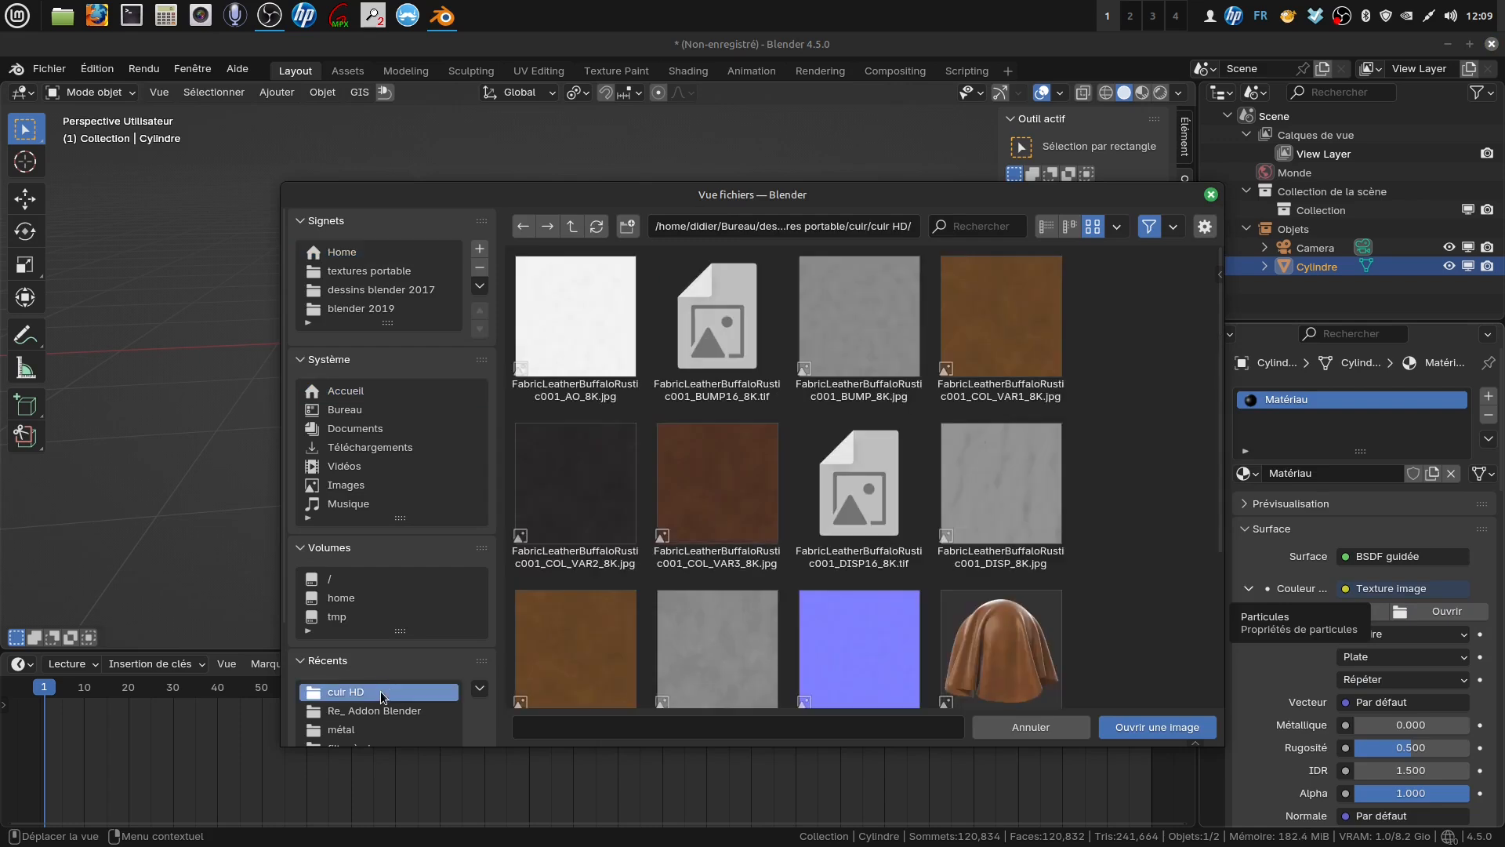
pyautogui.click(716, 496)
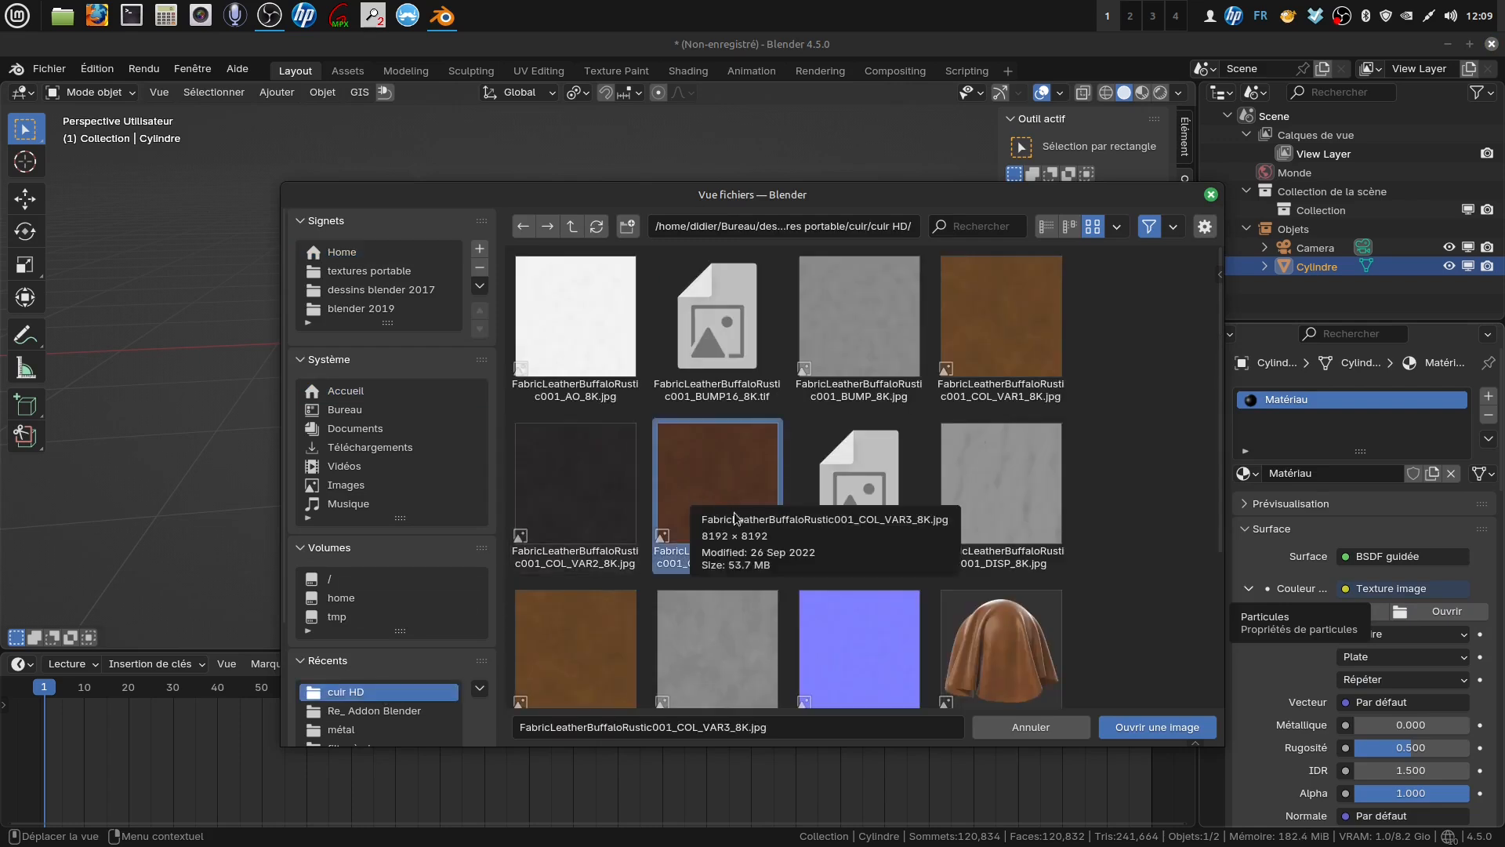
pyautogui.click(1146, 735)
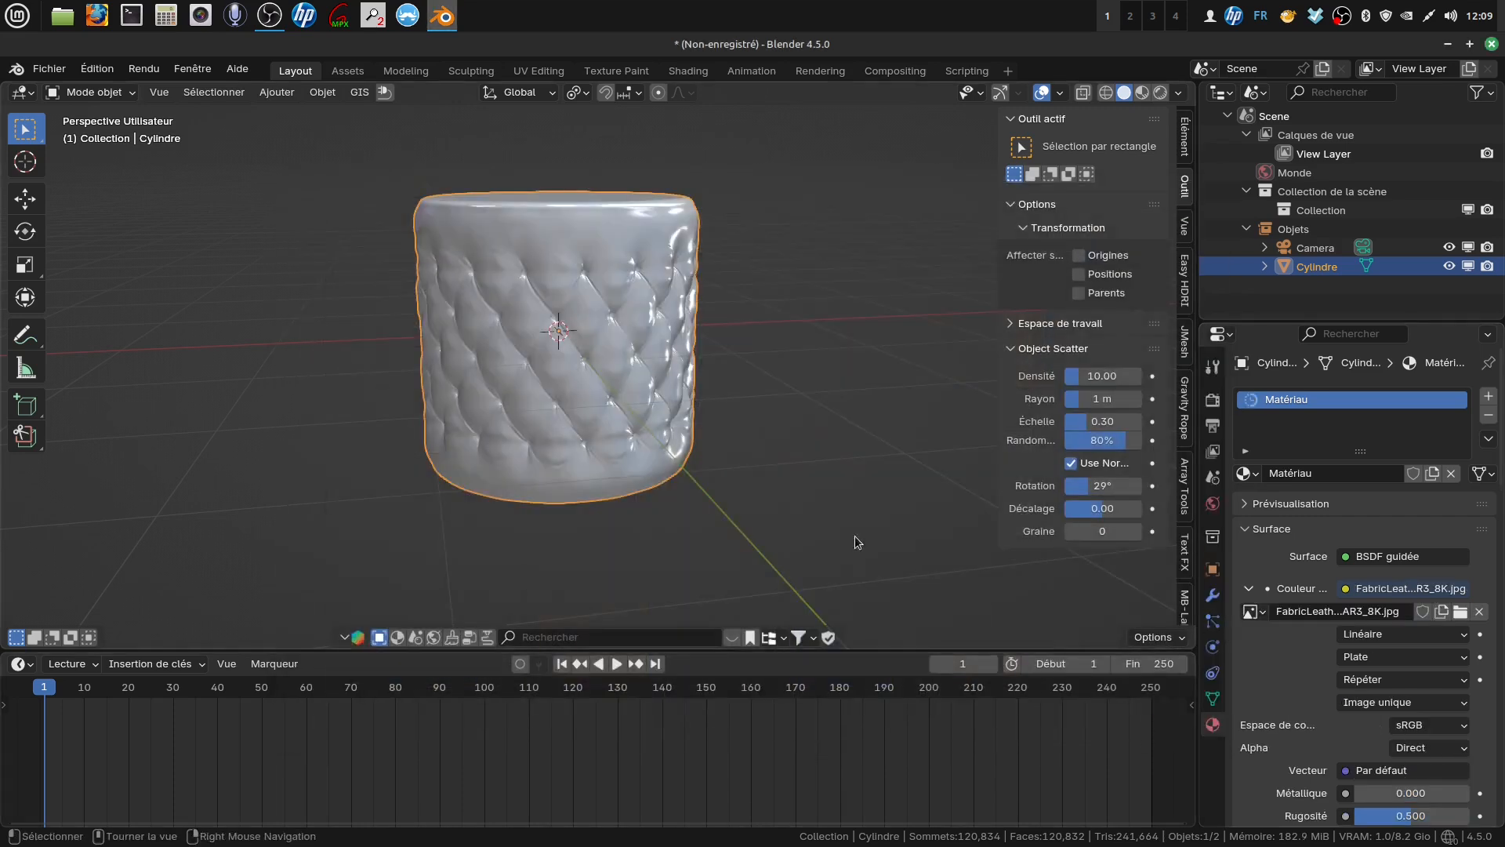
# Set the leather image to Box (Boîte) projection with a blend of 0.122 and Generated (Générée) texture coordinates
pyautogui.click(1466, 660)
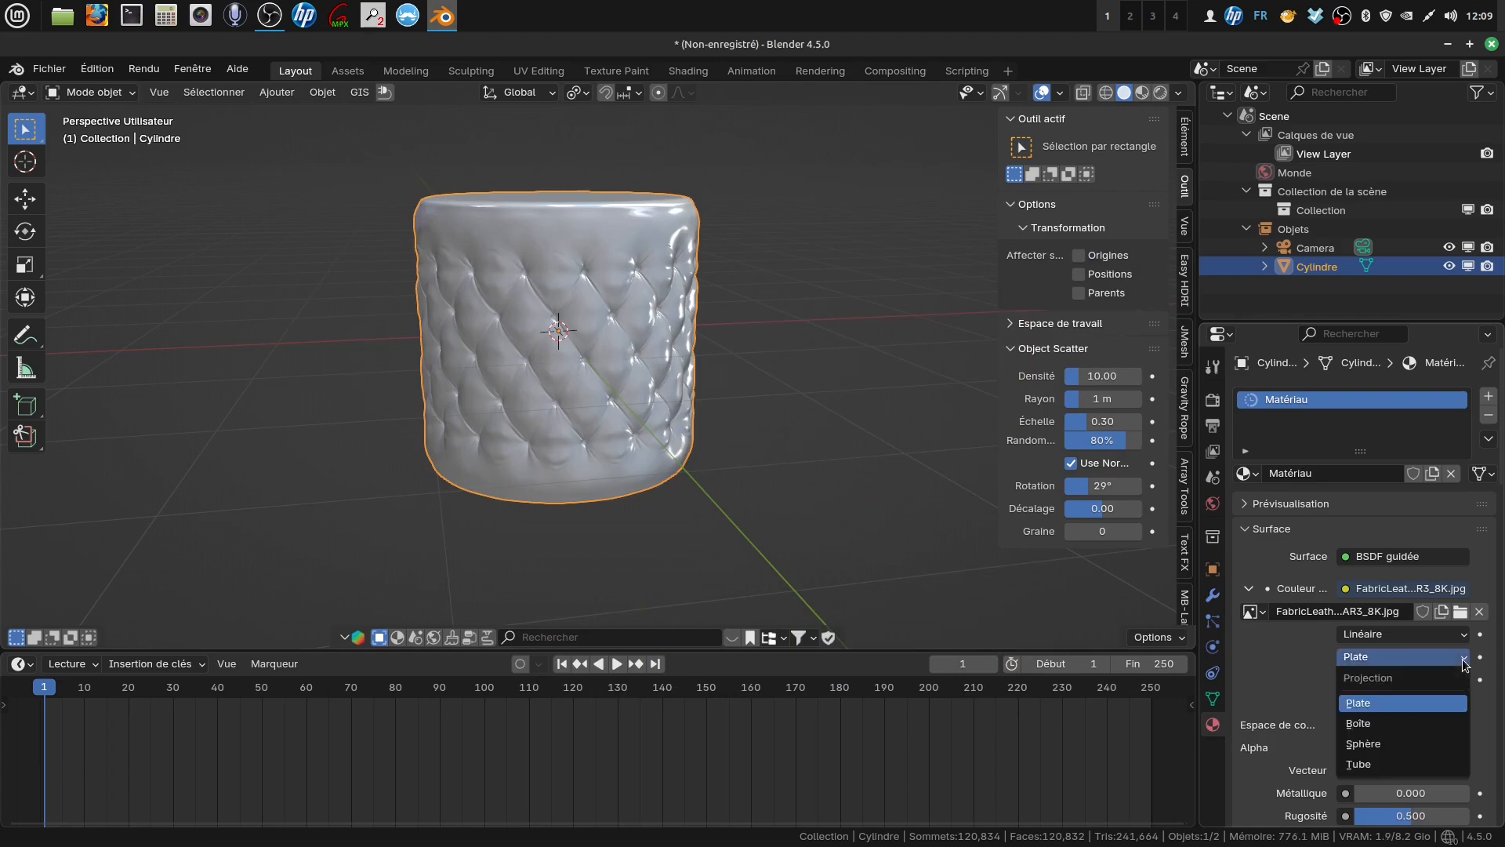
pyautogui.click(1375, 724)
pyautogui.scroll(-3, 1368, 682)
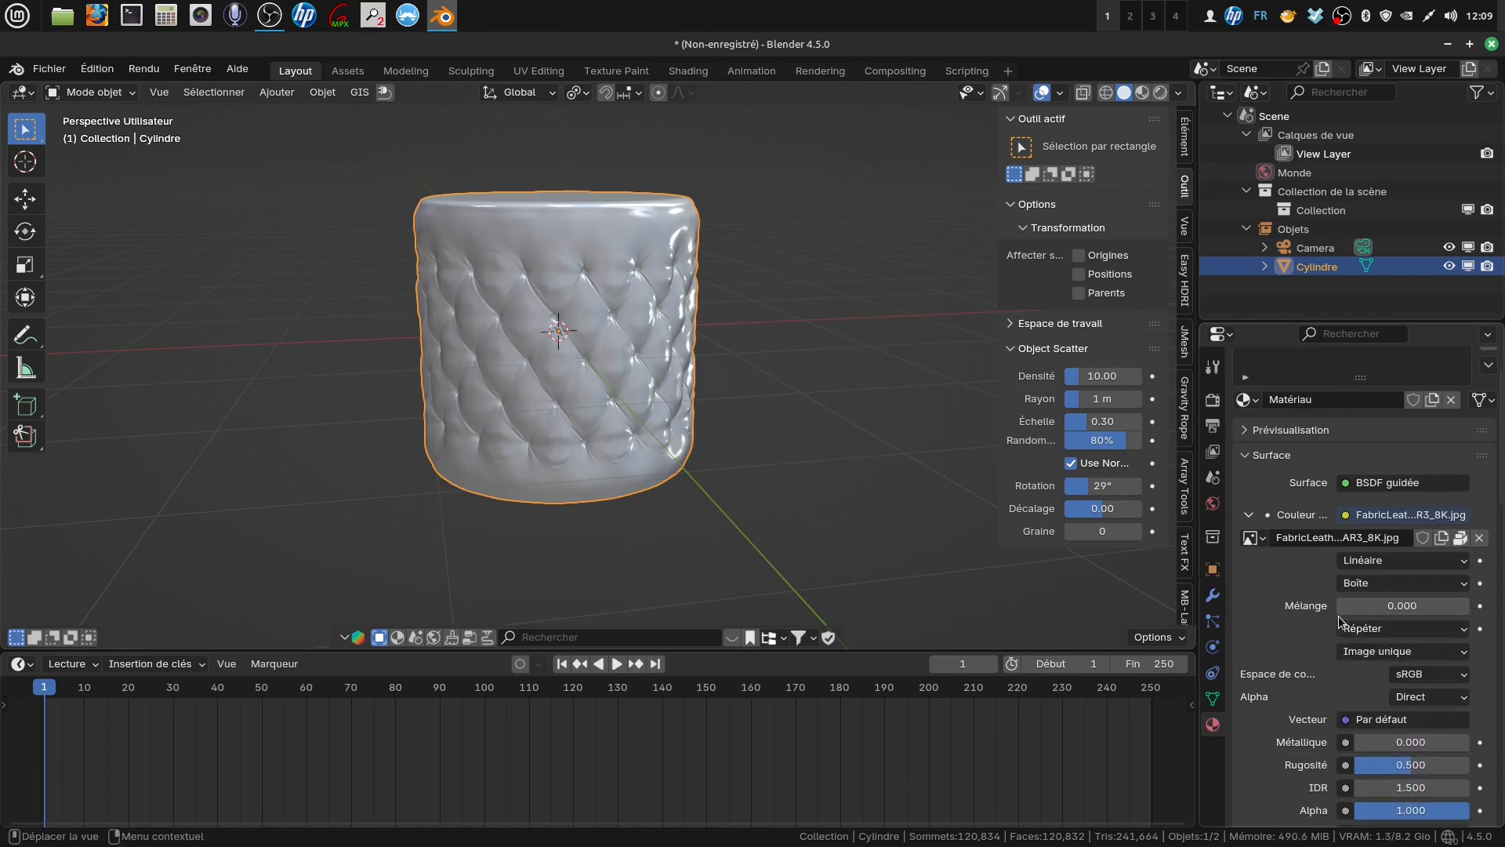
pyautogui.moveTo(1339, 609); pyautogui.dragTo(1362, 676)
pyautogui.click(1348, 720)
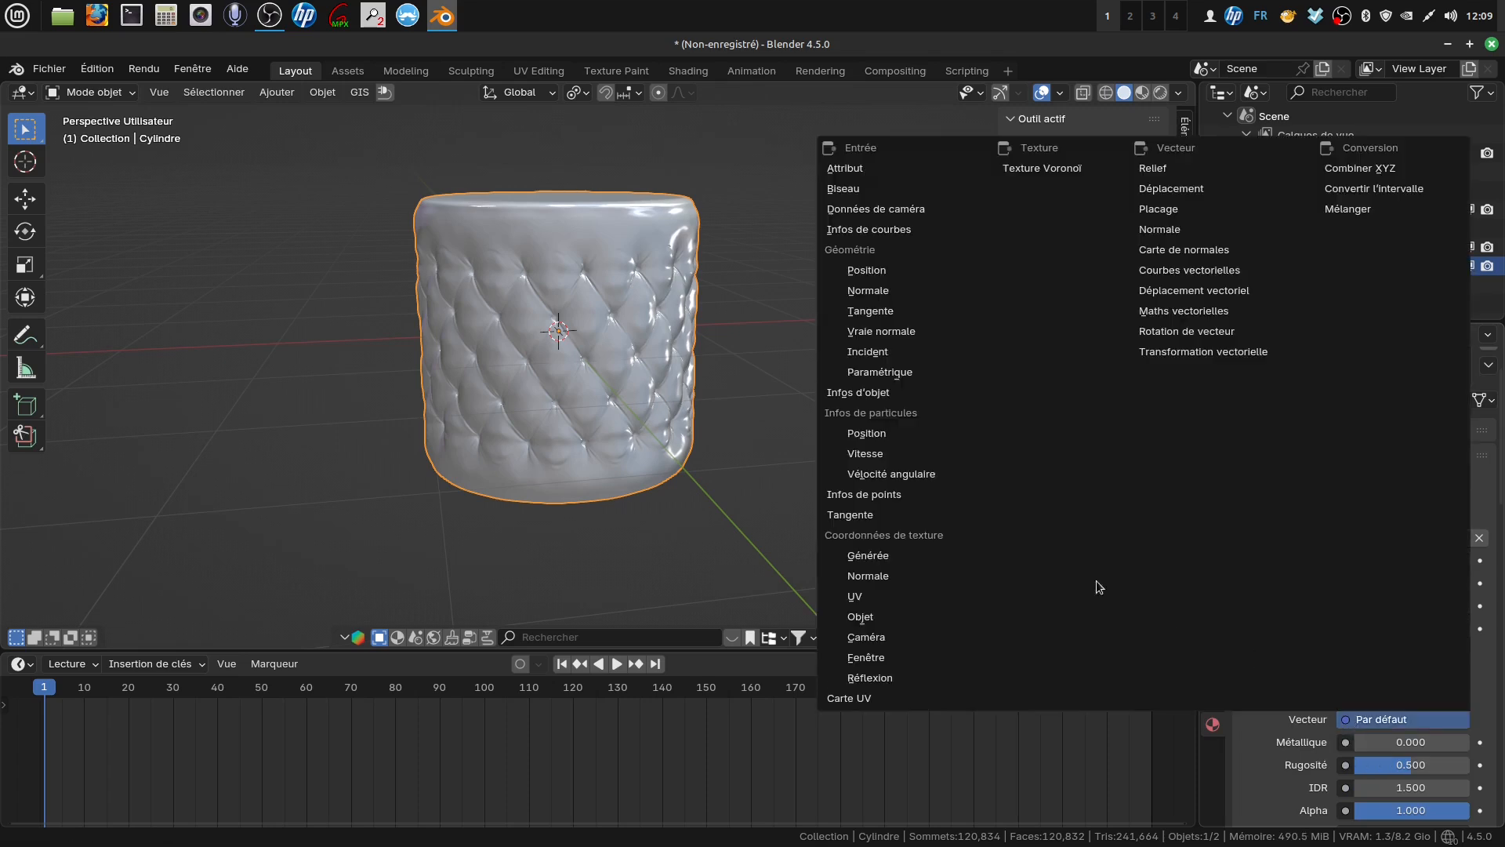
pyautogui.click(910, 557)
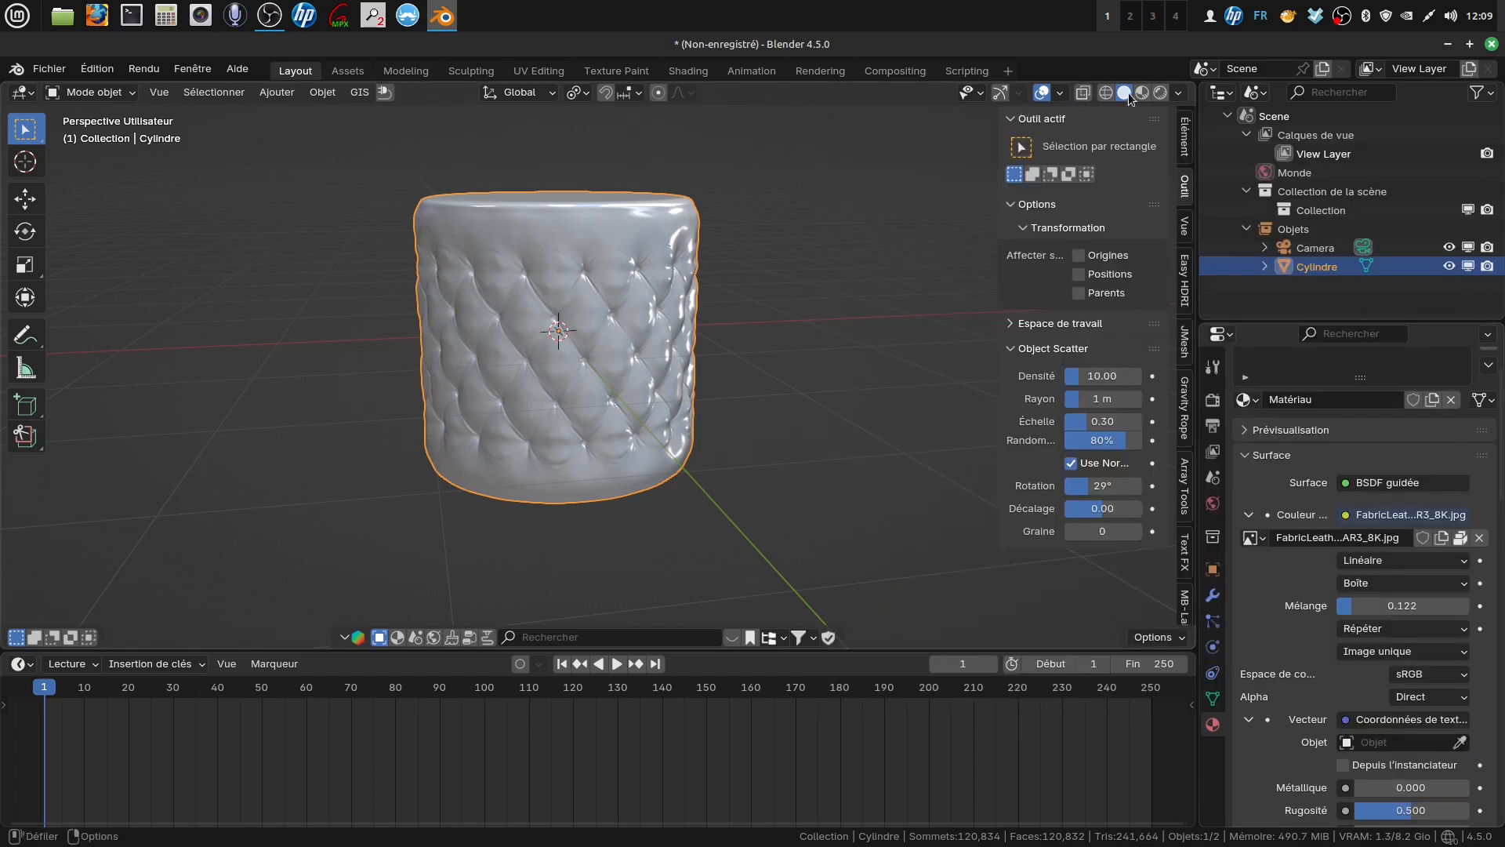
# Show the viewport in rendered shading and examine the leather pouf up close from slightly above
pyautogui.click(1160, 93)
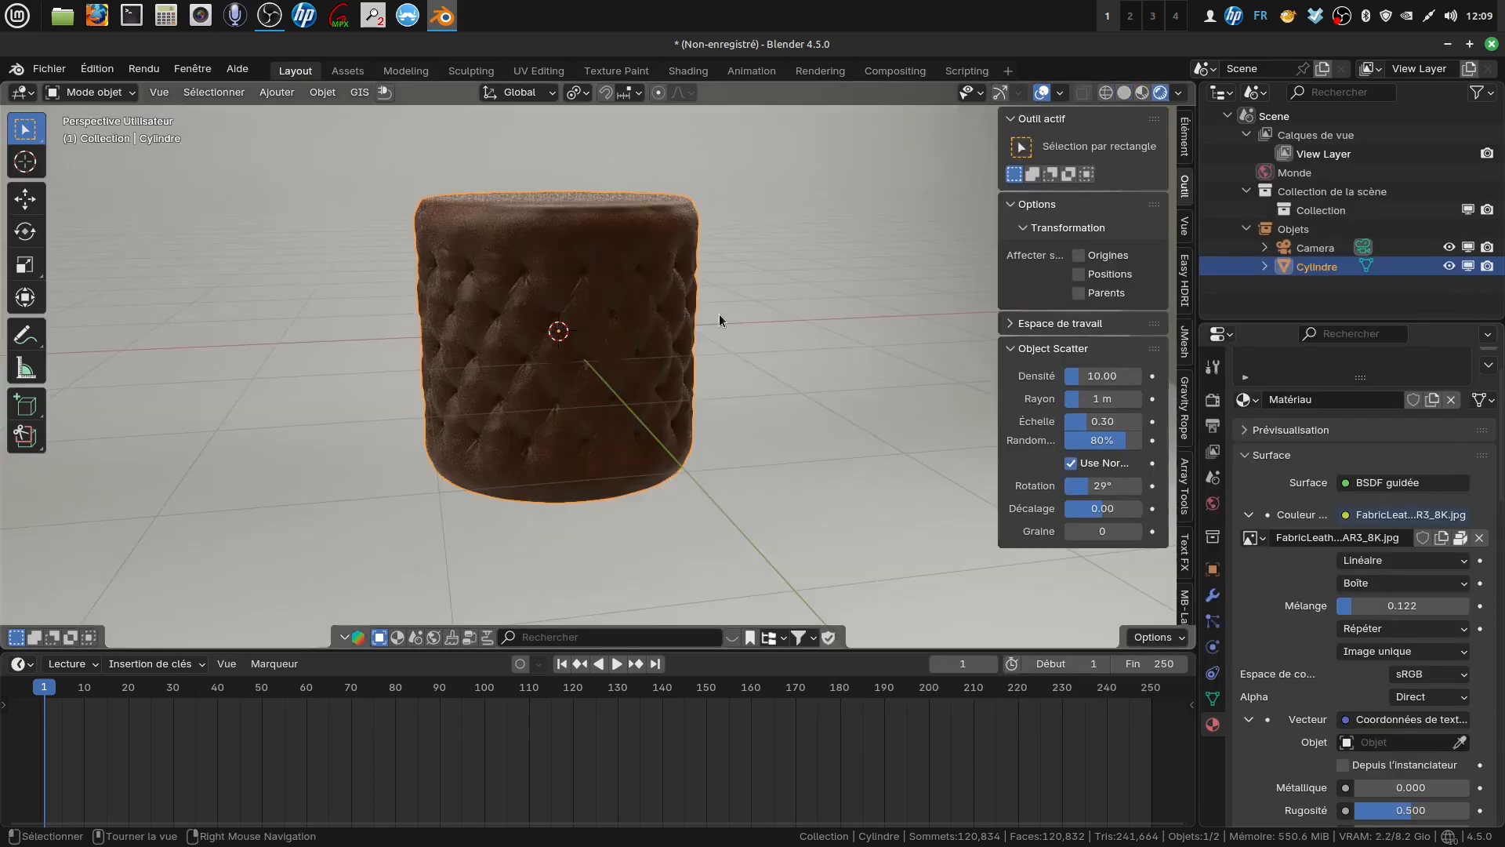
pyautogui.moveTo(715, 279)
pyautogui.mouseDown(button='middle')
pyautogui.moveTo(732, 346)
pyautogui.moveTo(695, 342)
pyautogui.moveTo(601, 258)
pyautogui.moveTo(621, 246)
pyautogui.moveTo(638, 319)
pyautogui.moveTo(908, 450)
pyautogui.mouseUp(button='middle')
pyautogui.scroll(2, 694, 337)
pyautogui.scroll(2, 659, 341)
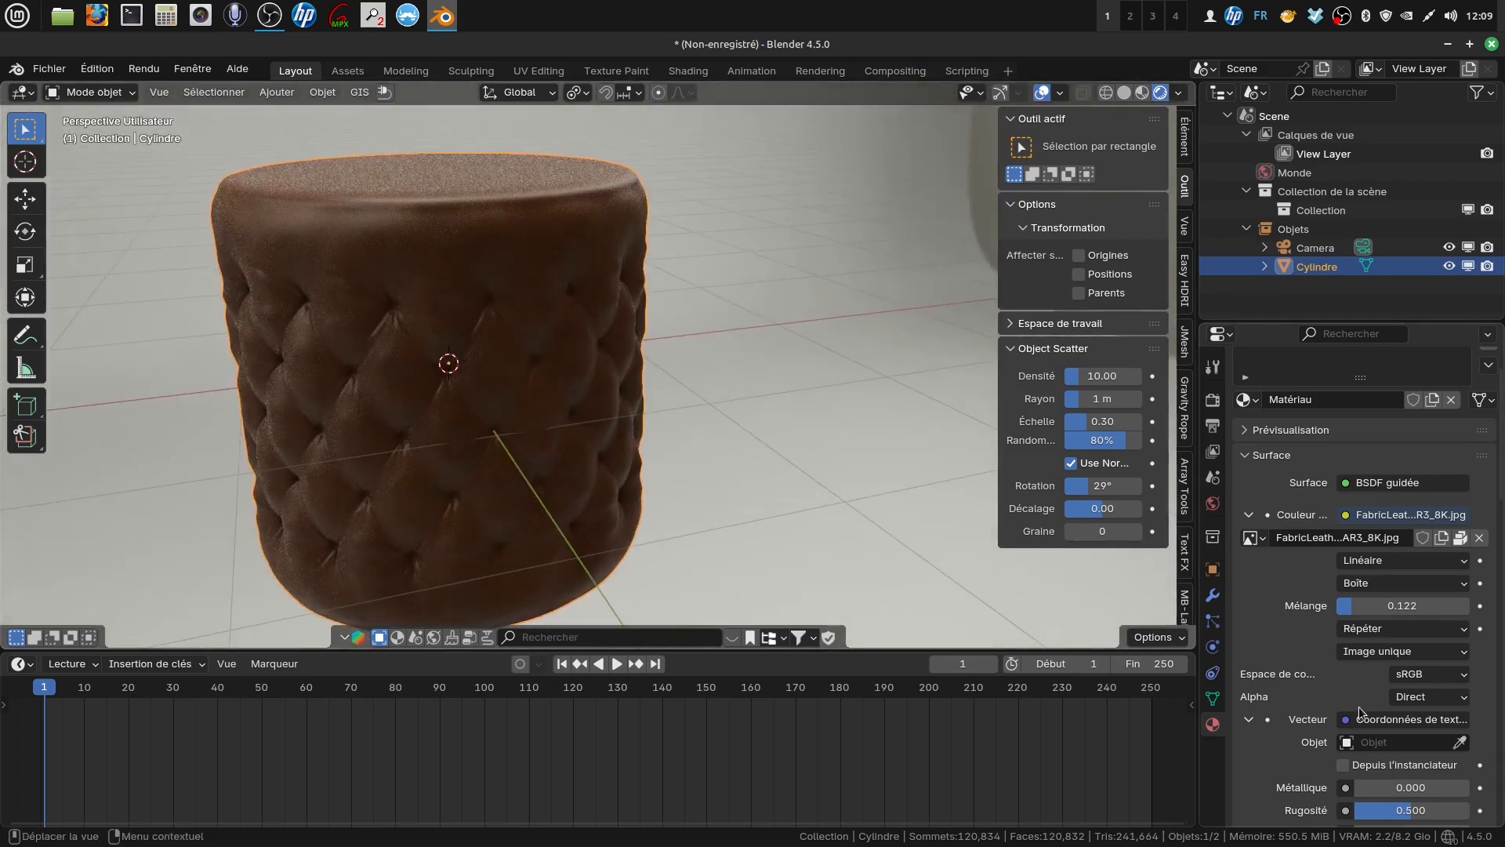
# Set the leather material's roughness (Rugosité) to 0.311 and examine the glossier pouf up close
pyautogui.scroll(-4, 1371, 743)
pyautogui.moveTo(1405, 699); pyautogui.dragTo(1367, 698)
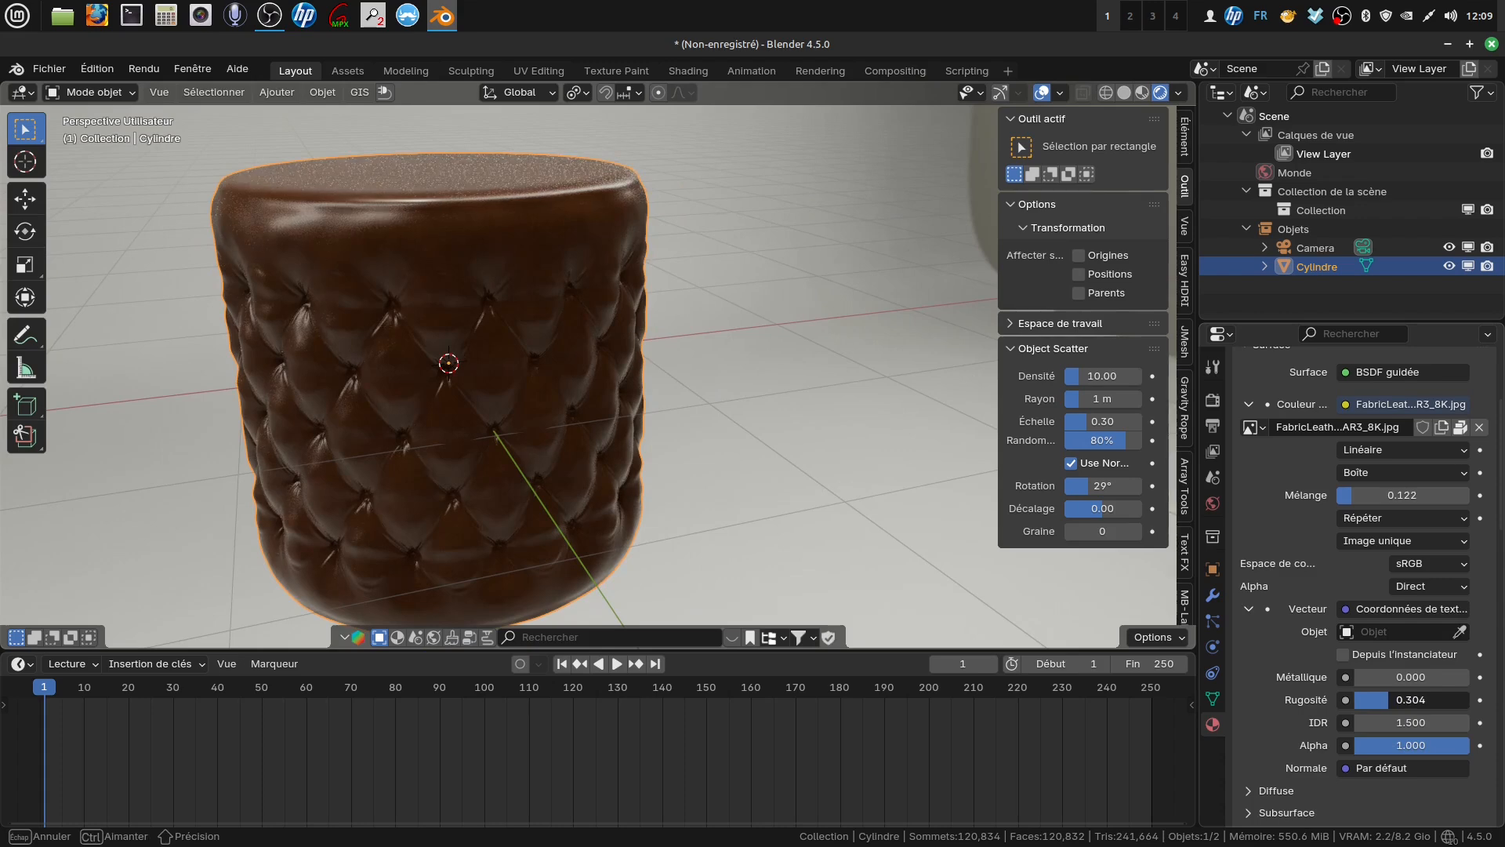
pyautogui.moveTo(1388, 699); pyautogui.dragTo(1390, 699)
pyautogui.moveTo(530, 387); pyautogui.dragTo(505, 317, button='middle')
pyautogui.scroll(2, 520, 327)
pyautogui.scroll(-1, 512, 302)
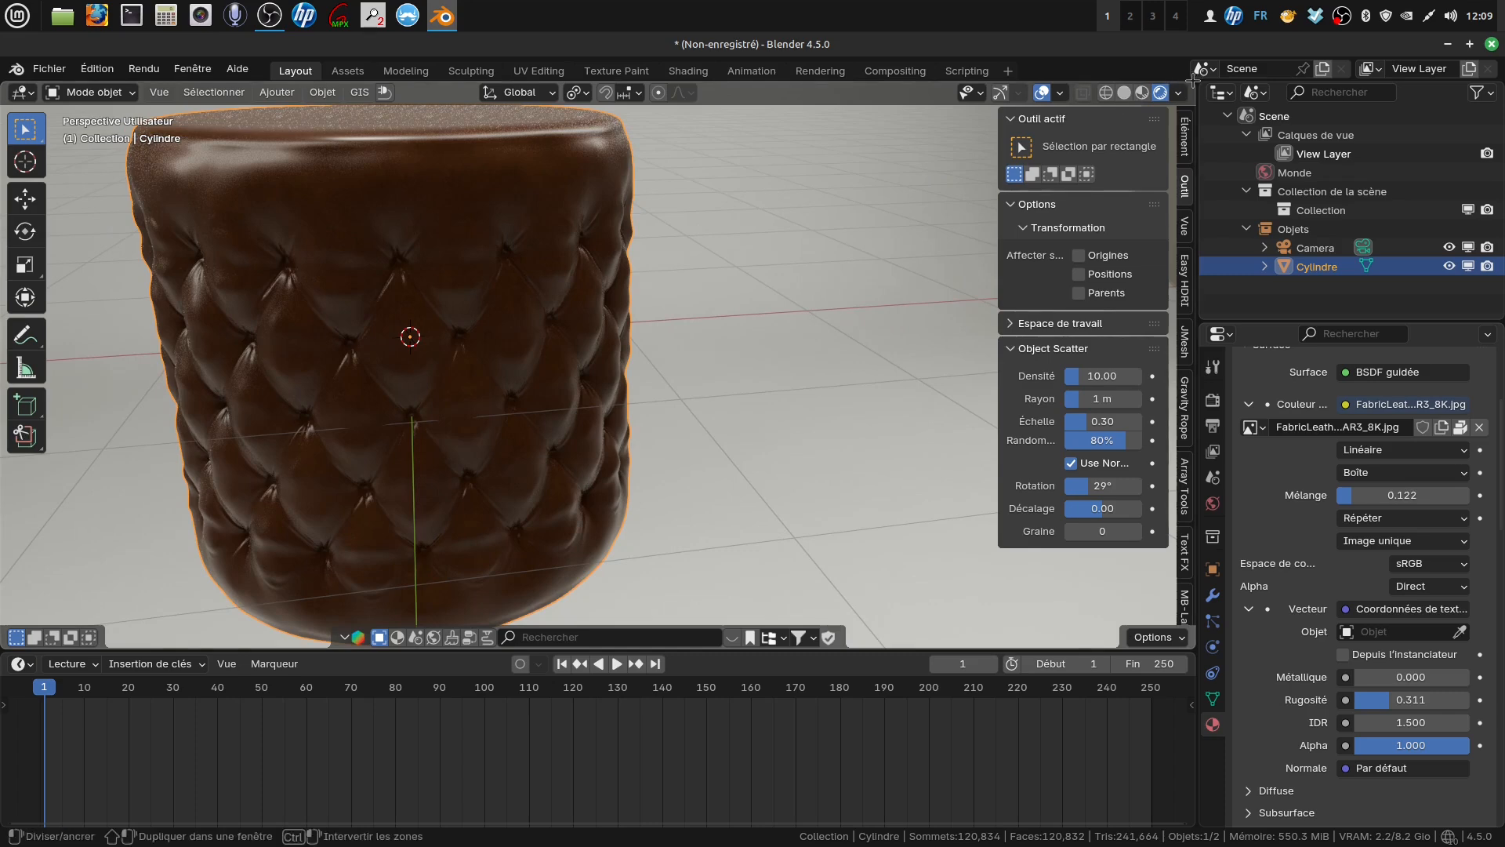
# Split the 3D viewport in two, turn the new area into a Shader Editor, and hide its sidebar to frame the material's nodes
pyautogui.moveTo(1192, 83); pyautogui.dragTo(600, 98)
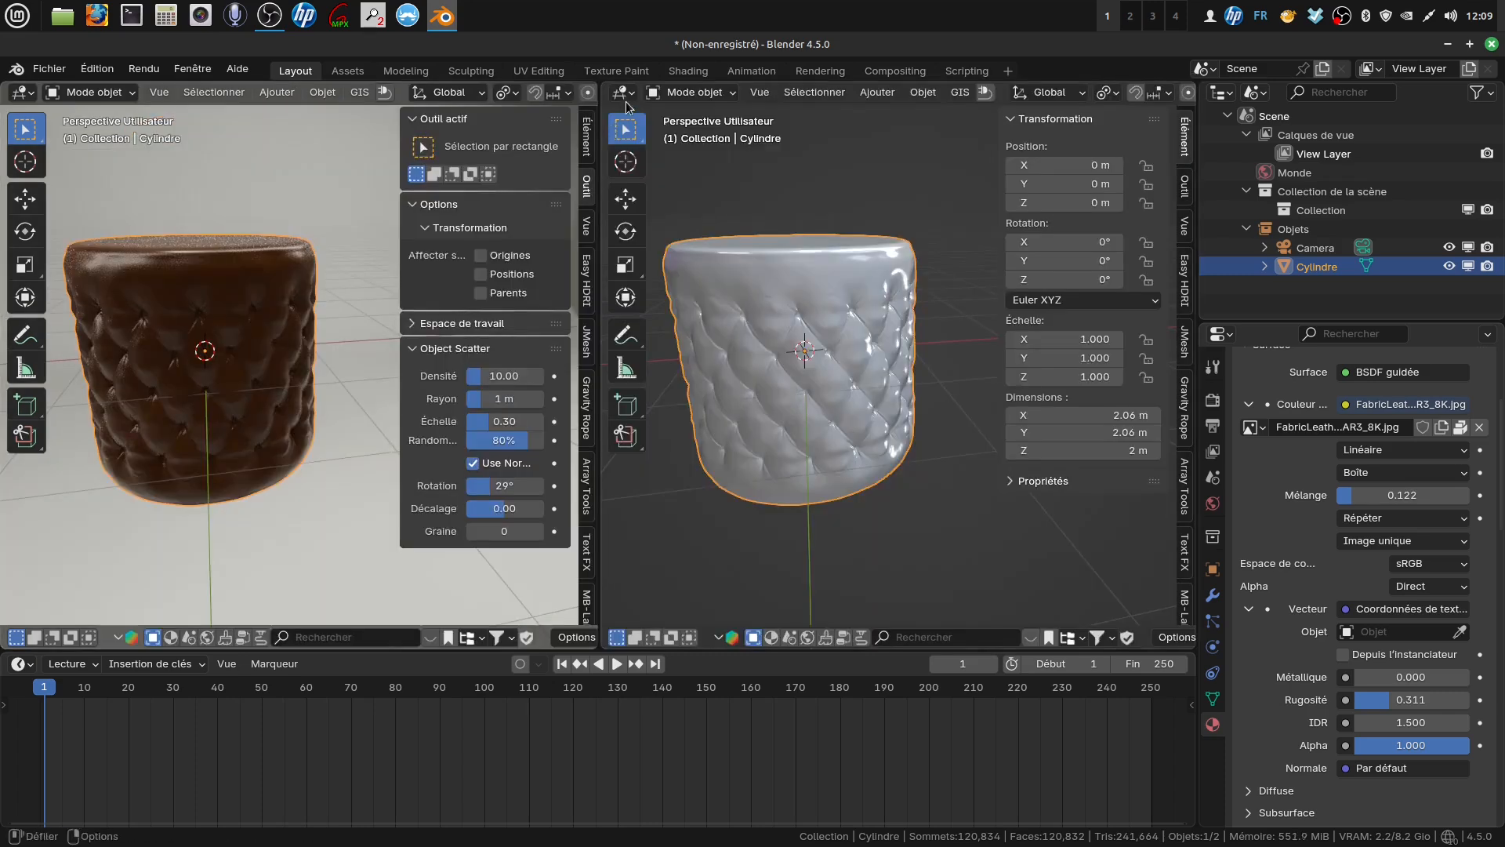
pyautogui.click(632, 98)
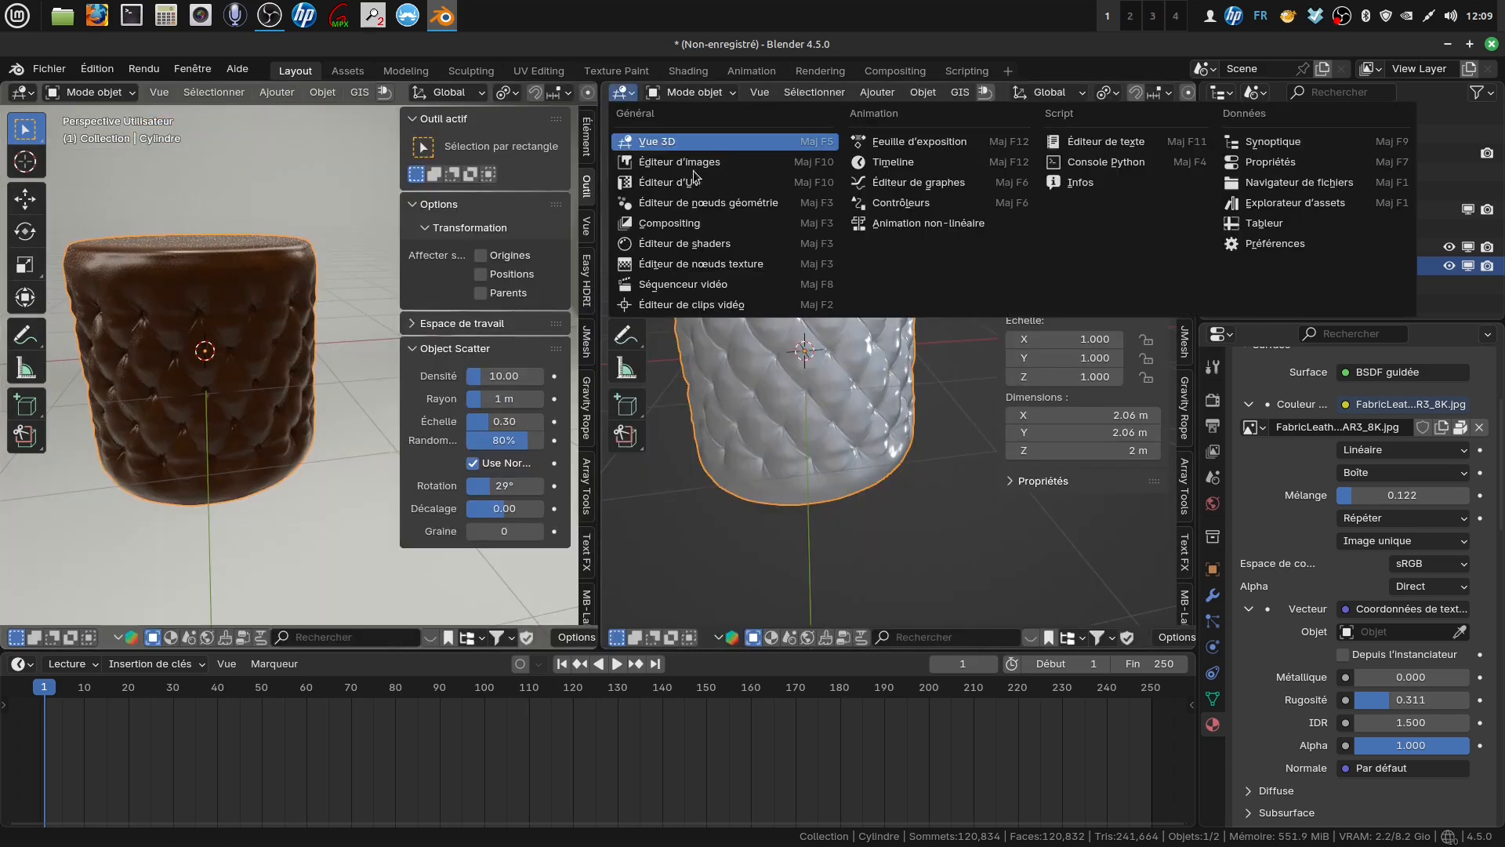
pyautogui.click(736, 247)
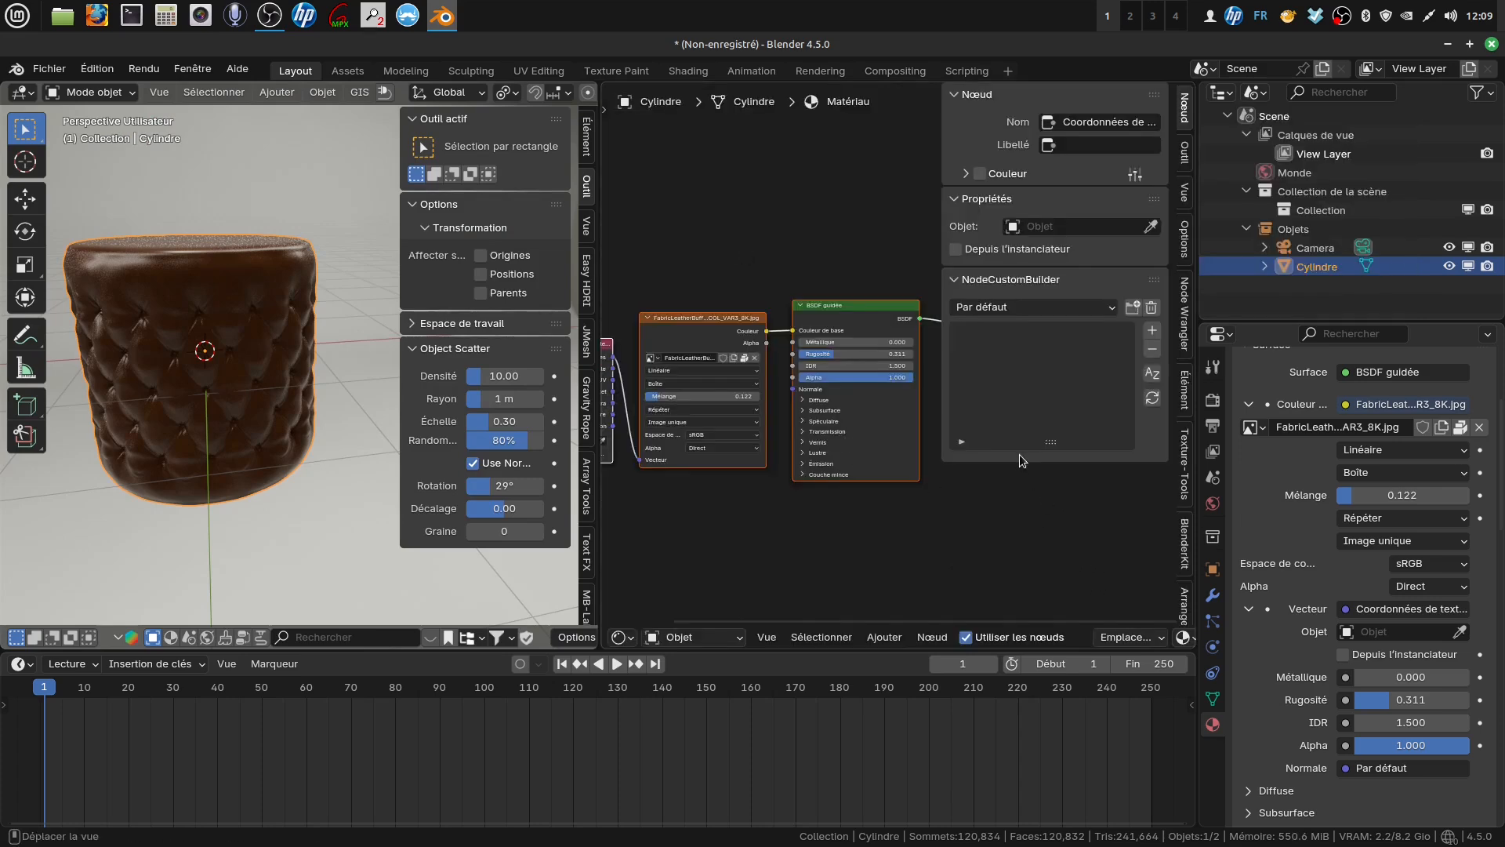
pyautogui.press('n')
pyautogui.moveTo(990, 379); pyautogui.dragTo(1119, 315, button='middle')
pyautogui.scroll(1, 945, 419)
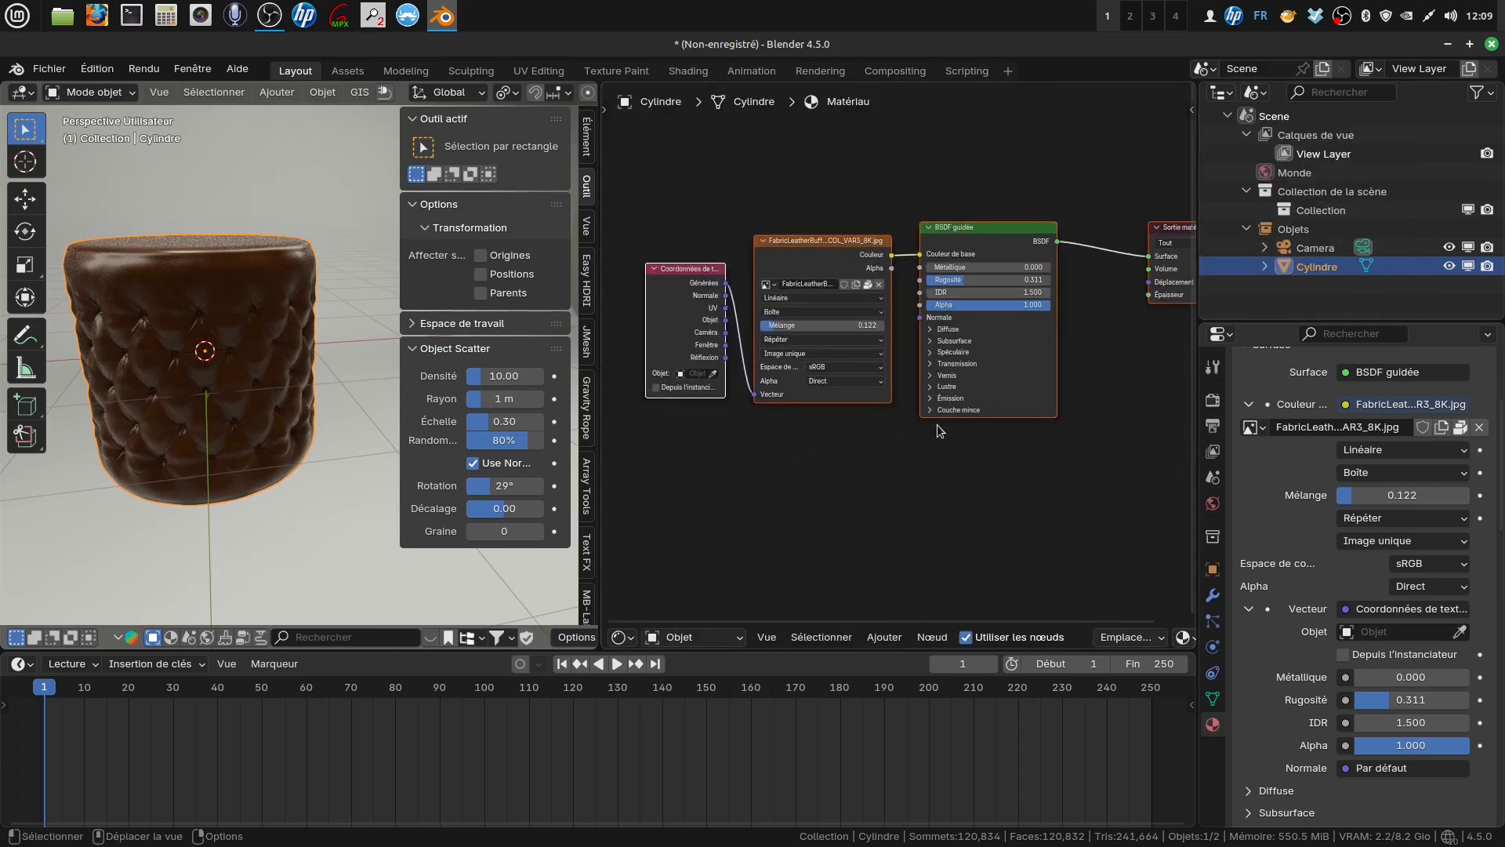
pyautogui.moveTo(894, 342); pyautogui.dragTo(911, 281, button='middle')
# Move the texture coordinate node away from the leather image node, then duplicate the image node and place the copy below the original
pyautogui.moveTo(686, 236); pyautogui.dragTo(551, 317)
pyautogui.click(587, 280)
pyautogui.click(919, 188)
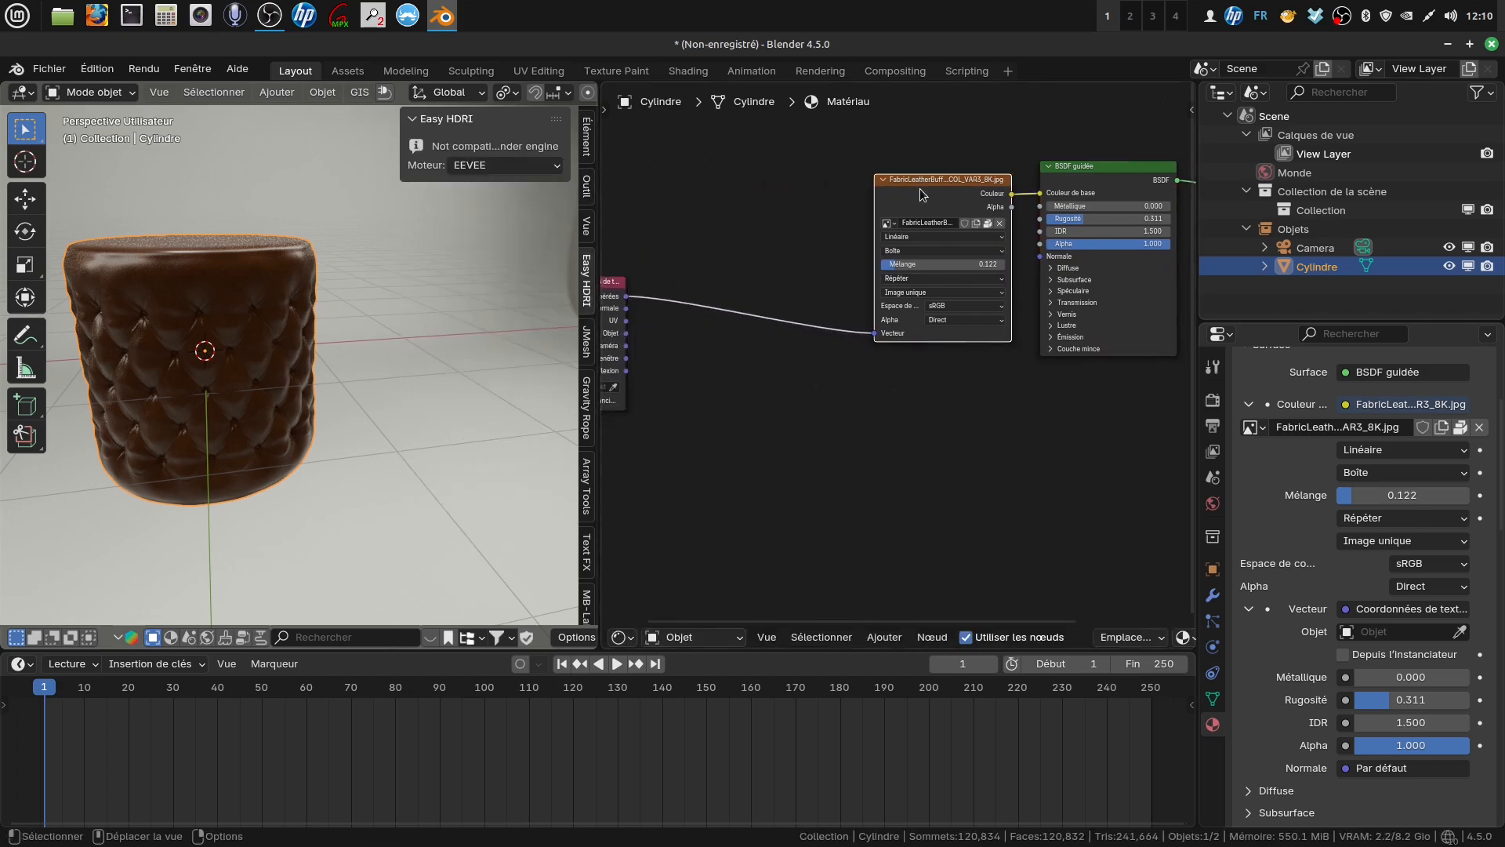
pyautogui.rightClick(919, 188)
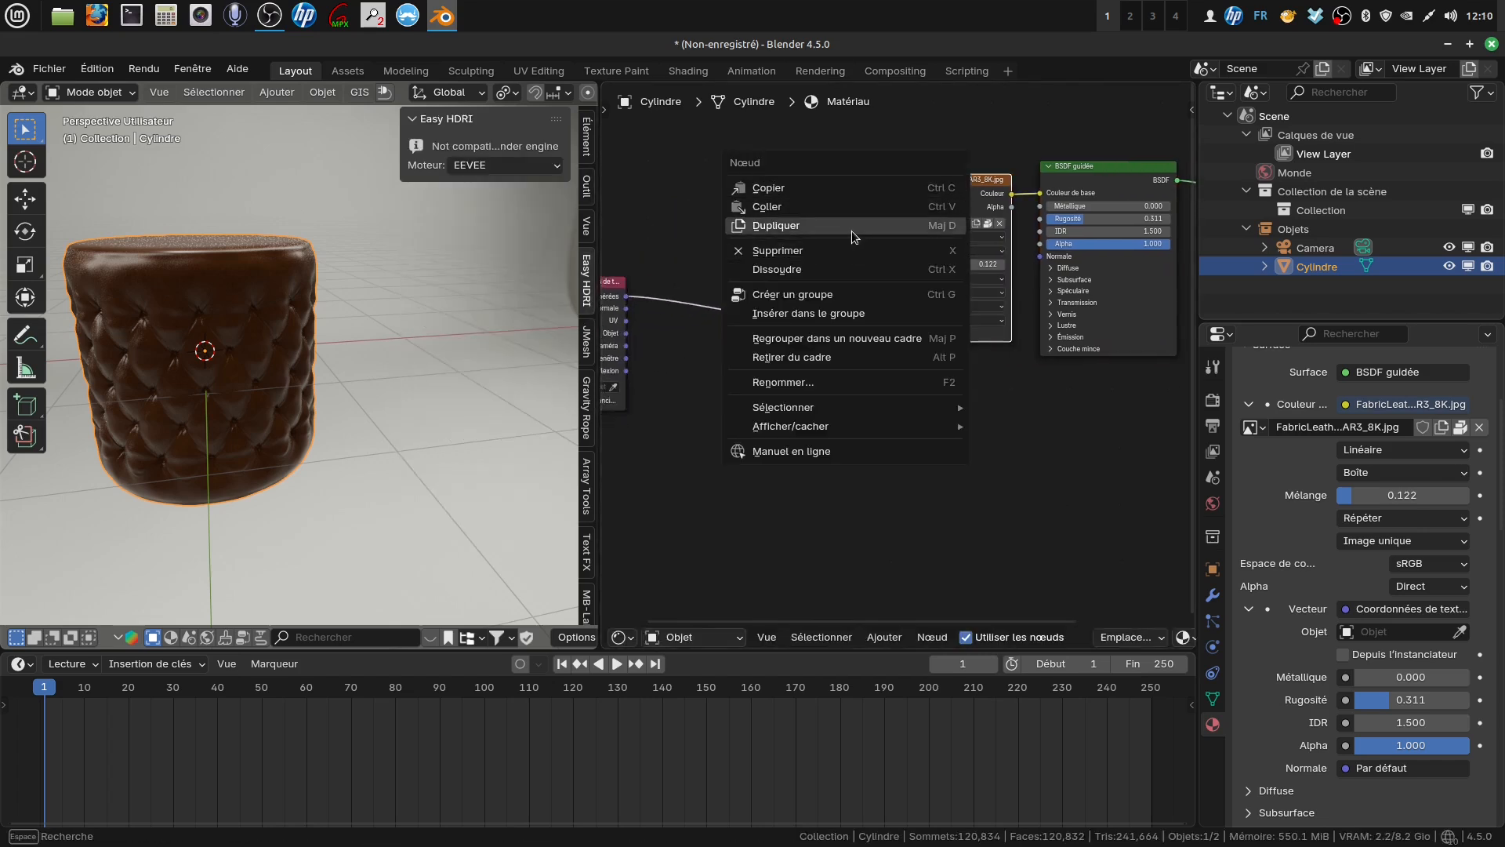
pyautogui.click(810, 228)
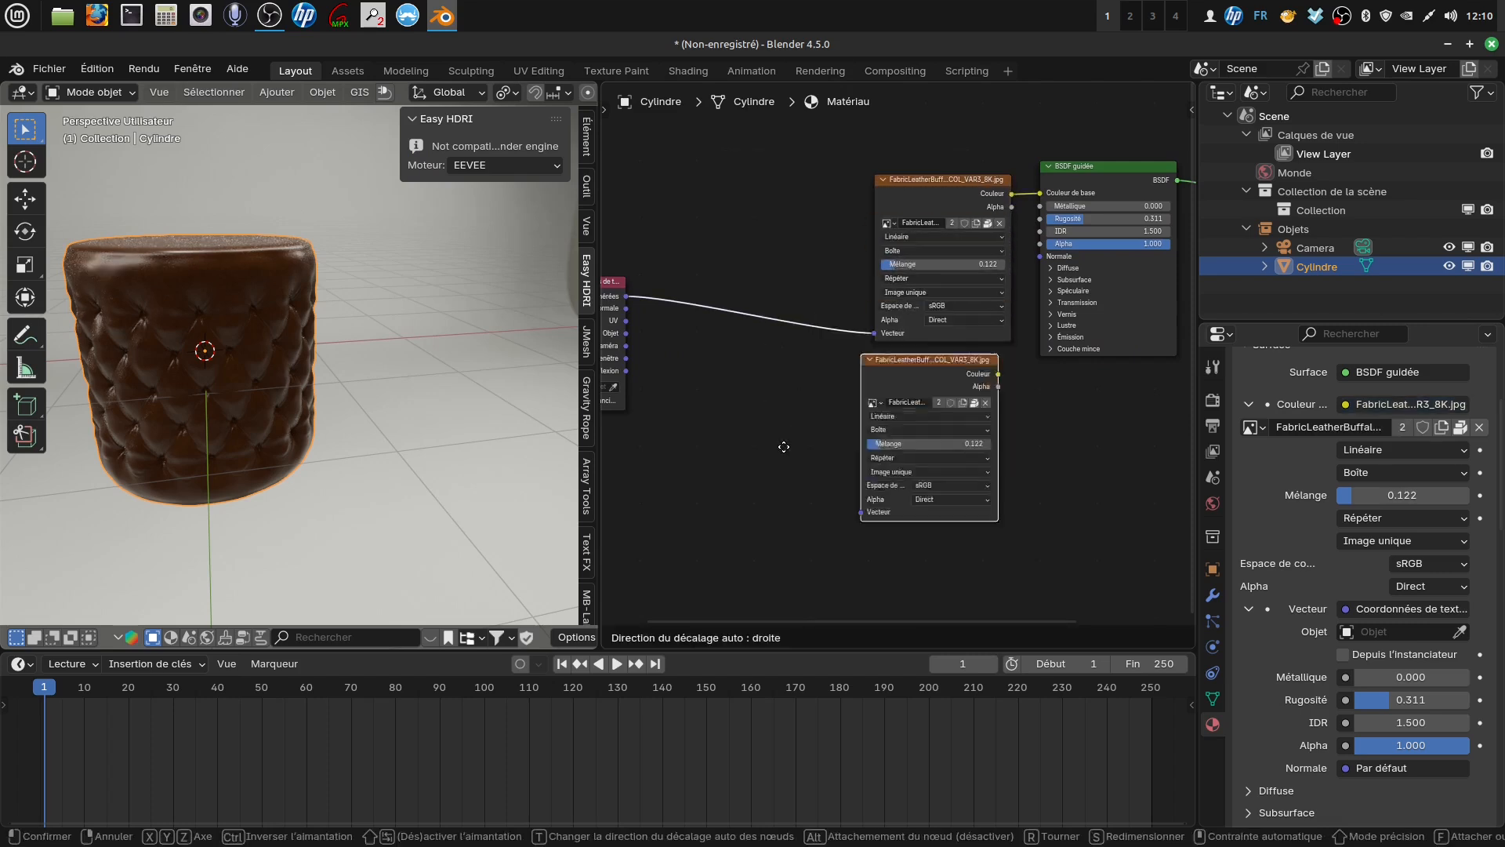
pyautogui.click(761, 441)
# Connect the texture coordinate node's Générées output to the duplicated image node's Vecteur input
pyautogui.scroll(-3, 751, 423)
pyautogui.moveTo(732, 293); pyautogui.dragTo(739, 235, button='middle')
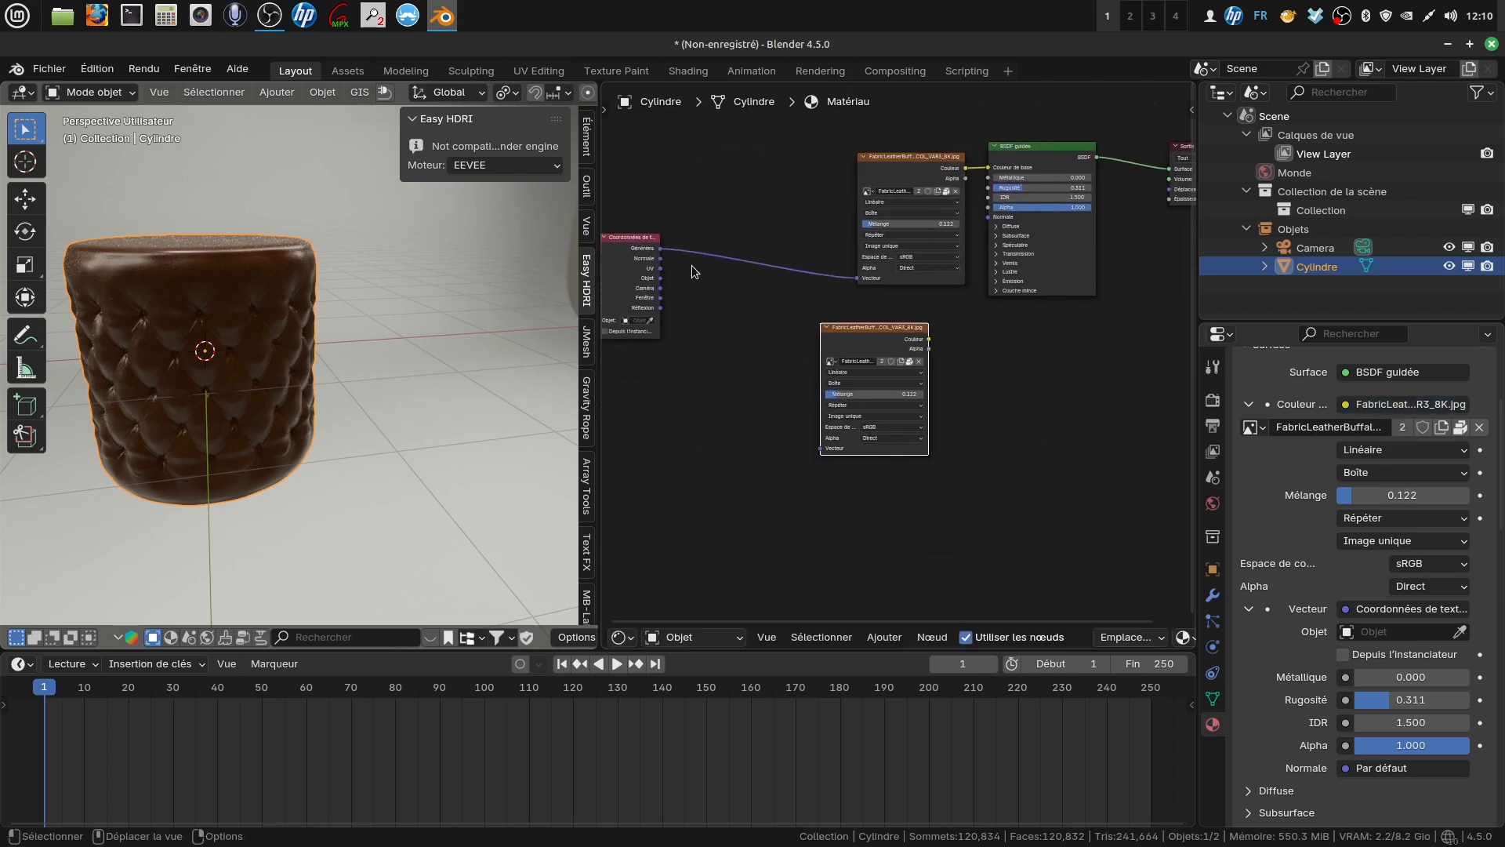
pyautogui.moveTo(661, 251); pyautogui.dragTo(820, 447)
# Replace the duplicated node's image with FabricLeatherBuffaloRustic001_NRM_8K.jpg from the cuir HD folder and set its colour space to Non-couleur
pyautogui.scroll(2, 900, 437)
pyautogui.scroll(3, 963, 389)
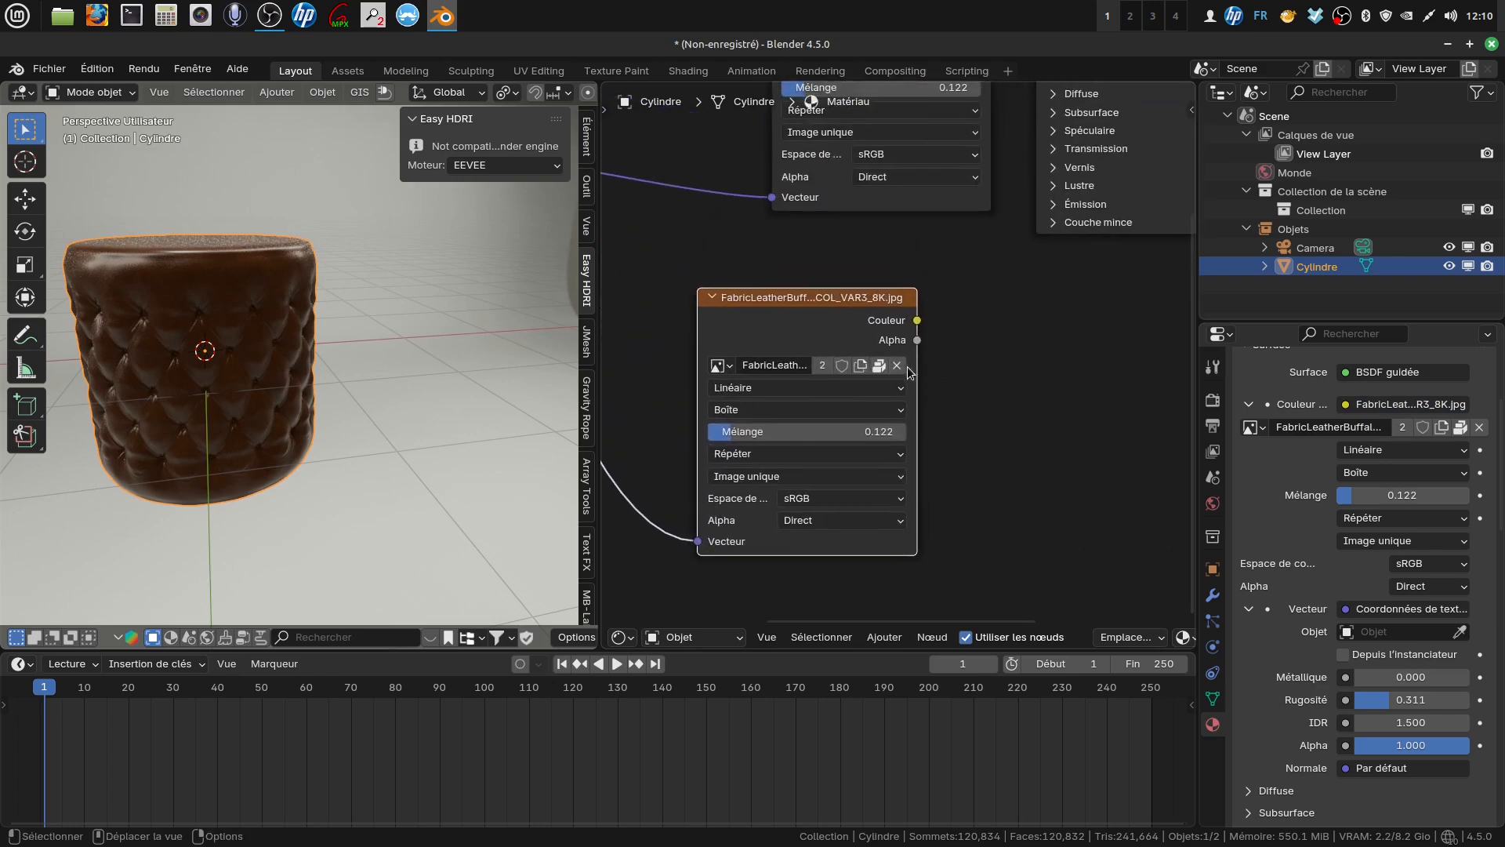
pyautogui.click(903, 370)
pyautogui.click(840, 368)
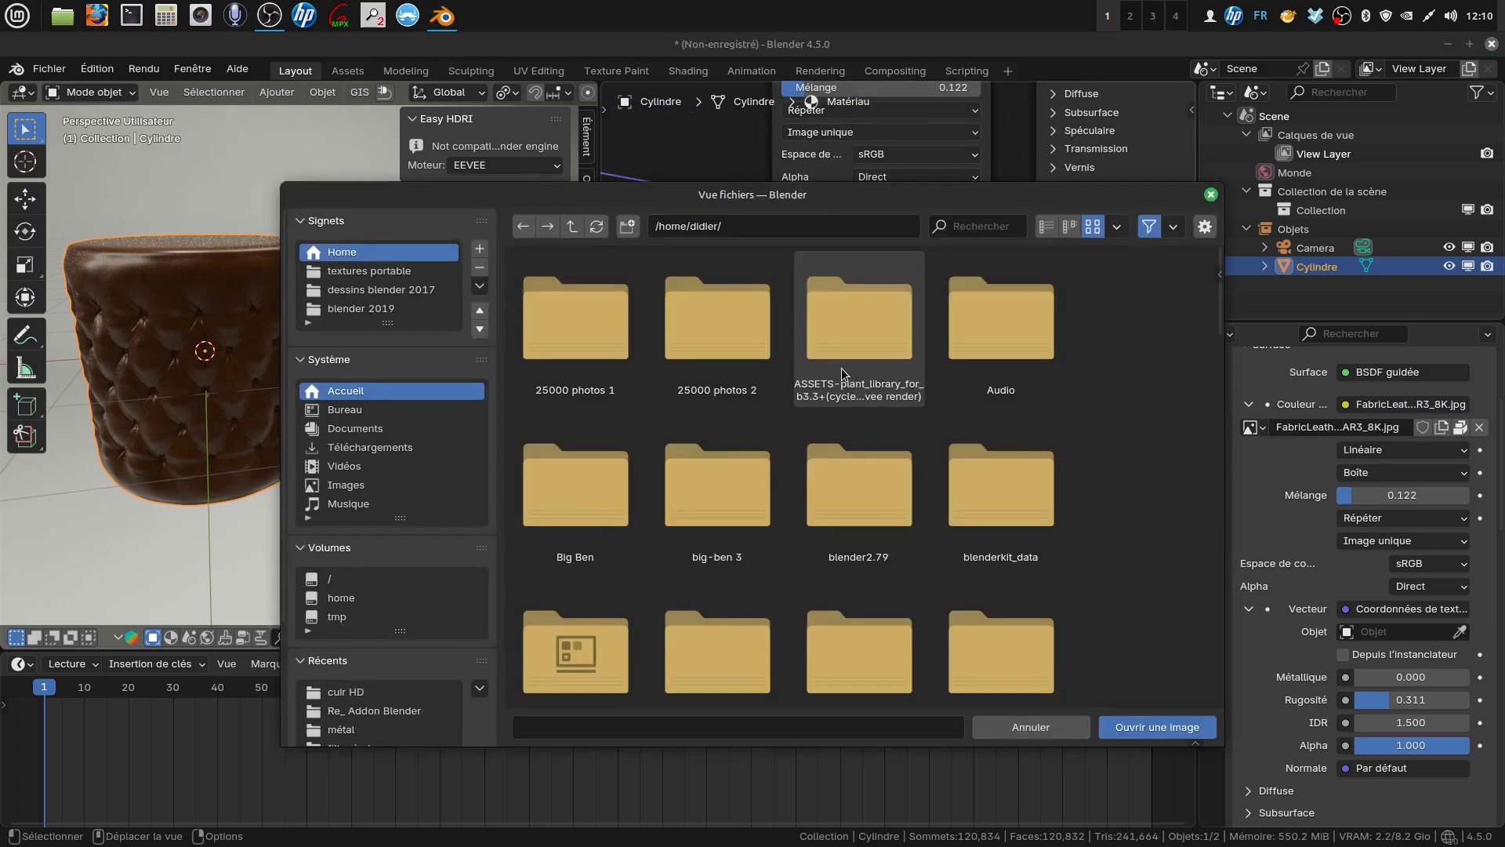
pyautogui.click(391, 689)
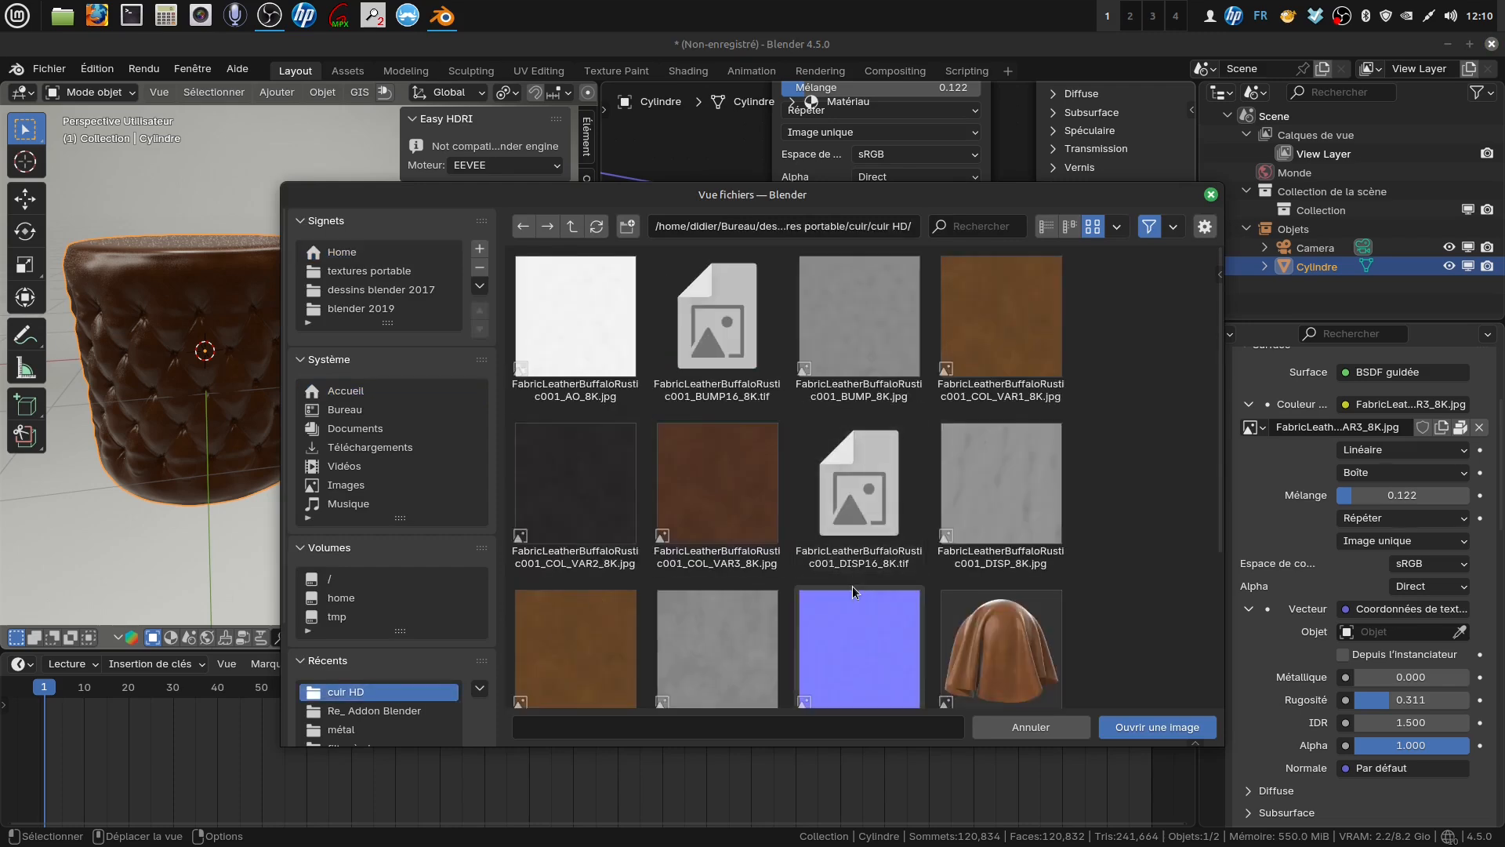
pyautogui.scroll(-3, 851, 576)
pyautogui.click(858, 554)
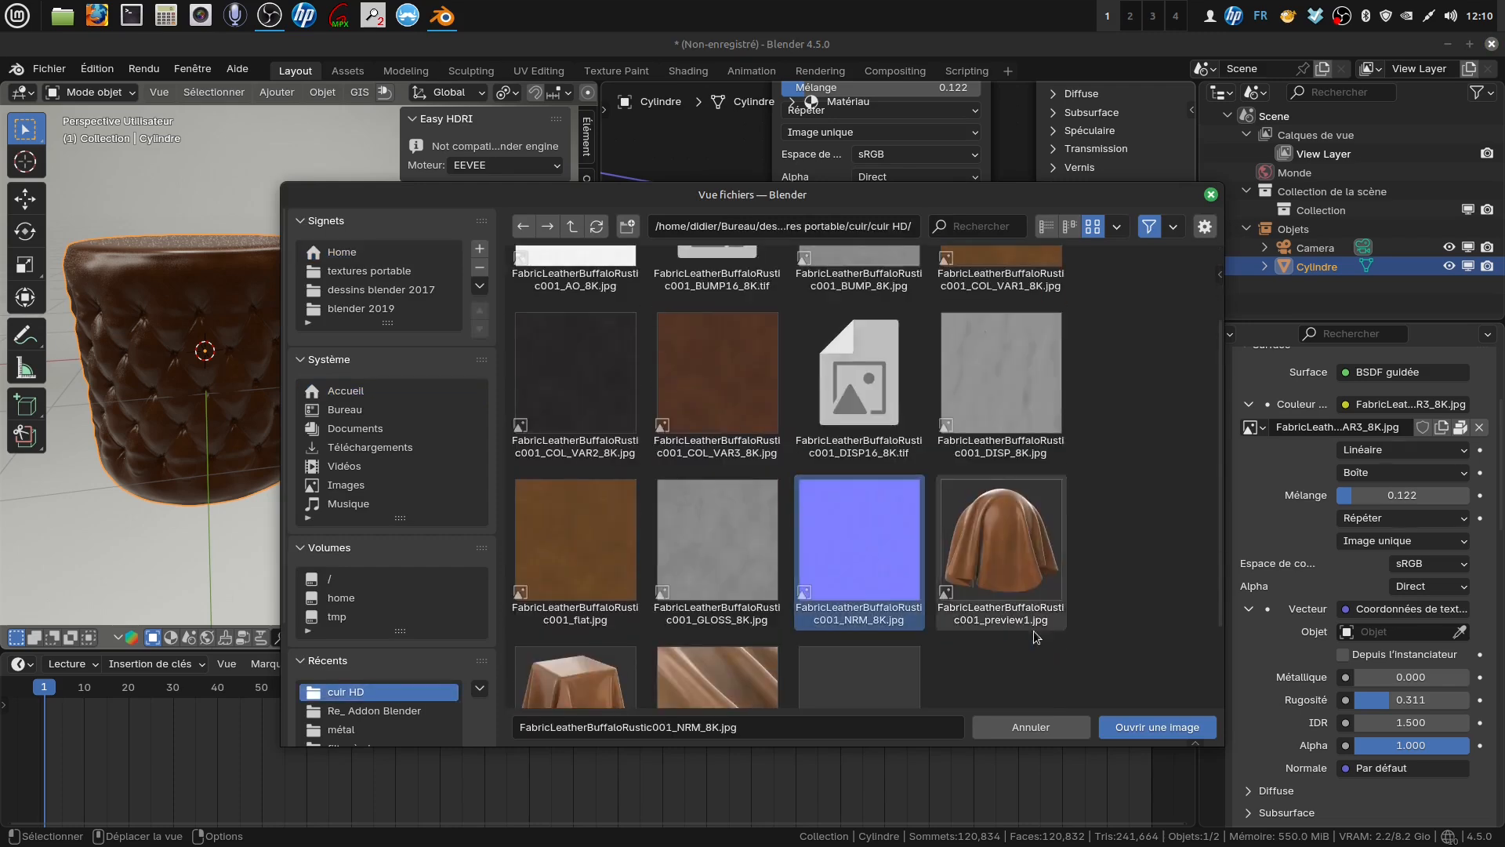
pyautogui.click(1156, 727)
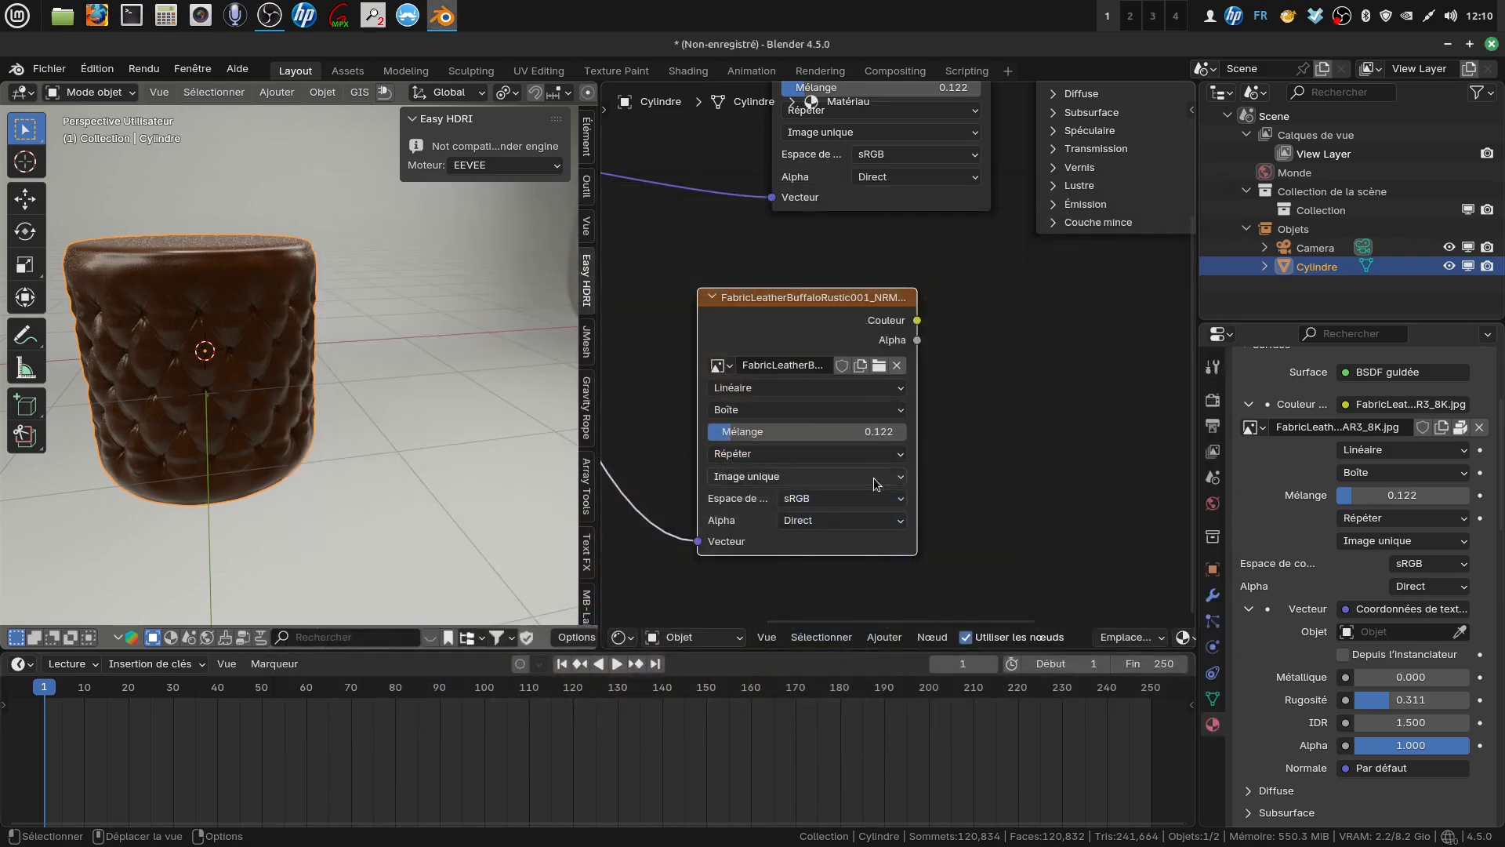
pyautogui.click(898, 500)
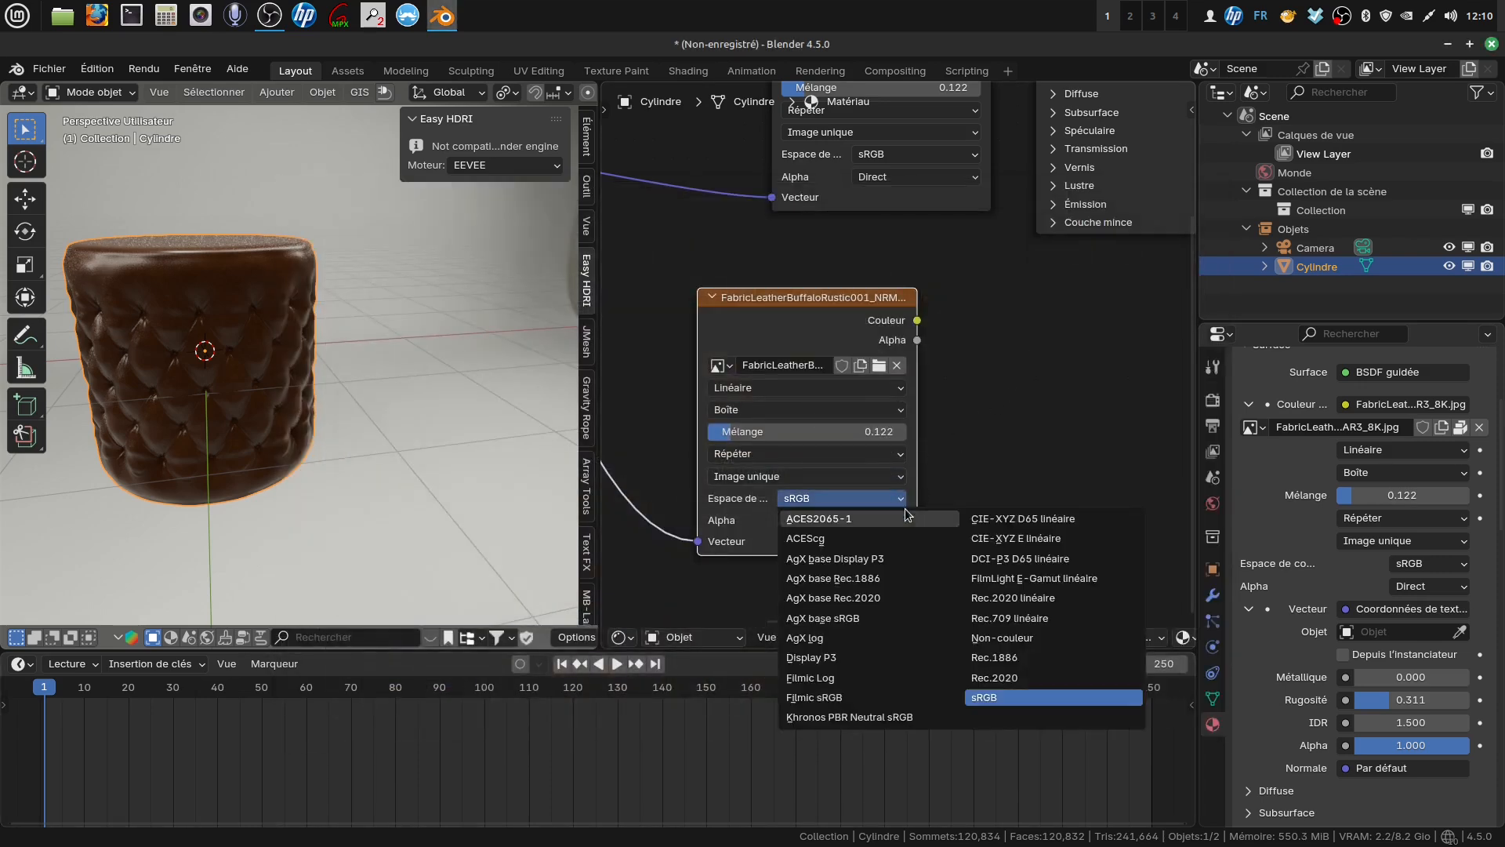
pyautogui.click(1025, 637)
# Make room beside the BSDF node, add a Carte de normales (Normal Map) node, and feed it the normal image's Couleur output
pyautogui.scroll(-4, 1017, 435)
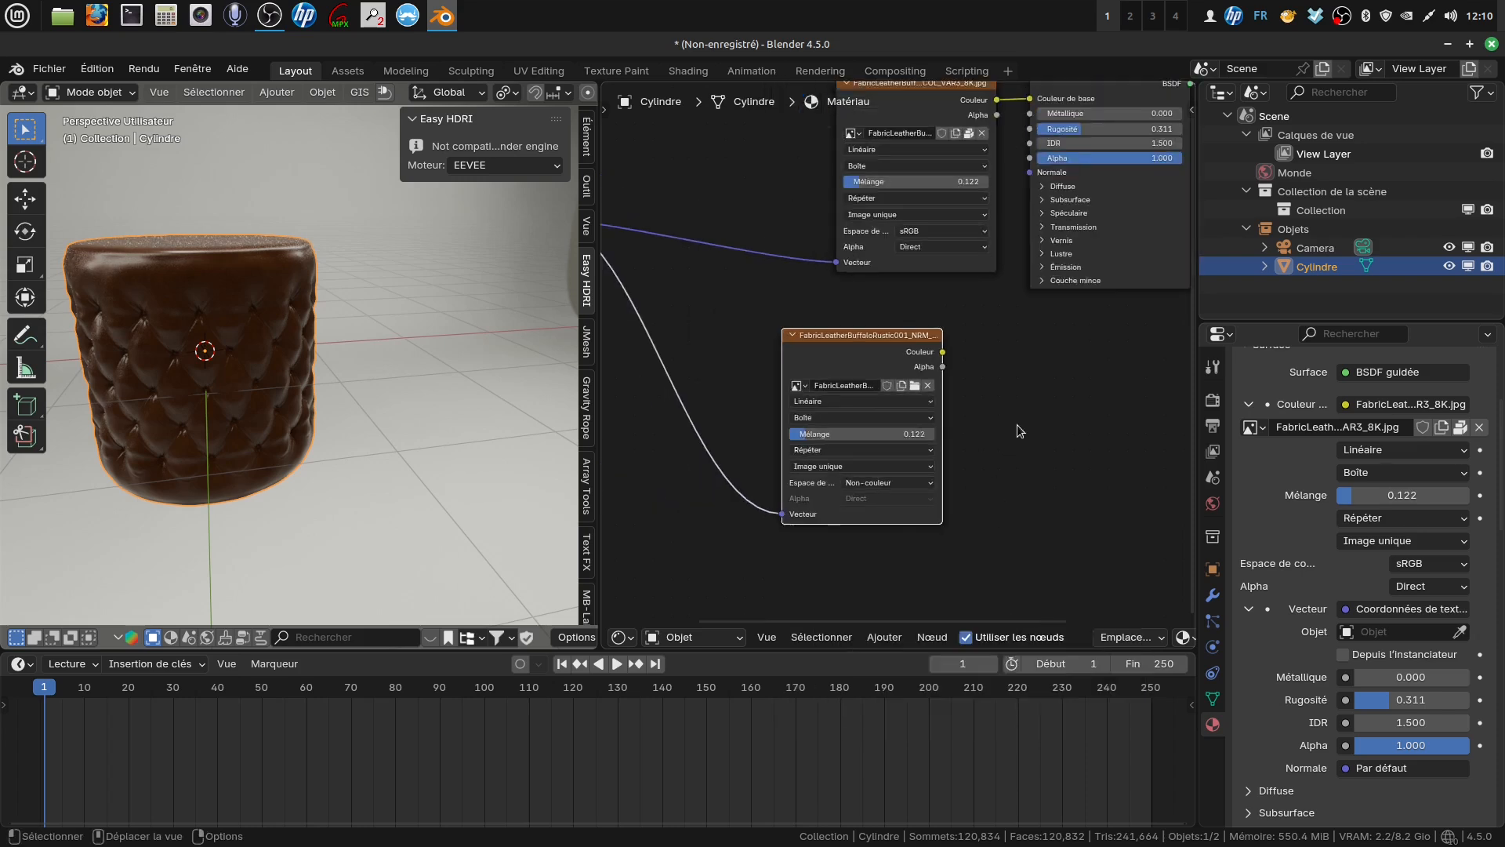
pyautogui.moveTo(1024, 408); pyautogui.dragTo(770, 438, button='middle')
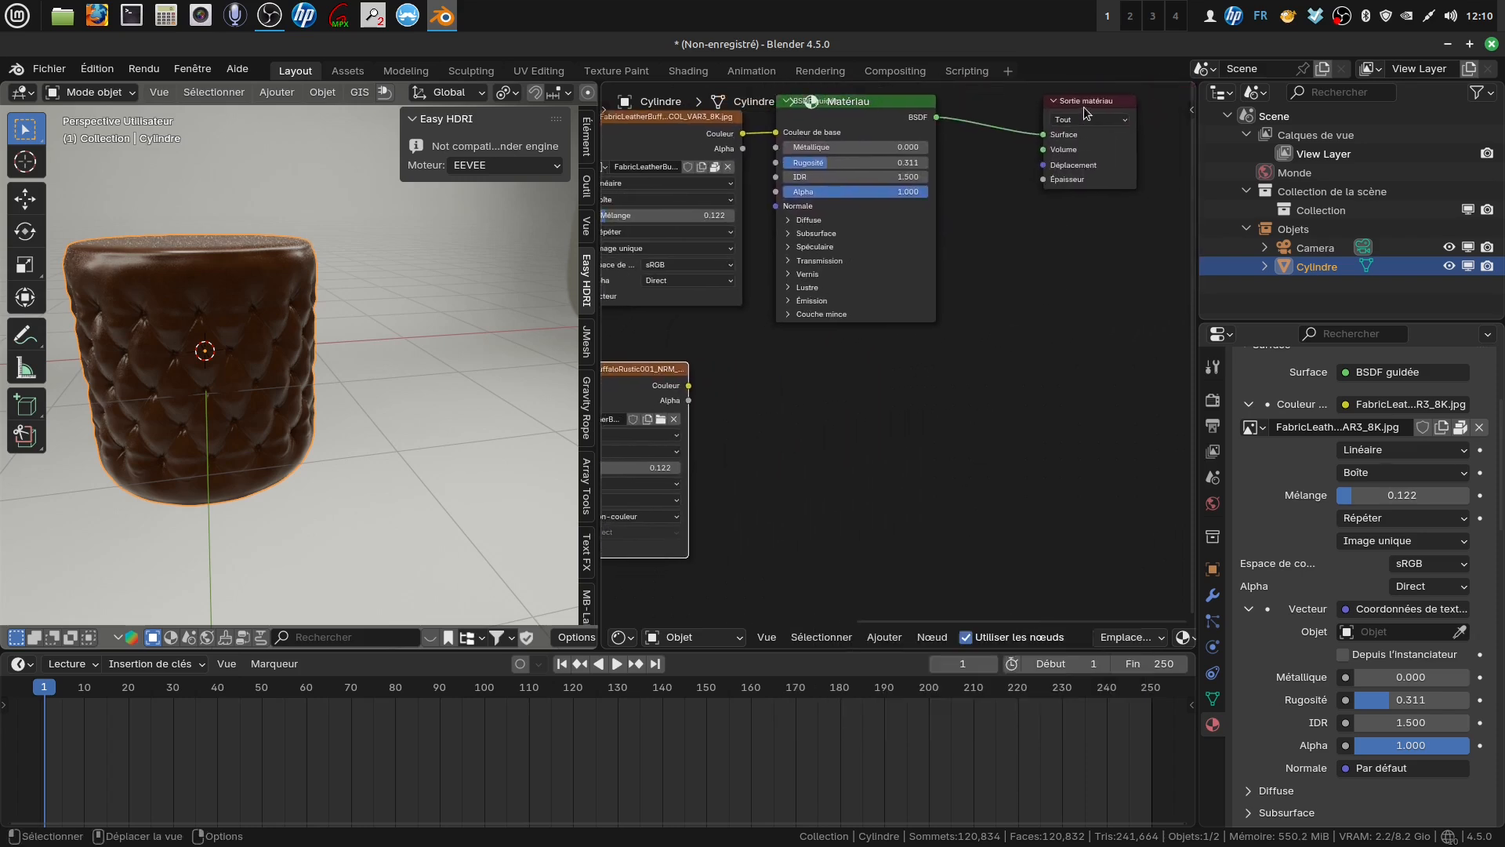
pyautogui.moveTo(884, 106); pyautogui.dragTo(965, 166)
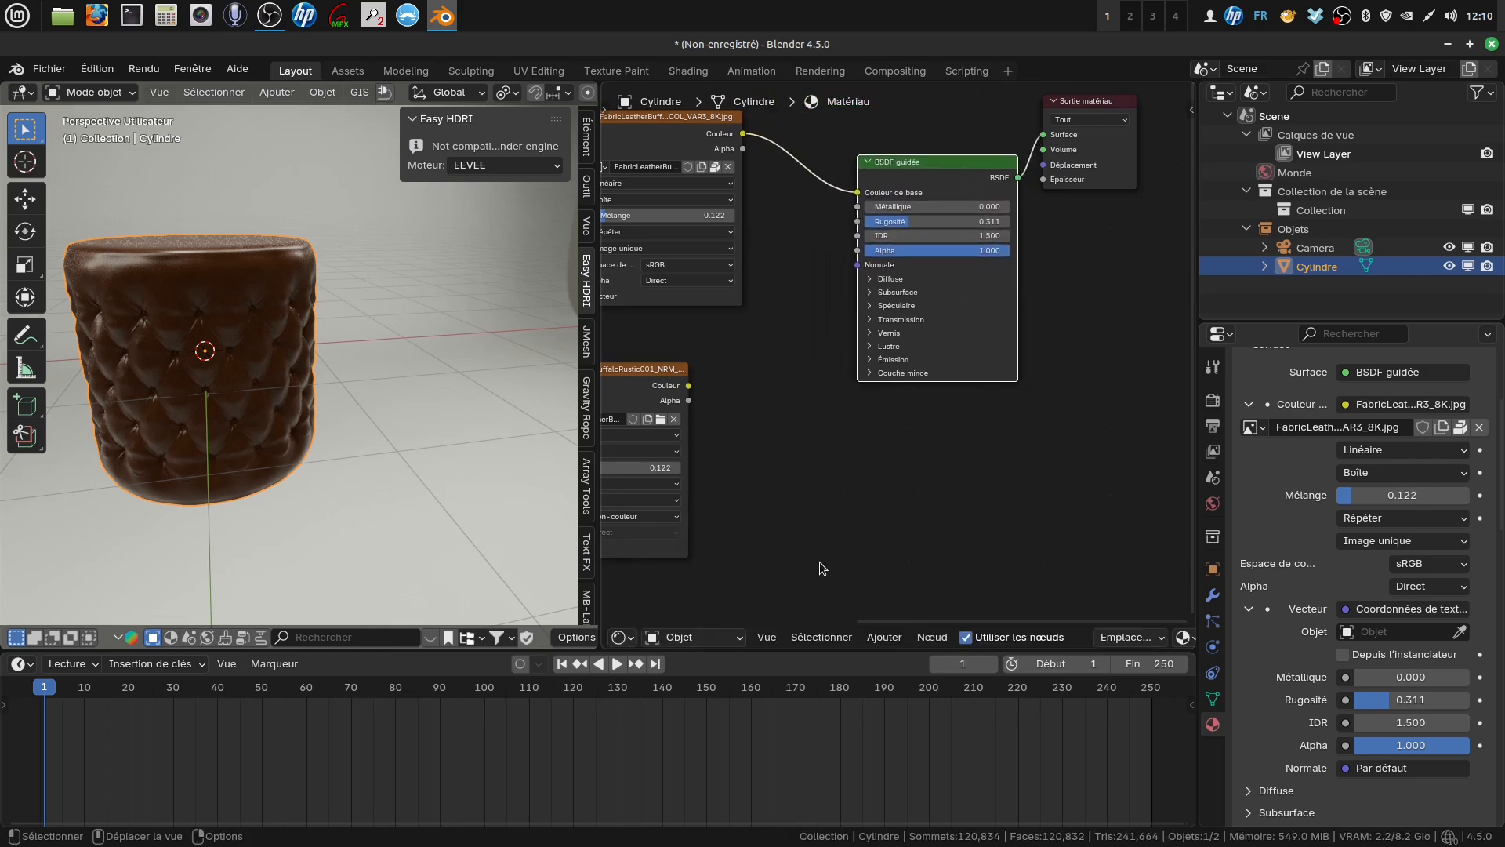
pyautogui.click(884, 637)
pyautogui.moveTo(917, 529)
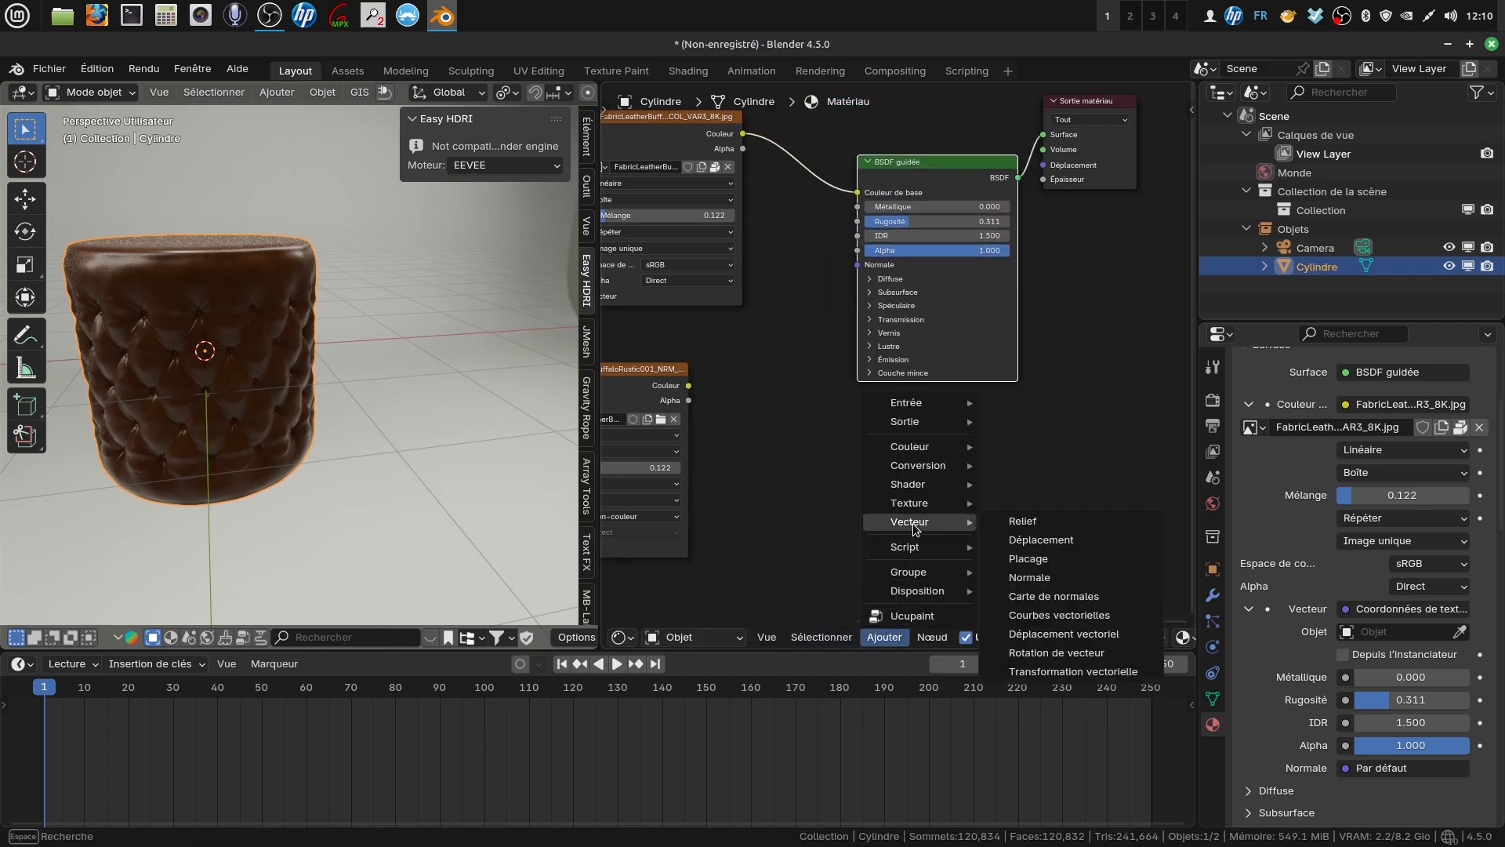
pyautogui.click(1054, 596)
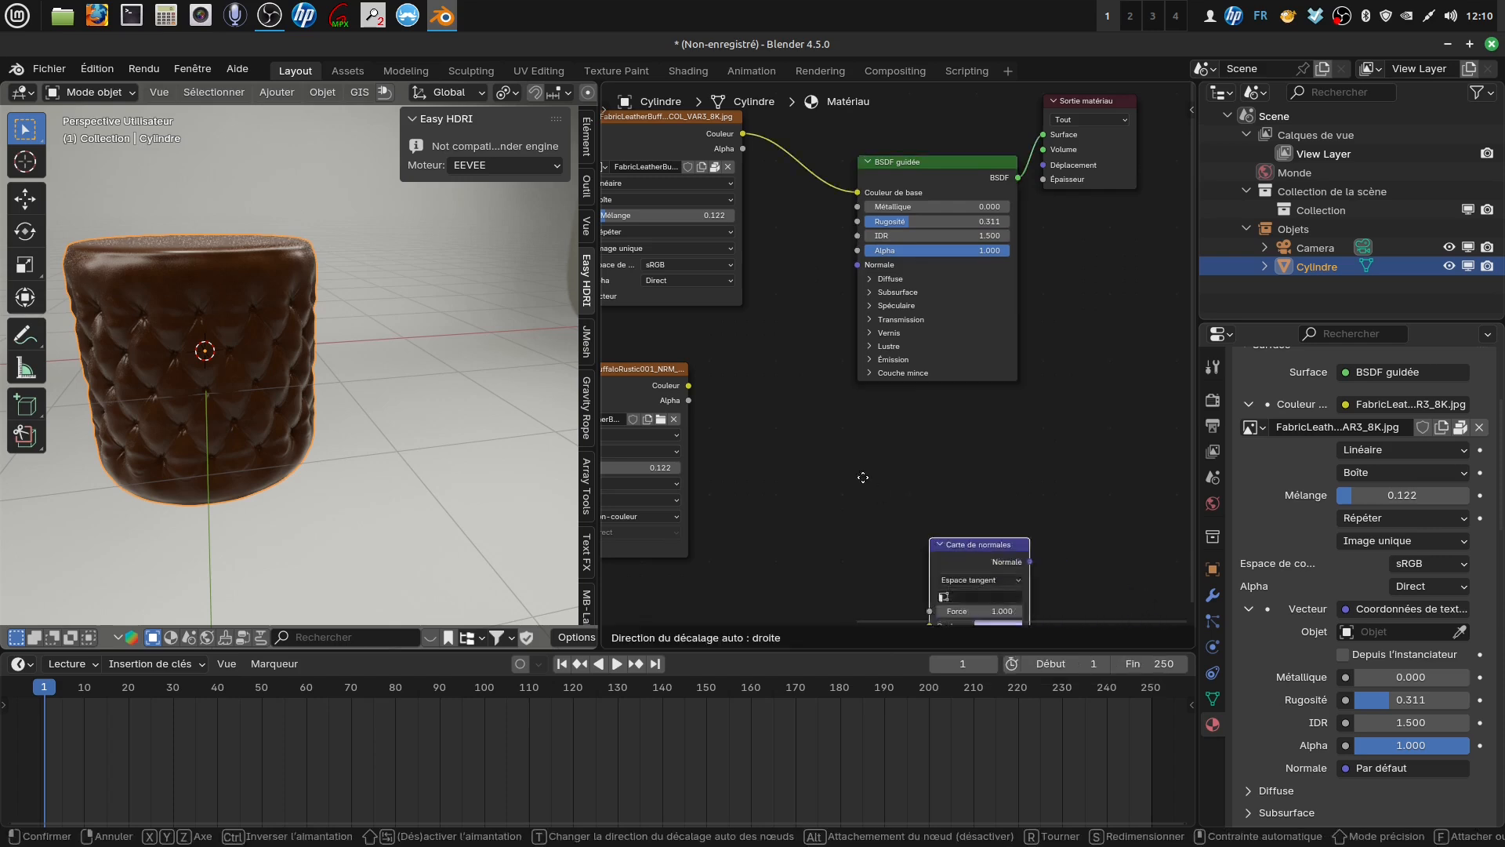
pyautogui.click(705, 394)
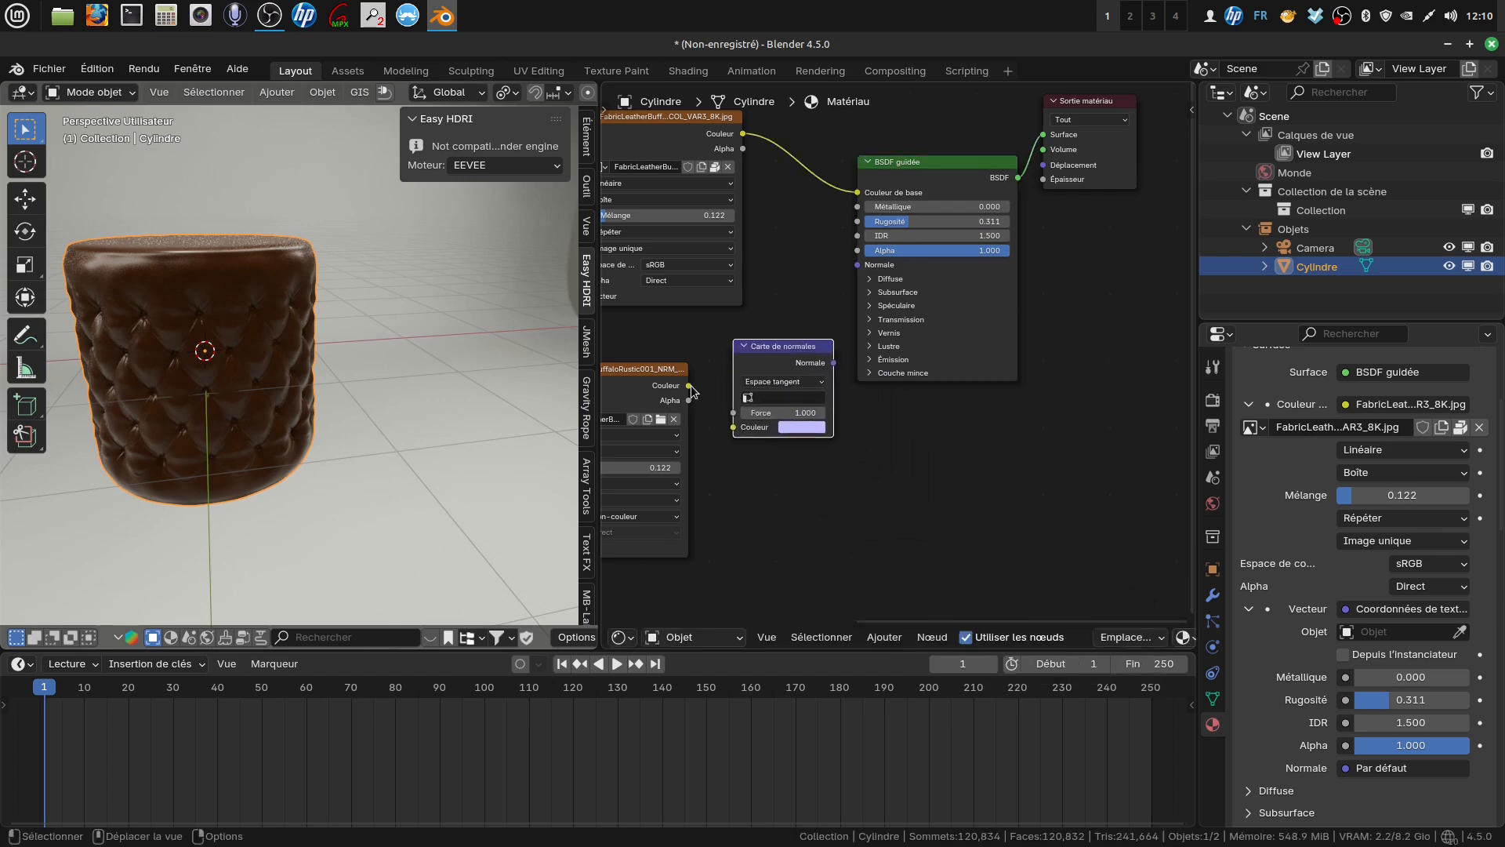
pyautogui.moveTo(690, 385); pyautogui.dragTo(730, 428)
# Connect the Carte de normales output to the BSDF's Normale input and examine the leather grain on the tufts
pyautogui.scroll(4, 337, 400)
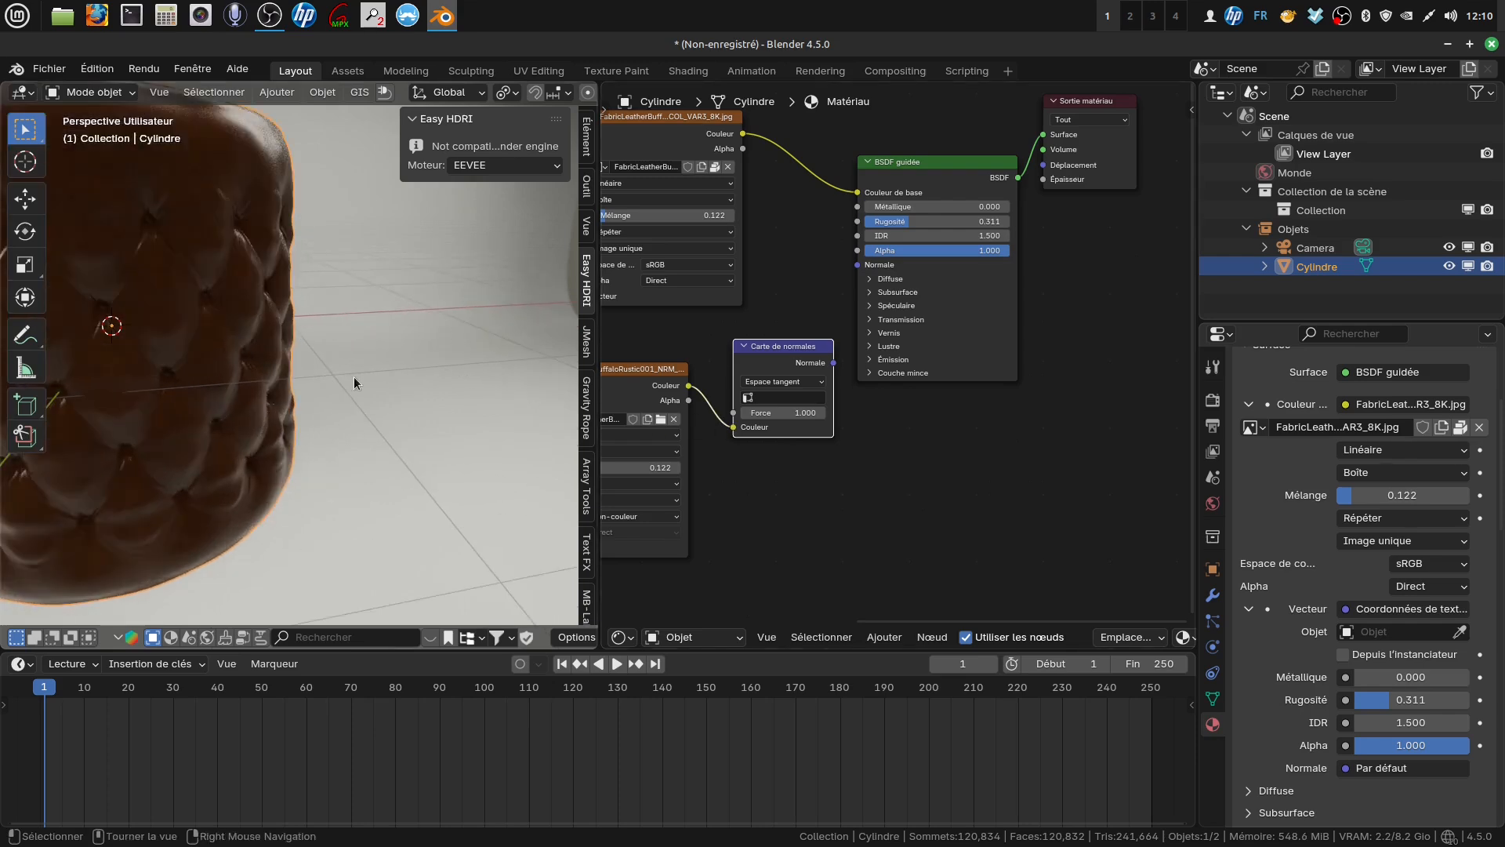
pyautogui.moveTo(200, 444); pyautogui.dragTo(353, 446, button='middle')
pyautogui.scroll(4, 363, 449)
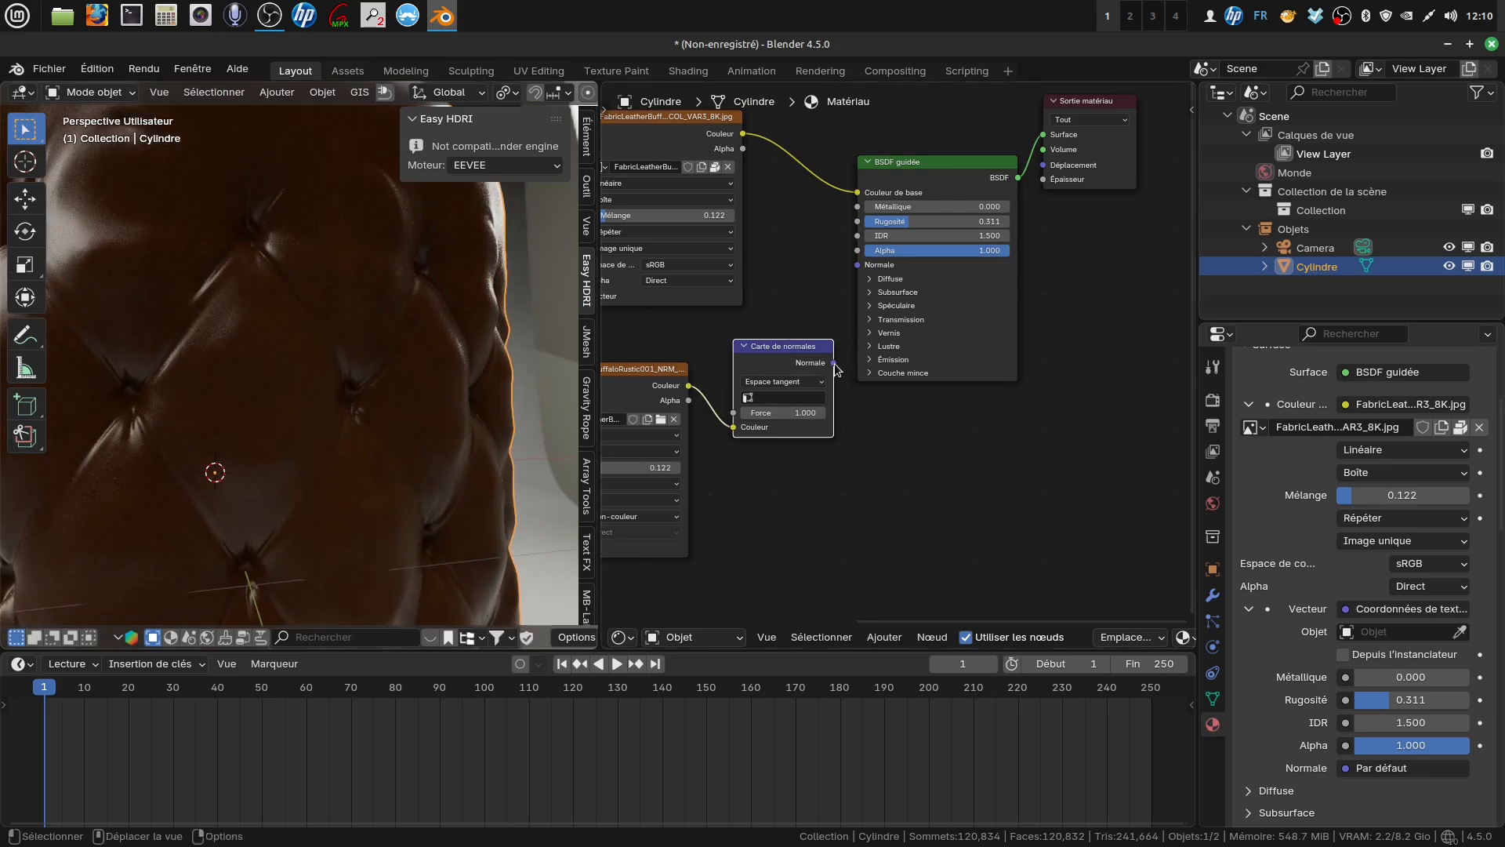
pyautogui.moveTo(834, 364); pyautogui.dragTo(840, 319)
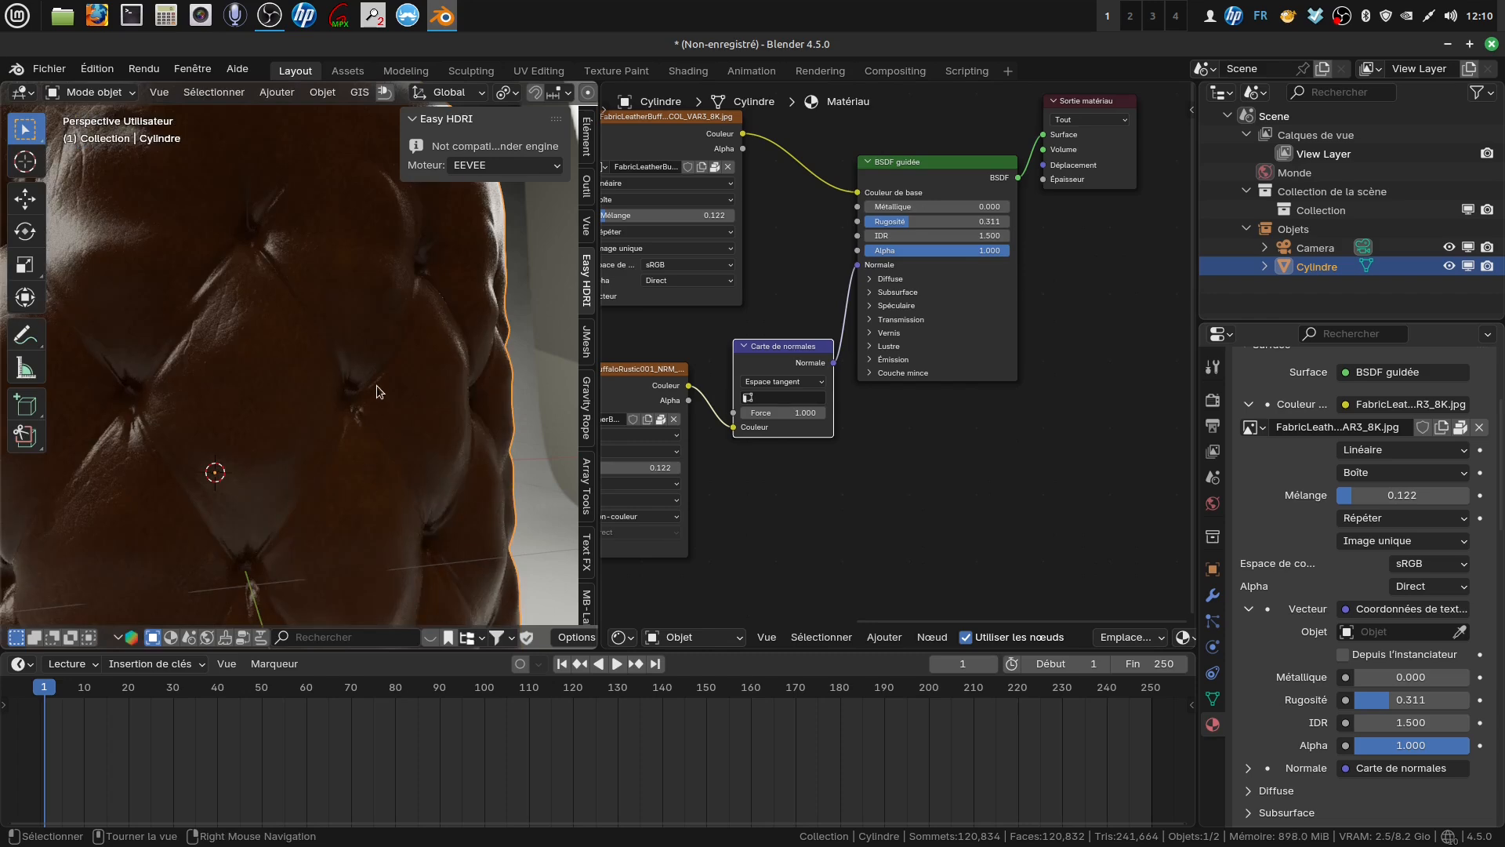
pyautogui.moveTo(376, 384); pyautogui.dragTo(298, 313, button='middle')
pyautogui.moveTo(287, 365); pyautogui.dragTo(322, 428, button='middle')
pyautogui.scroll(-6, 347, 417)
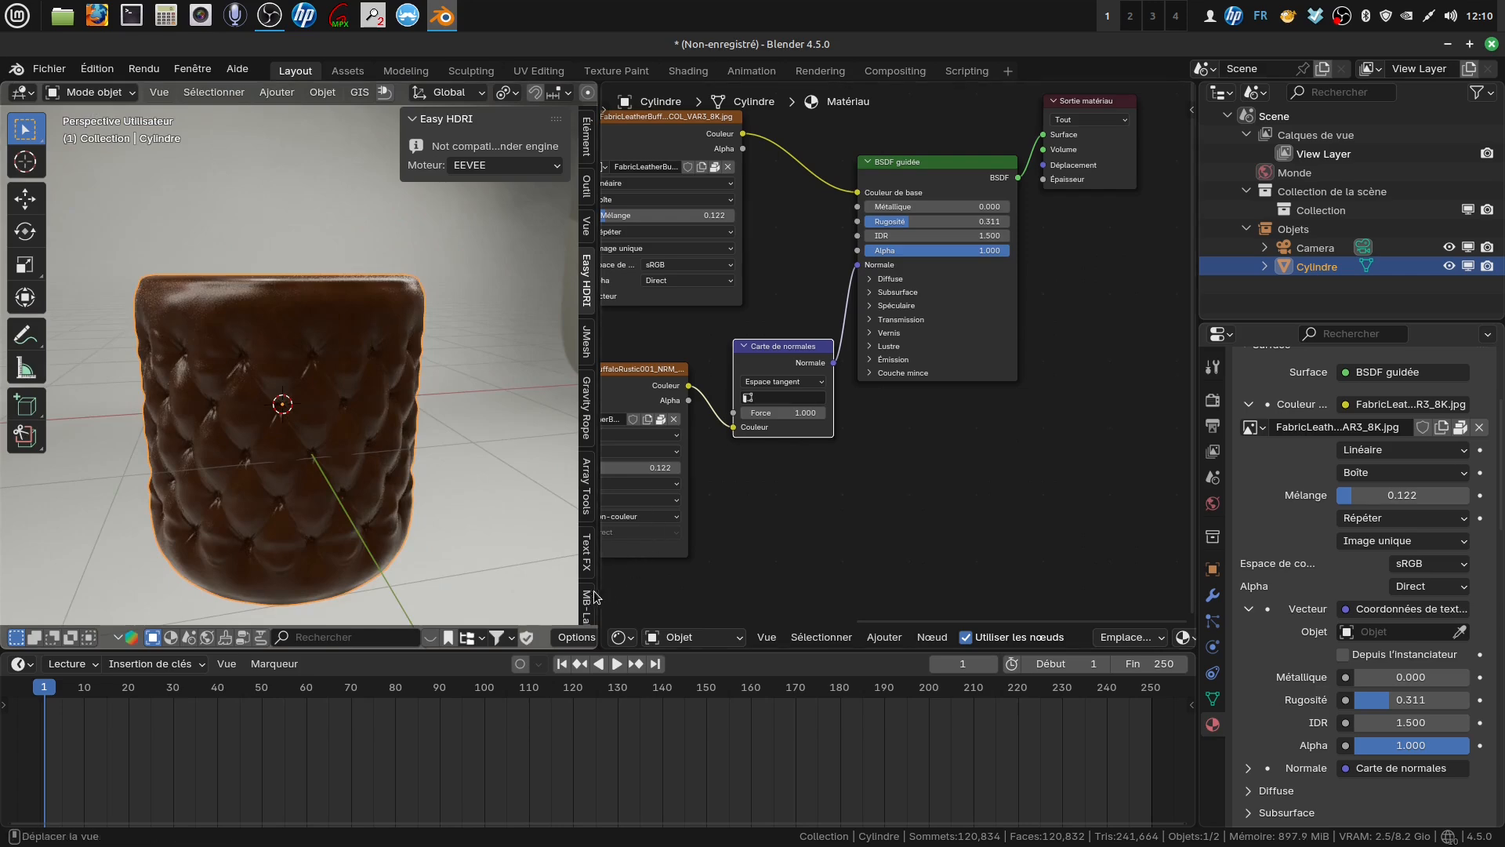
# Widen the 3D viewport and view the whole pouf from a low angle
pyautogui.moveTo(601, 589); pyautogui.dragTo(858, 590)
pyautogui.moveTo(524, 478); pyautogui.dragTo(610, 445, button='middle')
pyautogui.moveTo(497, 498); pyautogui.dragTo(570, 329, button='middle')
pyautogui.scroll(-3, 571, 329)
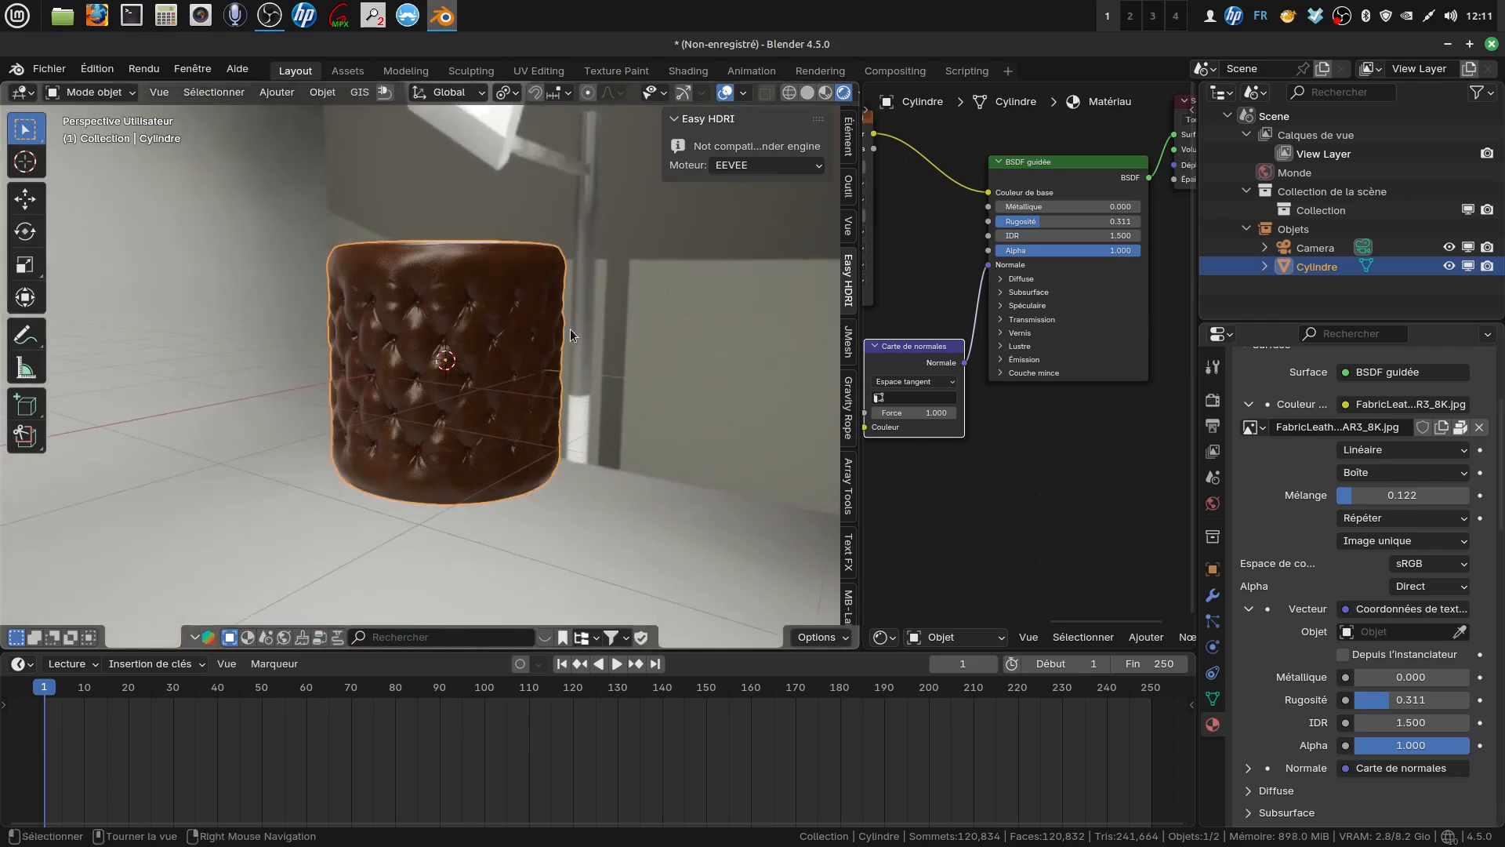
# Add a plane and move it -1.0165 m along Z so that it sits under the pouf's base
pyautogui.click(277, 92)
pyautogui.moveTo(303, 113)
pyautogui.click(451, 113)
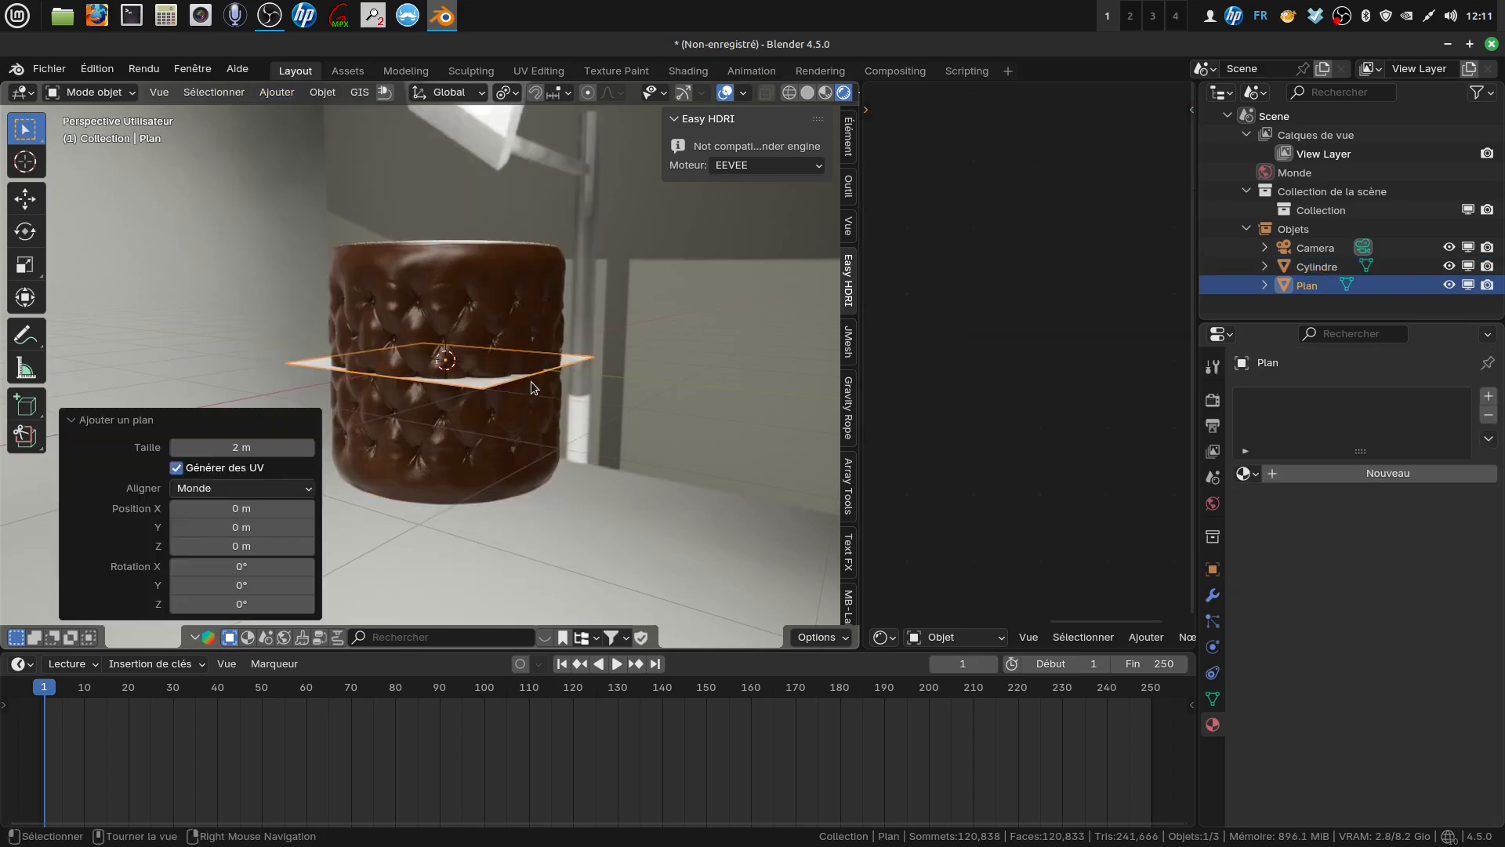
pyautogui.press('KP_1')
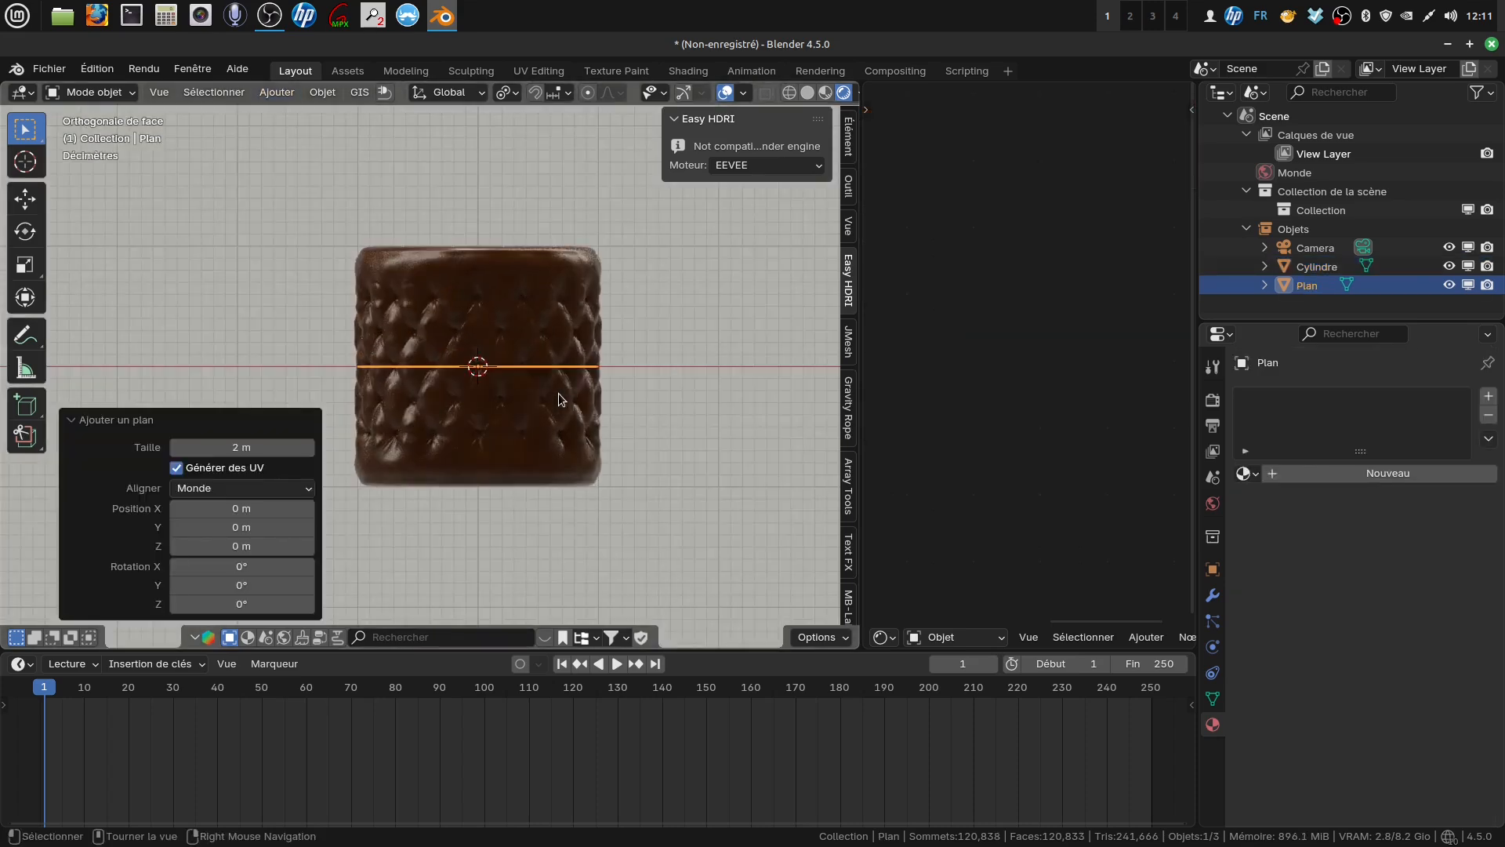
pyautogui.press('g')
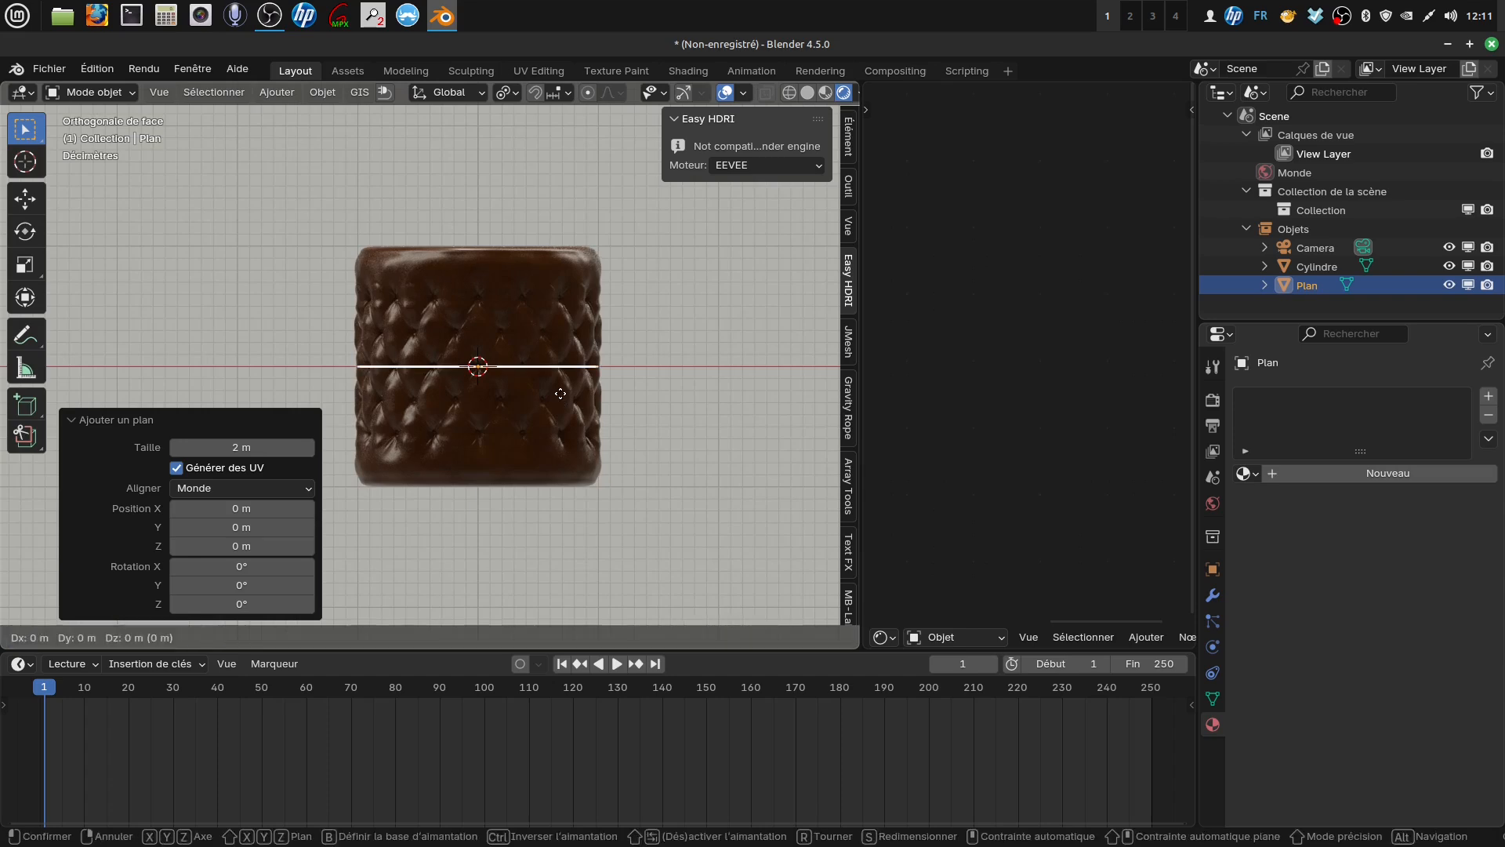
pyautogui.press('z')
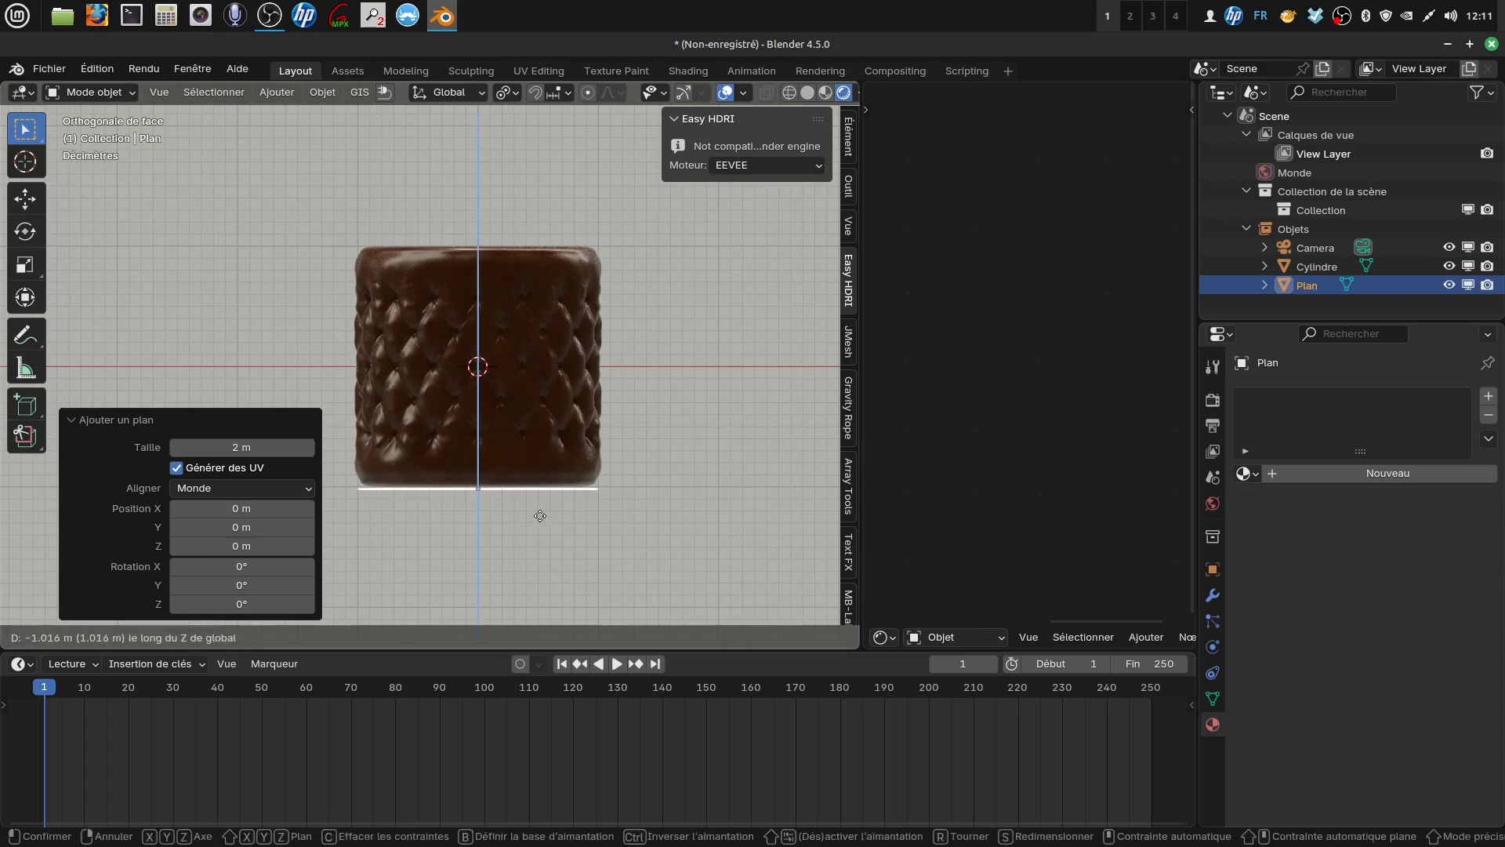
pyautogui.click(539, 516)
# Scale the plane up by about 10.739, then by about 5.083, into a large floor around the pouf
pyautogui.press('s')
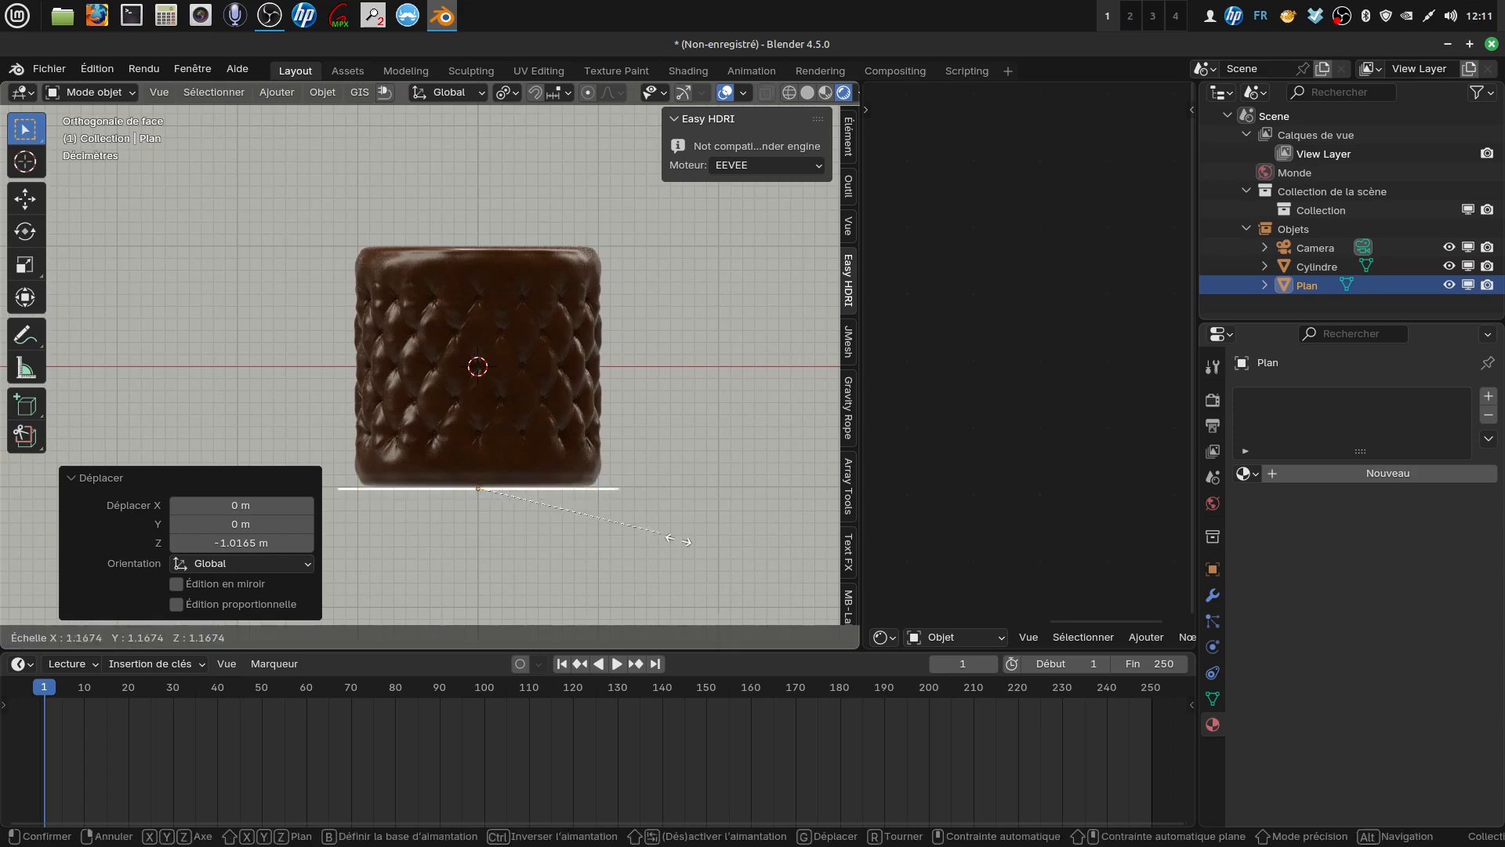
pyautogui.click(508, 109)
pyautogui.moveTo(470, 360); pyautogui.dragTo(501, 494, button='middle')
pyautogui.press('s')
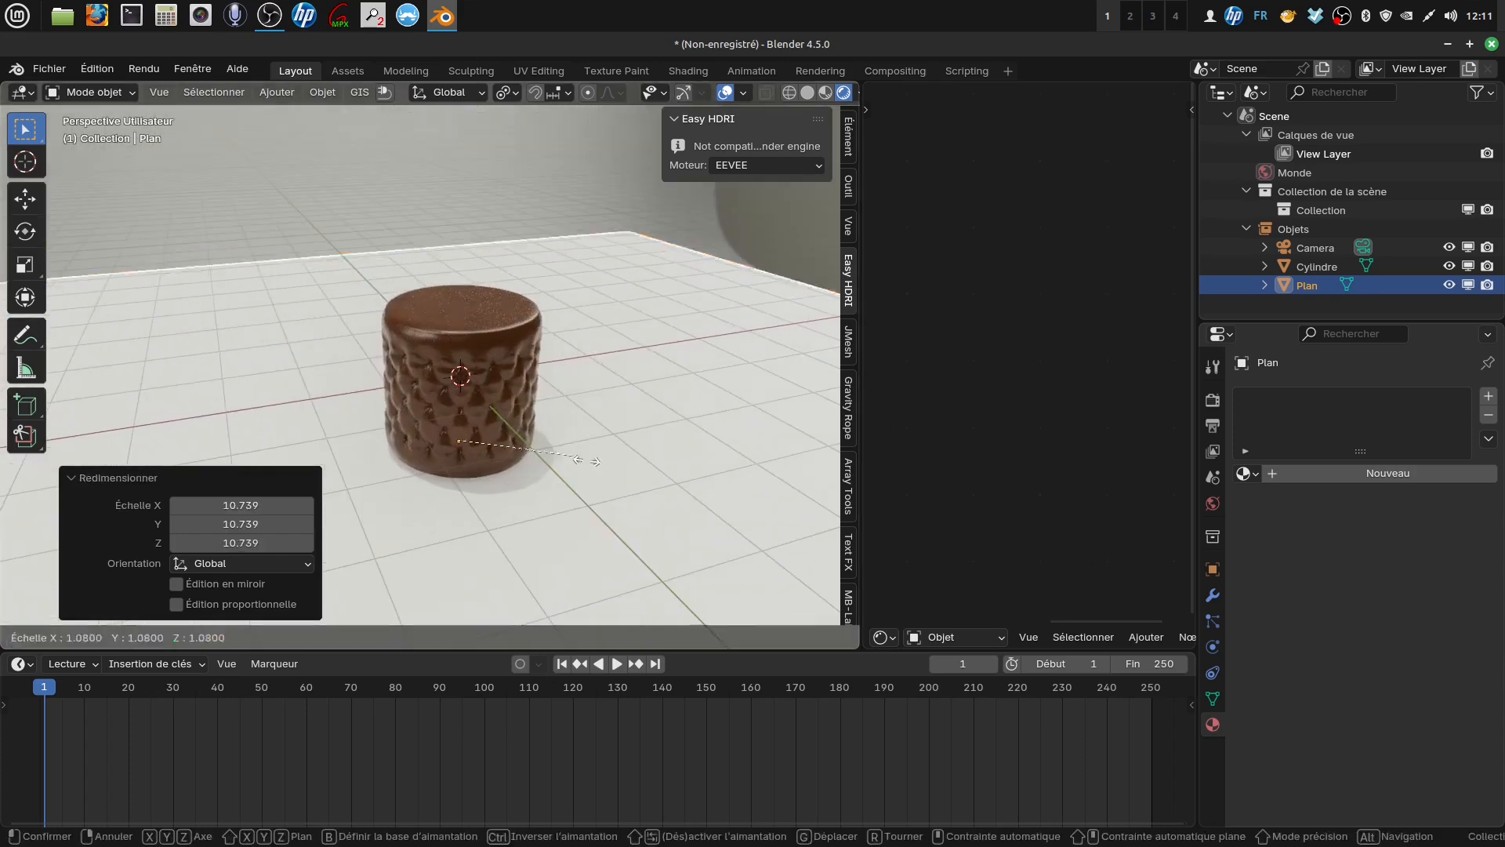
pyautogui.click(324, 338)
pyautogui.moveTo(324, 338); pyautogui.dragTo(646, 444, button='middle')
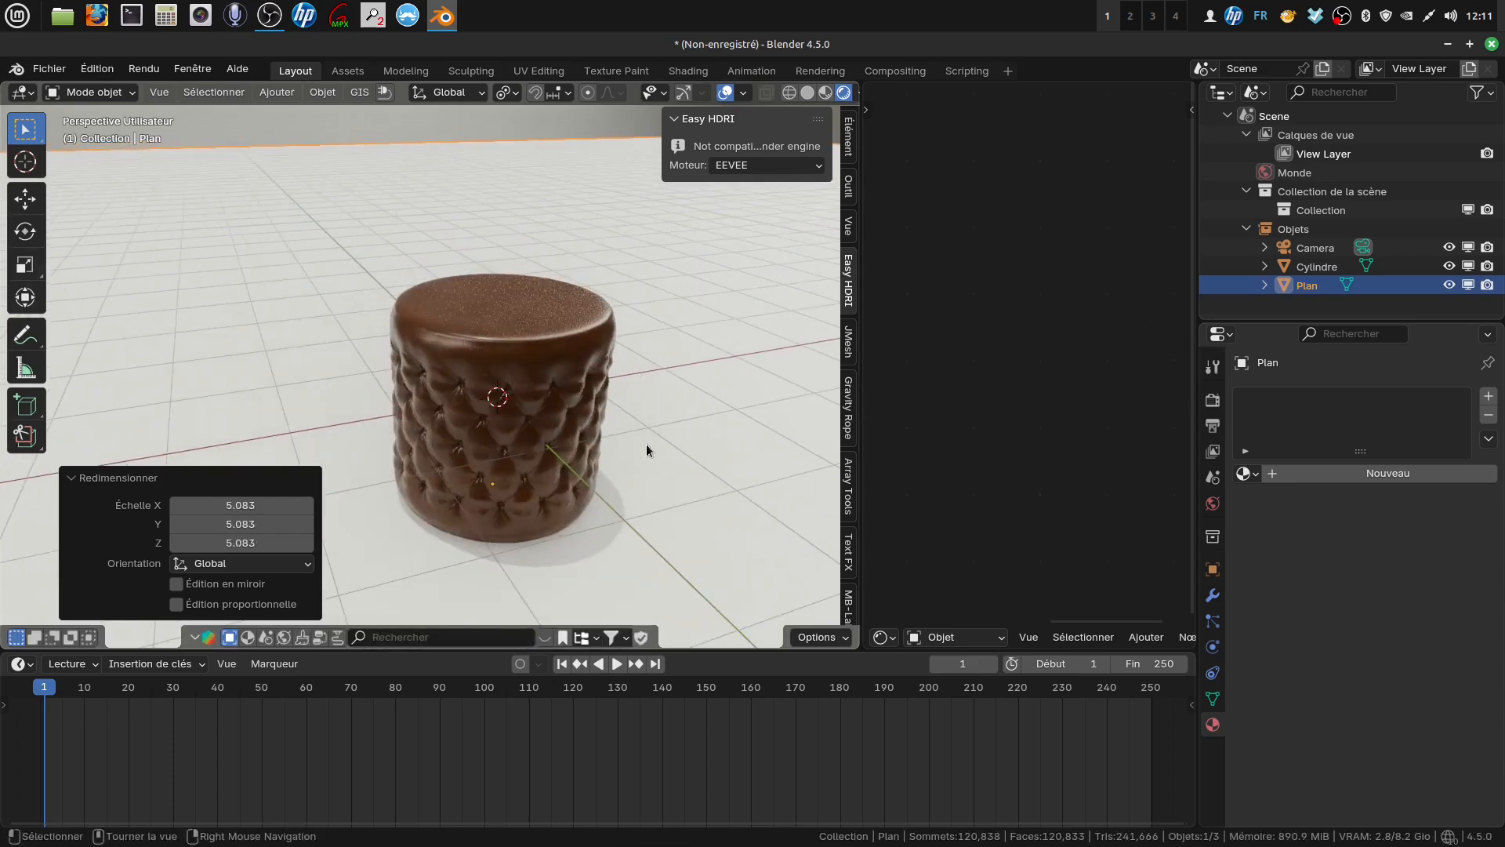
# Give the floor plane a new material with dark blue base colour #2C3042 and a roughness of 0.297
pyautogui.click(1361, 478)
pyautogui.click(1379, 585)
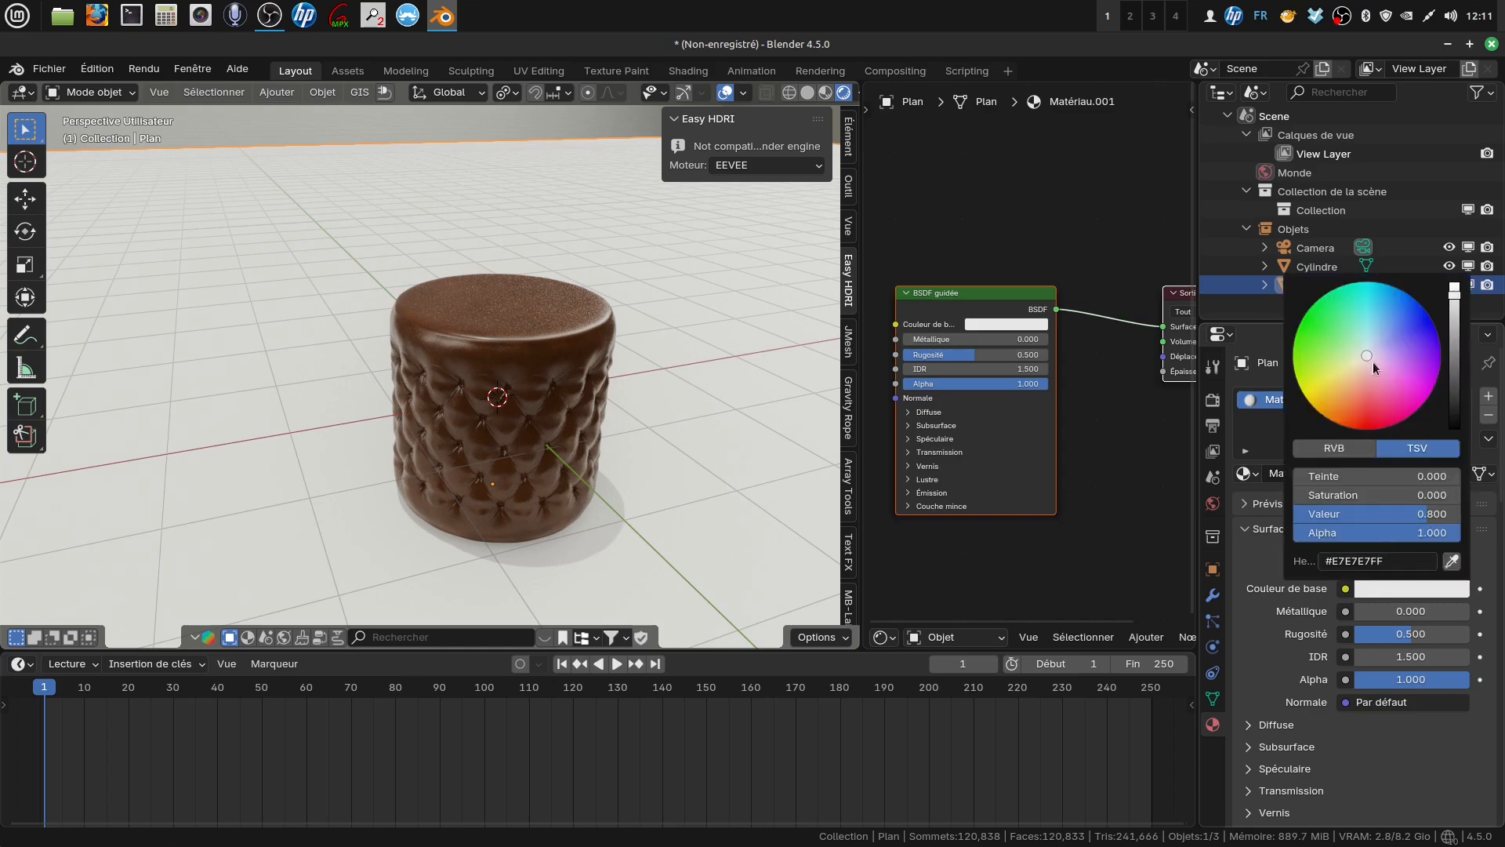
pyautogui.moveTo(1365, 355); pyautogui.dragTo(1385, 339)
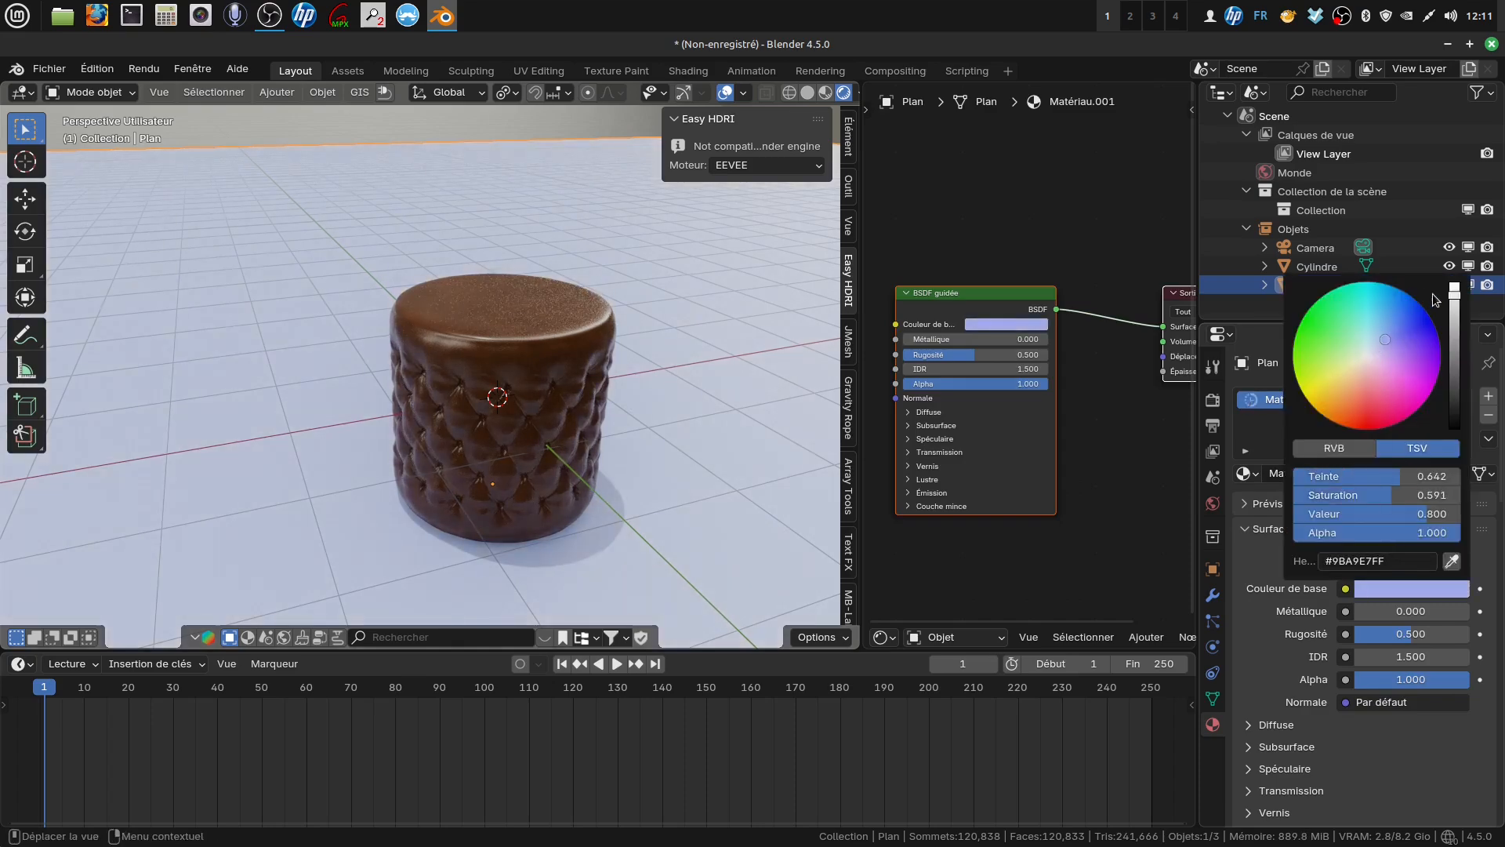
pyautogui.moveTo(1451, 297); pyautogui.dragTo(1453, 395)
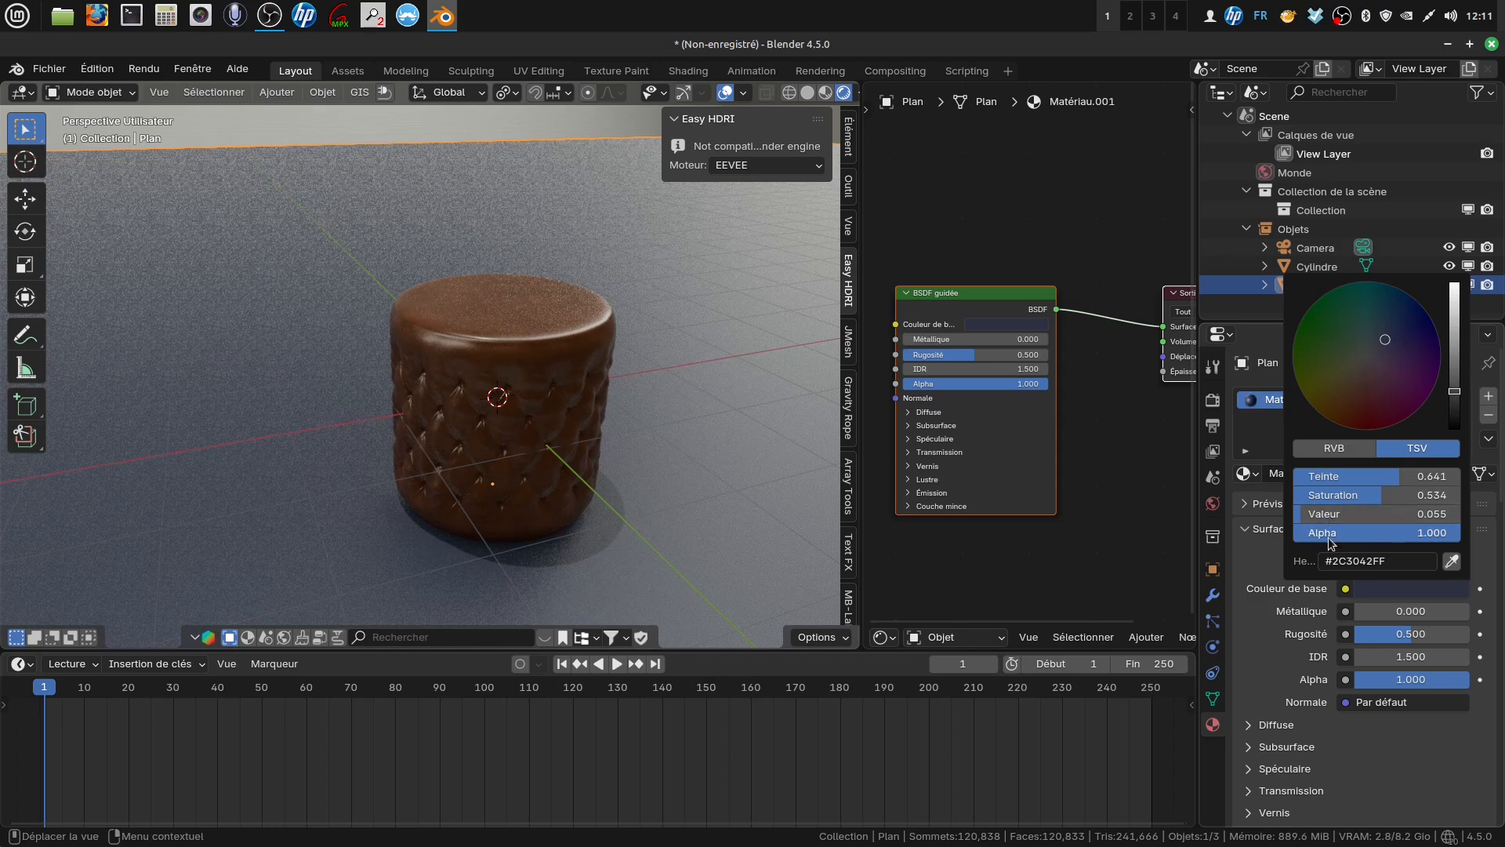
pyautogui.moveTo(1399, 637); pyautogui.dragTo(1376, 637)
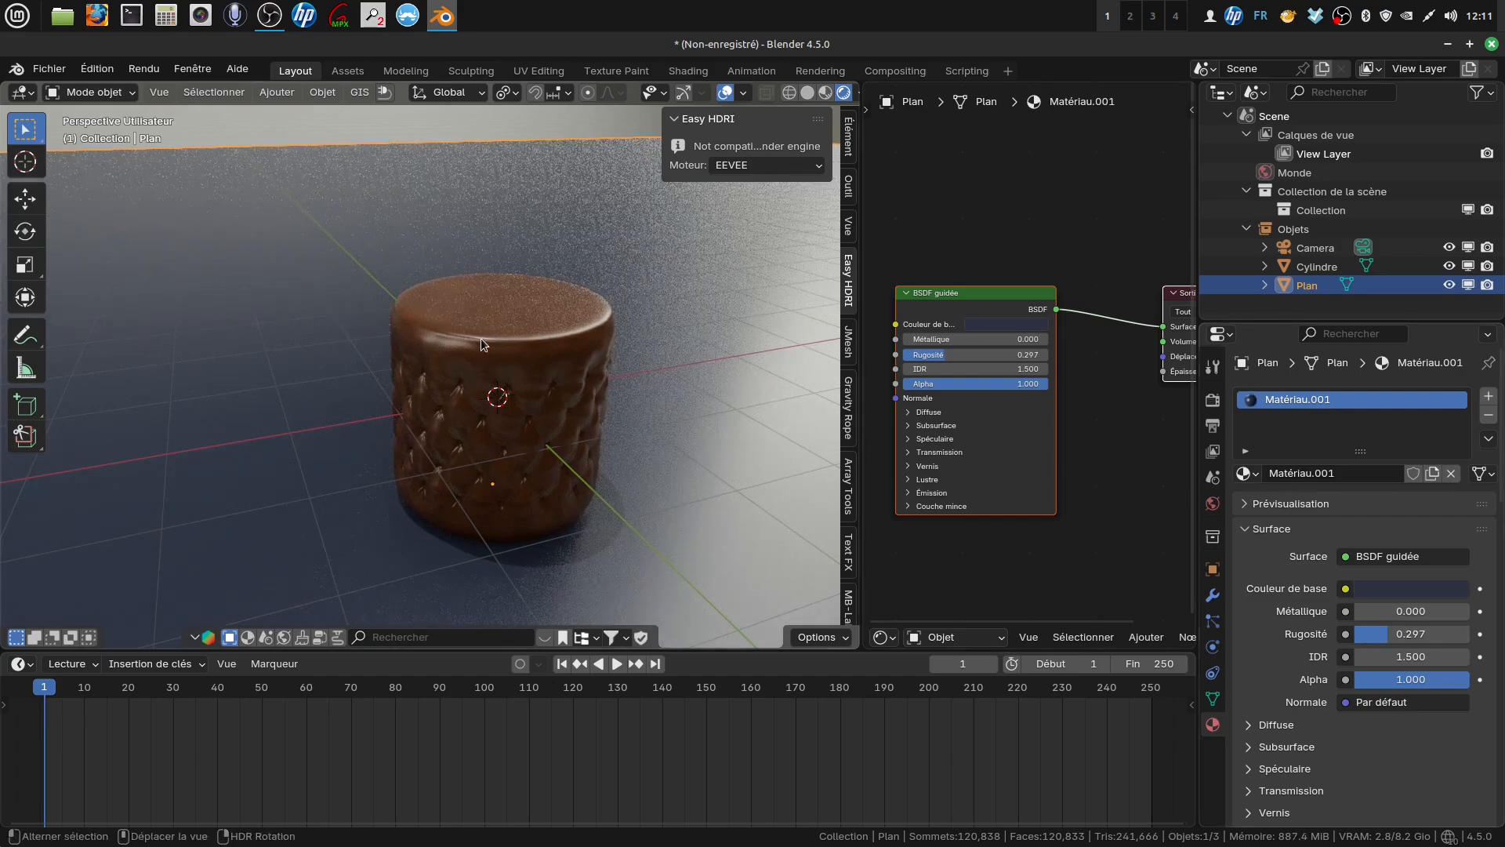
# Align the camera to the current view of the pouf and turn on the viewport gizmos
pyautogui.keyDown('shift'); pyautogui.moveTo(481, 337); pyautogui.dragTo(393, 307, button='middle'); pyautogui.keyUp('shift')
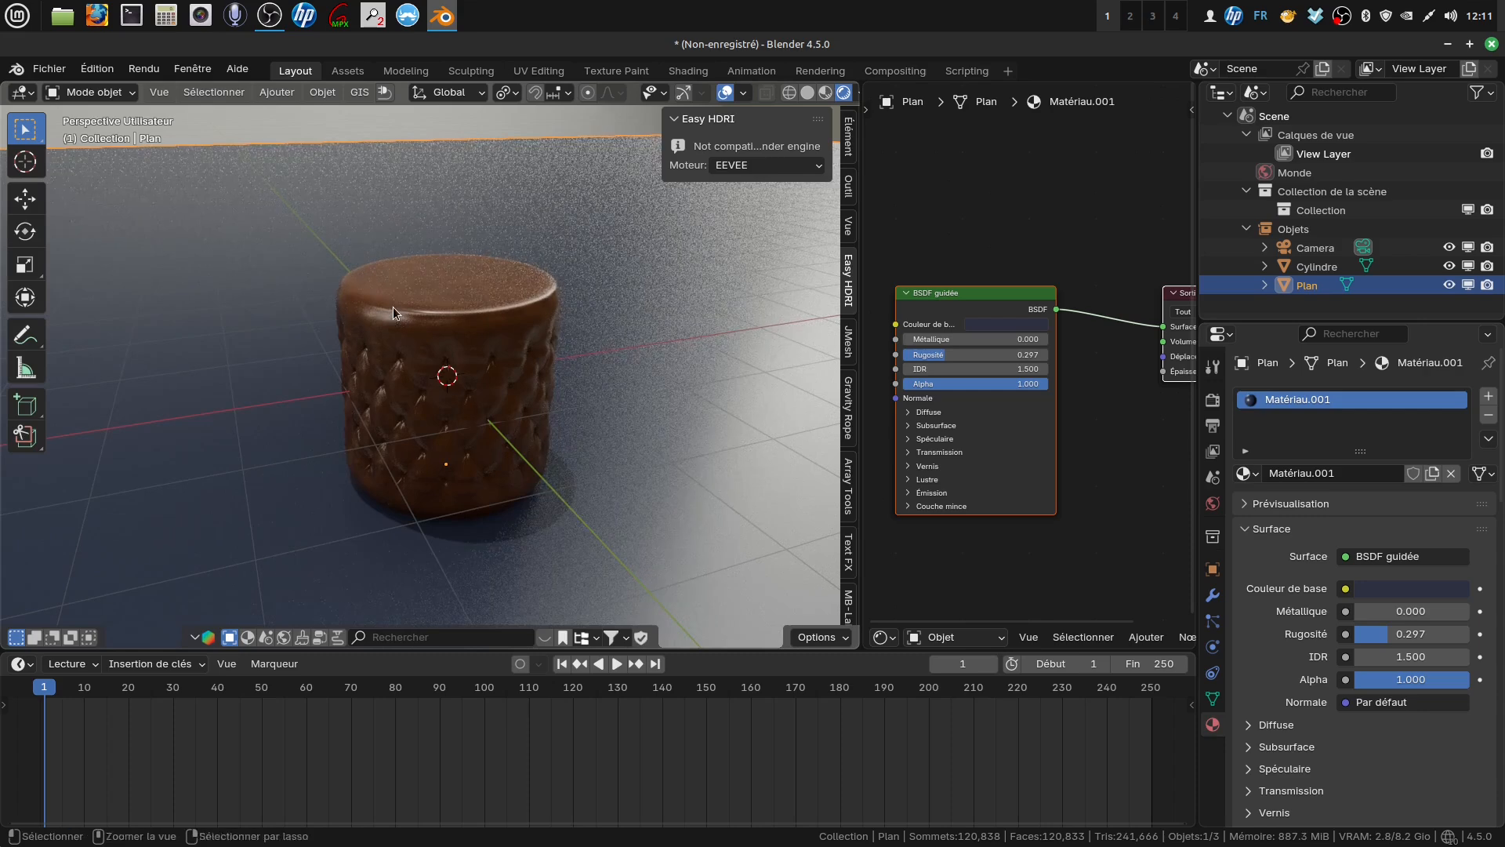
pyautogui.press('ctrl+alt+KP_0')
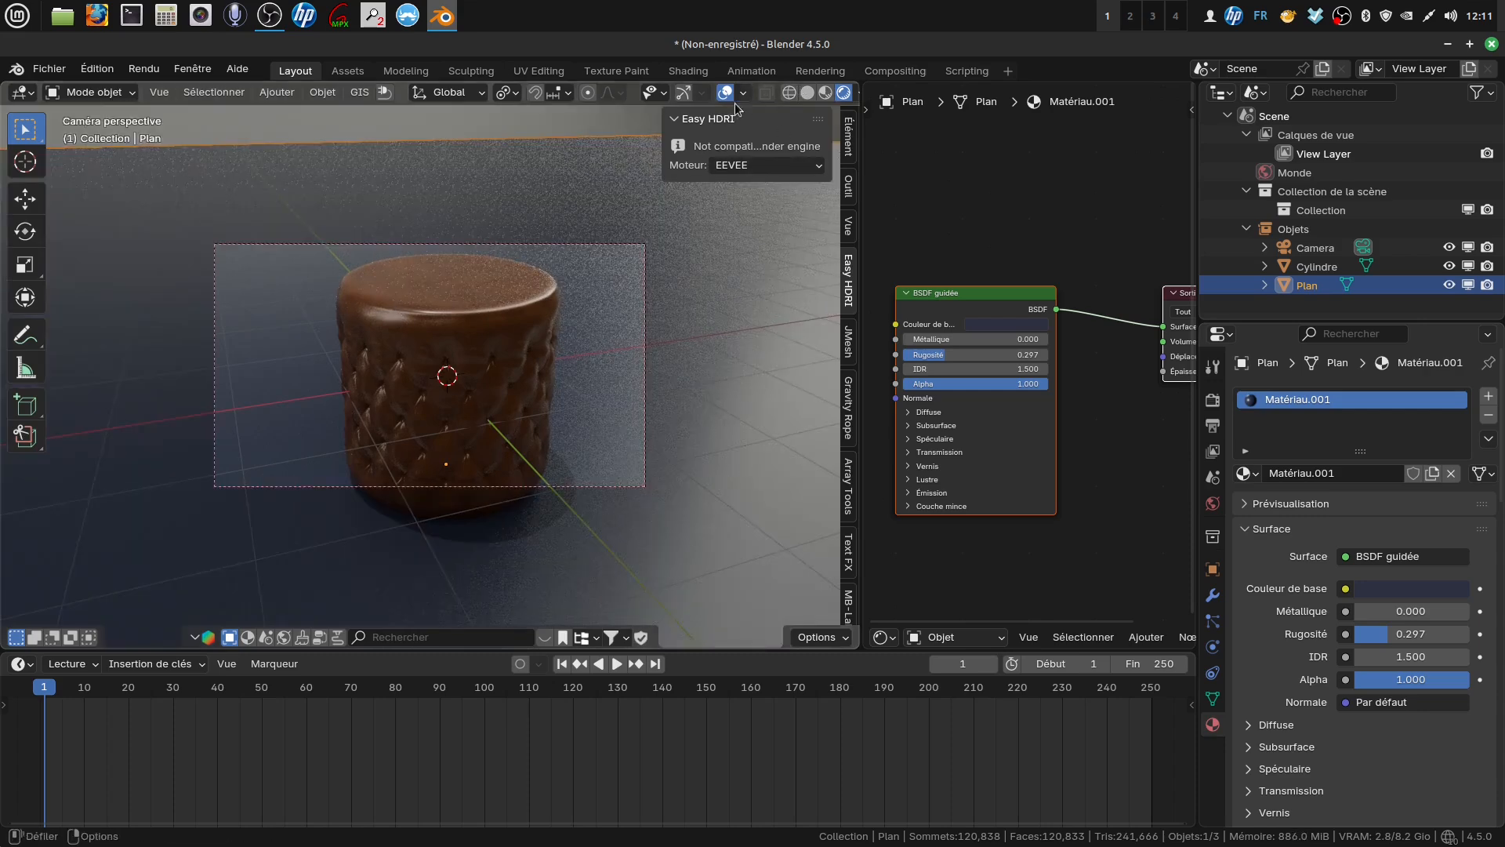
pyautogui.click(684, 95)
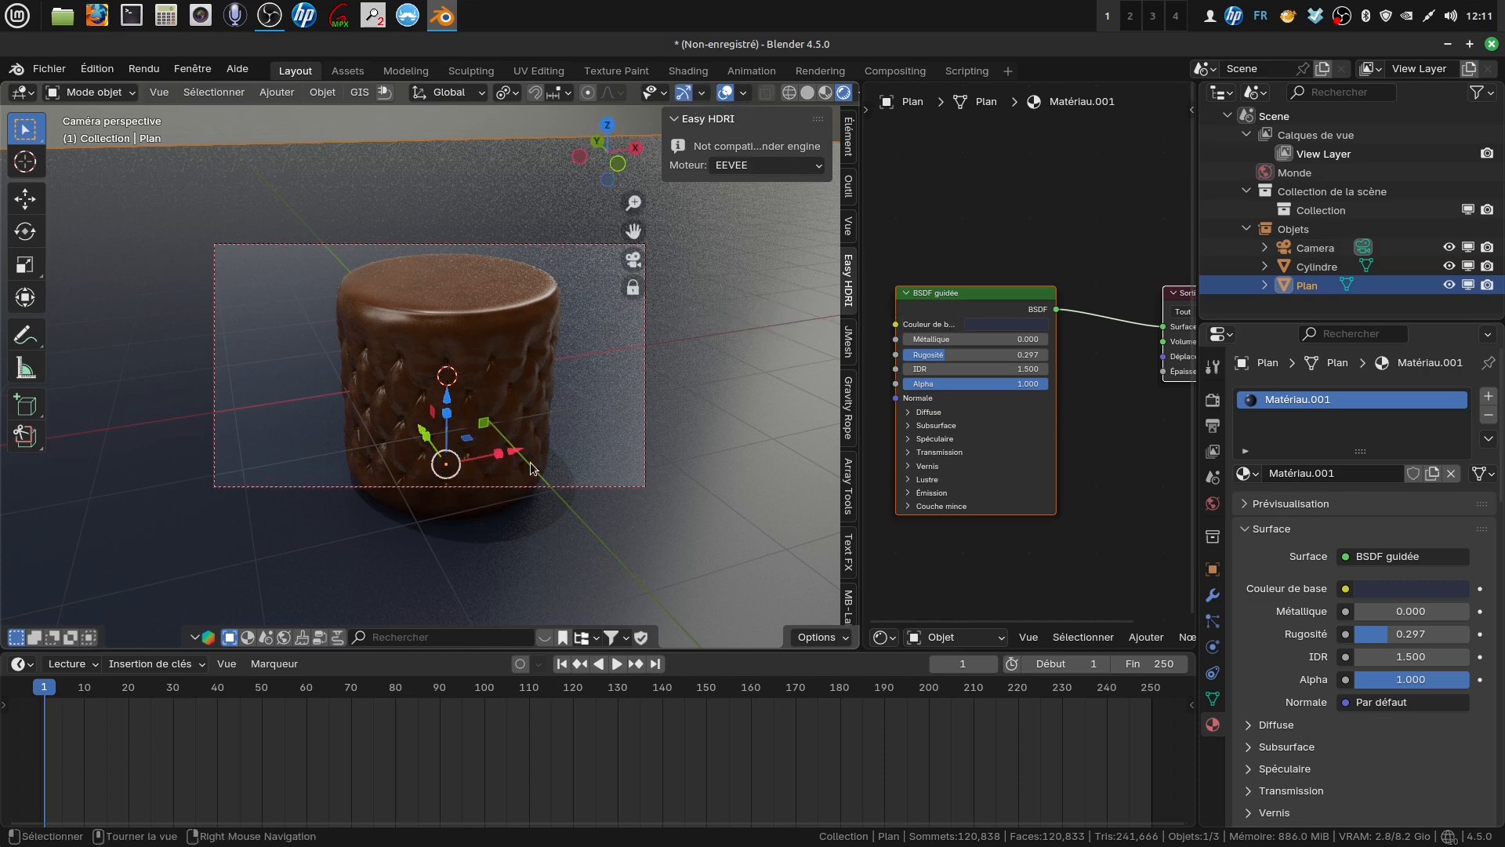
# Pull the camera back and around until the whole pouf fits centrally in its frame, and unlock the camera from view navigation
pyautogui.scroll(-1, 507, 440)
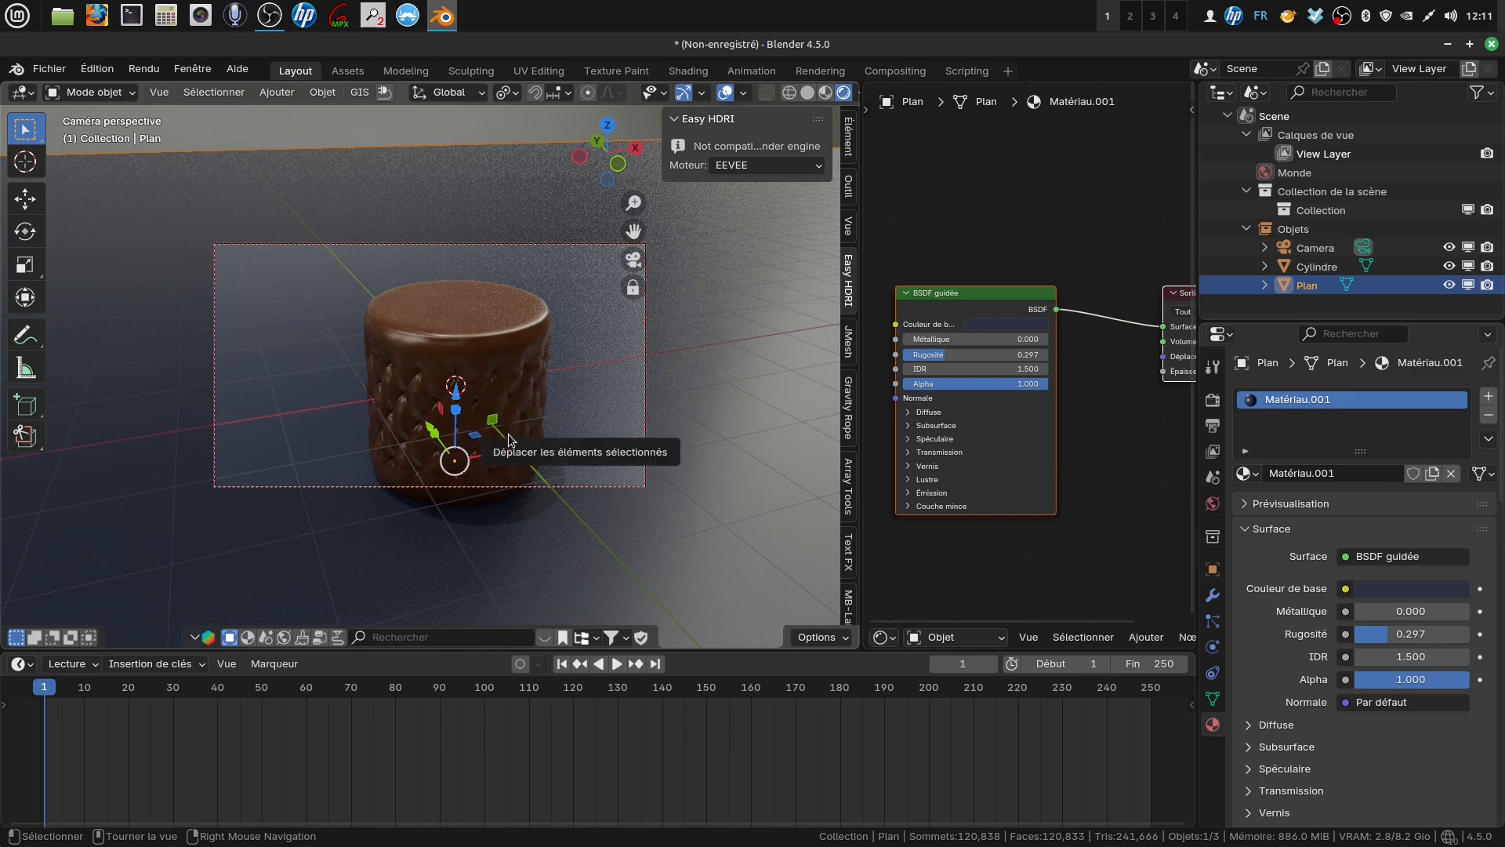
pyautogui.scroll(-1, 509, 439)
pyautogui.moveTo(528, 428); pyautogui.dragTo(451, 353, button='middle')
pyautogui.scroll(-1, 451, 352)
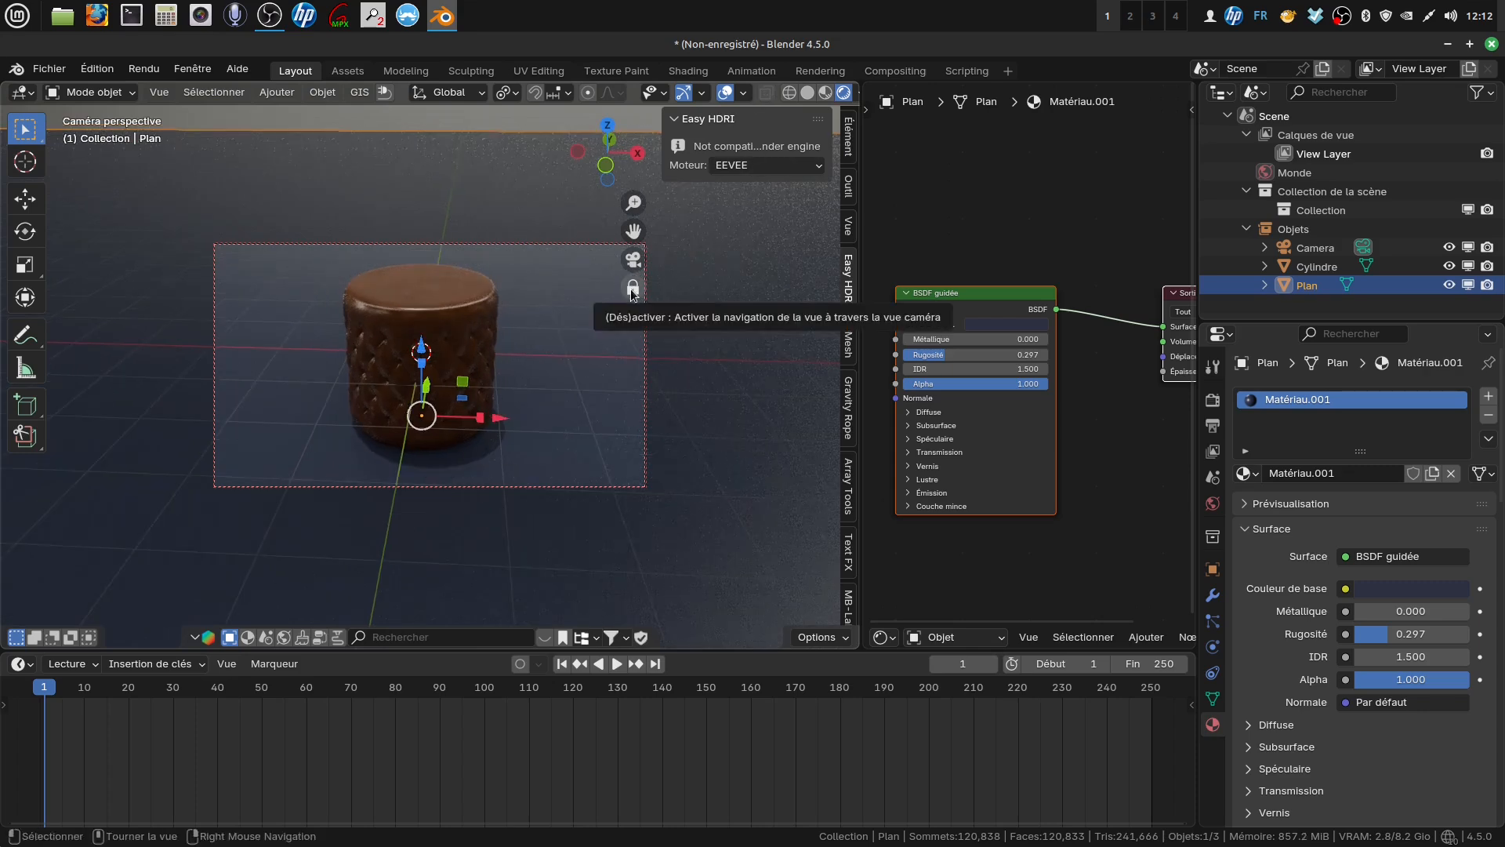
pyautogui.click(634, 289)
# Render a still image of the pouf on the dark blue floor from the camera
pyautogui.scroll(3, 624, 426)
pyautogui.keyDown('shift'); pyautogui.moveTo(594, 429); pyautogui.dragTo(801, 522, button='middle'); pyautogui.keyUp('shift')
pyautogui.keyDown('shift'); pyautogui.moveTo(673, 472); pyautogui.dragTo(638, 464, button='middle'); pyautogui.keyUp('shift')
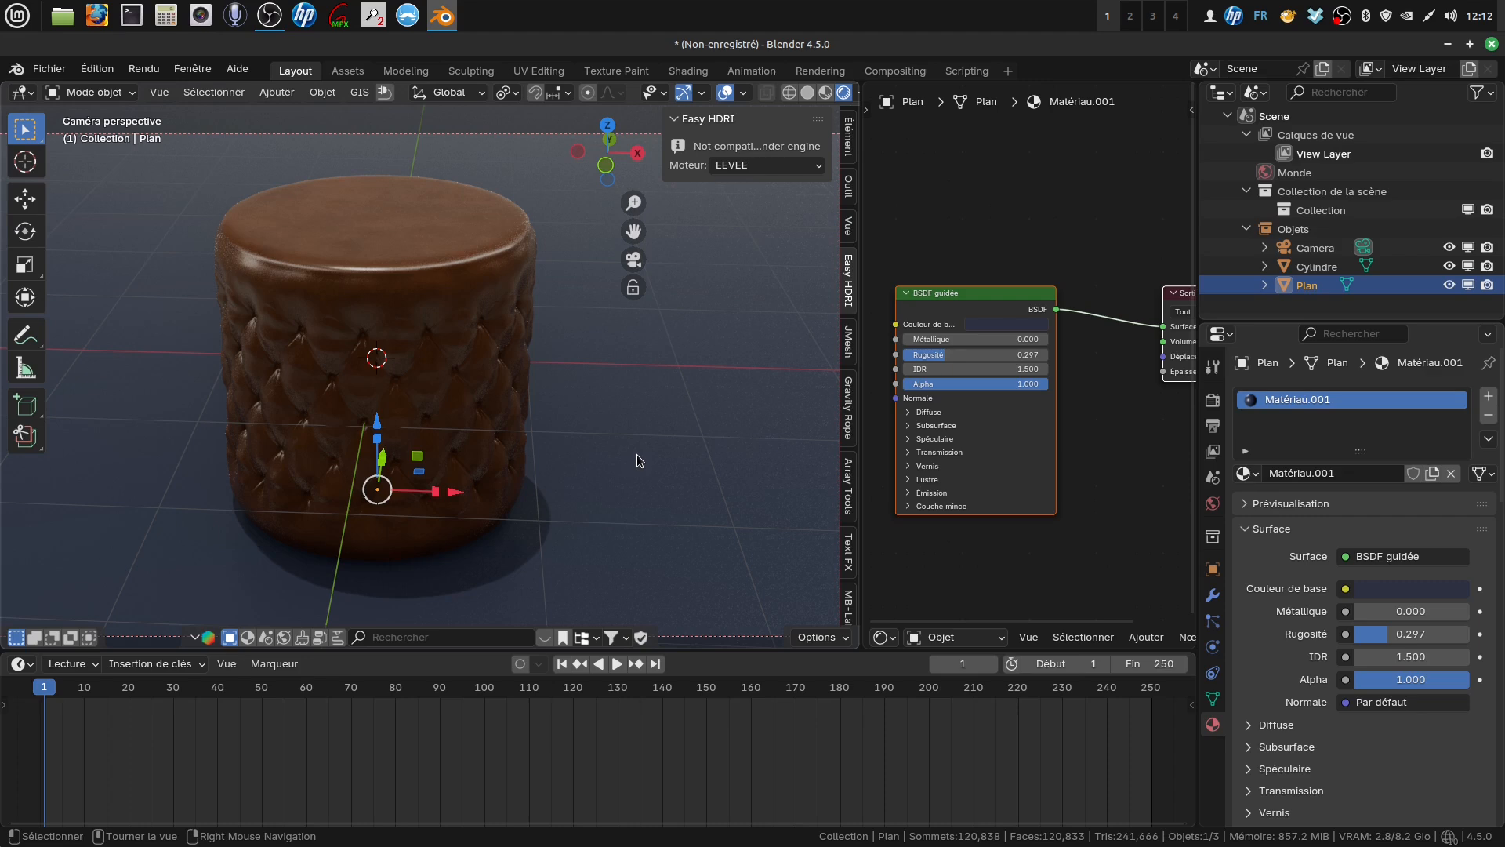
pyautogui.press('F12')
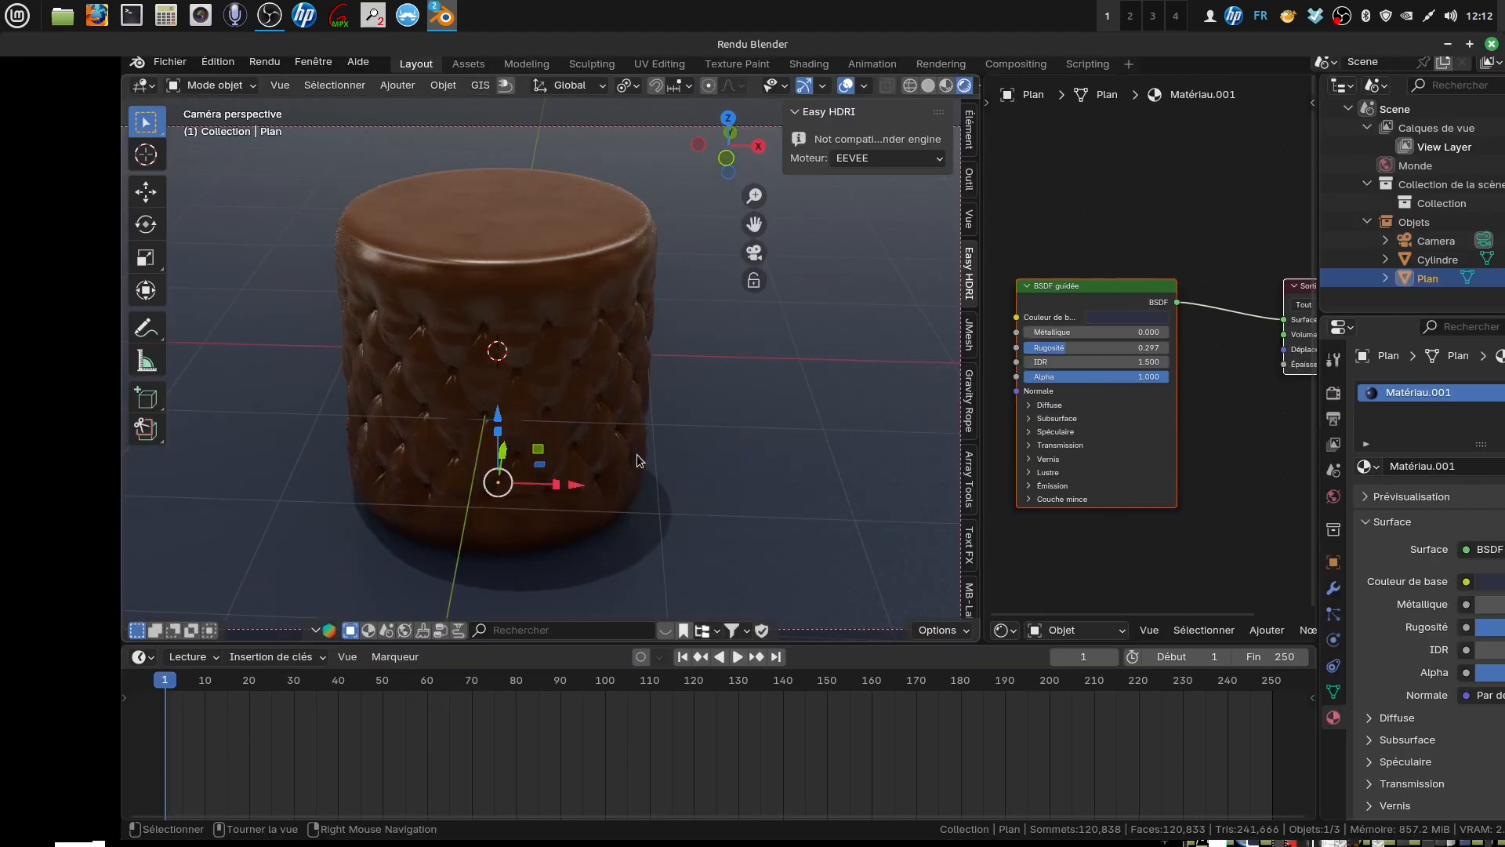